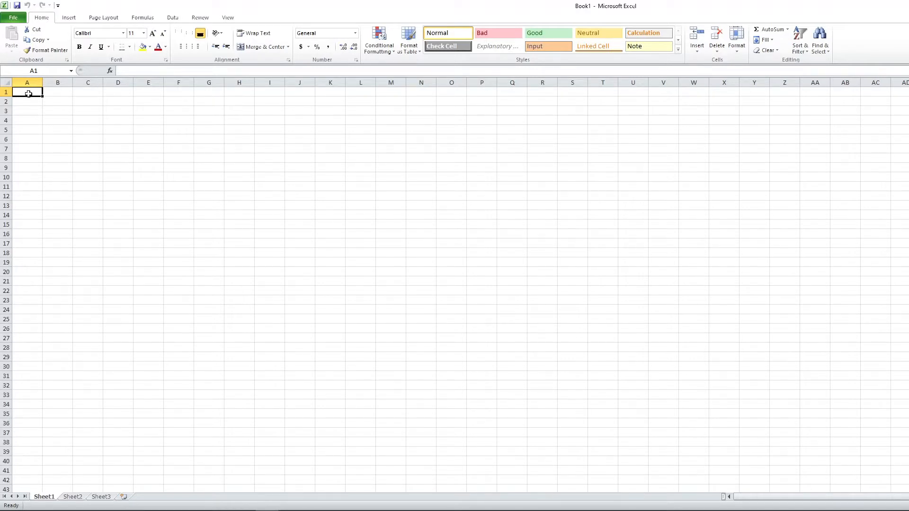
Enter the title Budget in A1 and the section heading Liabilities in A3.
type("Budget")
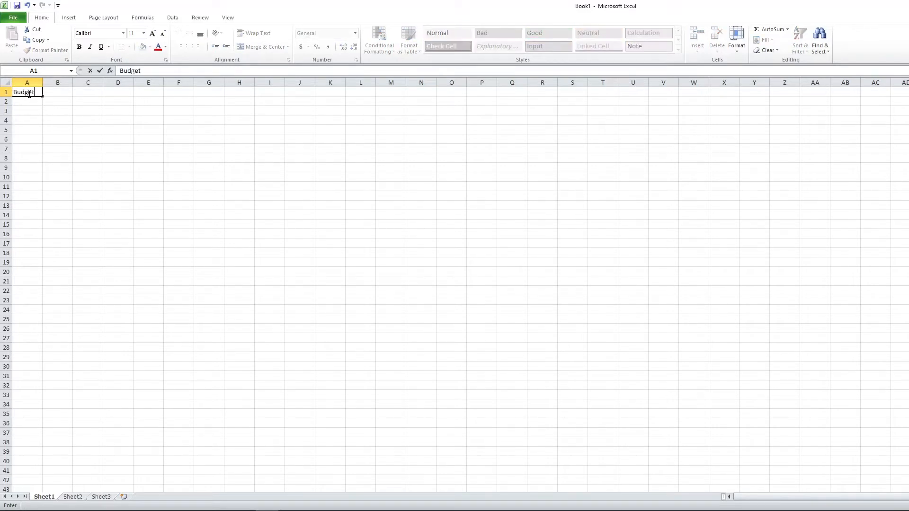
key("Return")
key("Return")
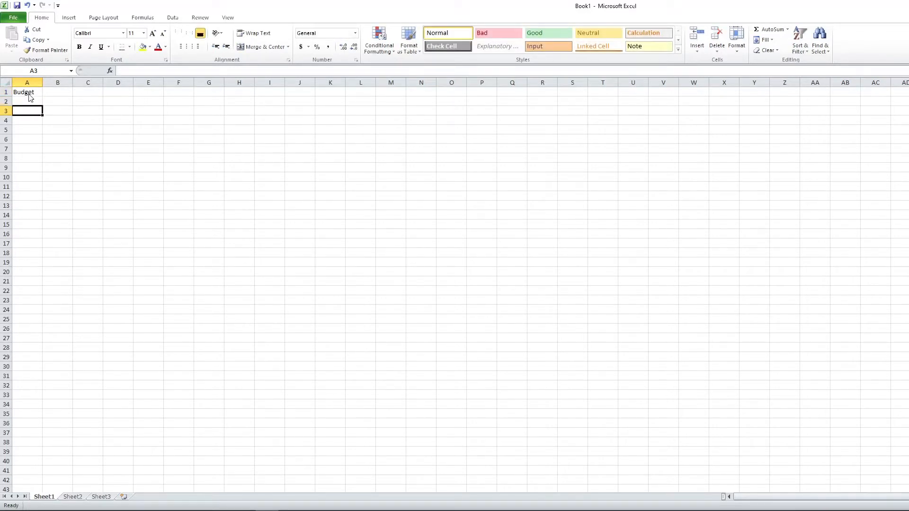
type("Liab")
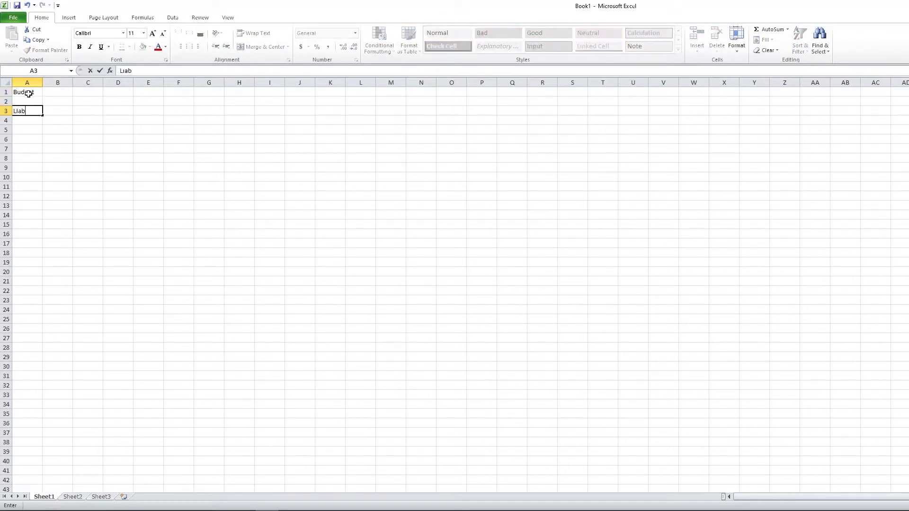
type("ilities")
key("Return")
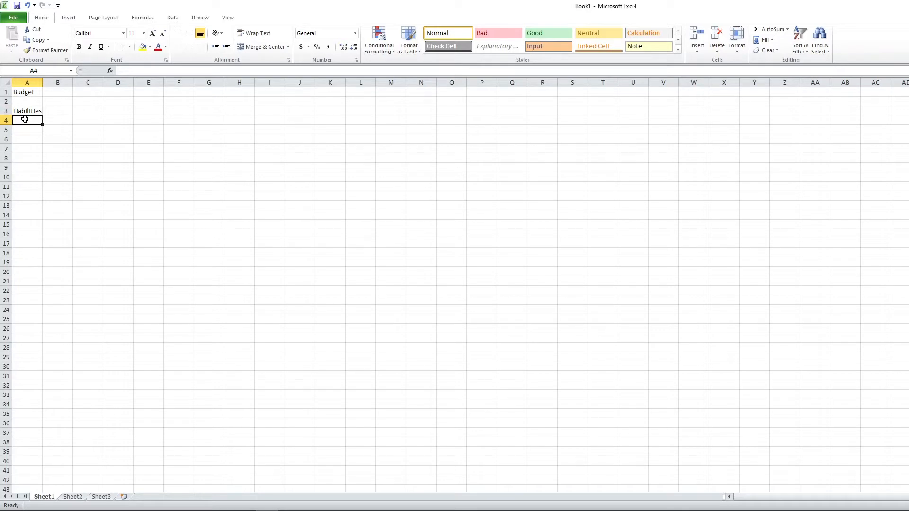
List Rent, Food and Electricity under the Liabilities heading in A4 to A6.
type("Rent")
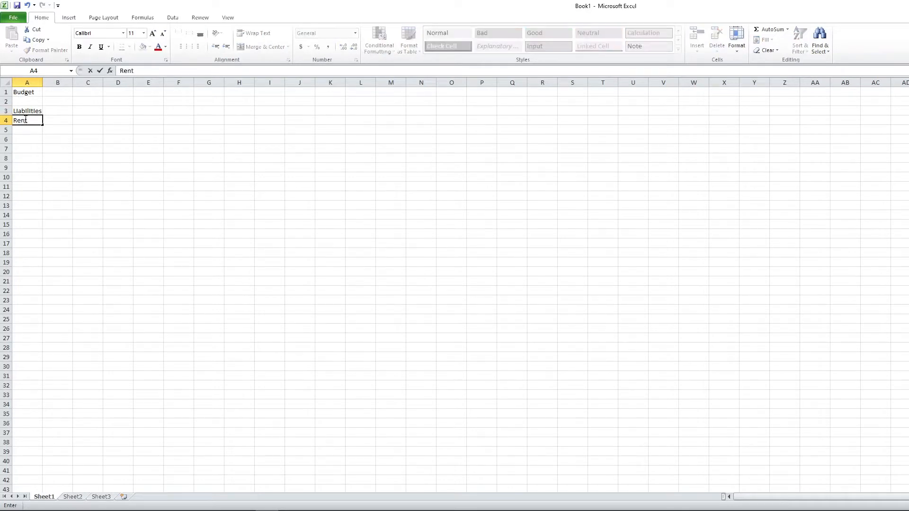
key("Return")
type("Fooo")
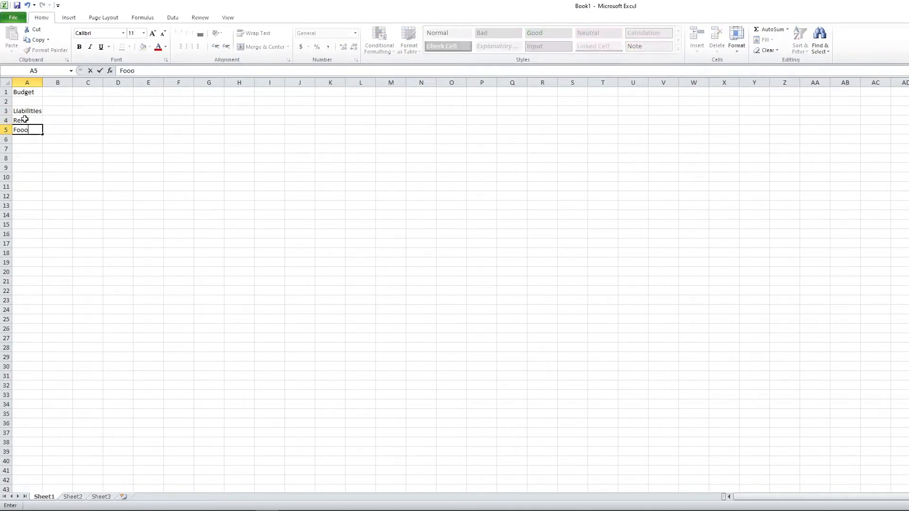
key("BackSpace")
type("d")
key("Return")
type("Electricity")
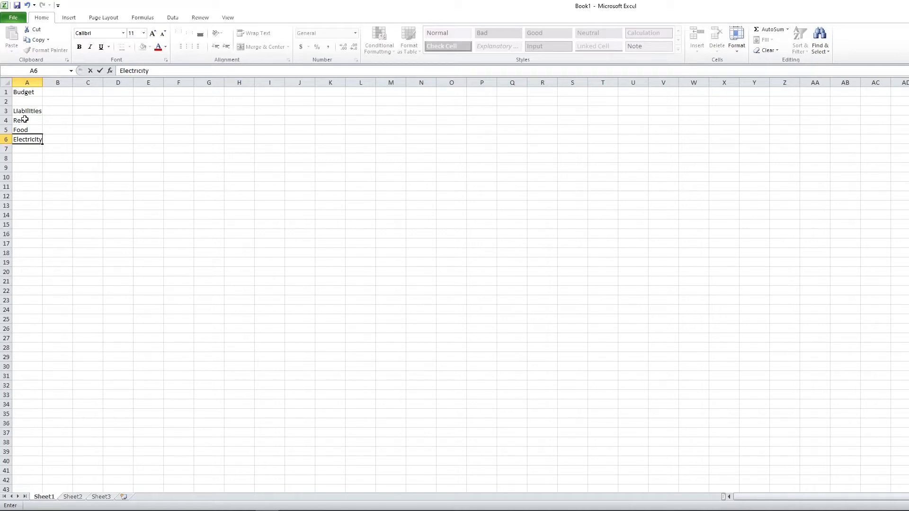
key("Return")
Continue the liabilities list with Insurance, WOF and Car Registration in A7 to A9.
type("Insur")
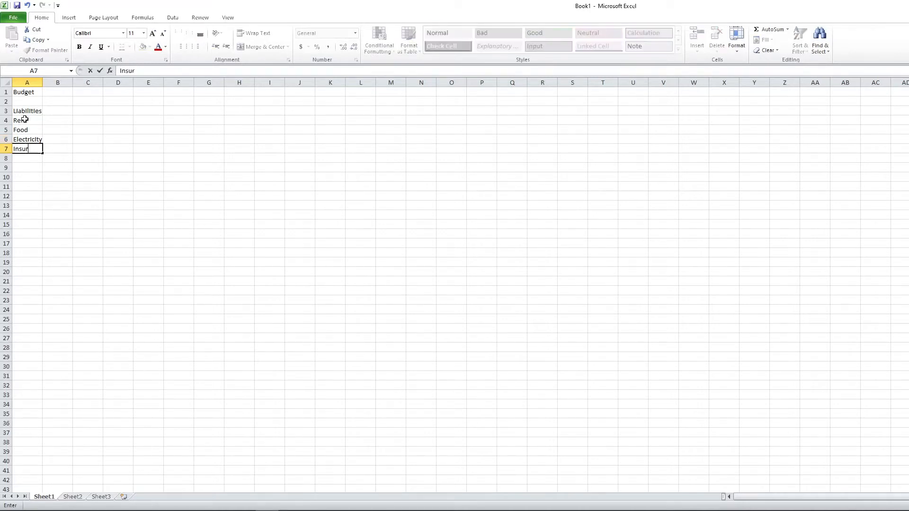
type("ance")
key("Return")
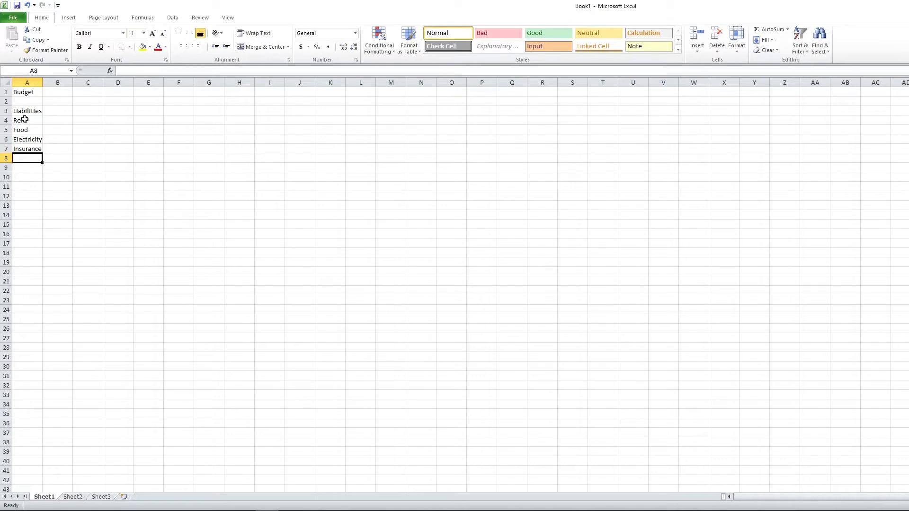
type("W")
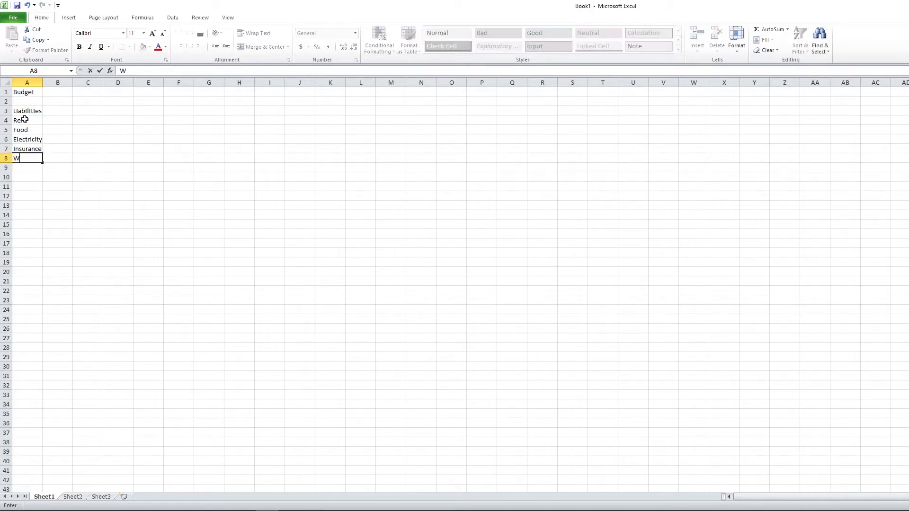
type("OF")
key("Return")
type("Car Registration")
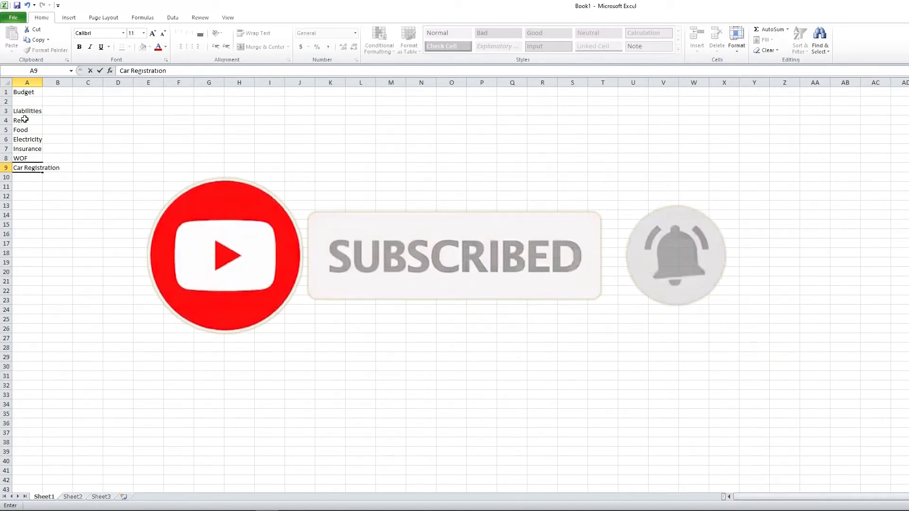
key("Return")
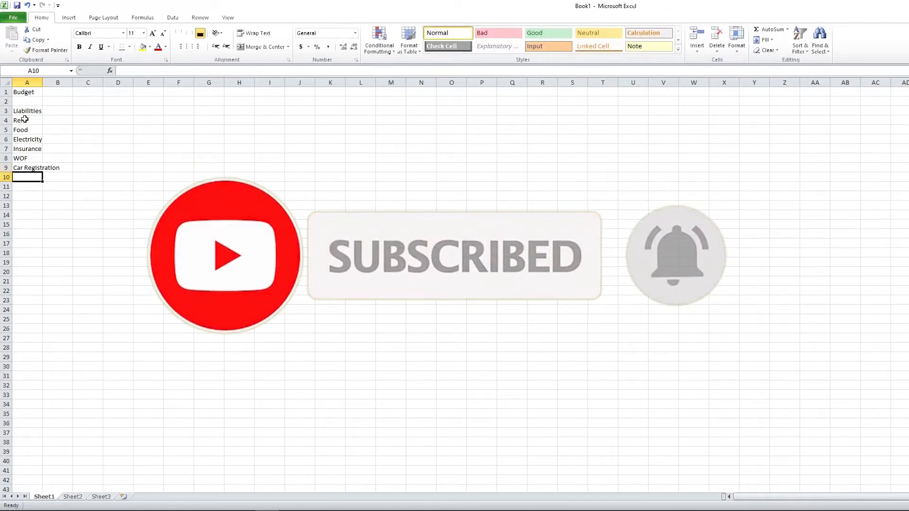
Complete the liabilities list with Toll Calls, Petrol and Rubbish in A10 to A12.
type("Tool Call")
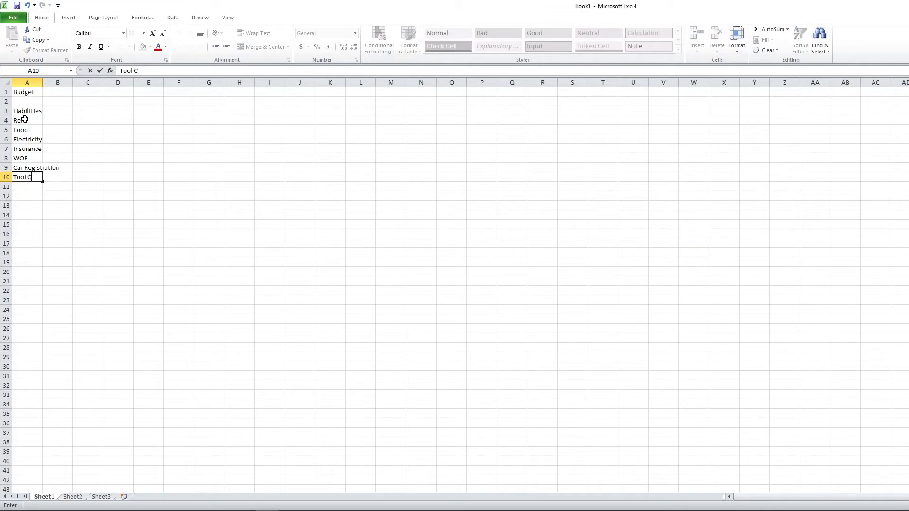
key("BackSpace")
key("BackSpace")
key("BackSpace")
key("BackSpace")
key("BackSpace")
type("ll Calls")
key("Return")
type("Petrol")
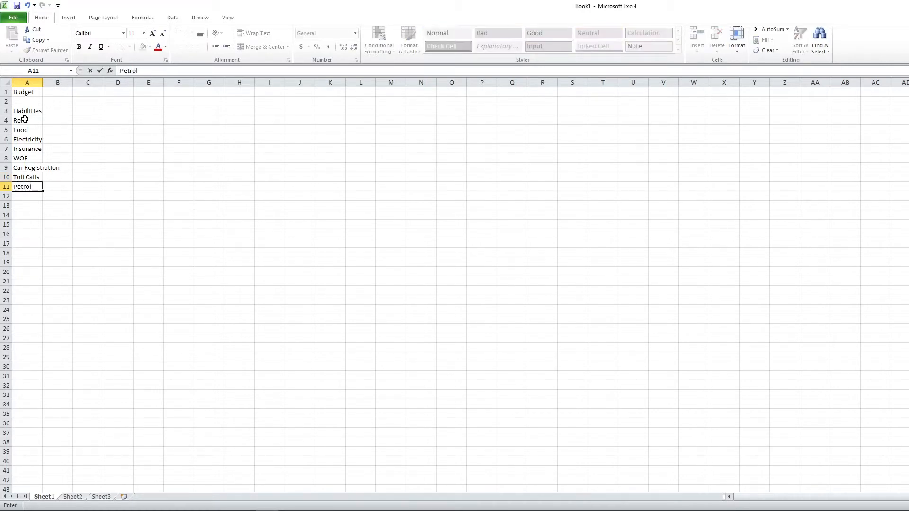
key("Return")
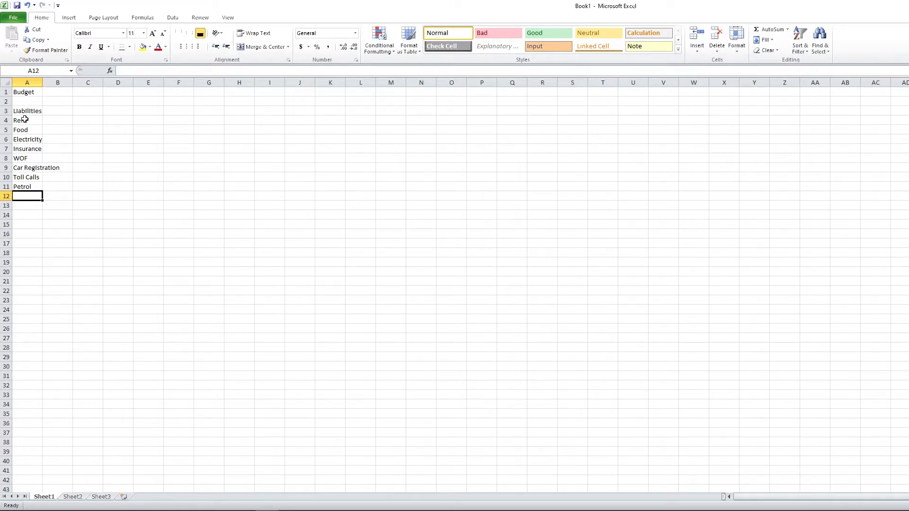
type("Rus")
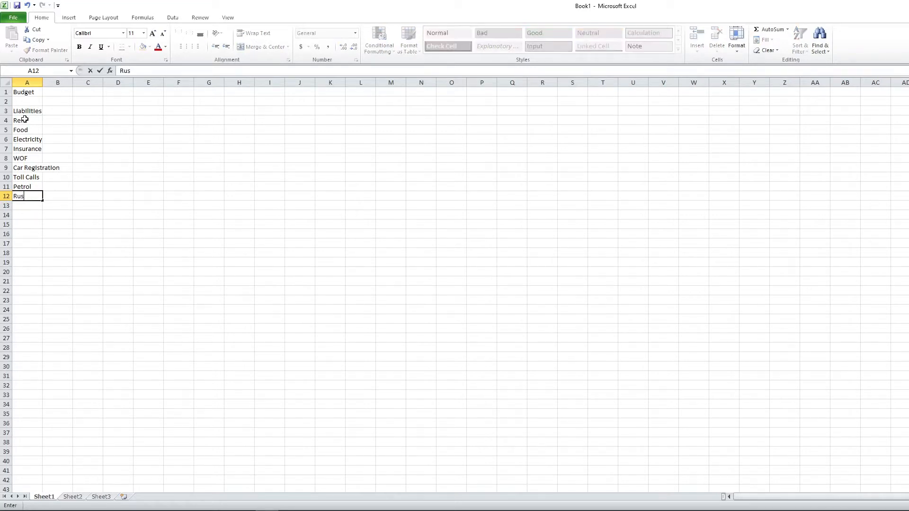
key("BackSpace")
type("bbish")
key("Return")
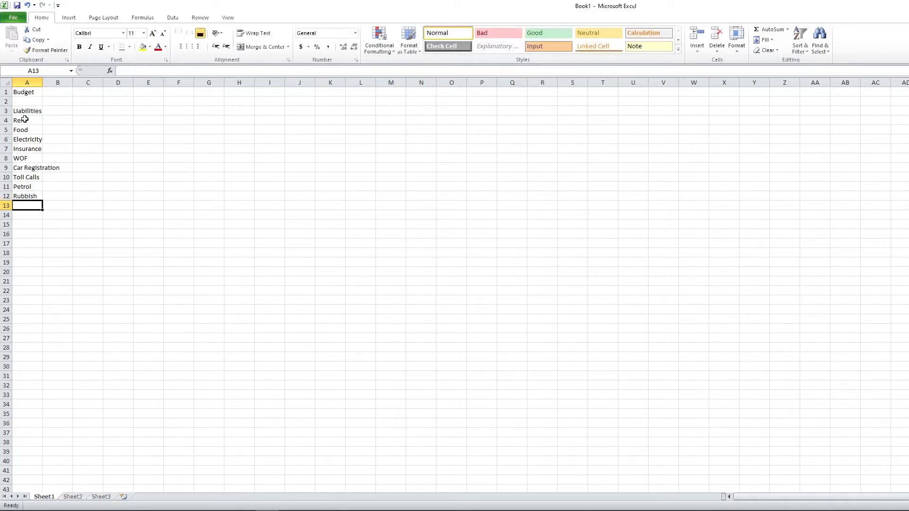
Add the heading One Off Bills in A14 with Tax Bill beneath it in A15.
key("Return")
type("One Off Bills")
key("Return")
key("Return")
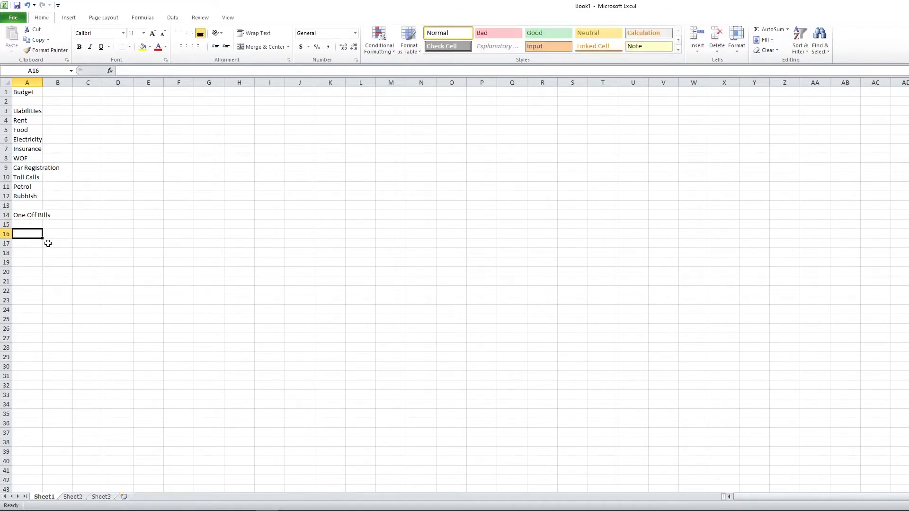
key("Up")
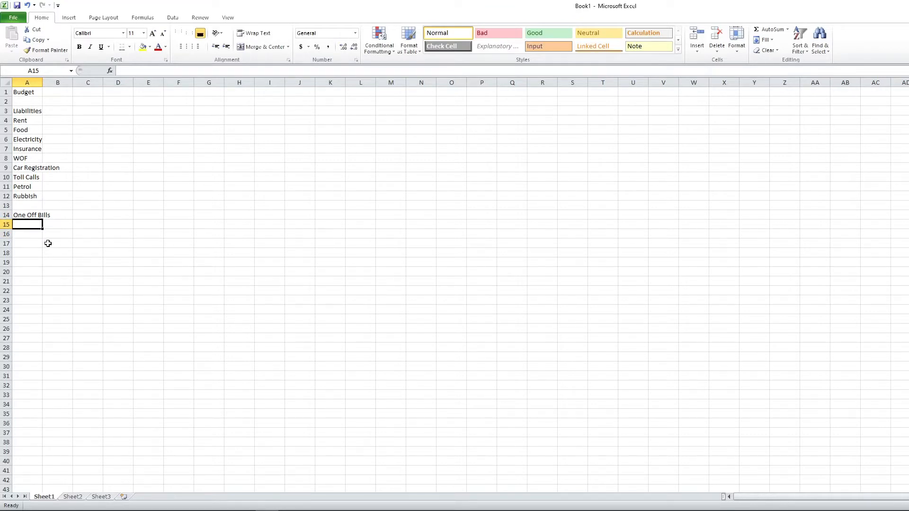
type("Tax Bill")
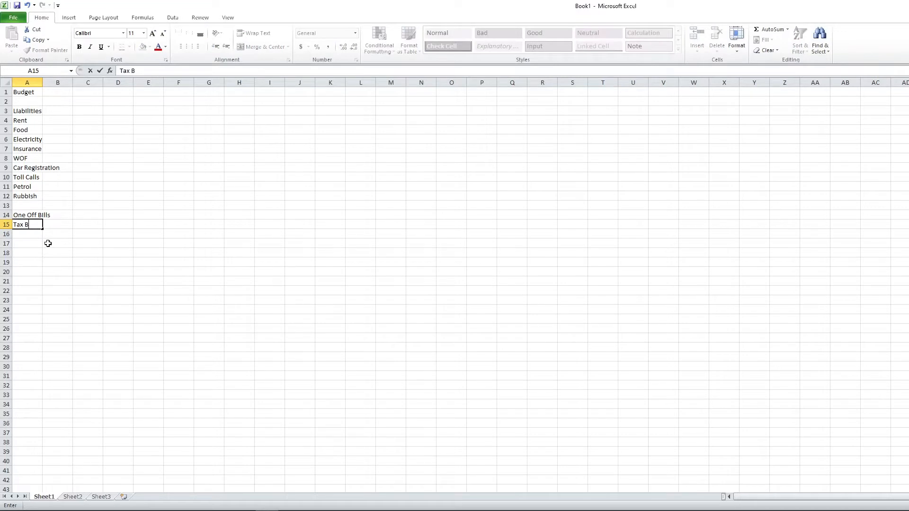
key("Return")
Add the heading Weekly Income in A18 with Salary beneath it in A19.
key("Return")
key("Return")
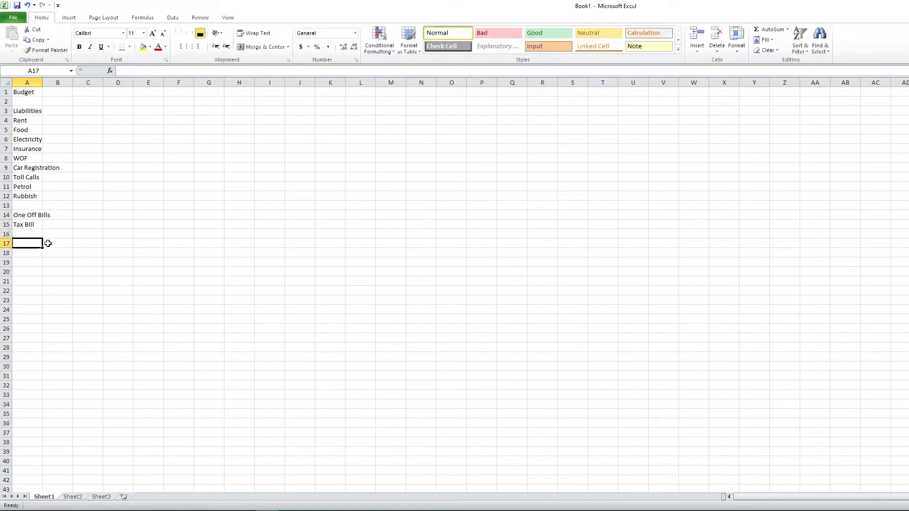
type("I")
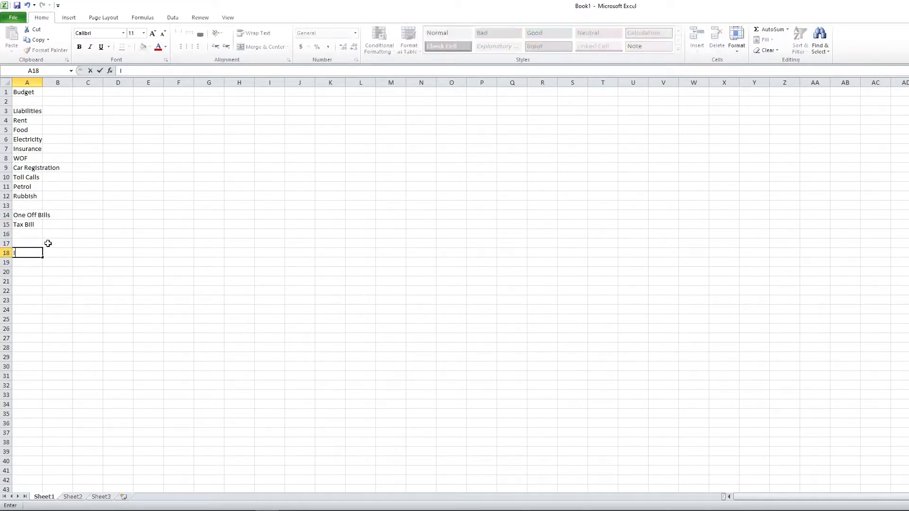
type("n")
key("BackSpace")
key("BackSpace")
type("Weekly Income")
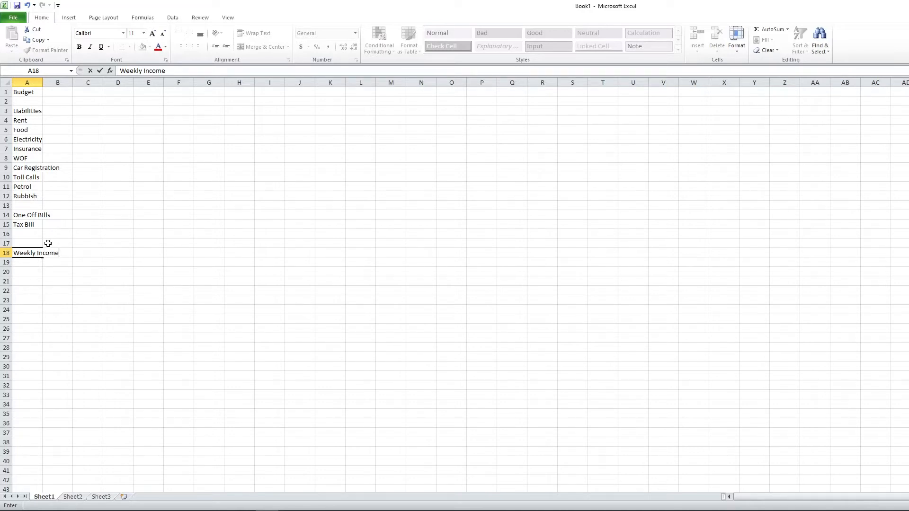
key("Return")
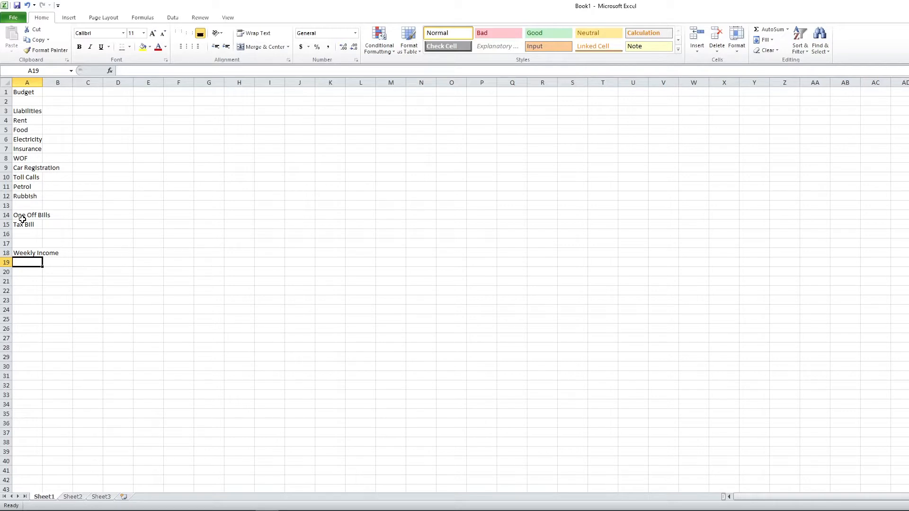
type("Salary")
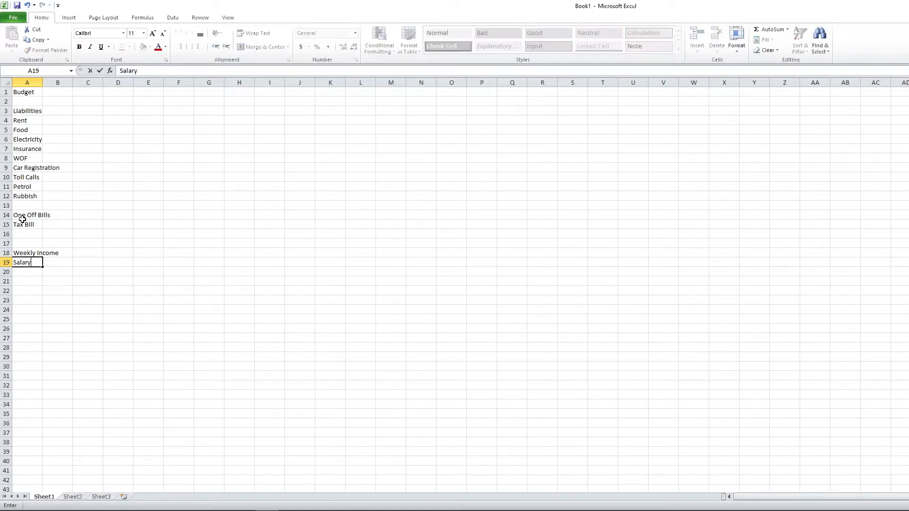
key("Return")
Enter the heading Totals in A22, leaving two blank rows below Salary.
key("Return")
key("Return")
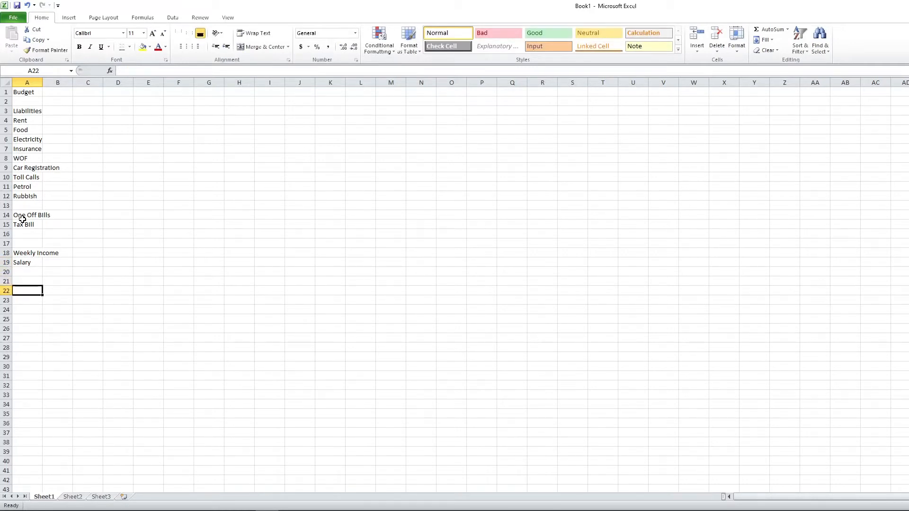
type("Totals")
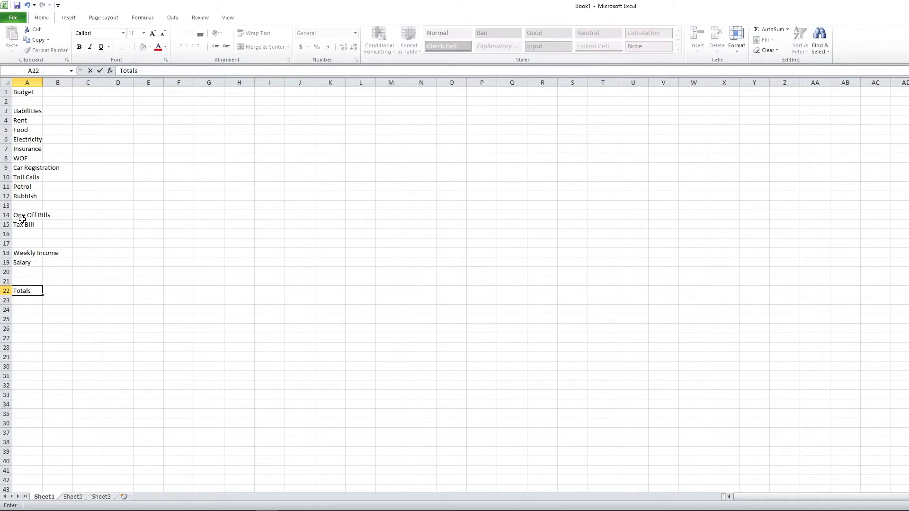
key("Return")
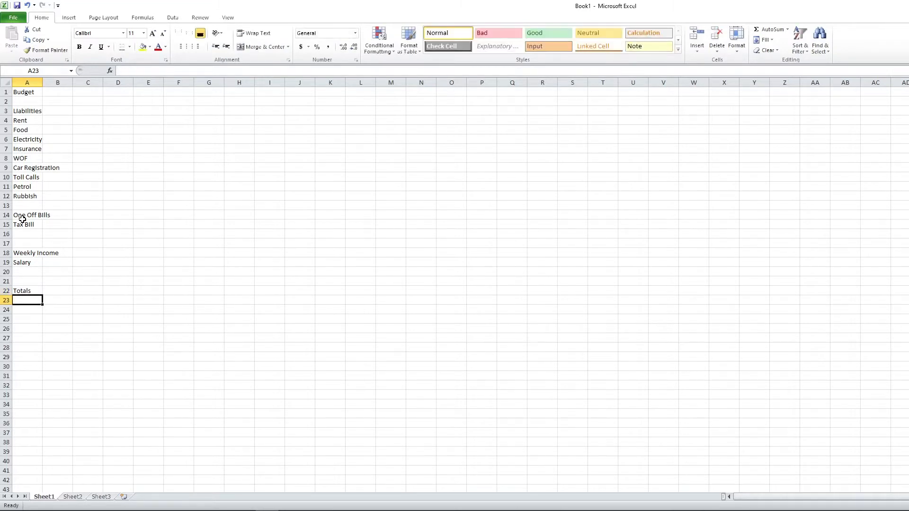
Fill the Budget title cell A1 with yellow and the Liabilities heading cell A3 with orange.
left_click(23, 91)
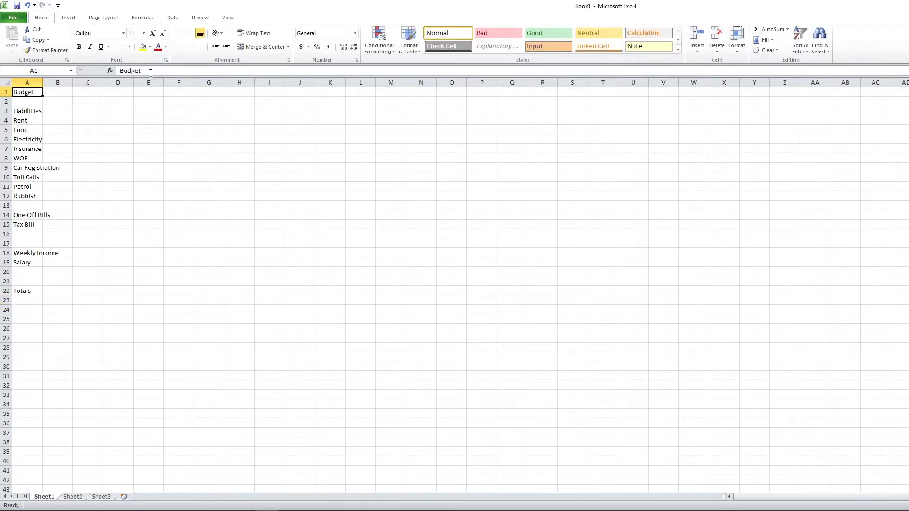
left_click(143, 48)
left_click(33, 110)
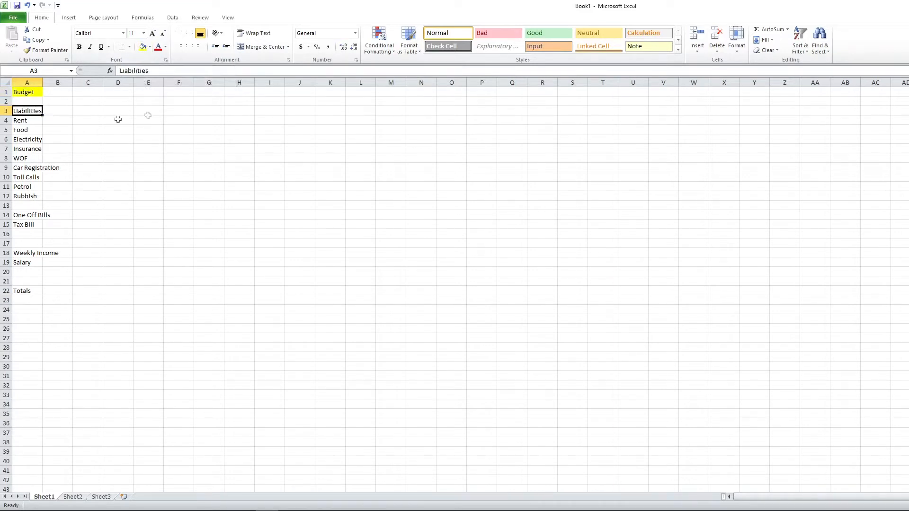
left_click(150, 47)
left_click(160, 116)
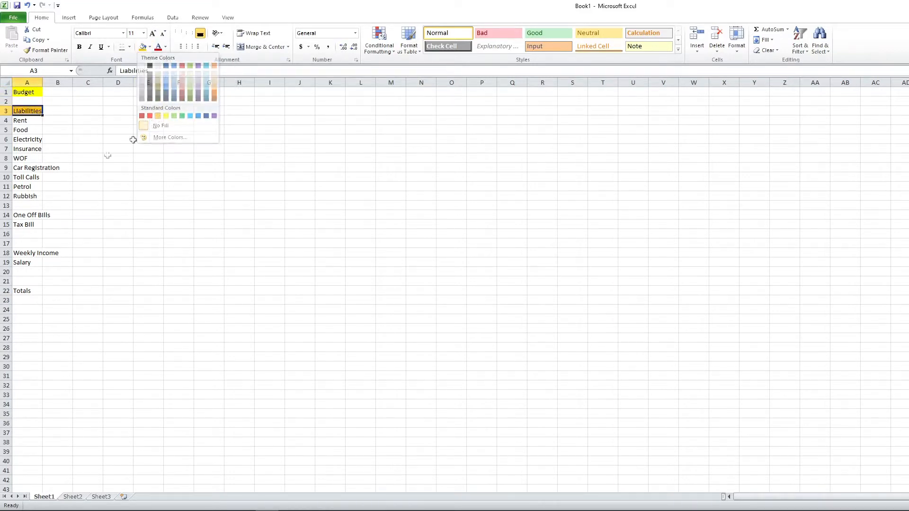
Fill the One Off Bills heading cell A14 with light blue.
left_click(26, 217)
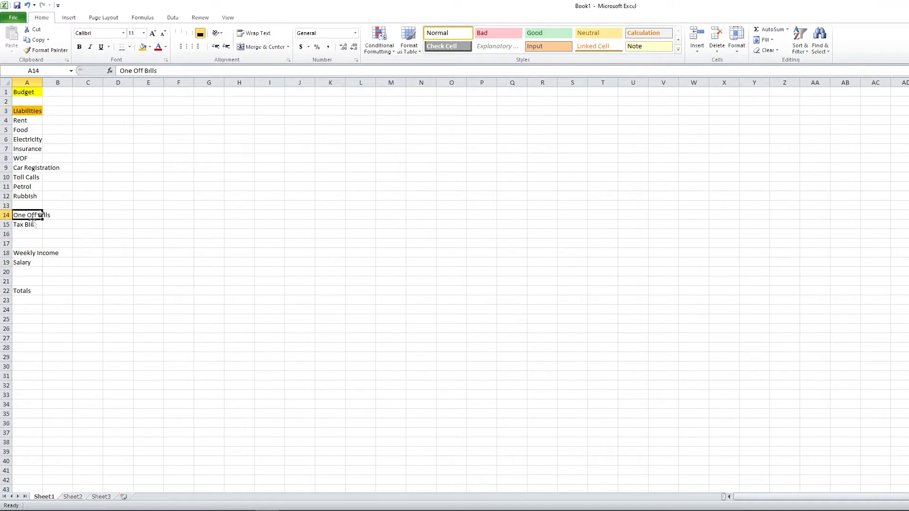
left_click(150, 46)
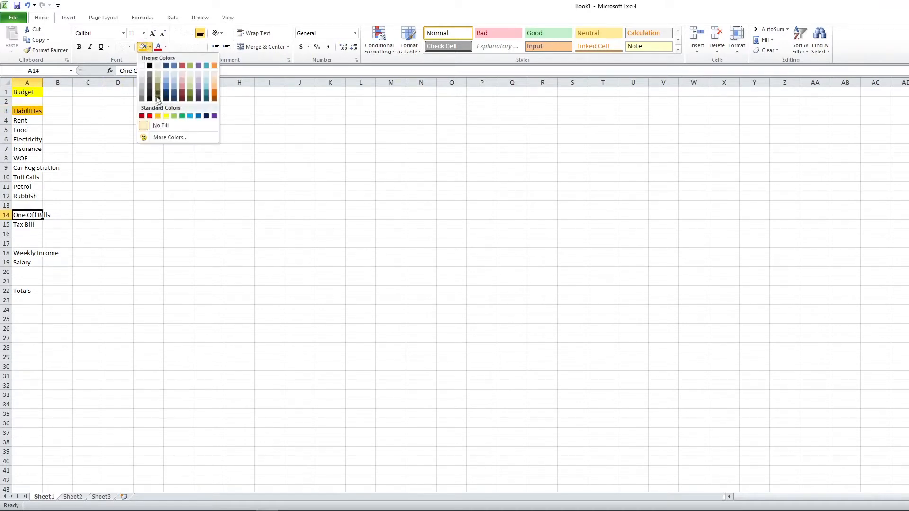
left_click(190, 116)
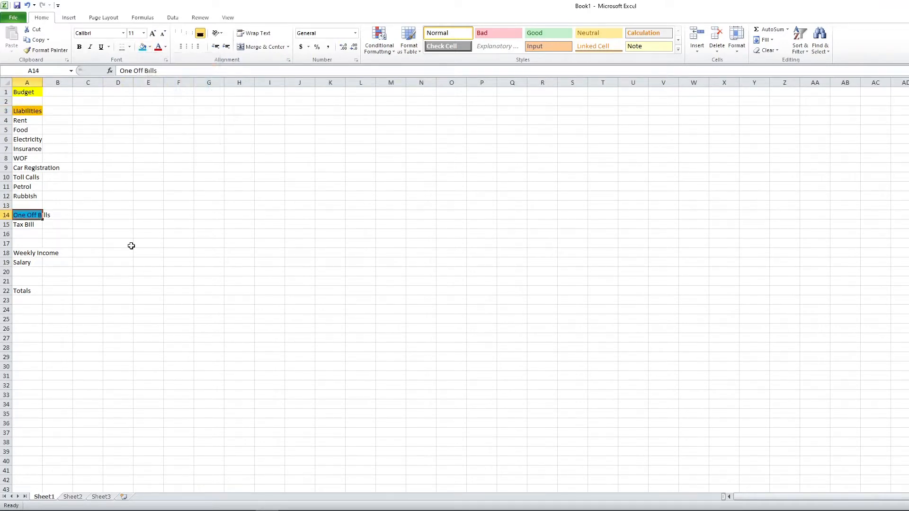
Fill the Weekly Income heading cell A18 with green and autofit column A to its contents.
left_click(25, 254)
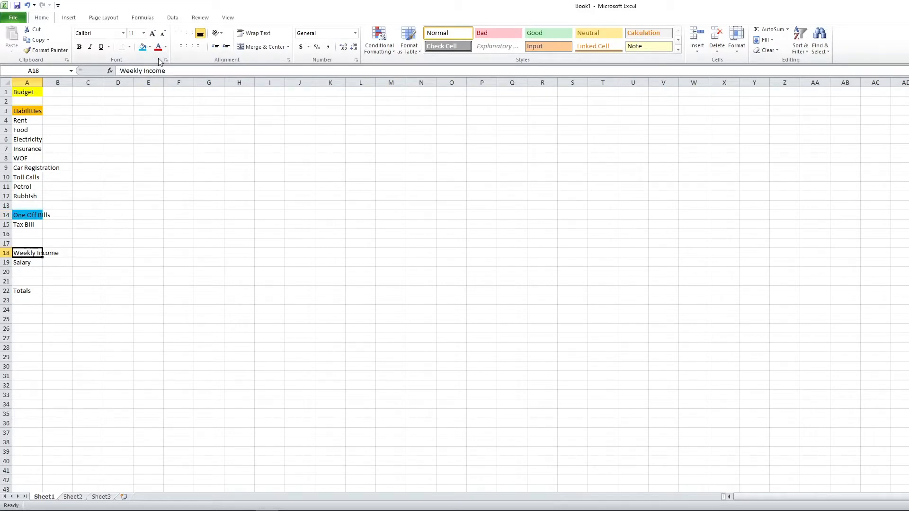
left_click(149, 47)
left_click(178, 123)
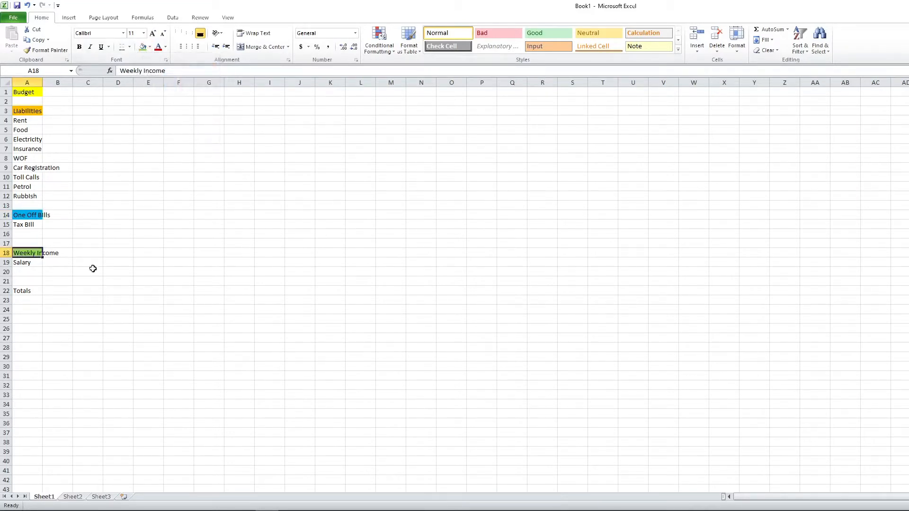
double_click(42, 83)
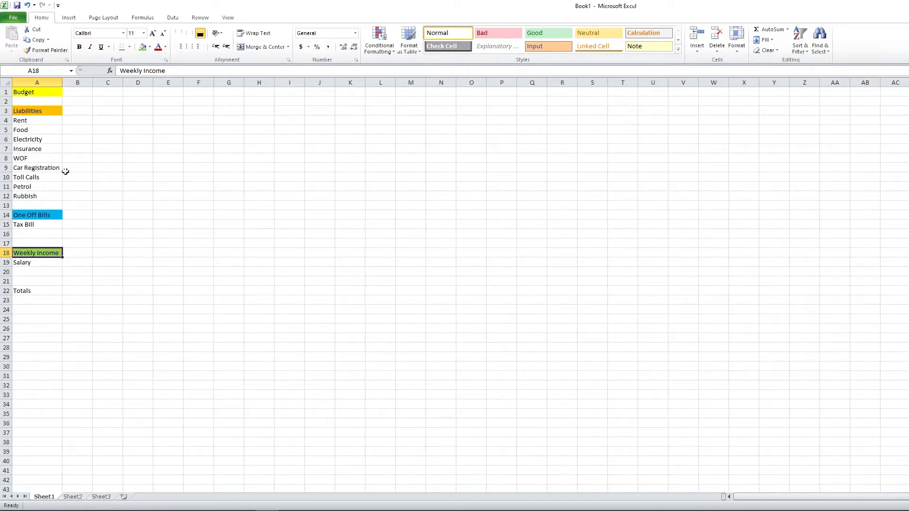
Enter the column heading Balance in B3 beside the Liabilities heading.
left_click(76, 111)
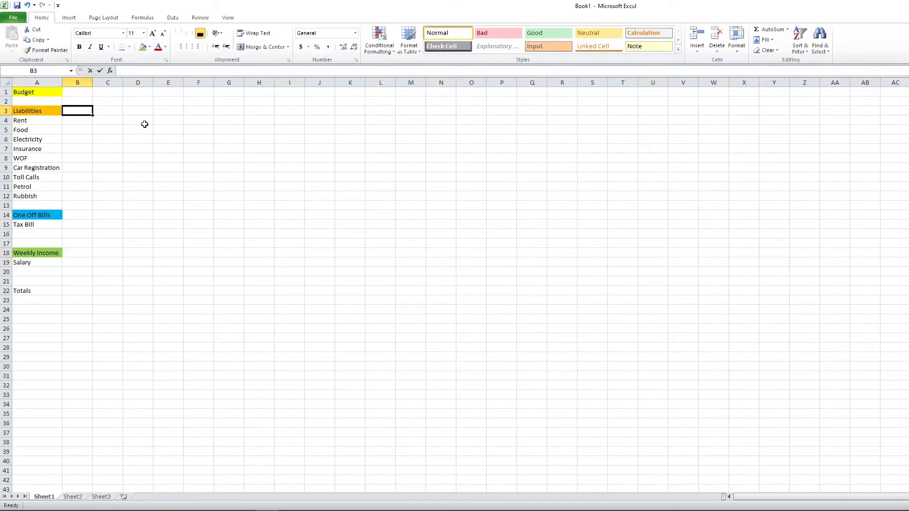
type("Balance")
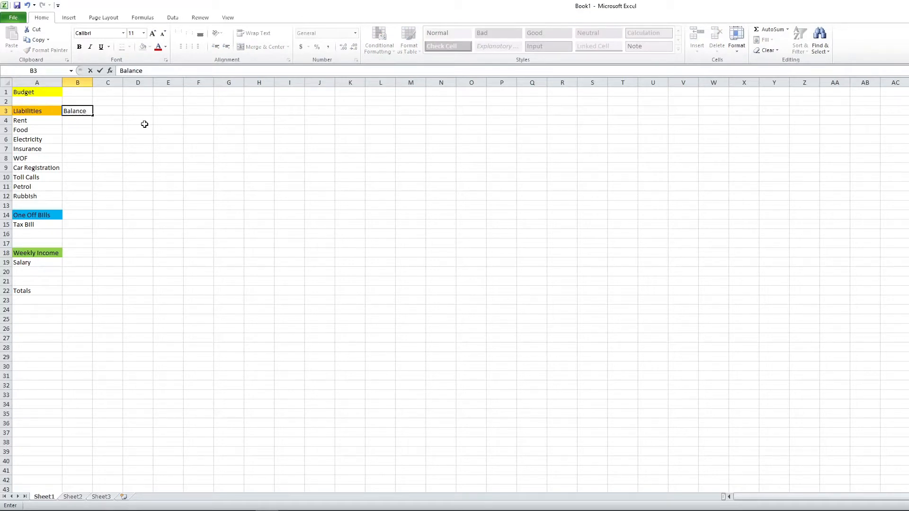
key("Return")
key("Up")
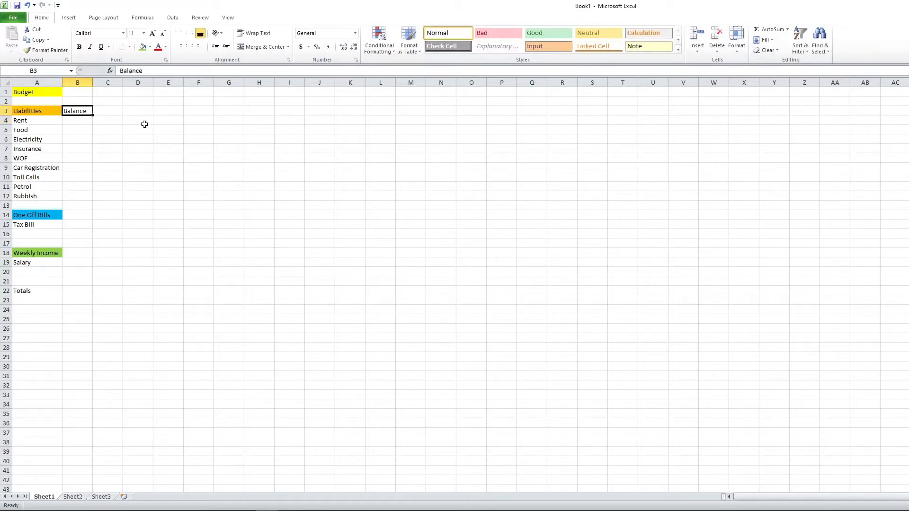
key("Down")
key("Down")
key("Down")
key("Down")
key("Down")
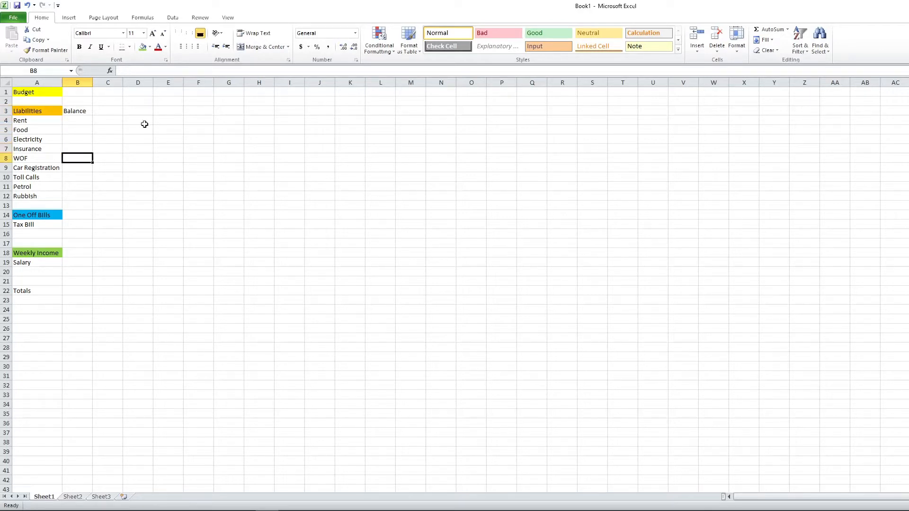
Insert a new row 13 directly below Rubbish and label it Personal Loan in A13.
right_click(6, 205)
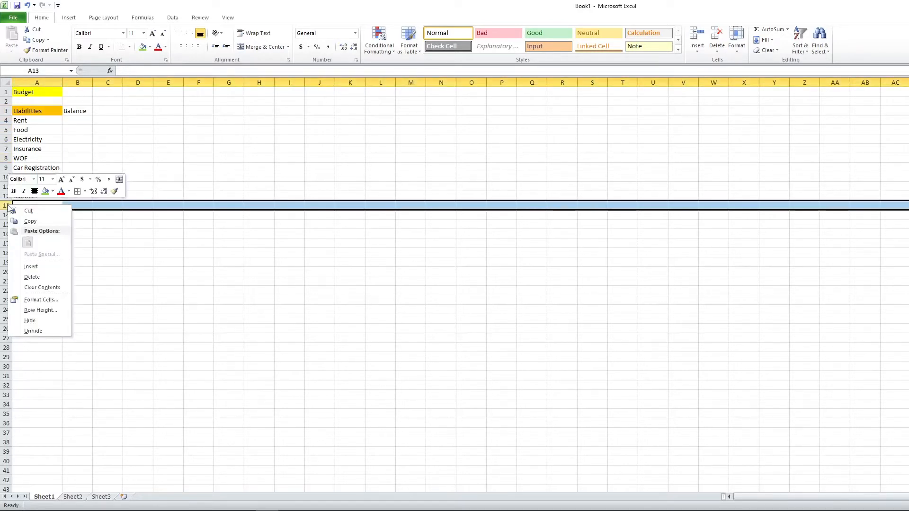
left_click(40, 266)
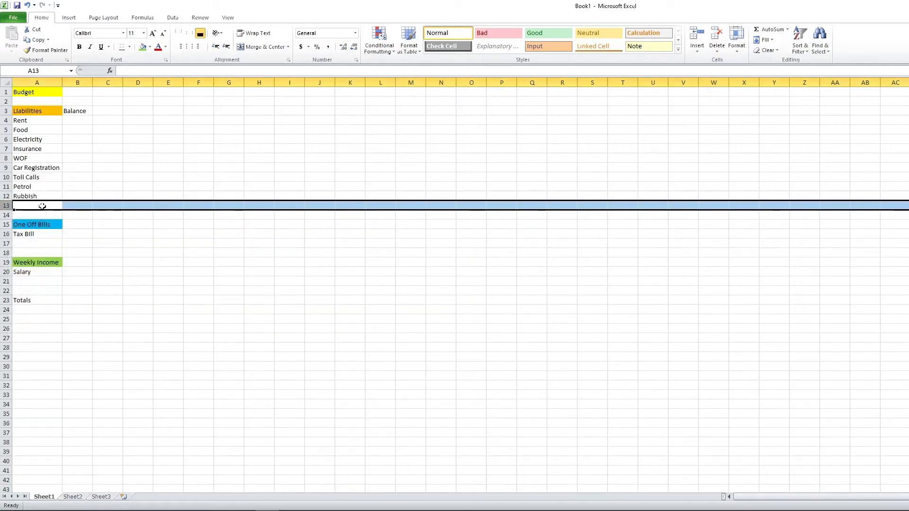
left_click(42, 206)
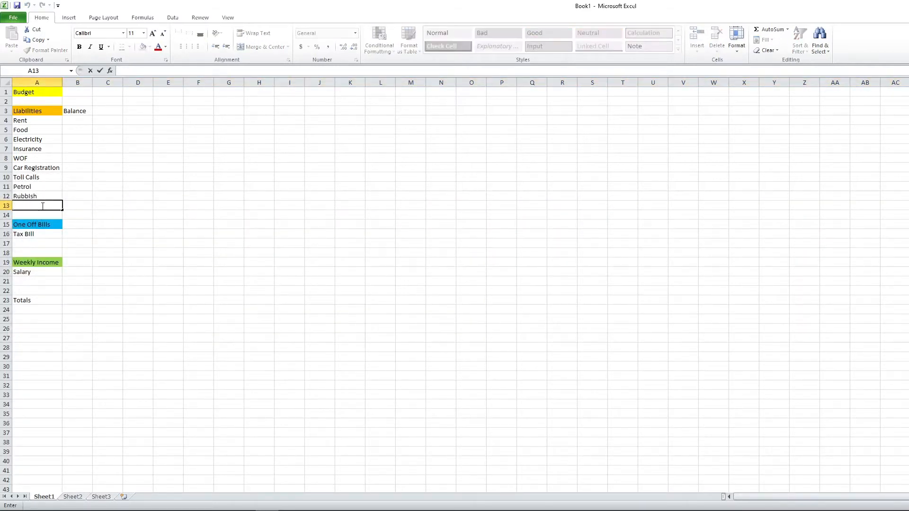
type("Personal Loan")
key("Return")
Enter 7000 as the Personal Loan balance in B13.
key("Up")
key("Right")
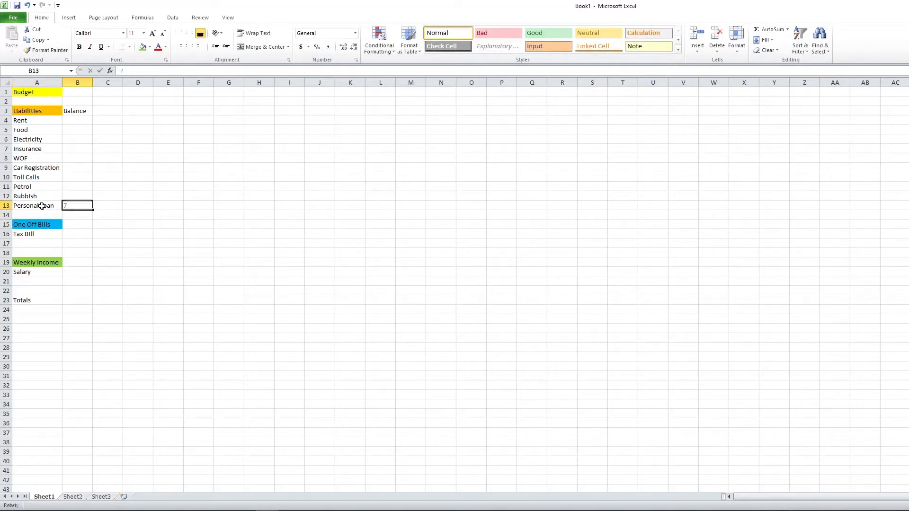
type("7000")
key("Return")
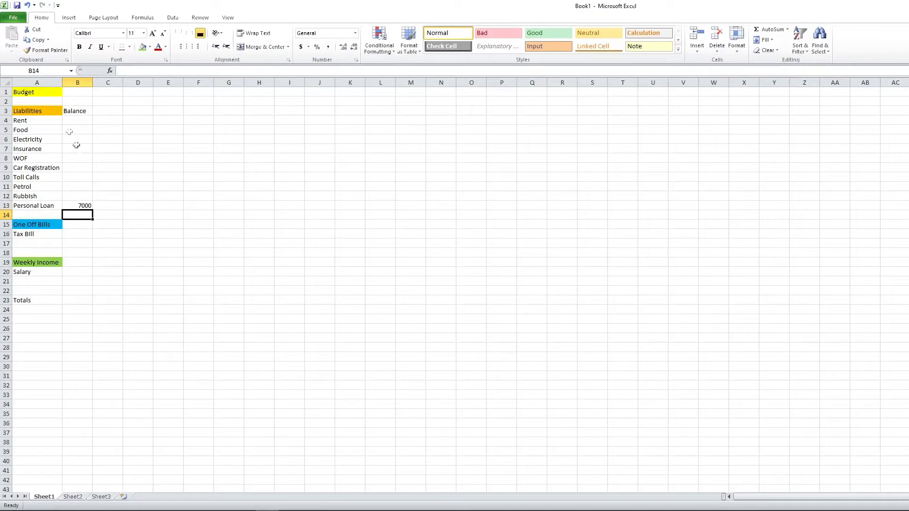
Apply the Accounting dollar format to the Balance column cells B4:B25.
left_click(79, 121)
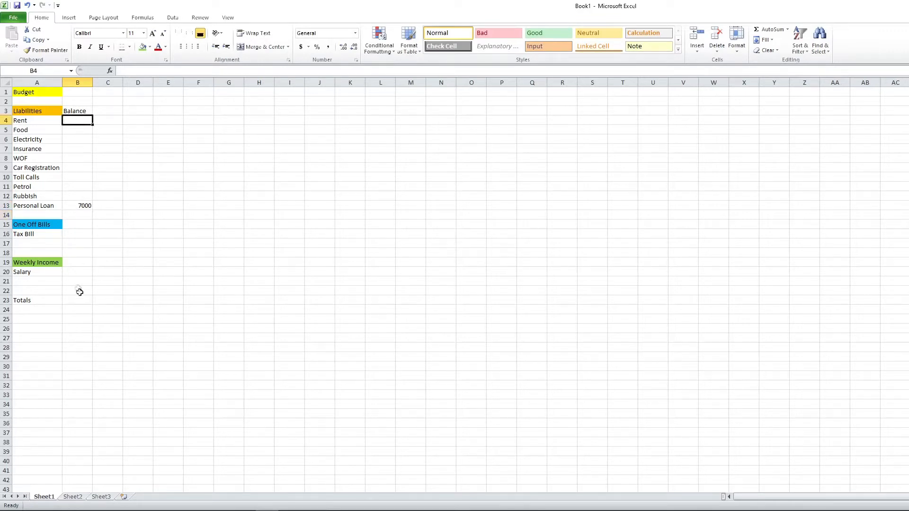
left_click(82, 318, "shift")
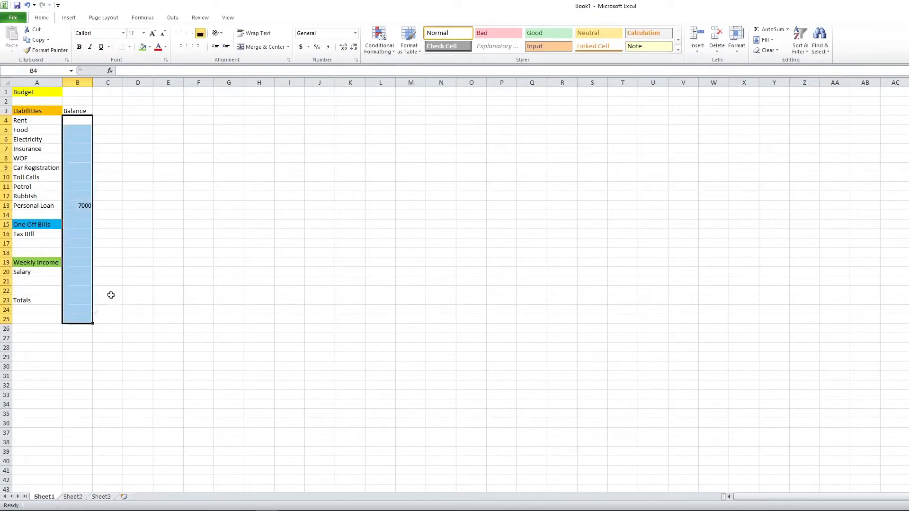
left_click(301, 48)
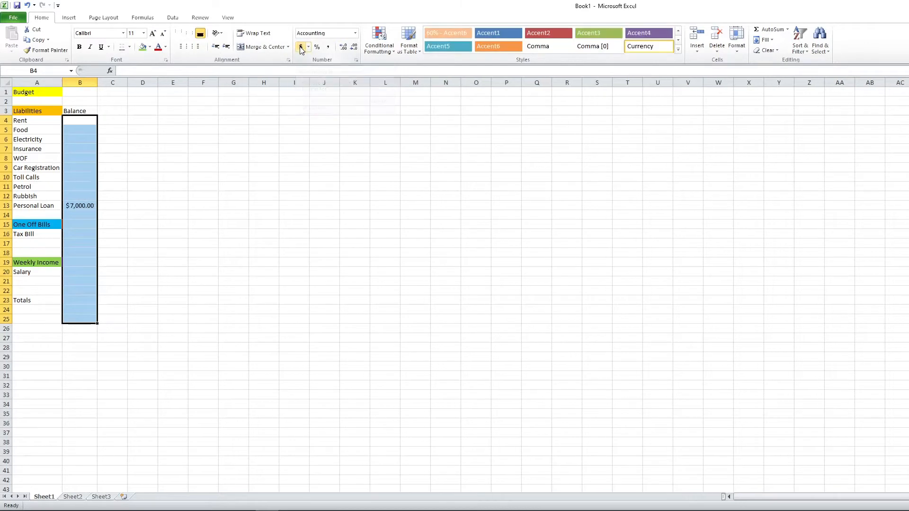
left_click(84, 197)
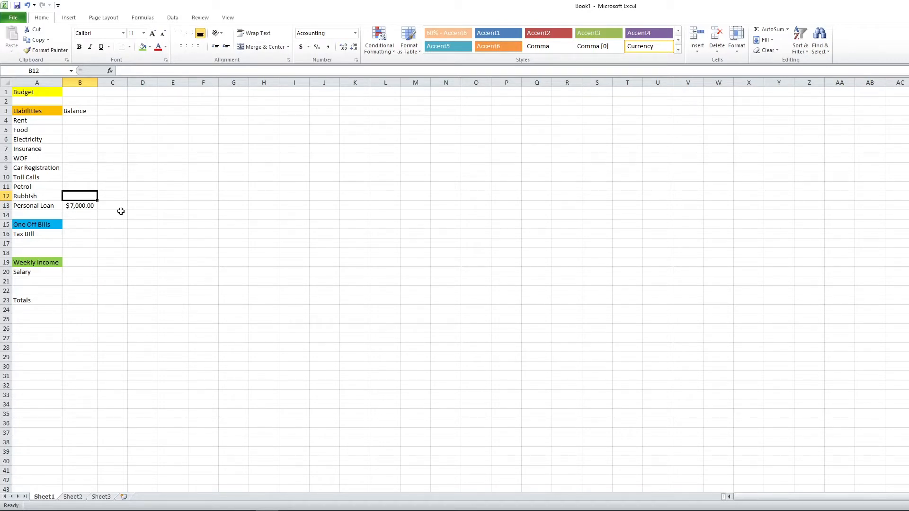
Enter the column headings Payment Date, Amount, Weekly Average and Yearly Total in C3:F3.
left_click(112, 110)
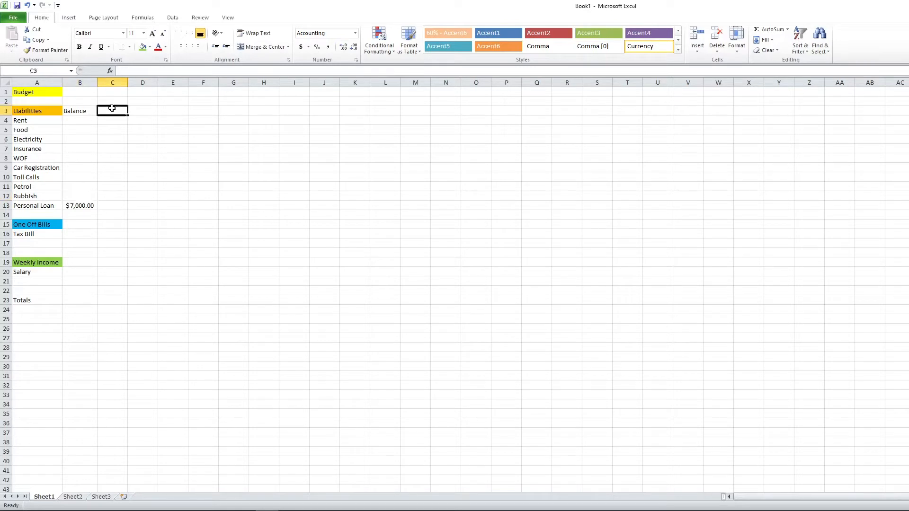
type("Paymen")
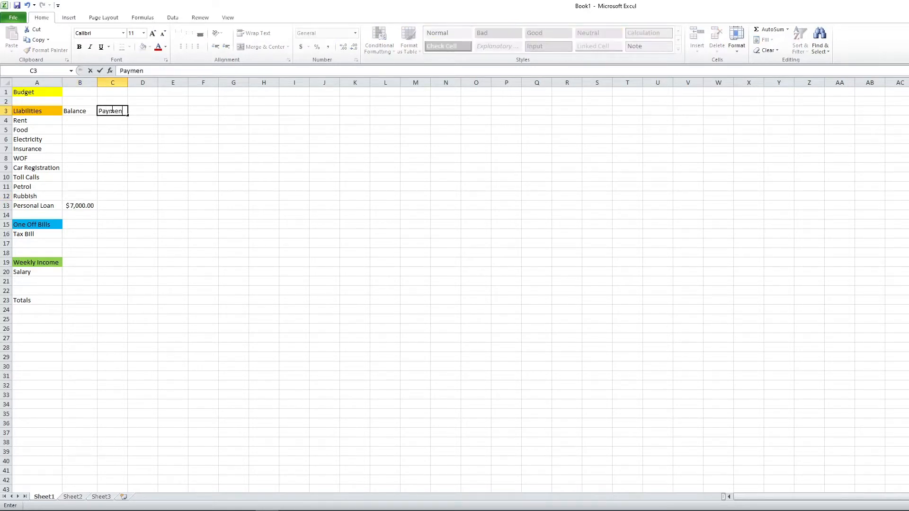
type("t Date")
key("Tab")
type("Amou")
key("Tab")
type("Weekly Average")
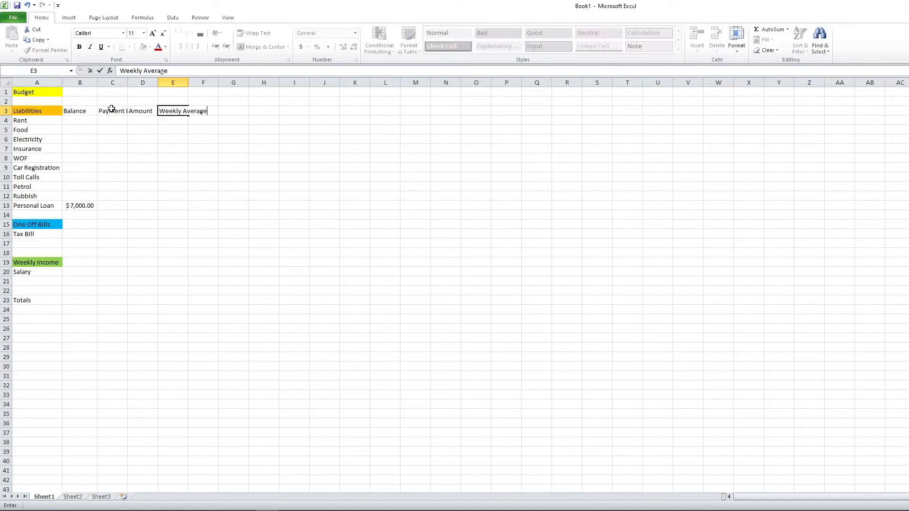
key("Tab")
type("Yearly Total")
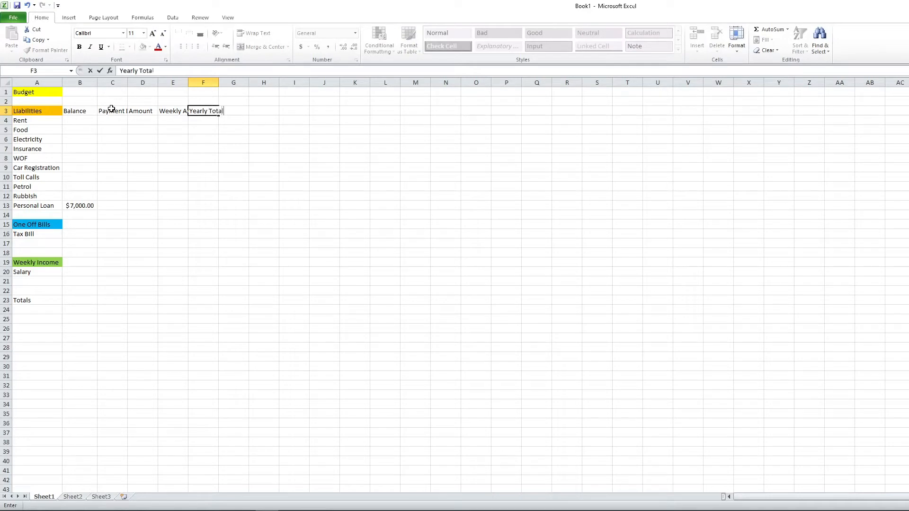
key("Return")
Fill the column headings in B3:F3 with the same orange as the Liabilities heading.
left_click(90, 111)
left_click(211, 112, "shift")
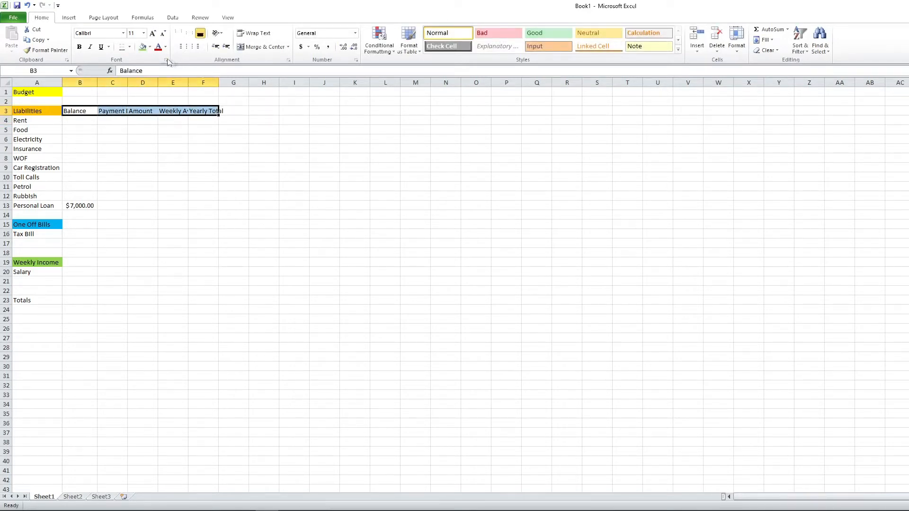
left_click(150, 47)
left_click(158, 90)
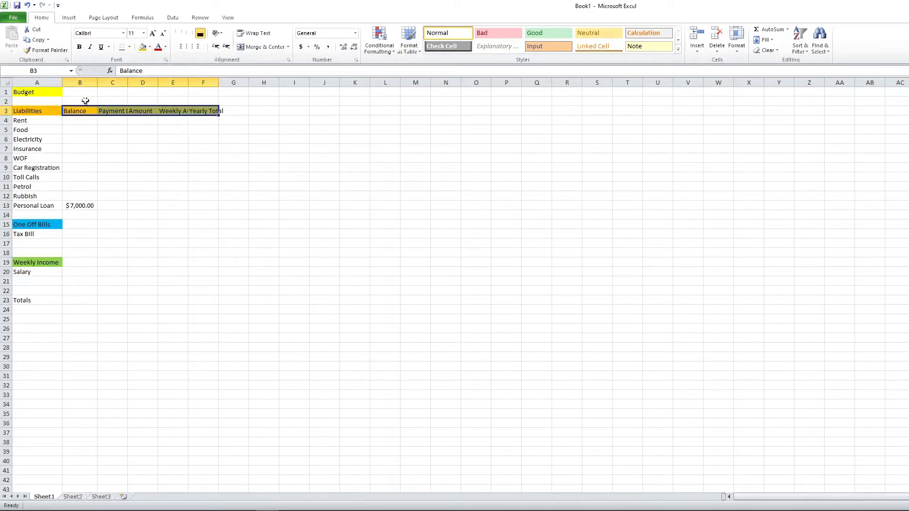
Autofit the widths of all columns on the sheet to their contents.
left_click(9, 83)
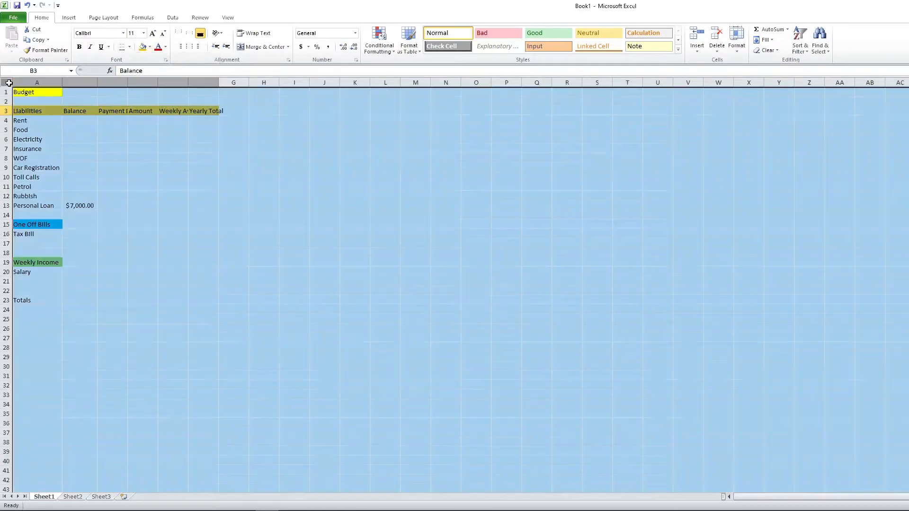
double_click(62, 82)
left_click(115, 121)
left_click(115, 205)
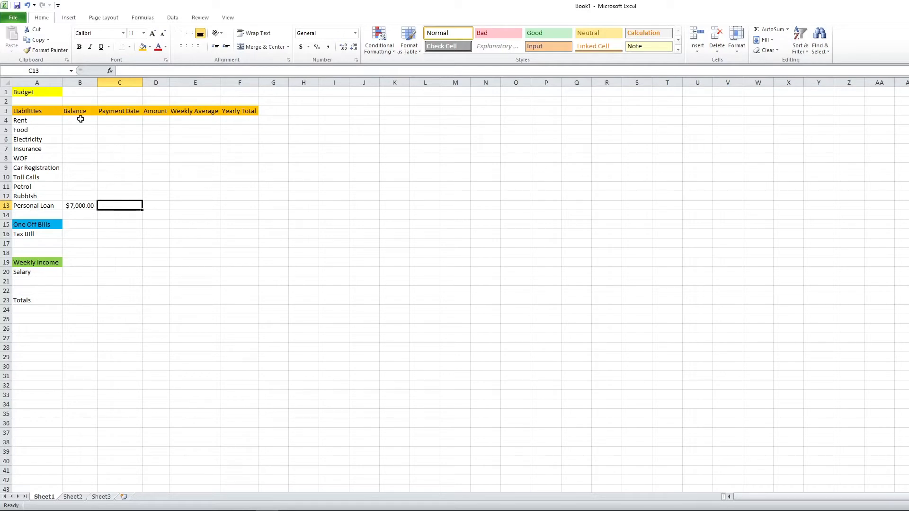
Enter Fortnightly as the Rent payment date in C4 and 800 as its amount in D4.
left_click(112, 121)
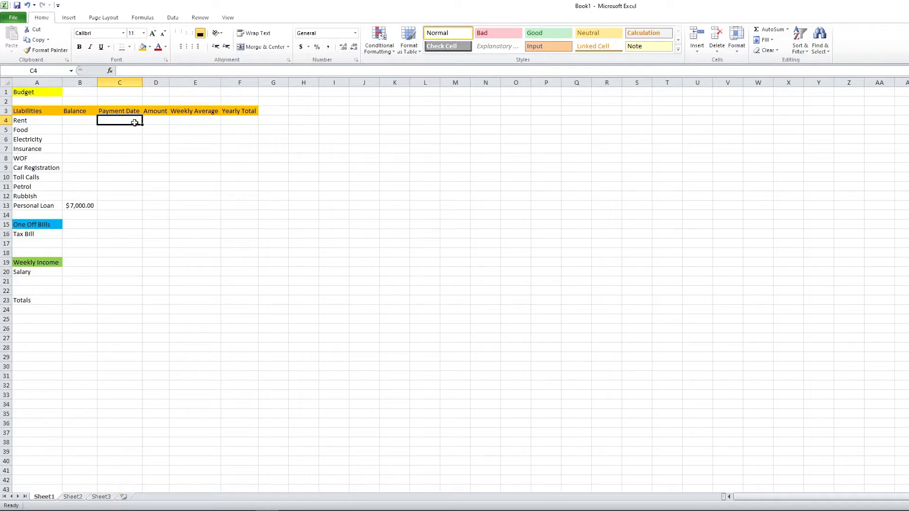
type("Fortn")
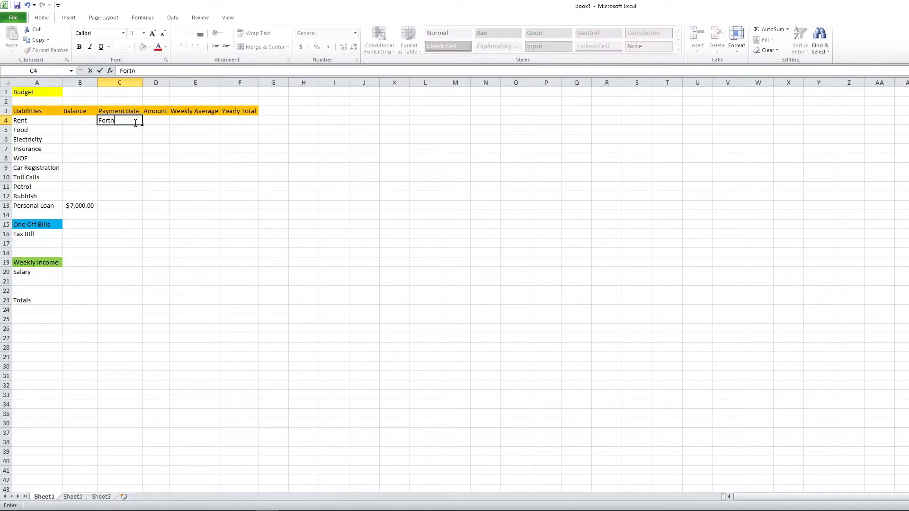
type("ightly")
key("Tab")
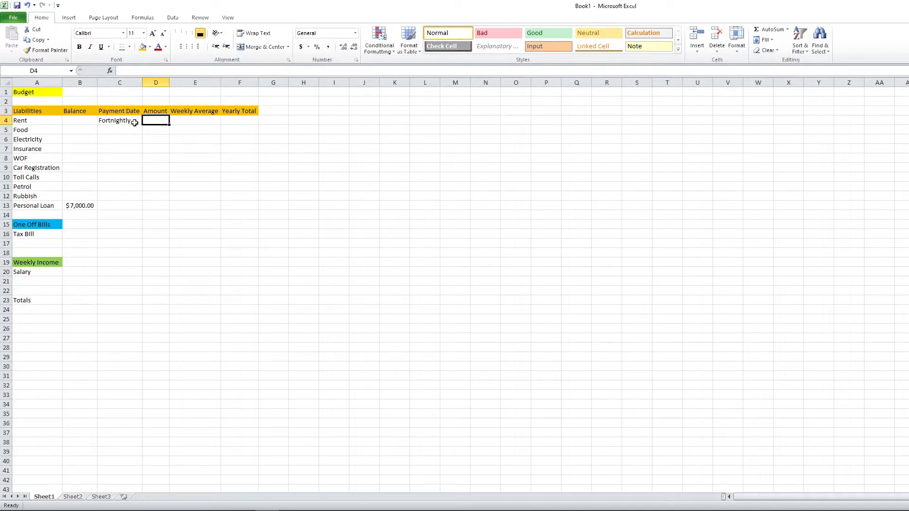
type("800")
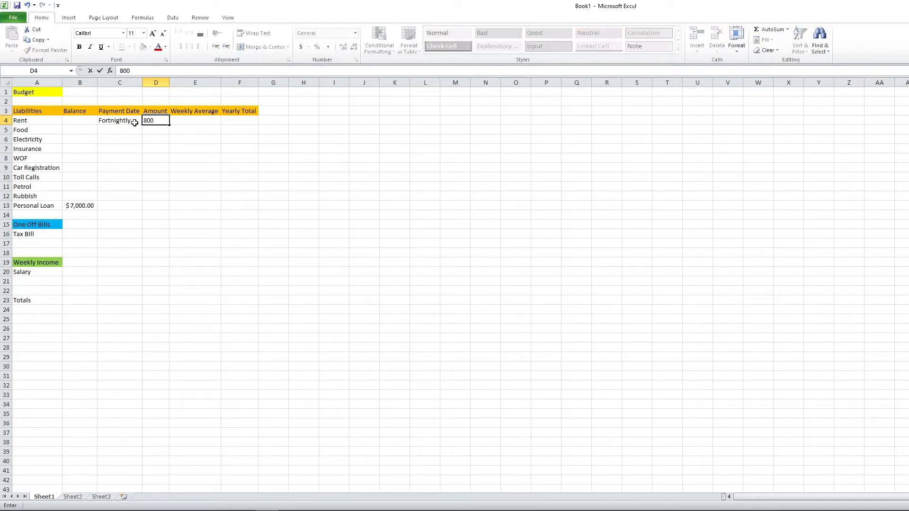
key("Return")
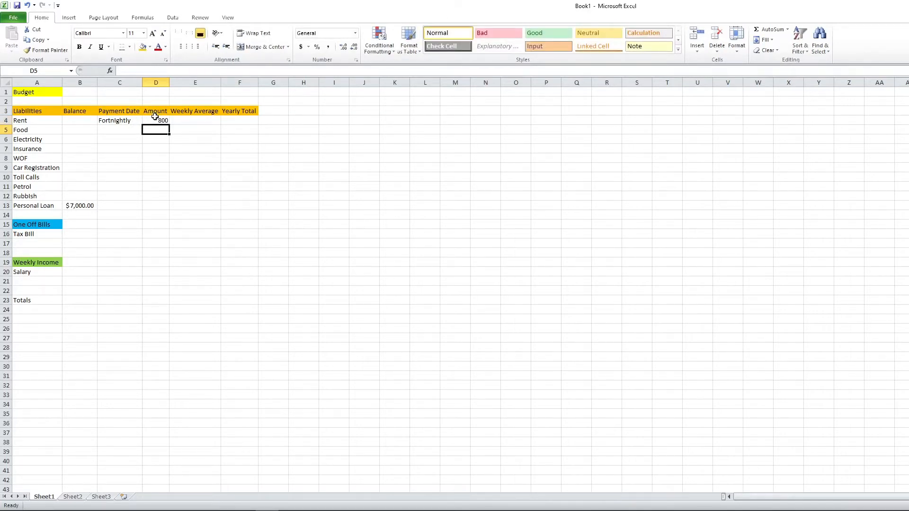
Apply the Accounting dollar format to the Amount, Weekly Average and Yearly Total cells D4:F23.
left_click(156, 119)
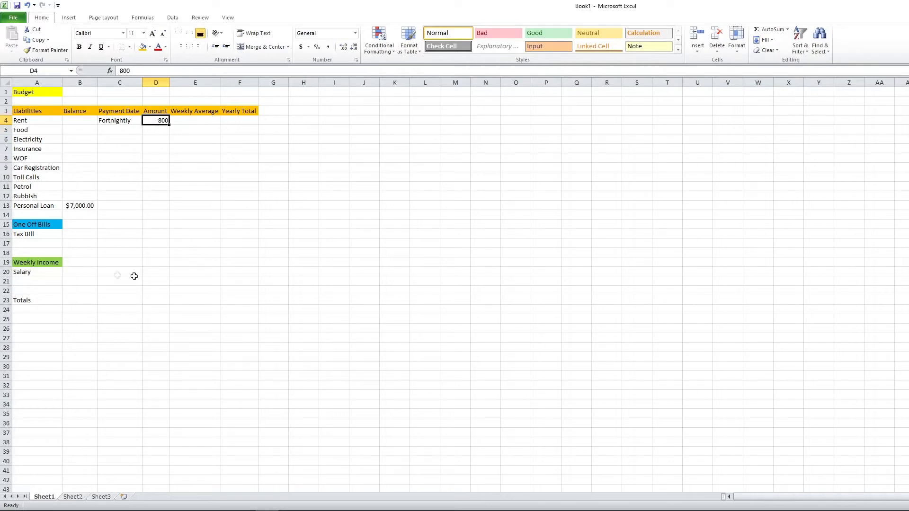
left_click(252, 297, "shift")
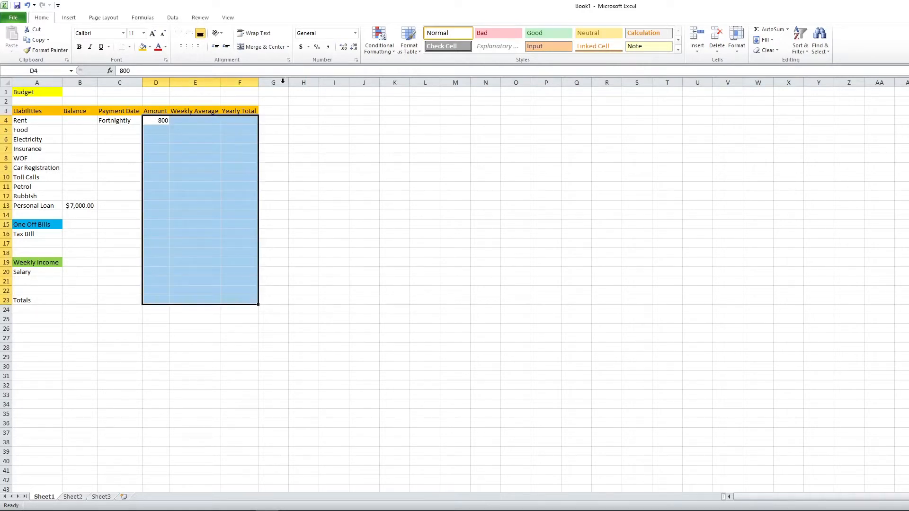
left_click(300, 47)
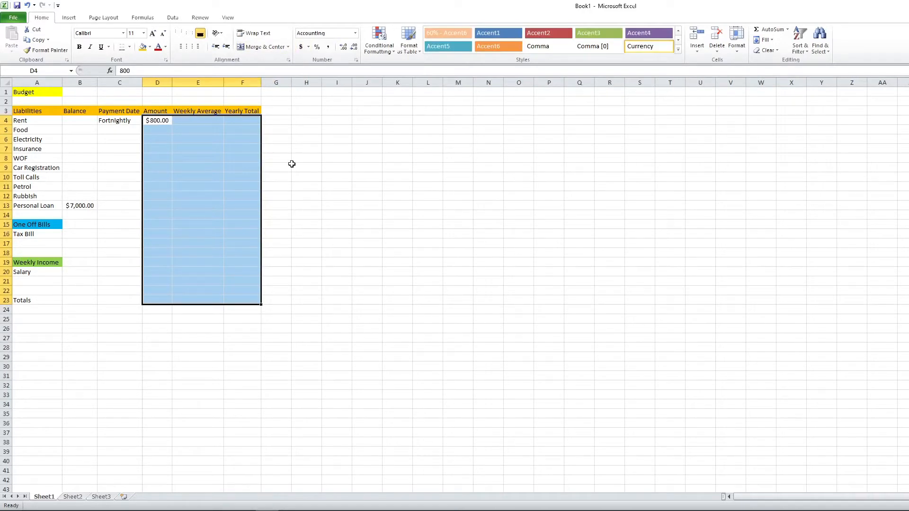
Calculate the weekly average for Rent in E4 with the formula =d4/2.
left_click(219, 119)
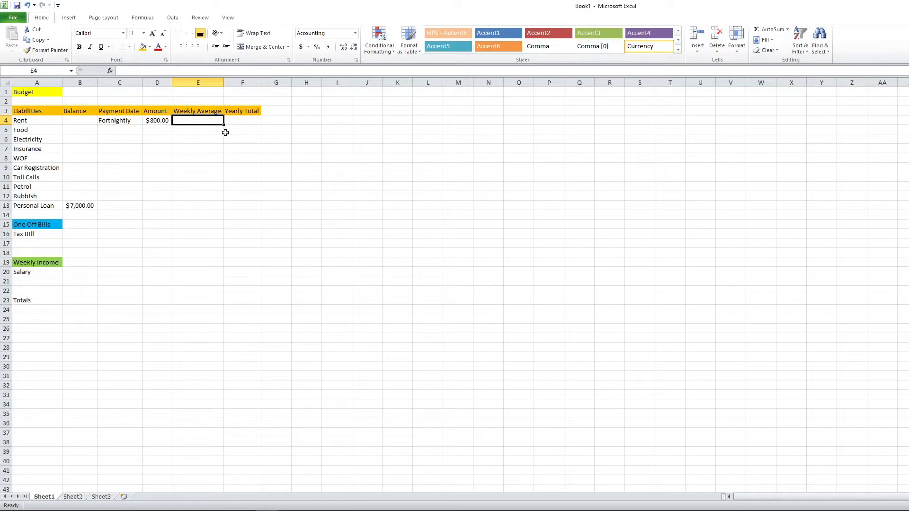
type("=")
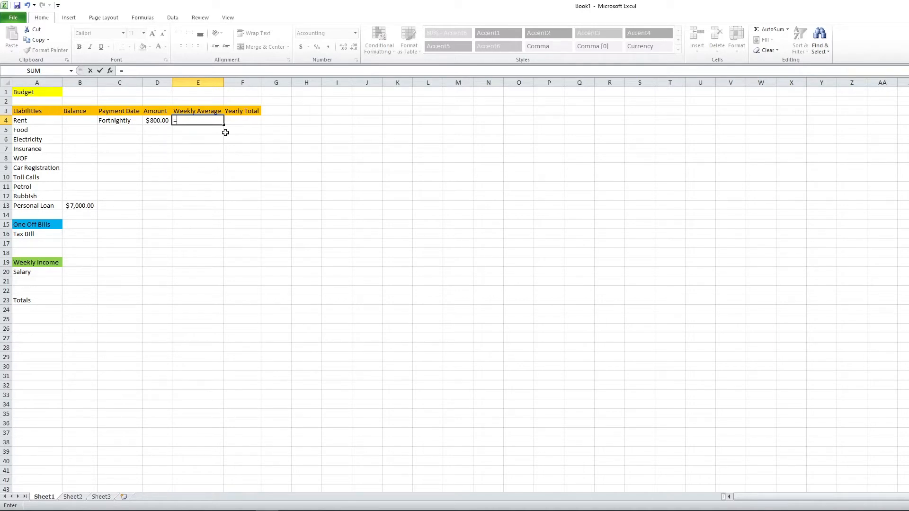
type("d4/2")
key("Return")
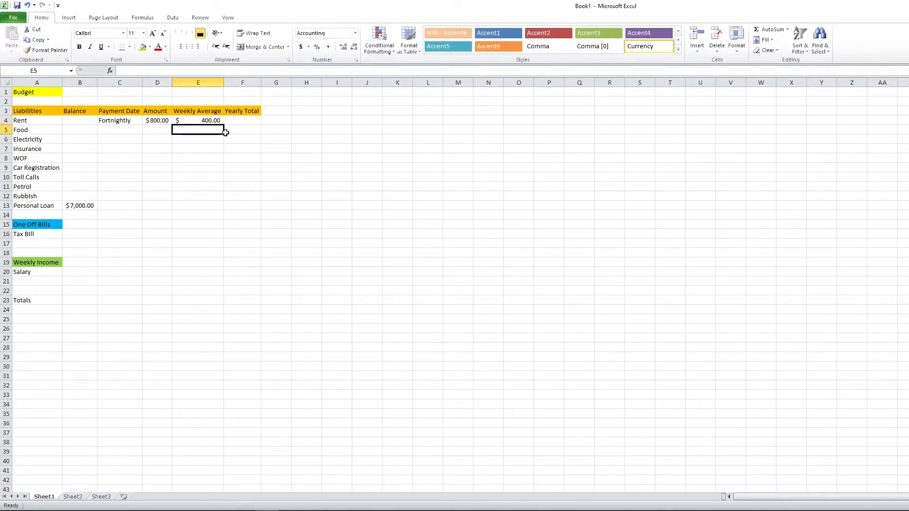
Calculate the yearly total for Rent in F4 with the formula =e4*52.
left_click(236, 121)
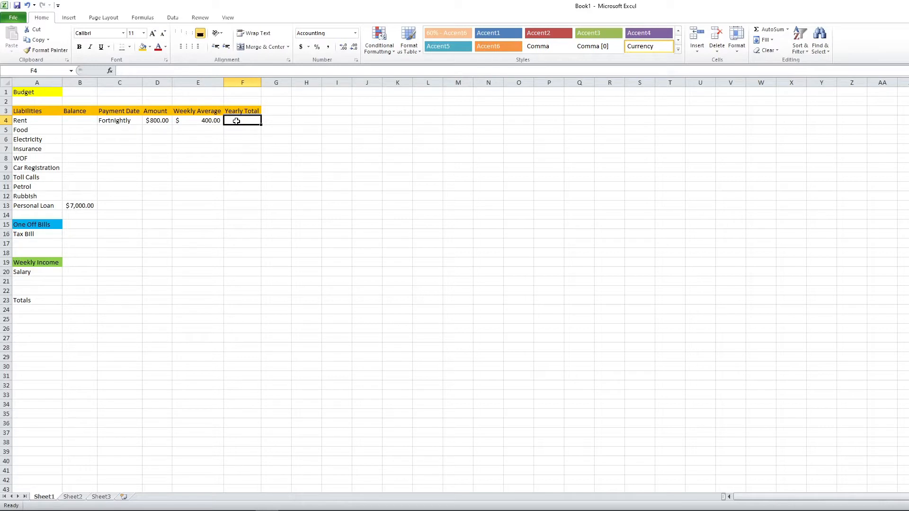
type("=")
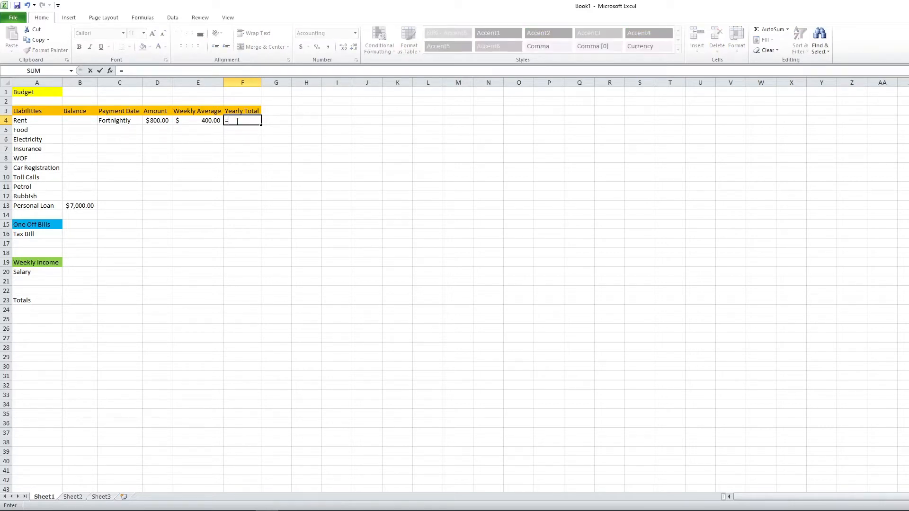
type("e4*52")
key("Return")
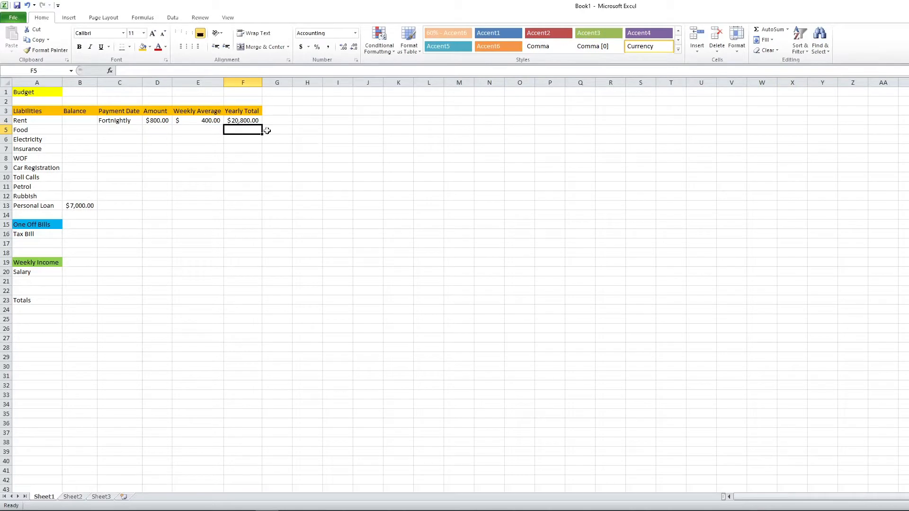
Insert a new row 14 below Personal Loan and label it Totals: in A14.
right_click(14, 215)
left_click(38, 276)
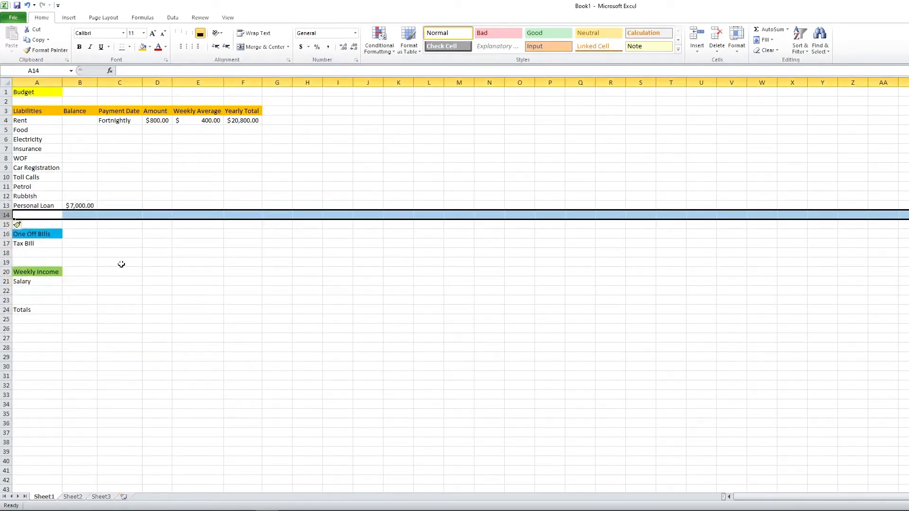
left_click(48, 216)
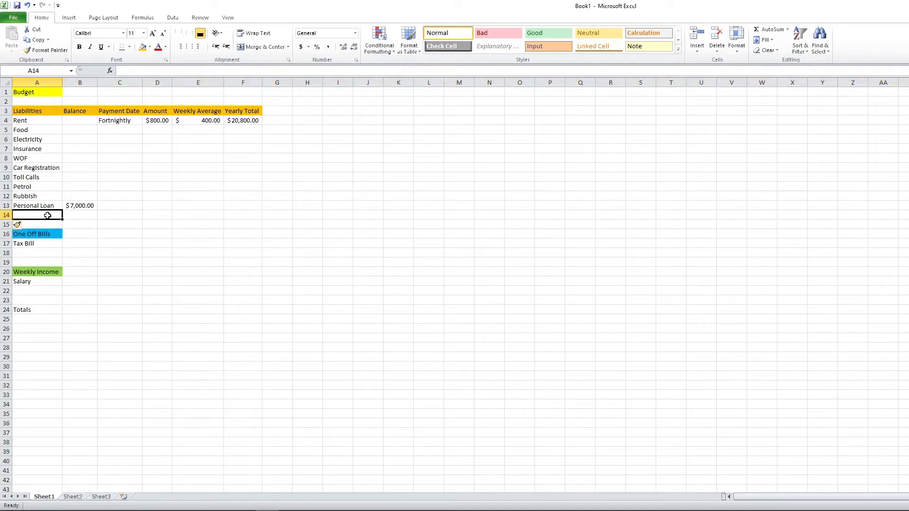
type("Totals:")
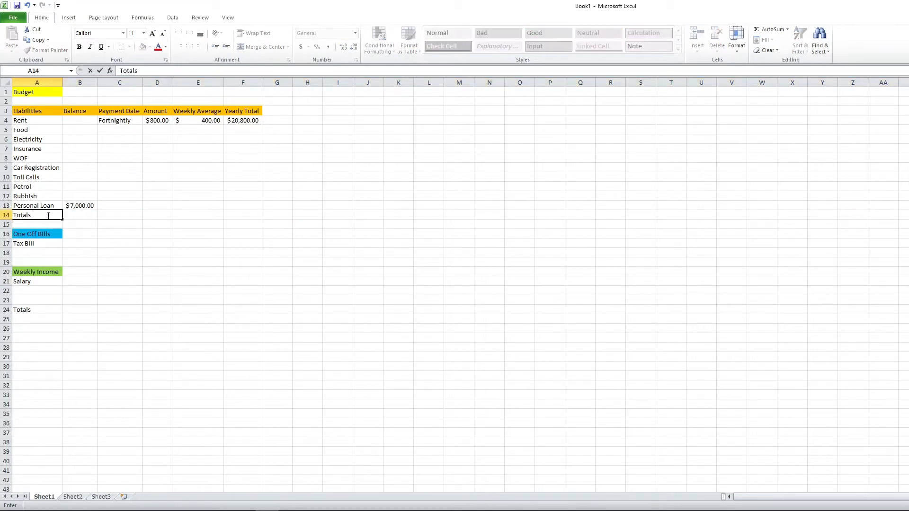
key("Return")
Fill the liabilities totals row A14:F14 with orange.
left_click(48, 215)
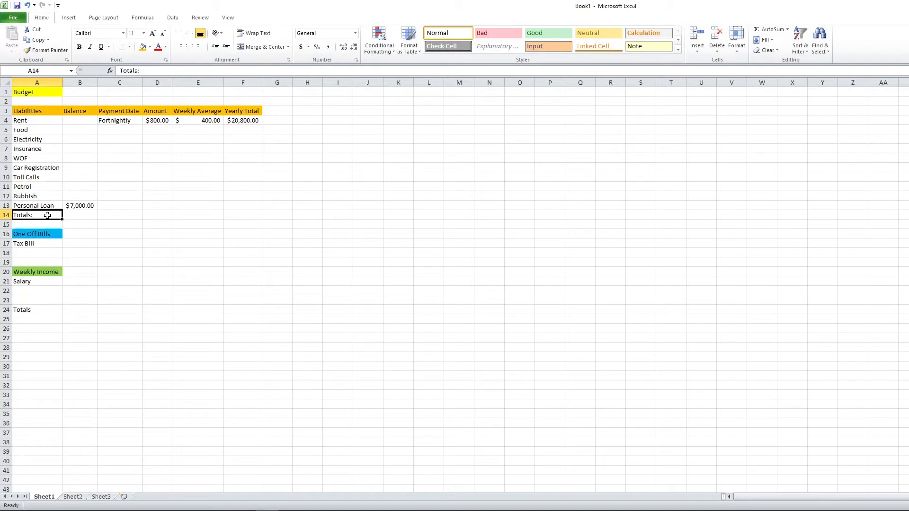
left_click(256, 214, "shift")
left_click(144, 47)
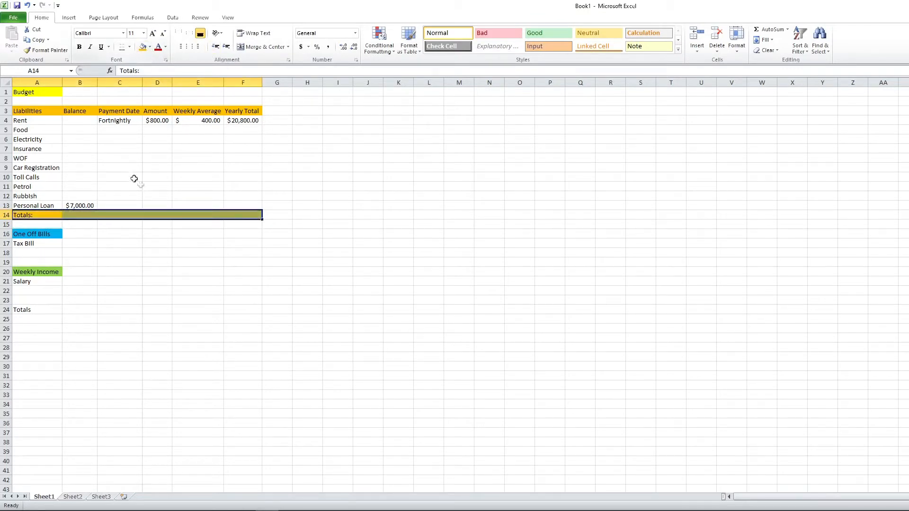
left_click(158, 195)
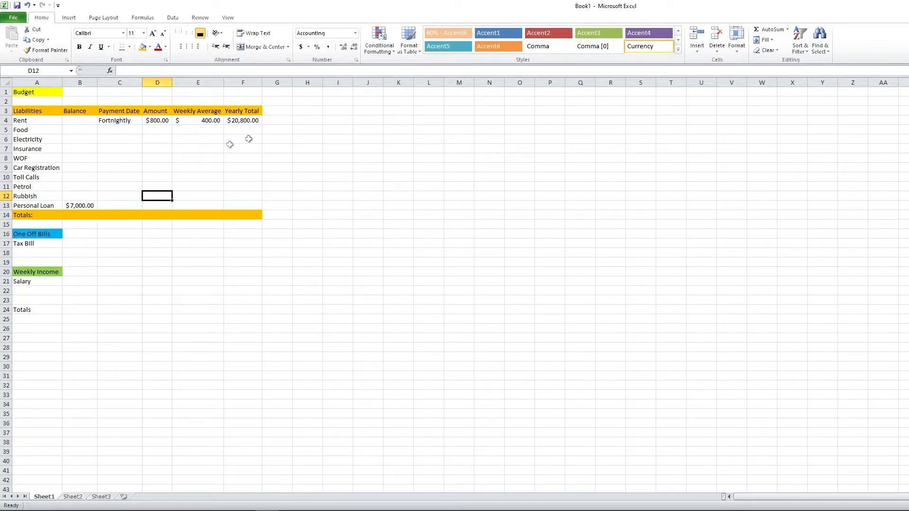
Enter Weekly as the Food payment date in C5 and $200 as its amount in D5.
left_click(118, 129)
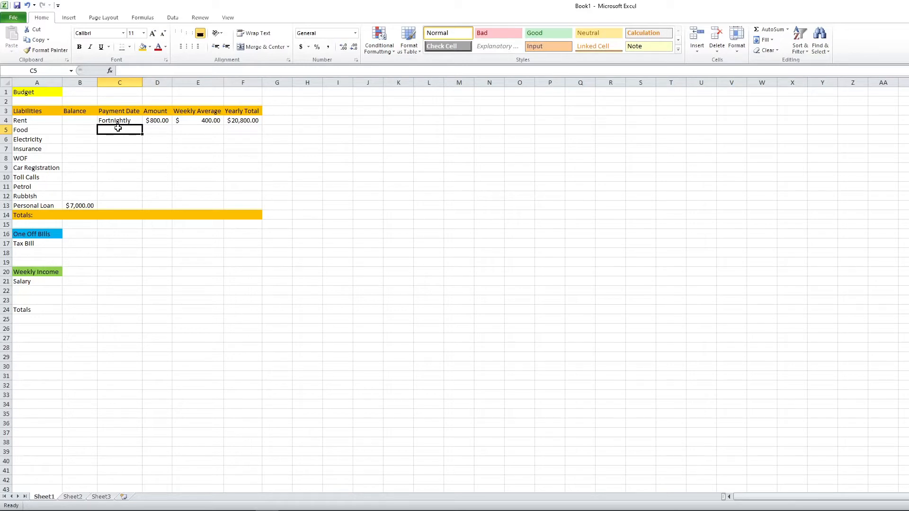
type("Weekly")
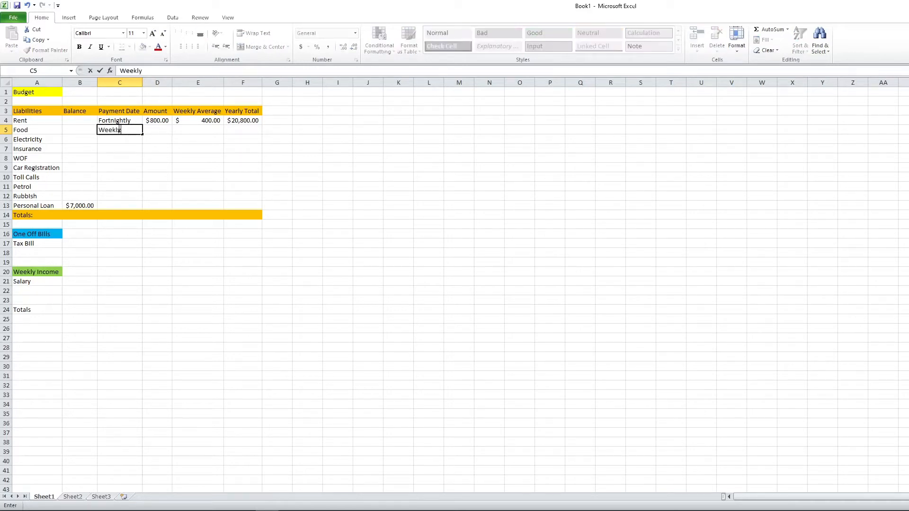
key("Tab")
type("$200")
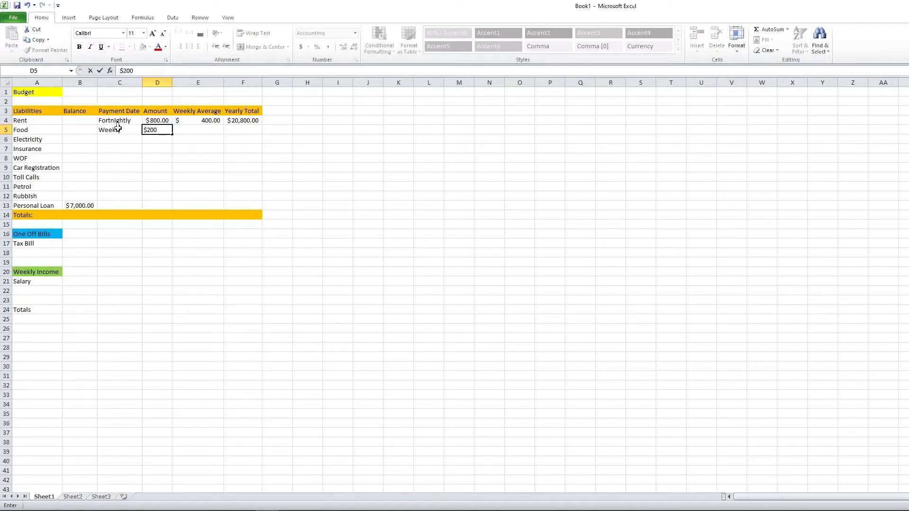
key("Tab")
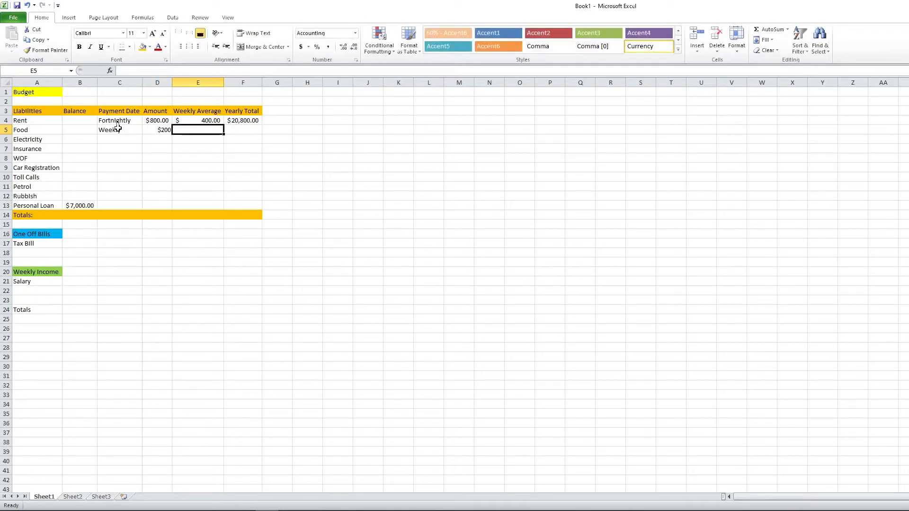
Show the Food amount in D5 with two decimal places.
left_click(165, 129)
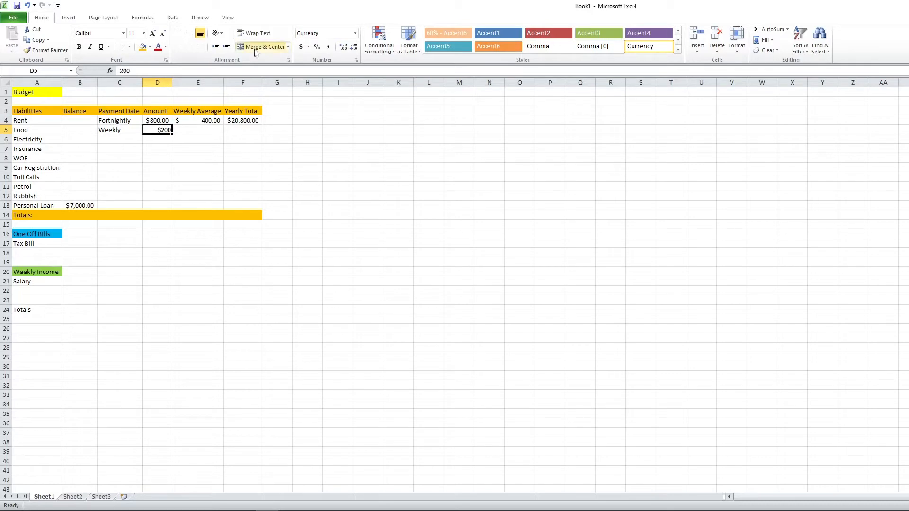
left_click(343, 48)
left_click(343, 48)
left_click(216, 129)
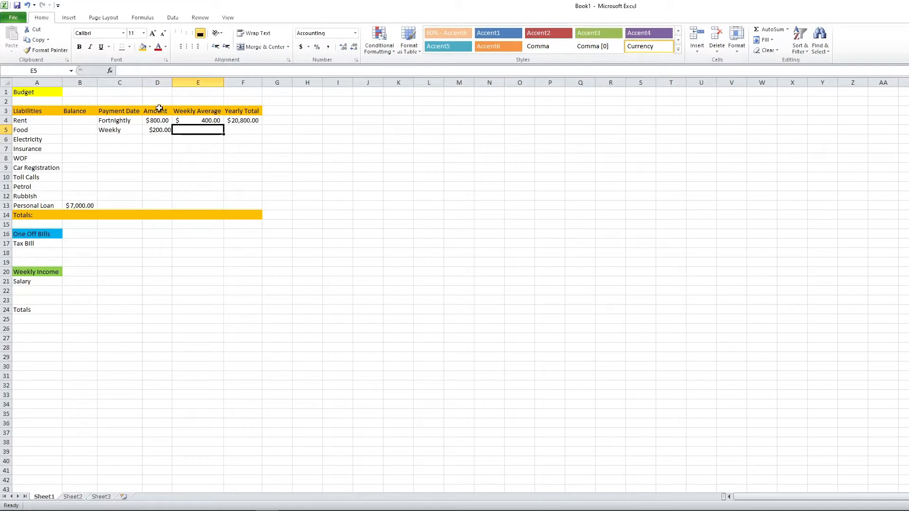
Center the contents of the Amount column D.
left_click(157, 83)
left_click(189, 46)
left_click(196, 130)
Apply the Accounting dollar format to the cells D5:F13.
left_click(154, 132)
left_click(254, 205, "shift")
left_click(301, 47)
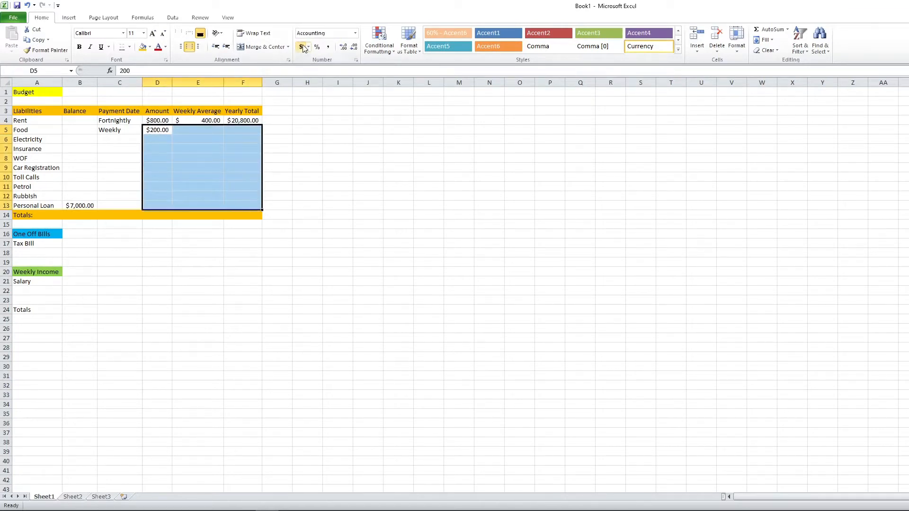
Calculate the weekly average for Food in E5 with the formula =d5.
left_click(209, 134)
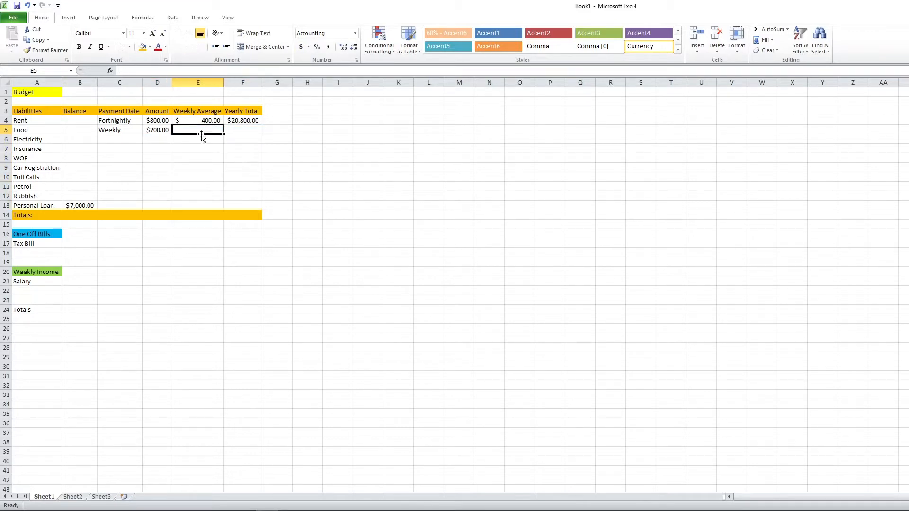
type("=")
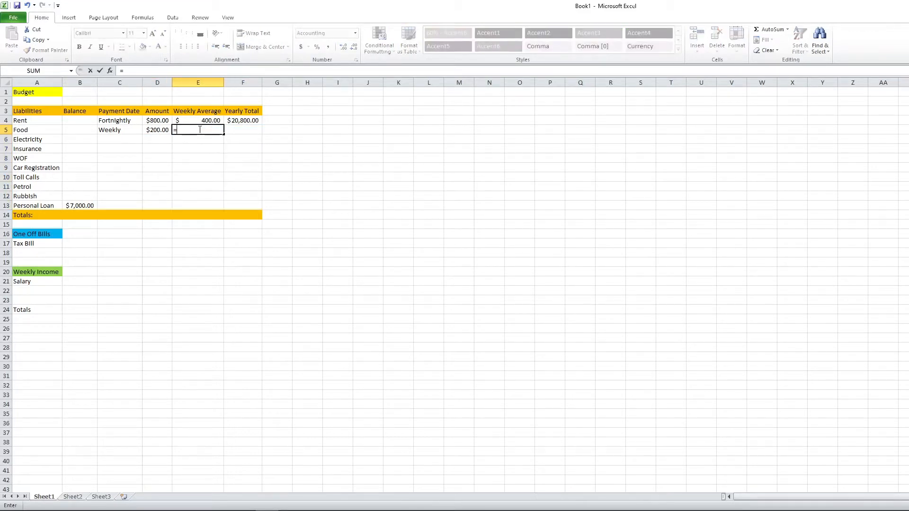
type("d5")
key("Return")
left_click(200, 129)
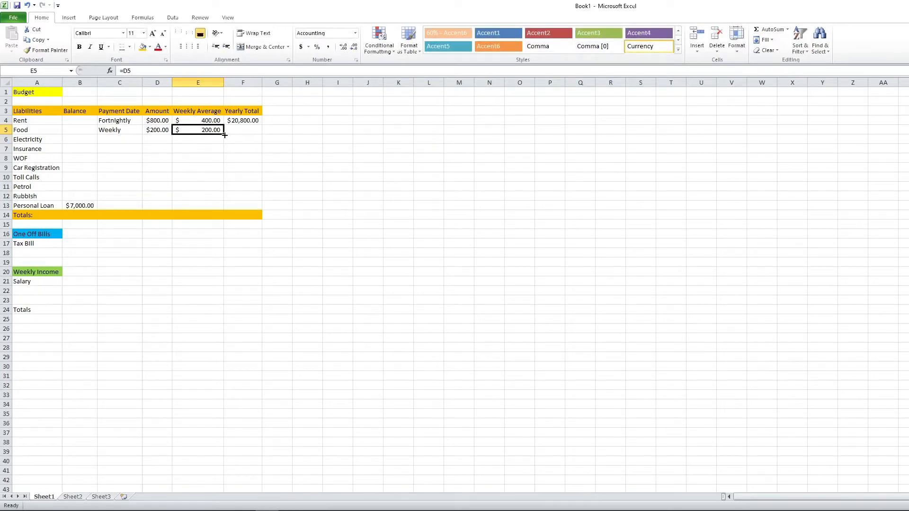
Calculate the yearly total for Food in F5 with the formula =e5*52.
left_click(240, 130)
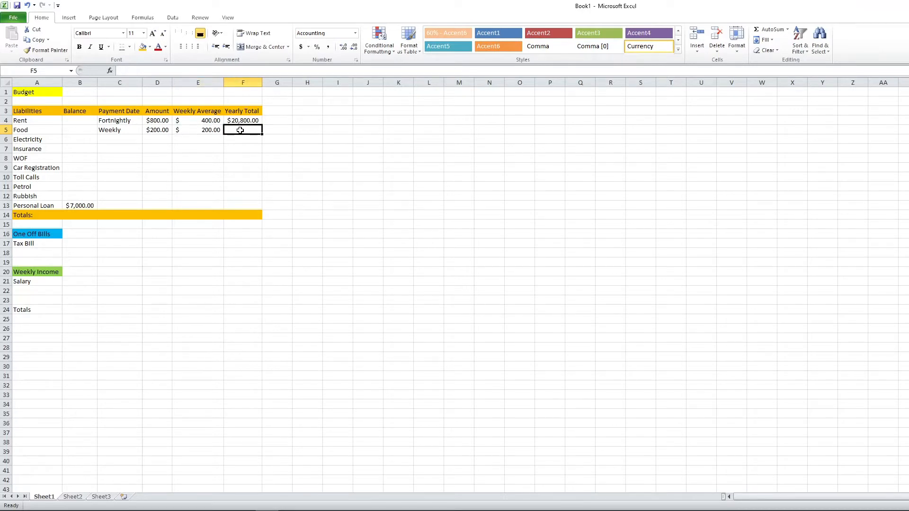
type("=d")
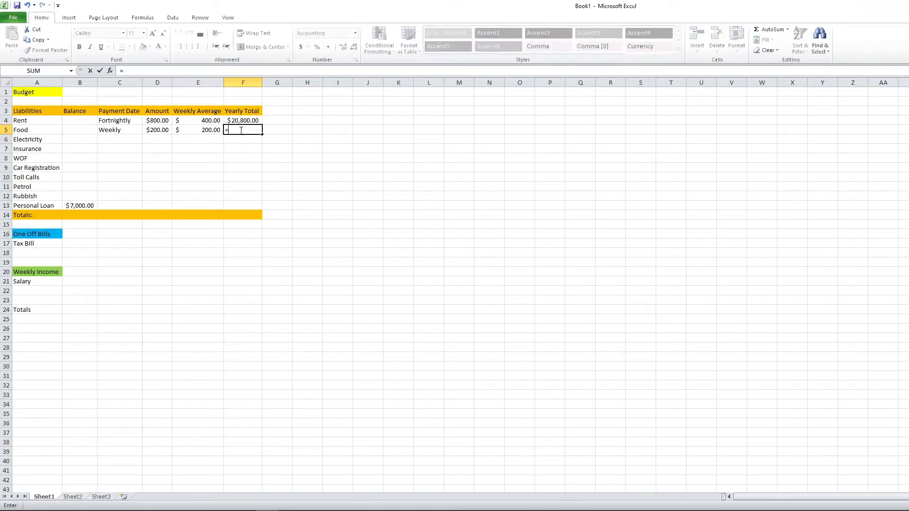
key("BackSpace")
type("e5*52")
key("Return")
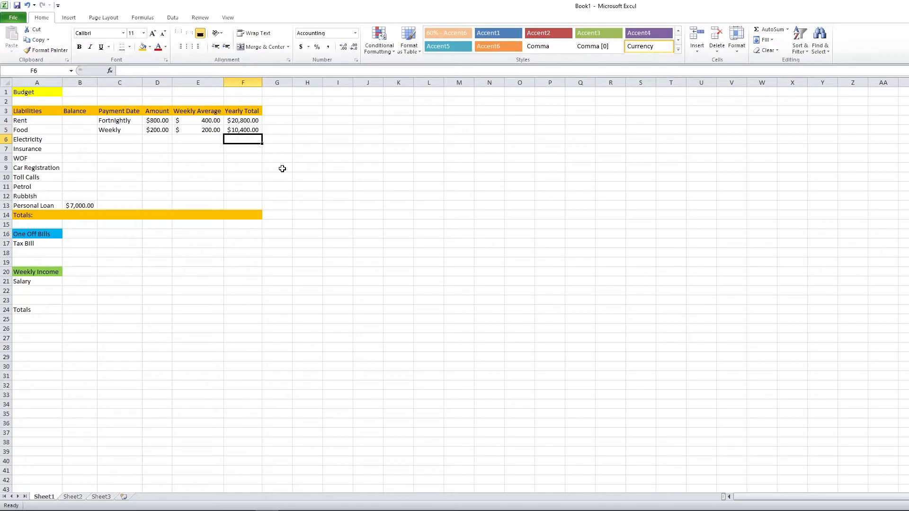
Enter Monthly as the Electricity payment date in C6 and 240.00 as its amount in D6.
left_click(127, 141)
type("Monthly")
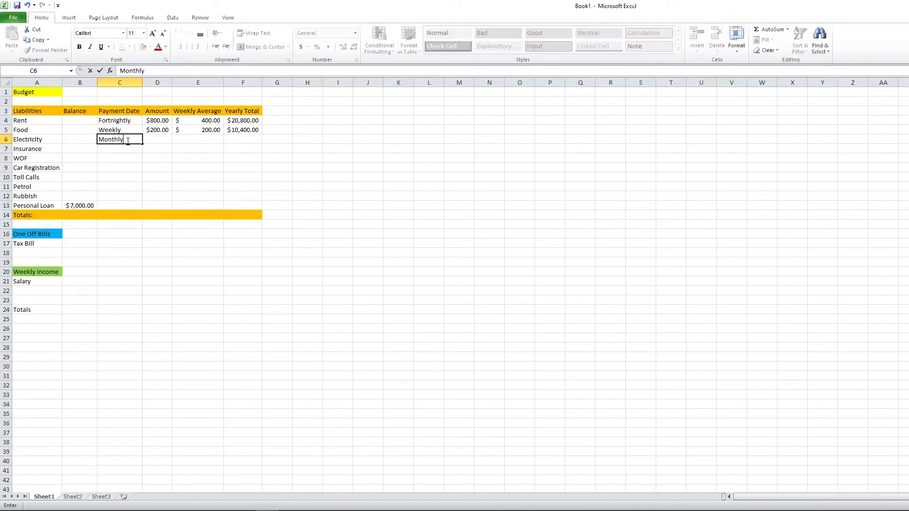
key("Tab")
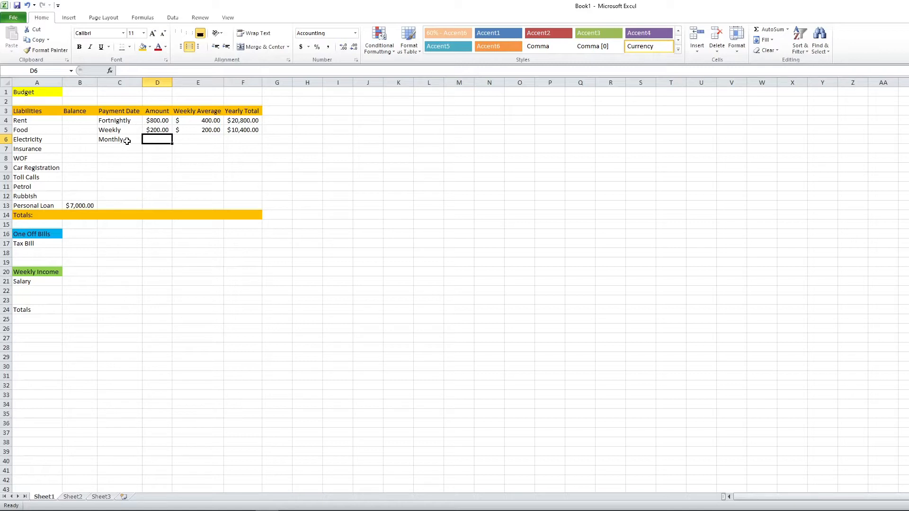
type("24")
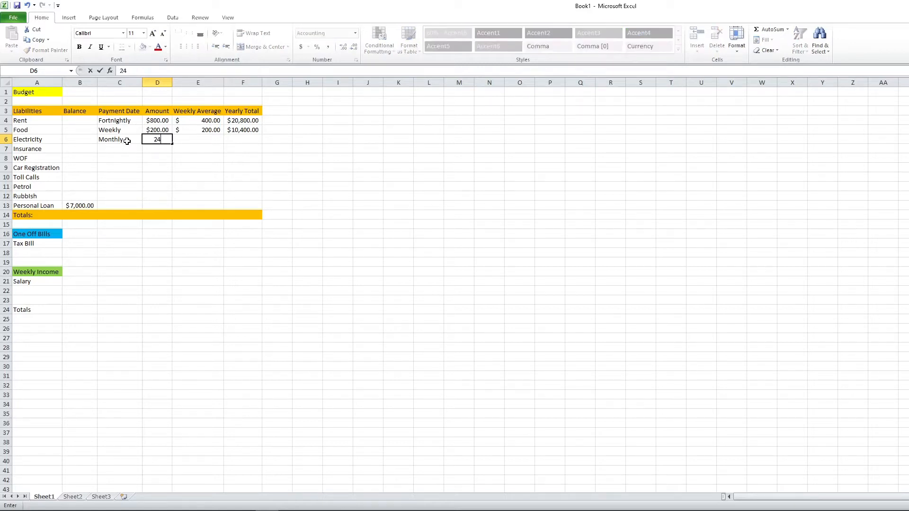
type("0.00")
key("Return")
Calculate the weekly average for Electricity in E6 with the formula =(d6*12)/52.
key("Up")
key("Right")
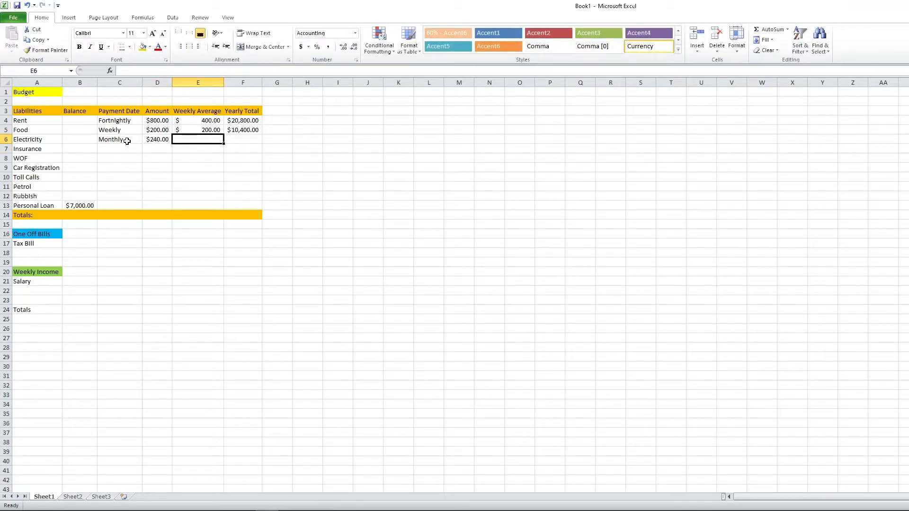
type("=")
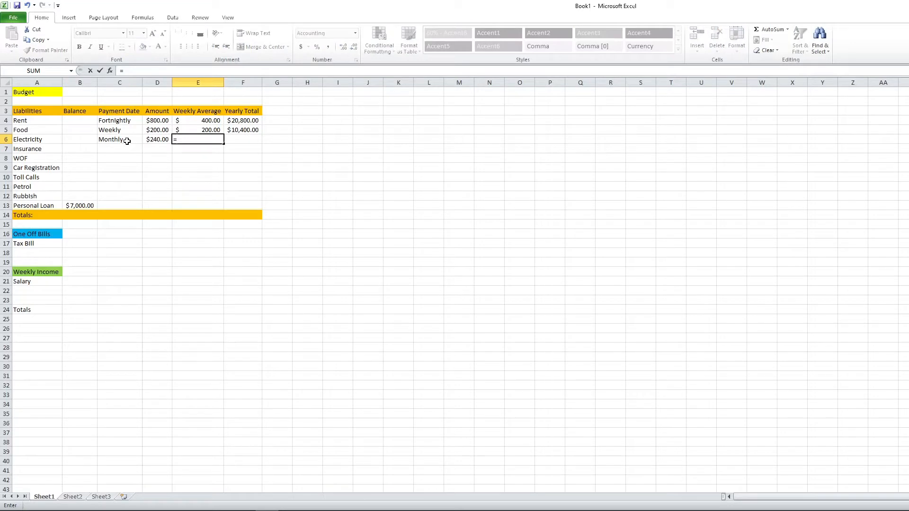
type("d")
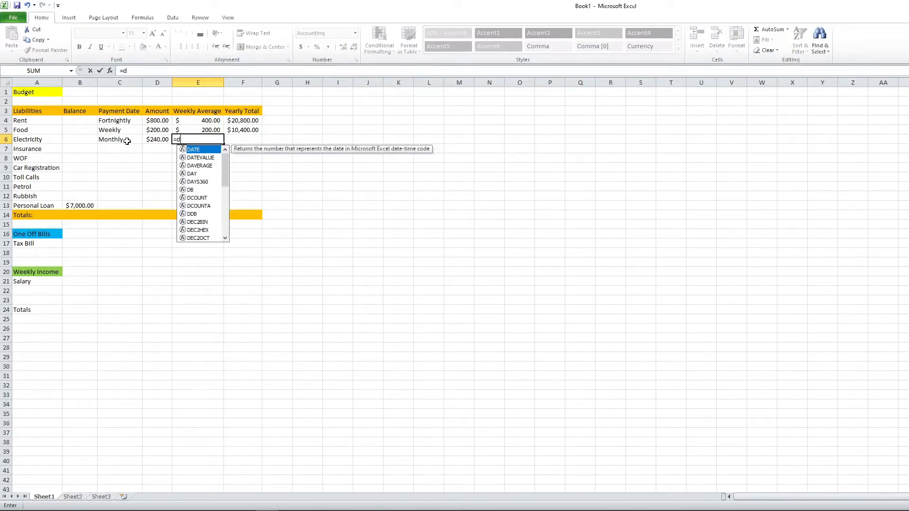
key("BackSpace")
type("(")
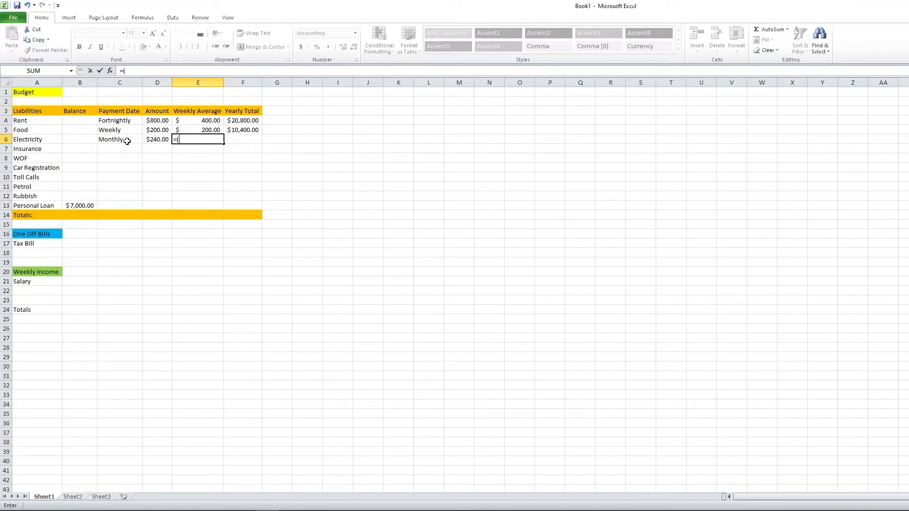
type("d6*12")
type("/52")
key("ctrl+Return")
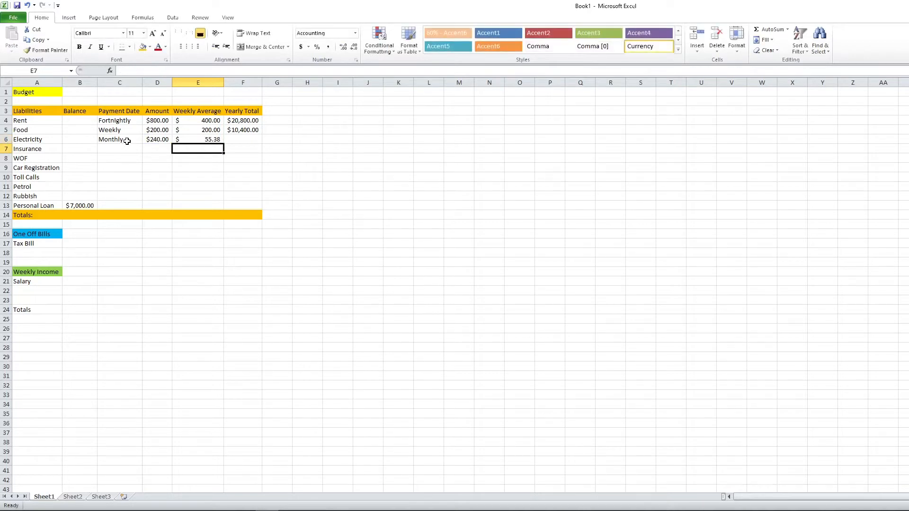
Calculate the yearly total for Electricity in F6 with the formula =e6*52.
key("Right")
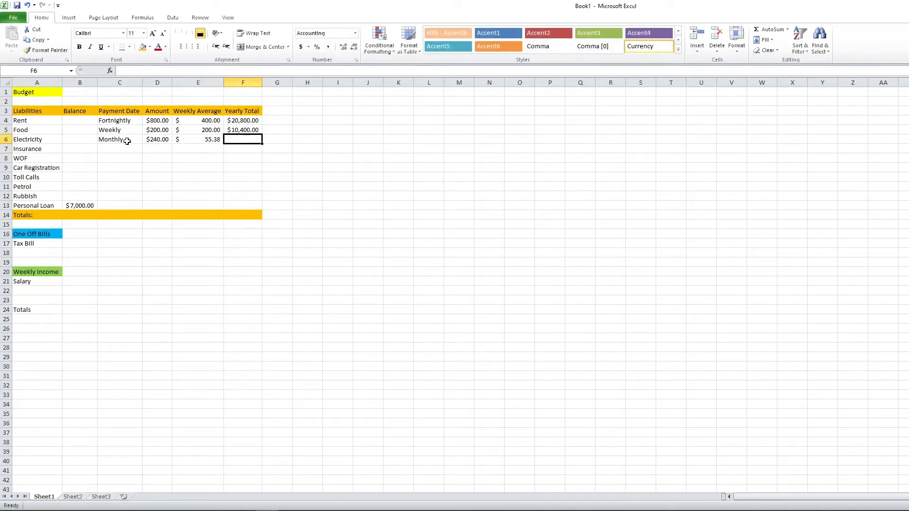
type("=")
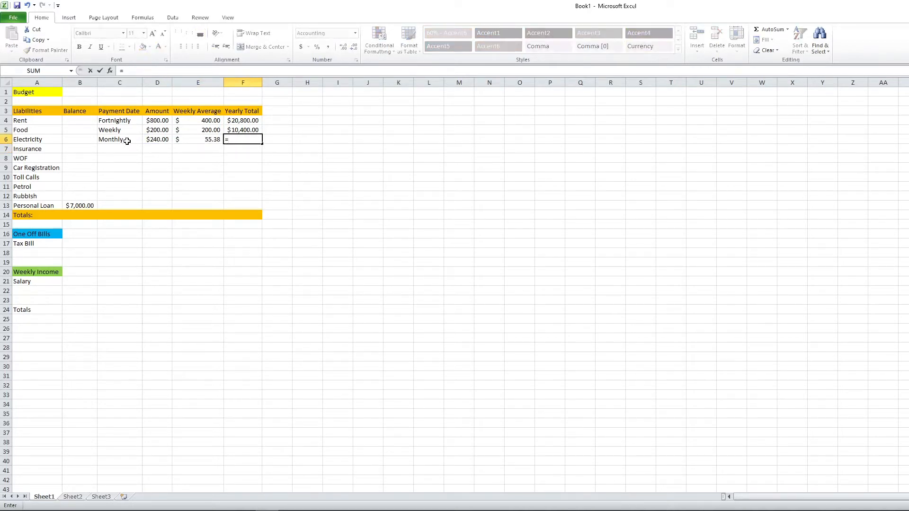
type("e6*52")
key("Return")
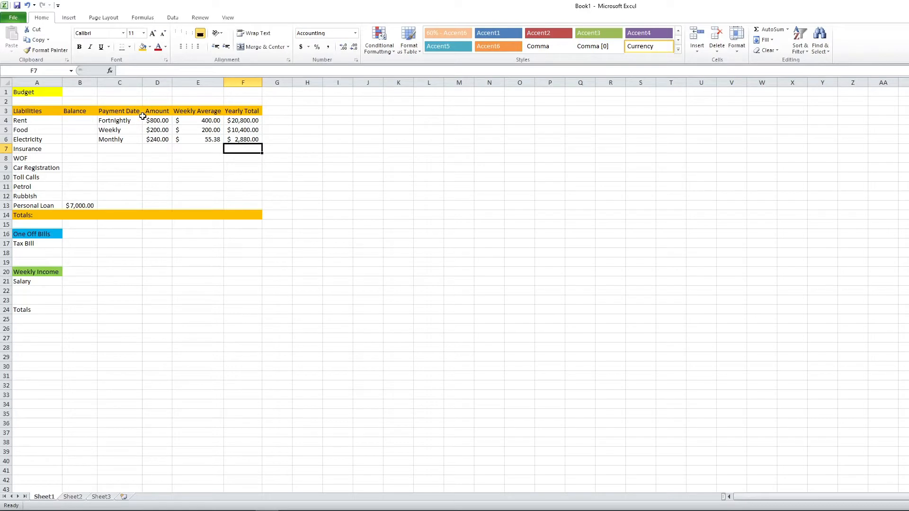
Enter Annual as the Insurance payment date in C7 and 1700.00 as its amount in D7.
left_click(124, 149)
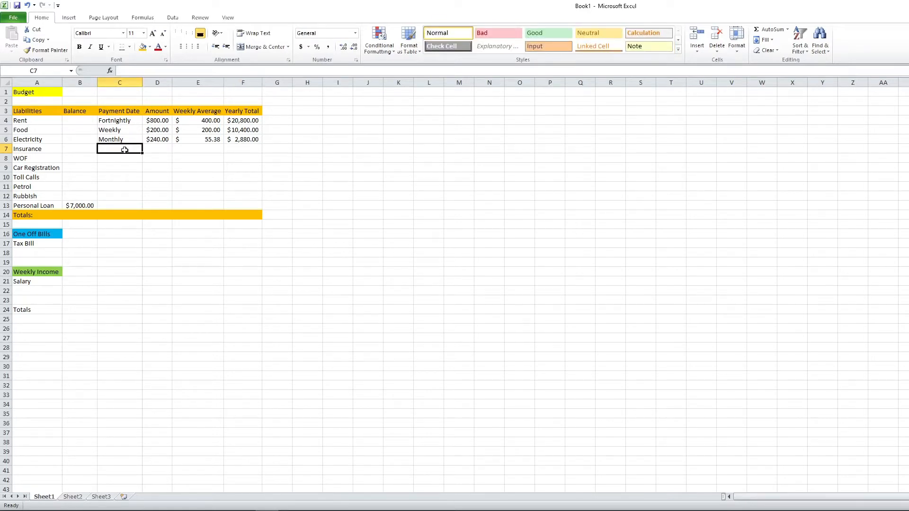
type("Annuakl")
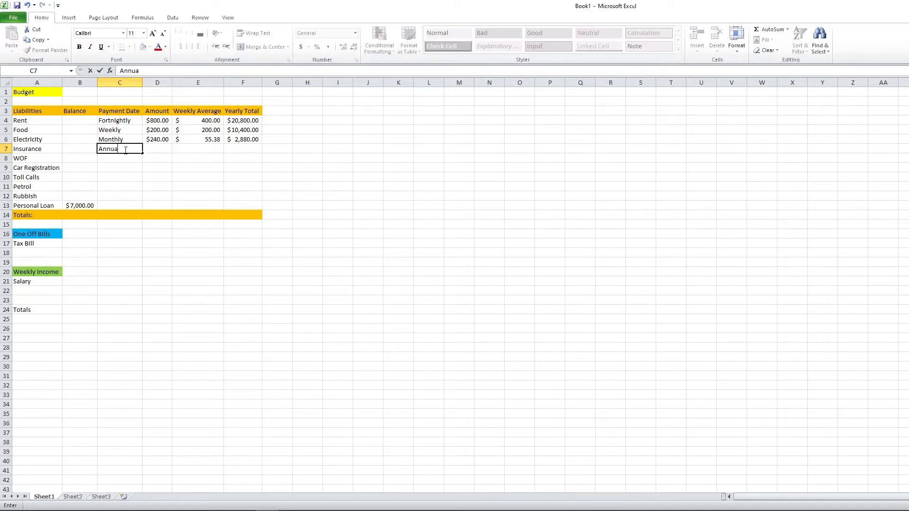
key("BackSpace")
key("BackSpace")
key("BackSpace")
type("al")
key("Tab")
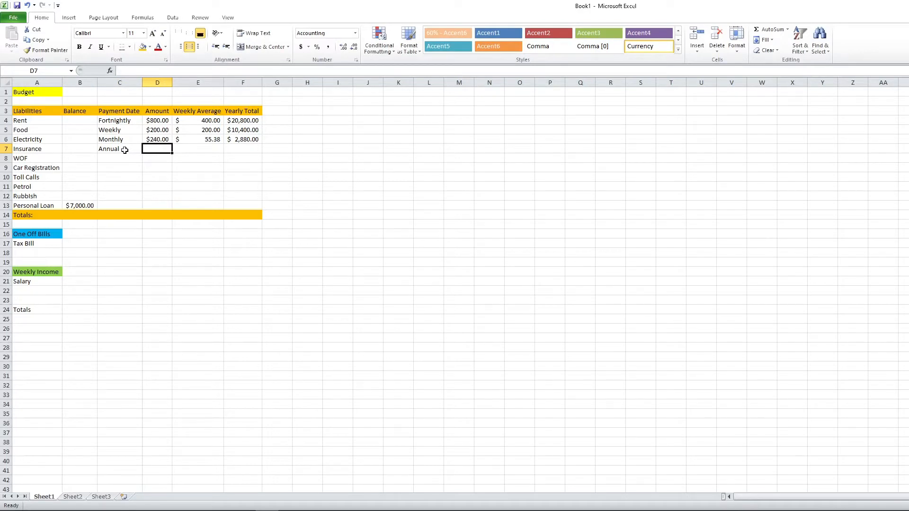
type("174")
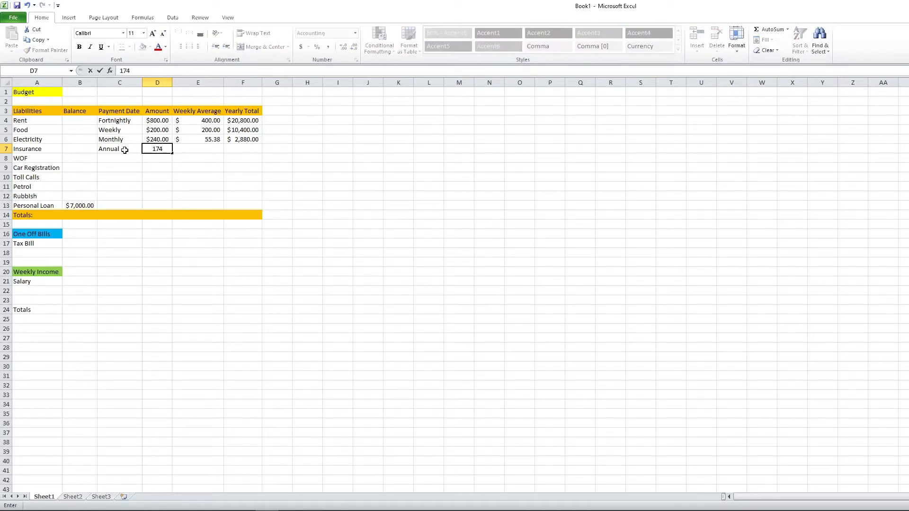
key("BackSpace")
type("00")
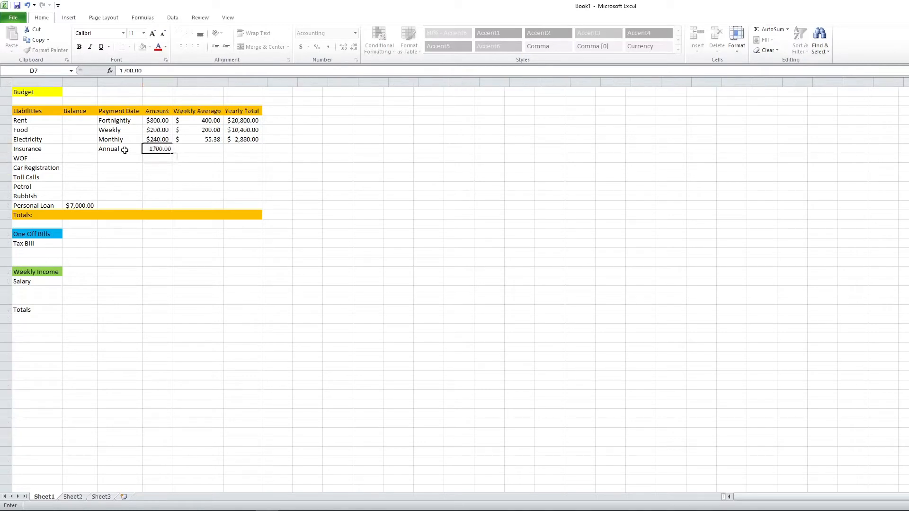
key("Tab")
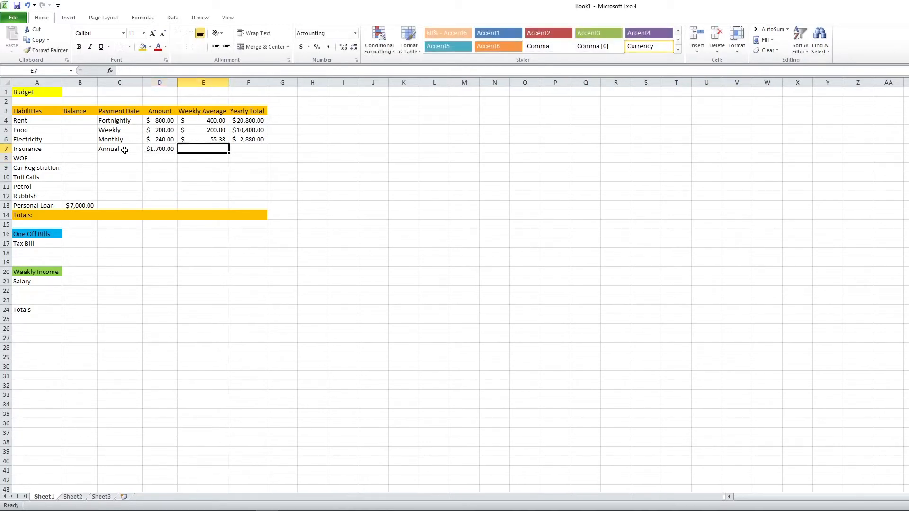
Calculate the weekly average for Insurance in E7 with the formula =d7/52.
type("=")
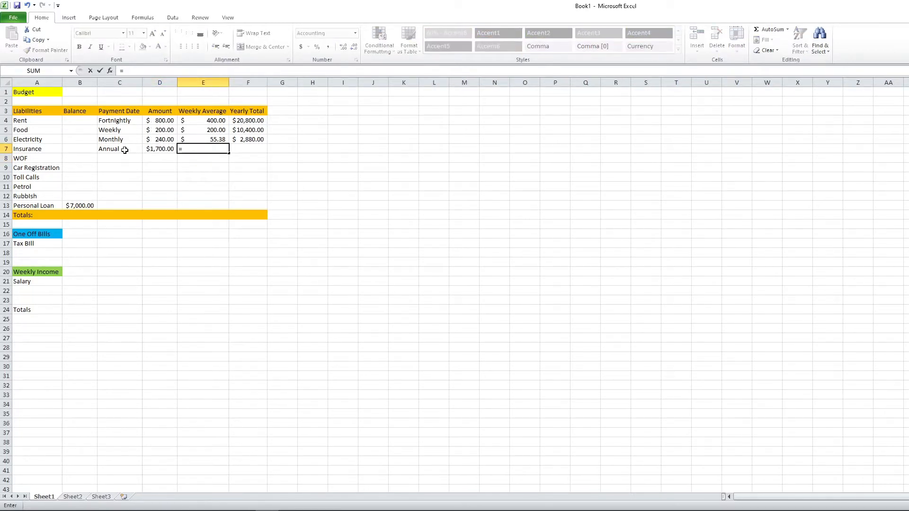
type("d7/52")
key("Return")
key("Up")
key("Right")
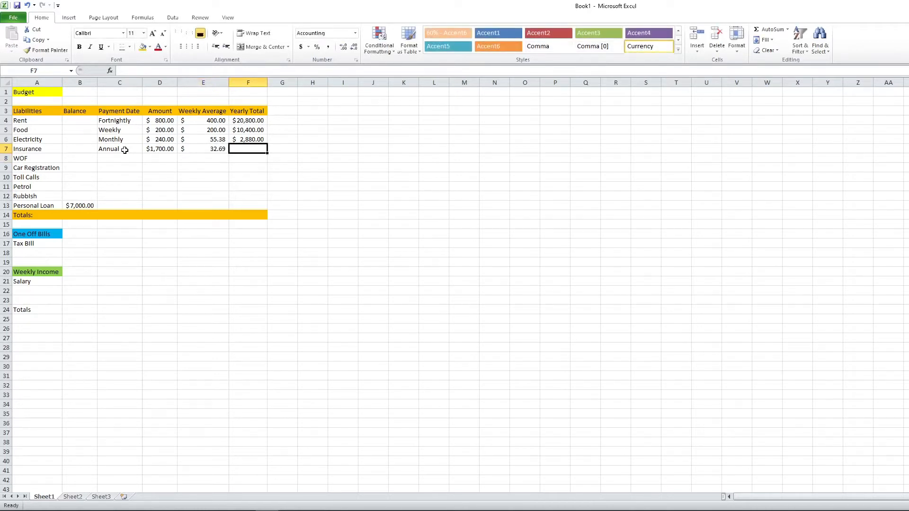
Calculate the yearly total for Insurance in F7 with the formula =e7*52.
type("=")
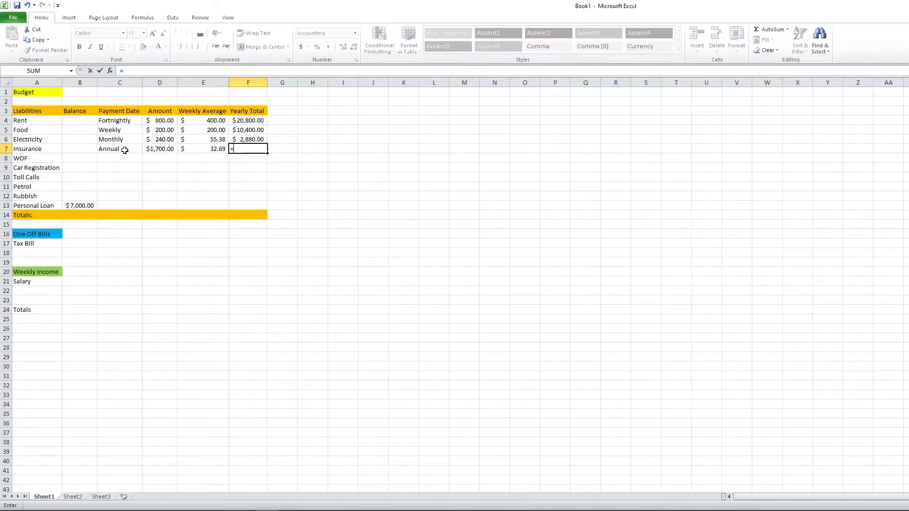
type("e")
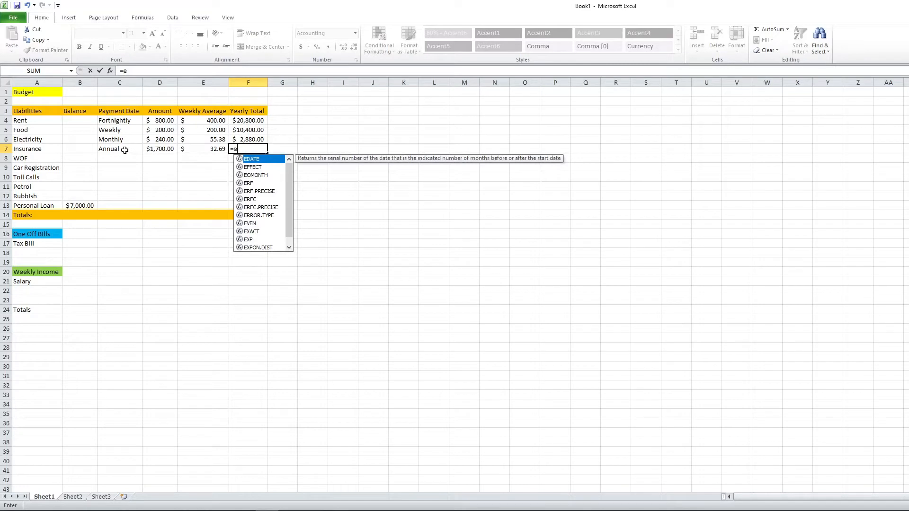
type("7*52")
key("Return")
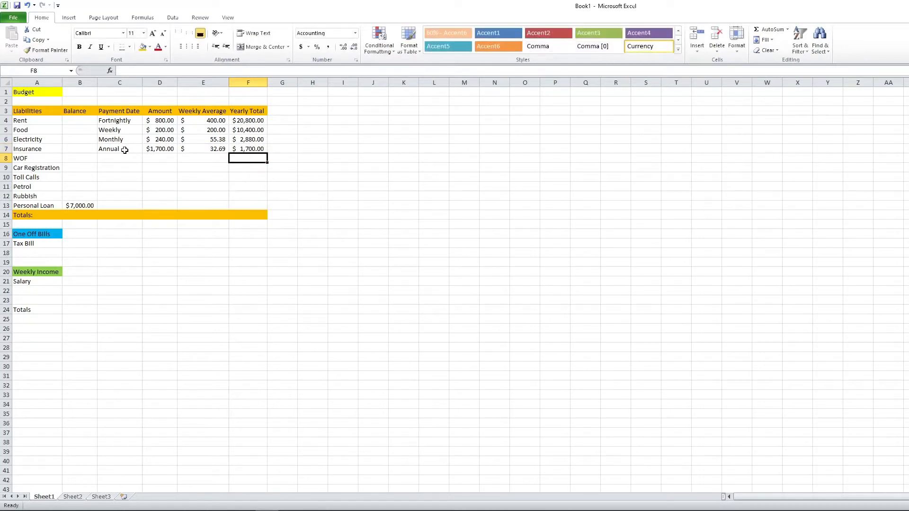
Check the Insurance row's entries and the yearly total formulas in the rows above it.
key("Up")
key("Left")
key("Left")
key("Right")
key("Right")
key("Up")
key("Up")
key("Up")
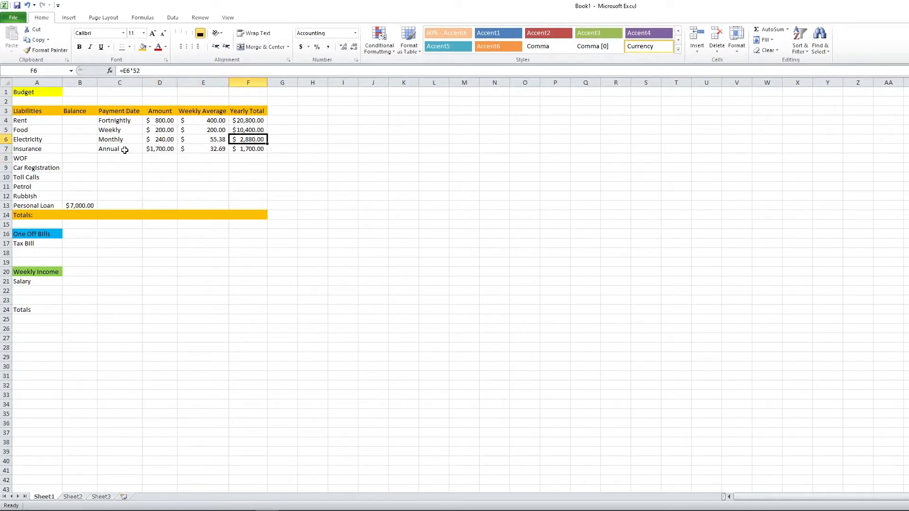
Fill the Insurance yearly total formula from F7 down through the Personal Loan row in F13.
key("Left")
key("Down")
key("Down")
key("Down")
key("Right")
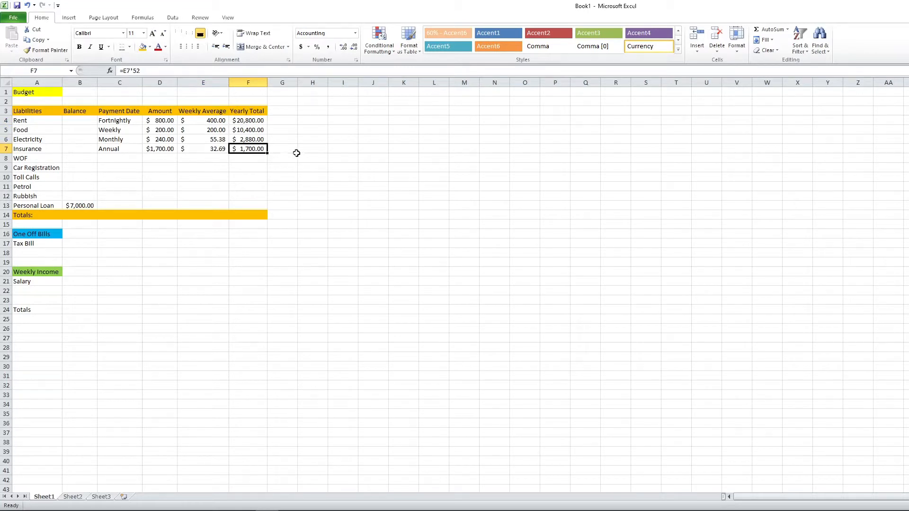
left_click_drag(269, 152, 266, 208)
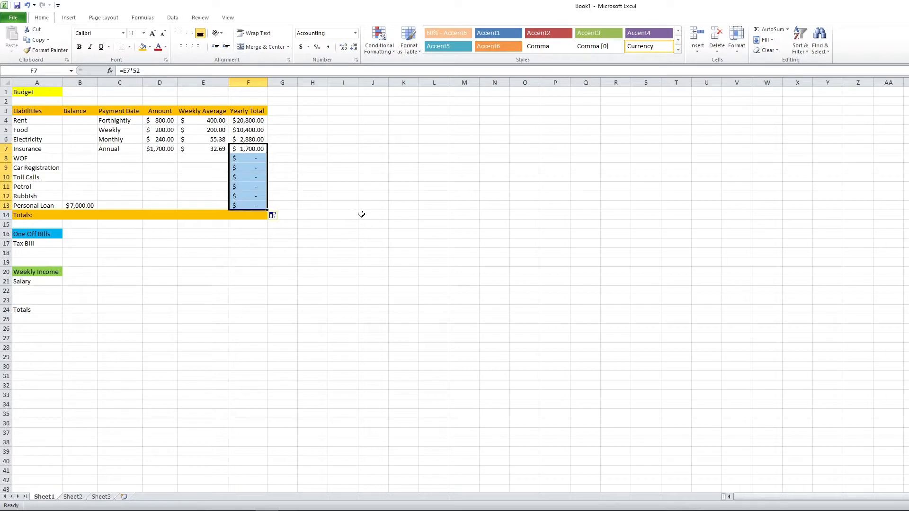
Enter Annual as the WOF payment date in C8 and 70.00 as its amount in D8.
left_click(113, 160)
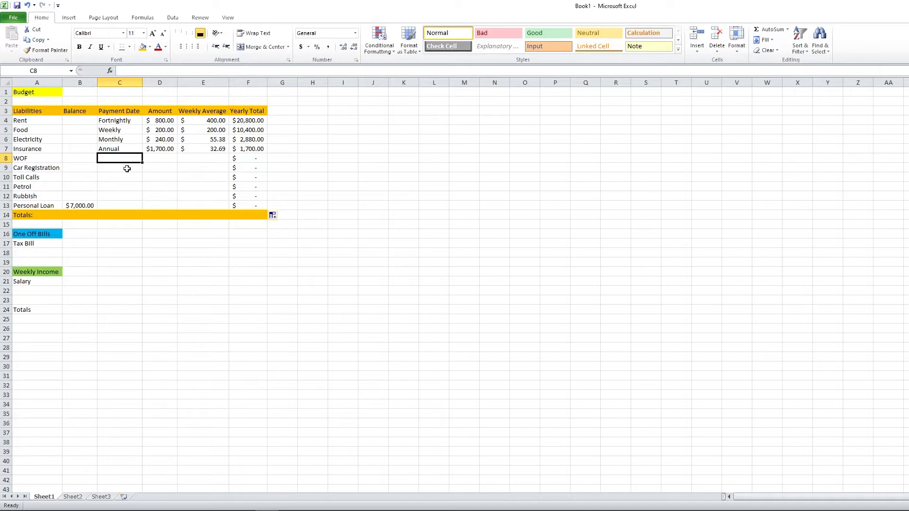
type("Annual")
key("Tab")
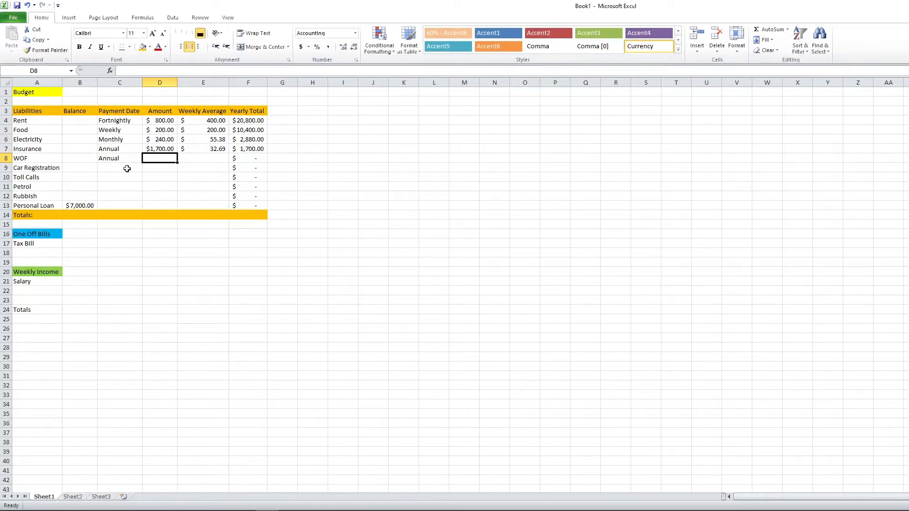
type("70.00")
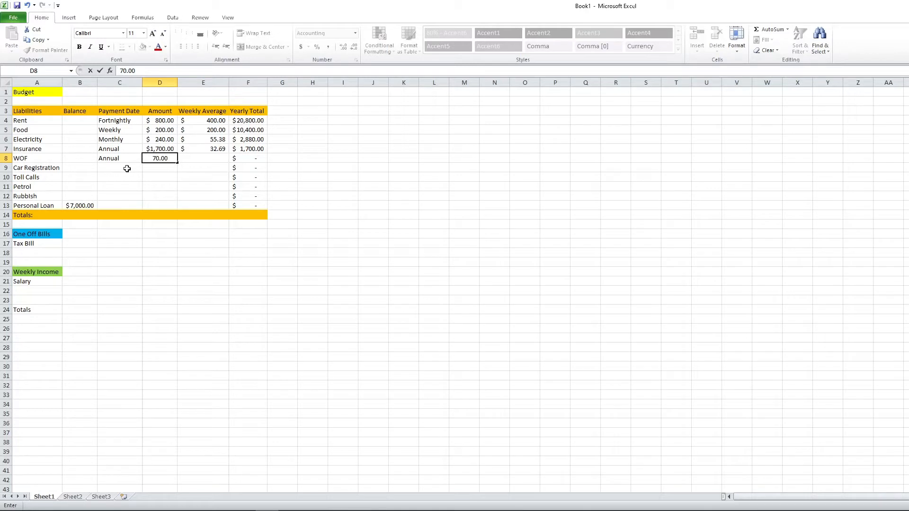
key("Tab")
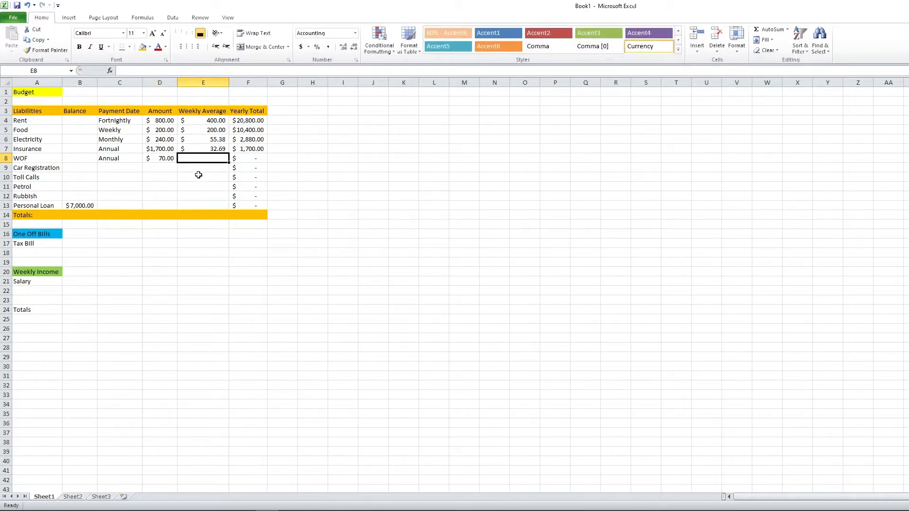
Try the formula =d8 as the WOF weekly average in E8.
type("=")
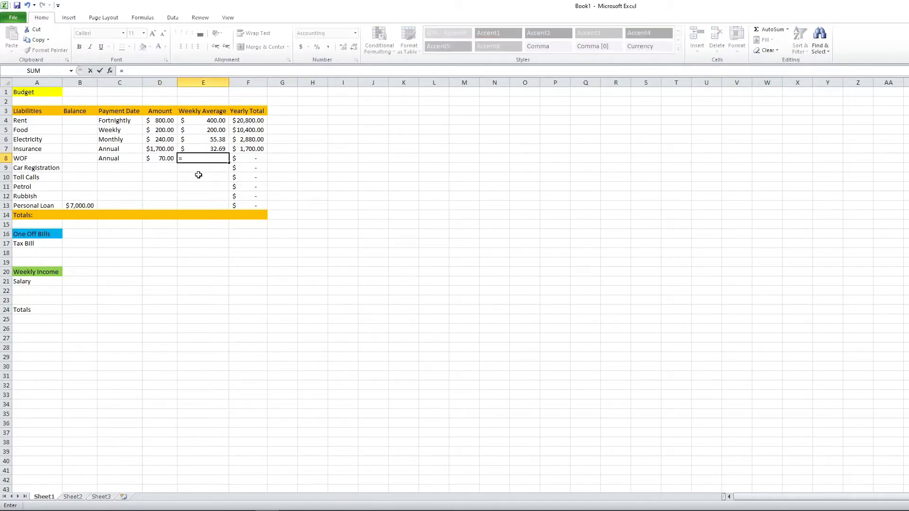
type("d8")
key("Return")
key("Up")
key("Right")
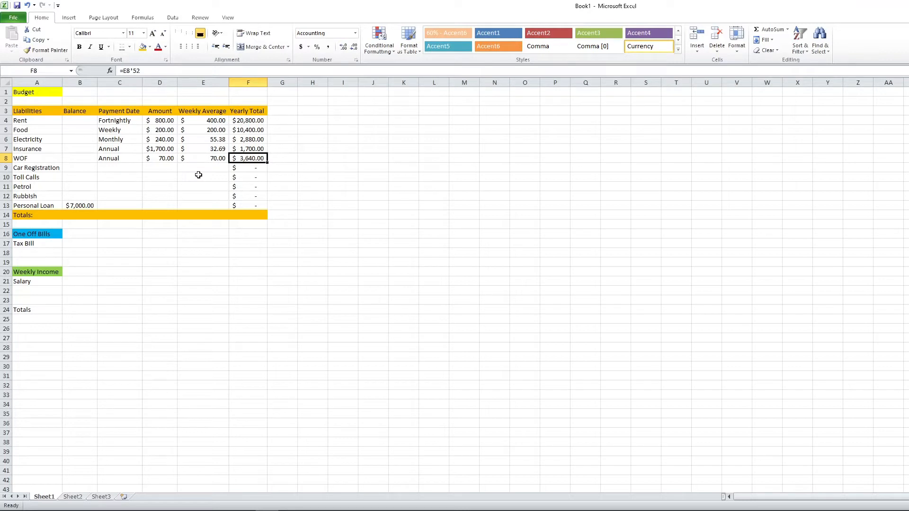
Try replacing the WOF yearly total in F8 with 70, and undo the change to that cell.
type("70")
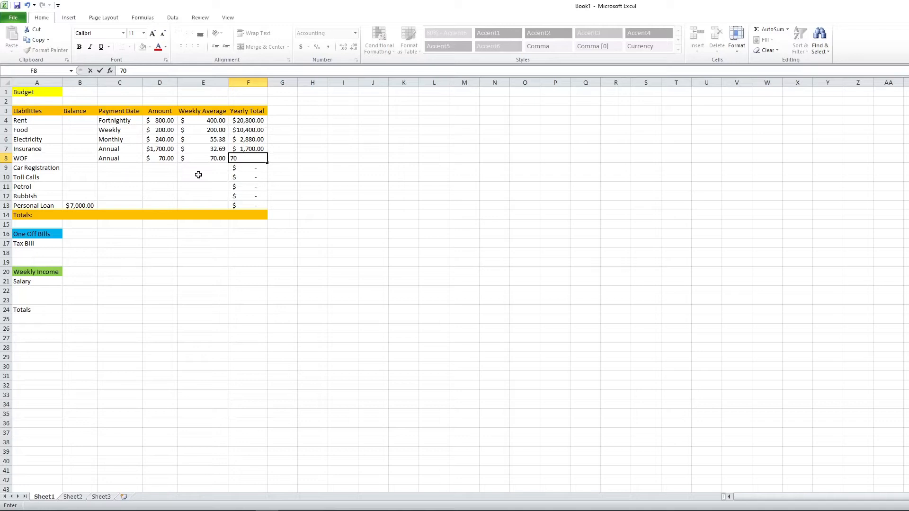
key("BackSpace")
key("BackSpace")
key("Left")
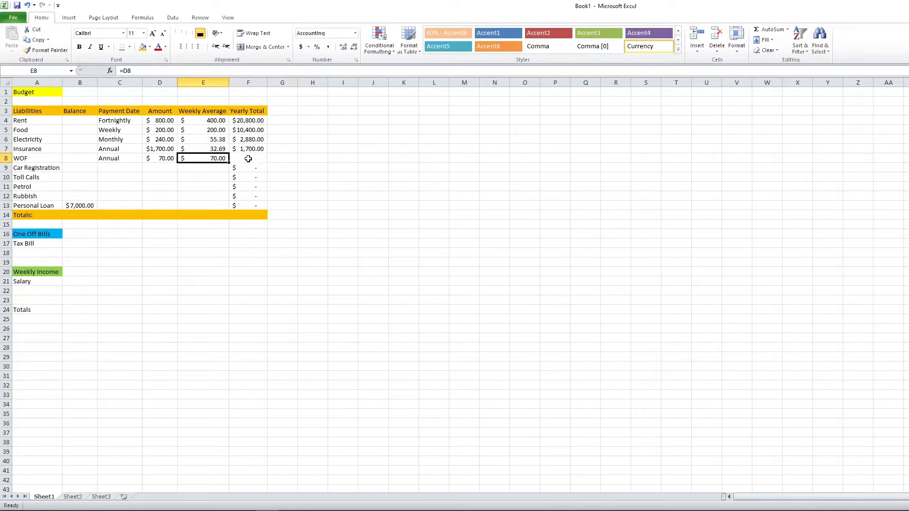
key("ctrl+z")
Calculate the weekly average for WOF in E8 with the formula =d8/52.
left_click(218, 161)
type("=d8")
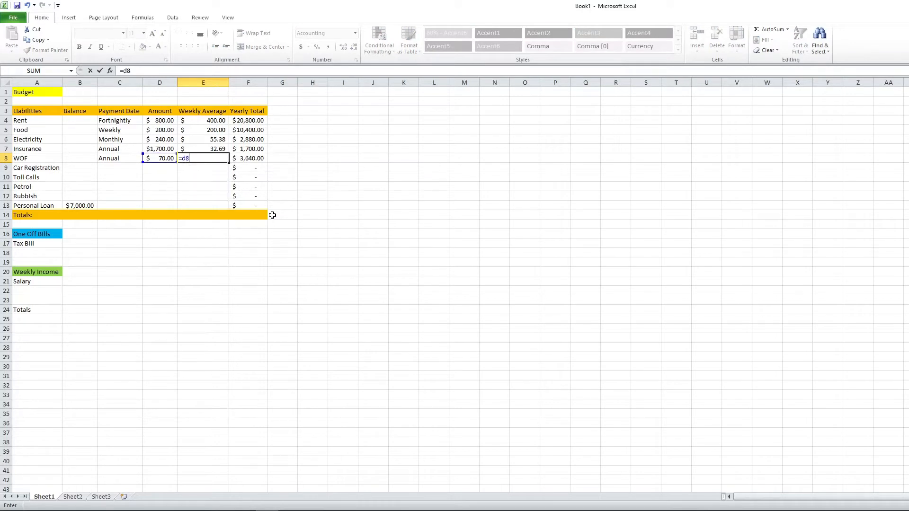
type("/52")
key("Return")
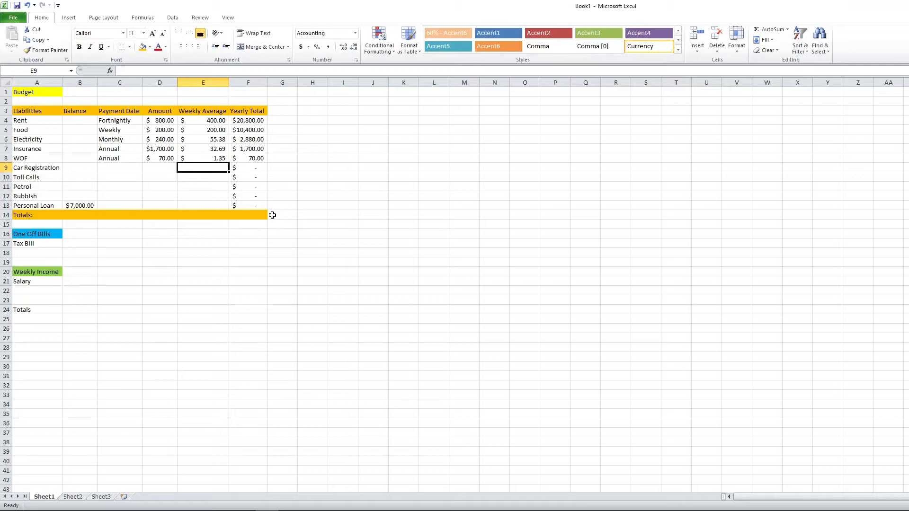
Enter Annual as the Car Registration payment date in C9 and 120 as its amount in D9.
key("Left")
key("Left")
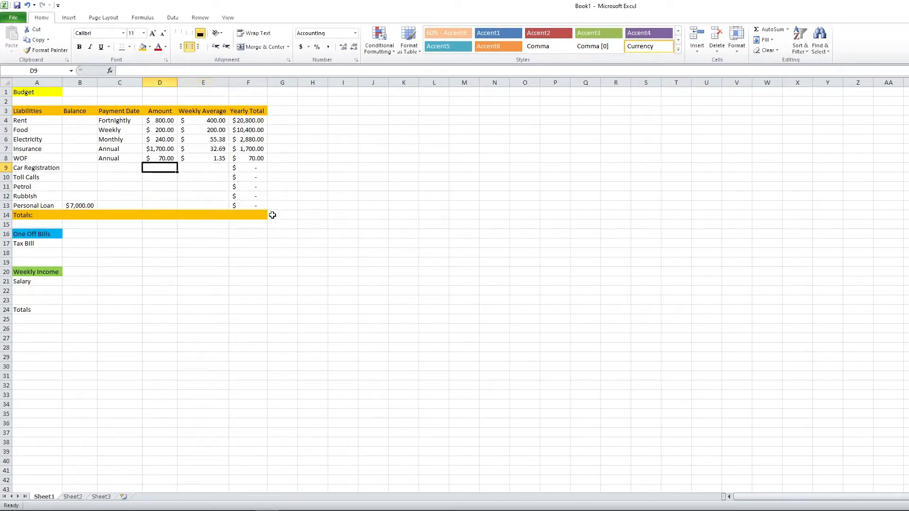
type("Annual")
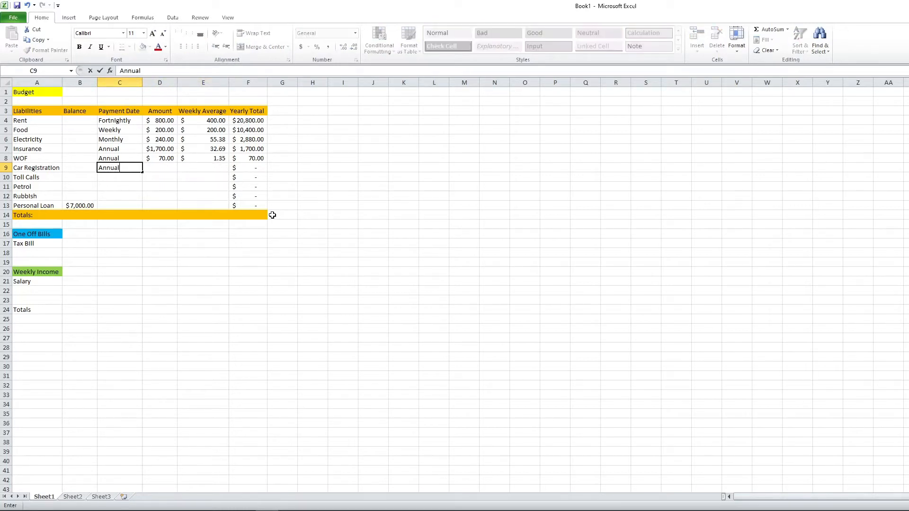
key("Tab")
type("120")
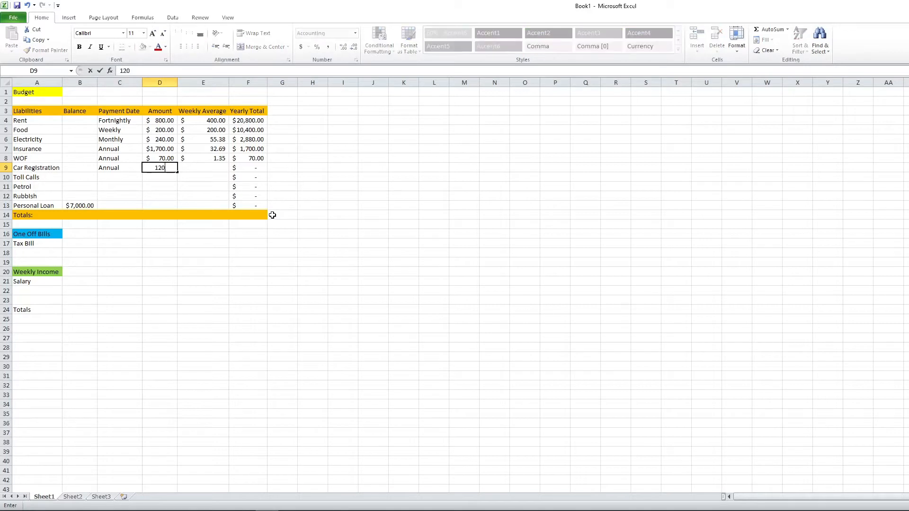
key("Tab")
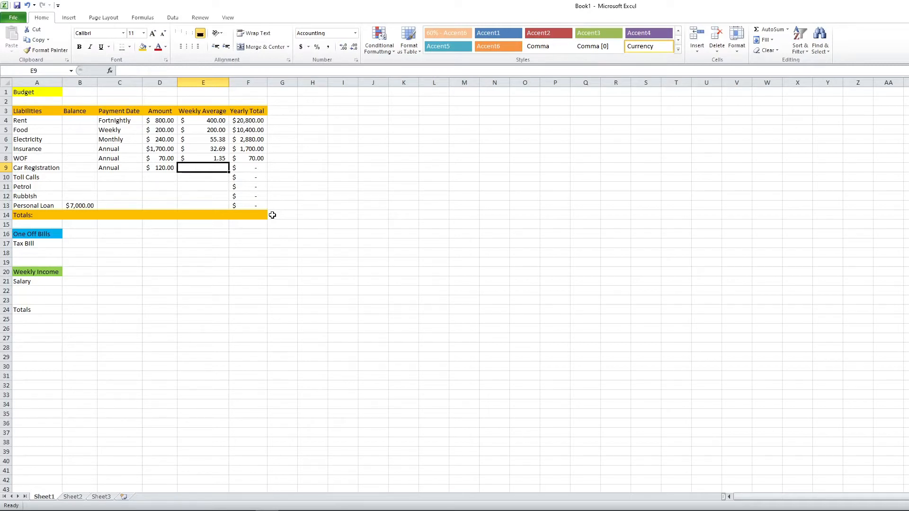
Calculate the weekly average for Car Registration in E9 with the formula =d9/52.
type("=")
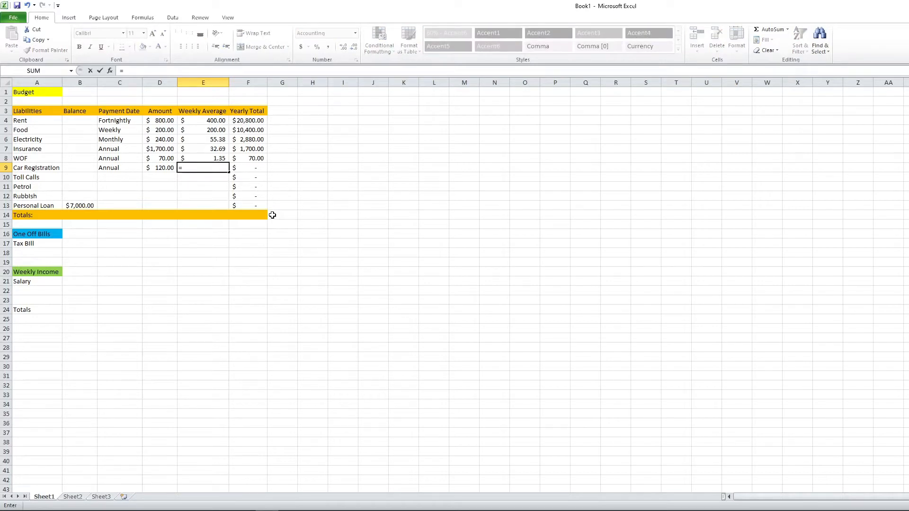
type("d9/52")
key("Tab")
Enter Monthly as the Toll Calls payment date in C10.
key("Down")
key("Left")
key("Left")
key("Left")
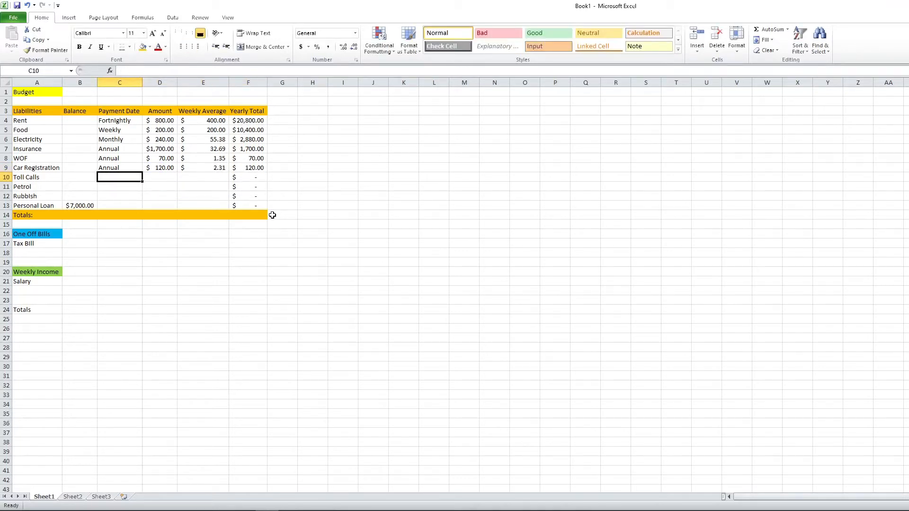
type("Monthly")
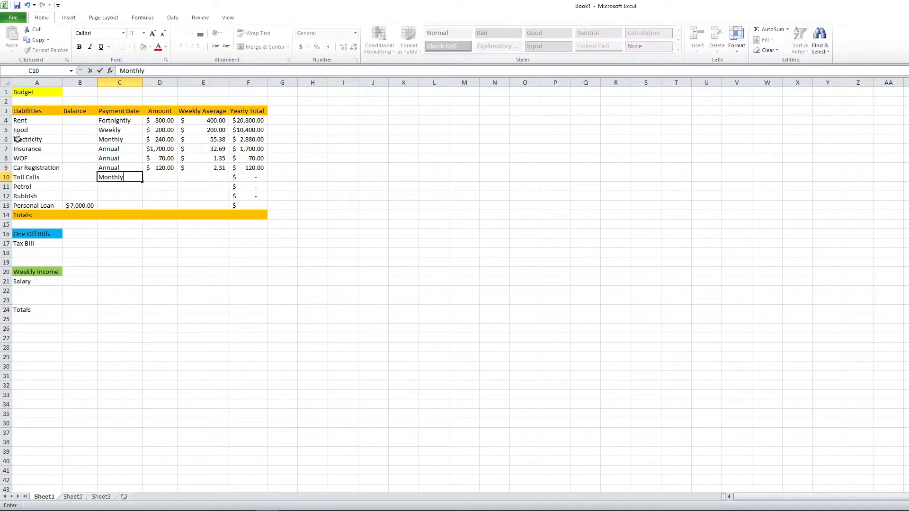
Rename the Toll Calls liability in A10 to Phone / Internet.
left_click(31, 176)
key("F2")
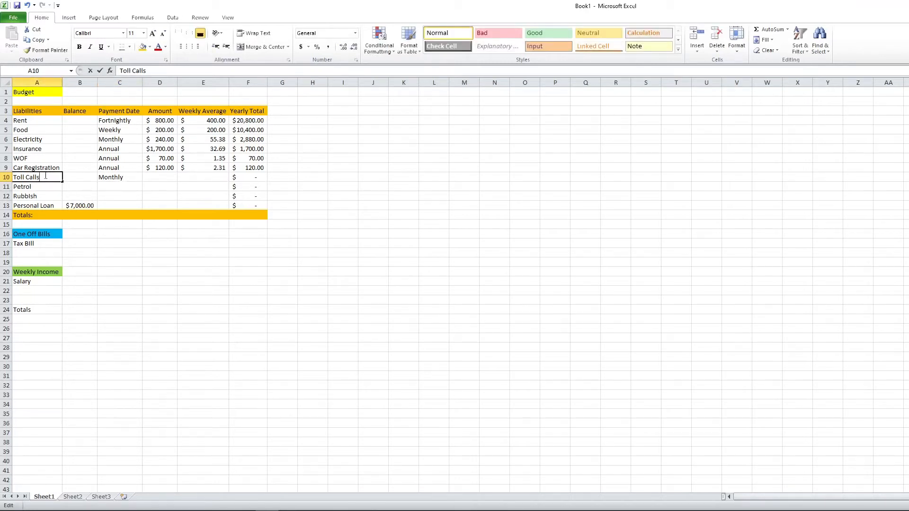
key("BackSpace")
key("BackSpace")
key("BackSpace")
key("BackSpace")
key("BackSpace")
key("BackSpace")
key("BackSpace")
key("BackSpace")
key("BackSpace")
key("BackSpace")
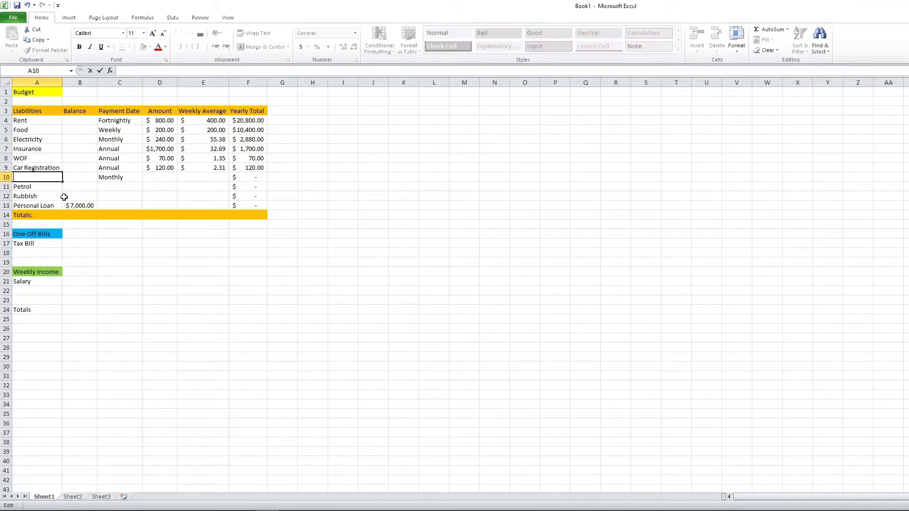
type("Phone / Internet")
key("Return")
Enter 70.00 as the Phone / Internet amount in D10.
key("Up")
key("Right")
key("Right")
key("Right")
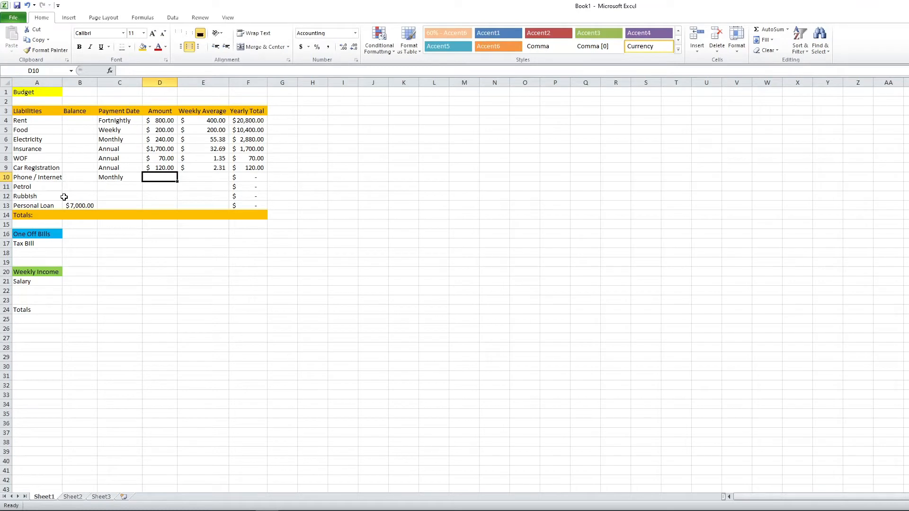
type("70.00")
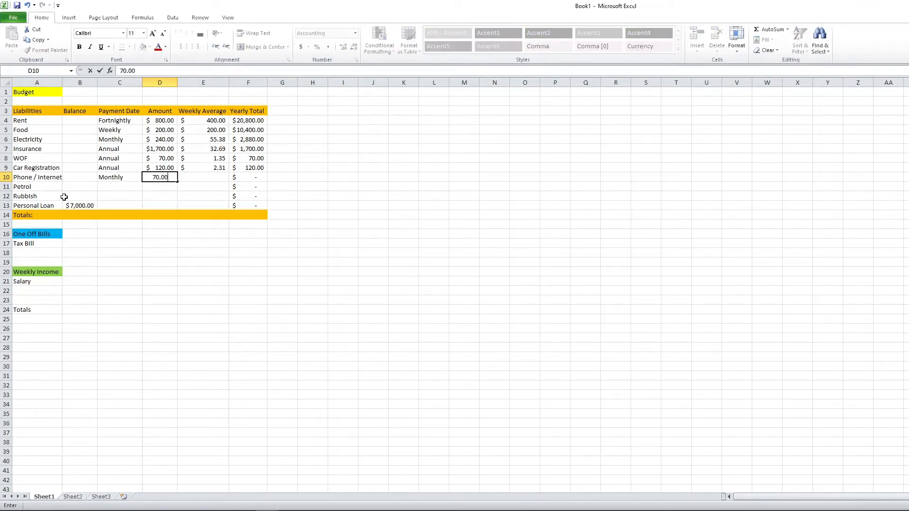
key("Tab")
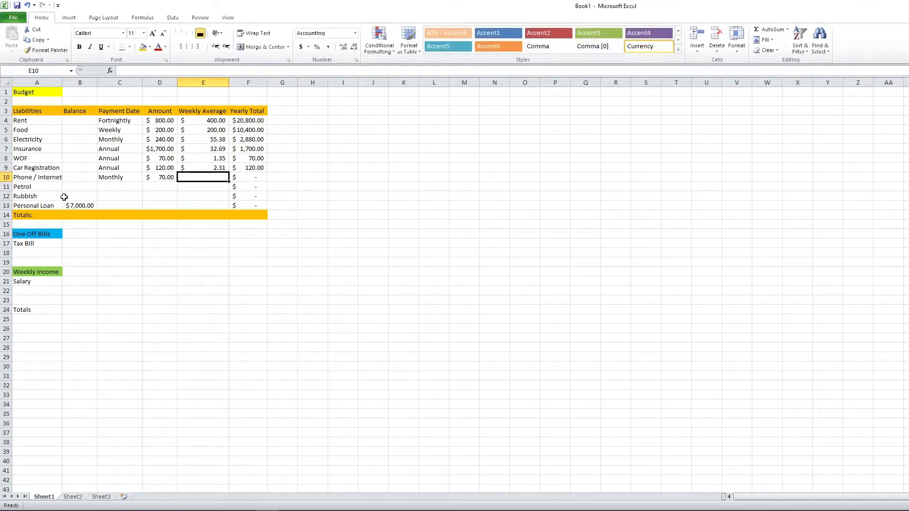
Calculate the weekly average for Phone / Internet in E10 with the formula =(d10*12)/52.
type("=(")
type("d")
key("BackSpace")
type("(d")
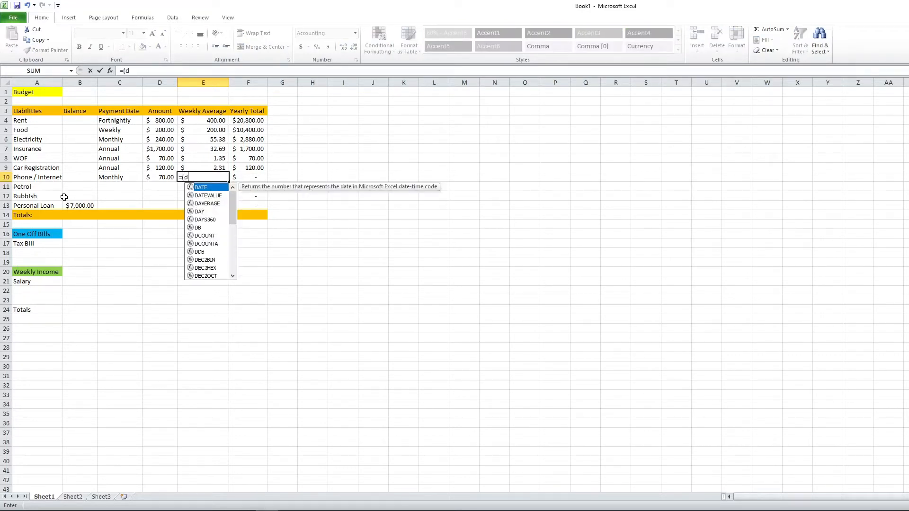
type("10")
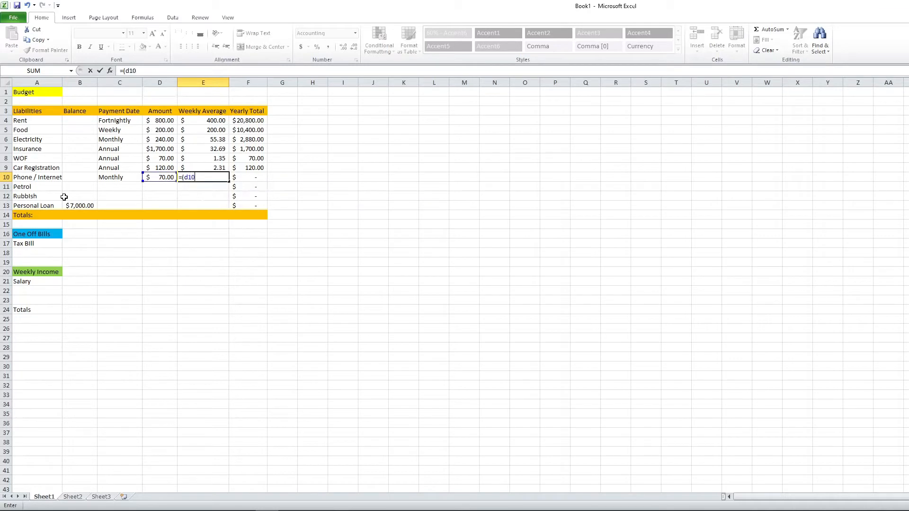
type("*12)/52")
key("Return")
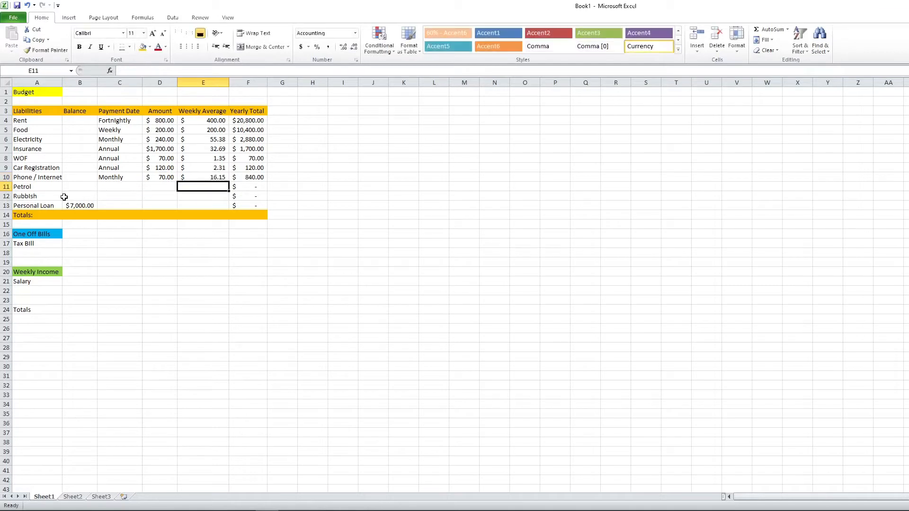
key("Up")
key("Right")
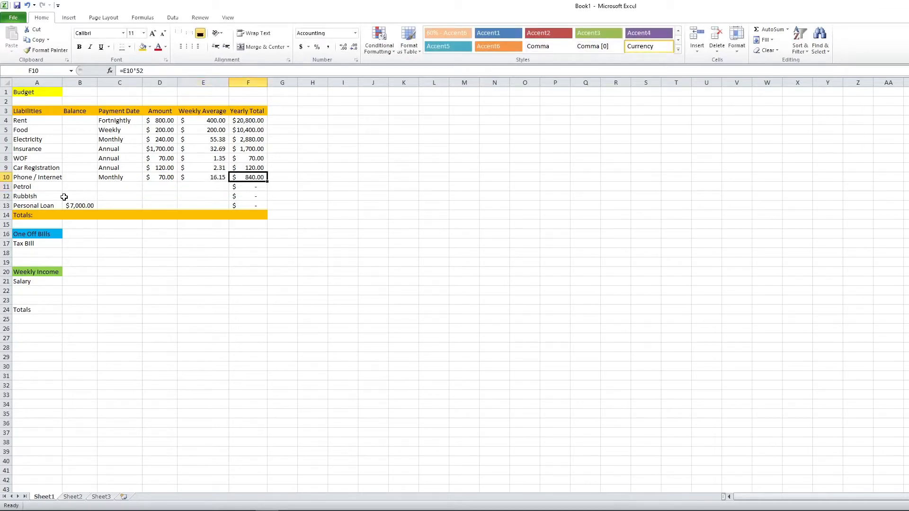
Enter Weekly as the Petrol payment date in C11 and $50 as its amount in D11.
key("Down")
key("Left")
key("Left")
key("Left")
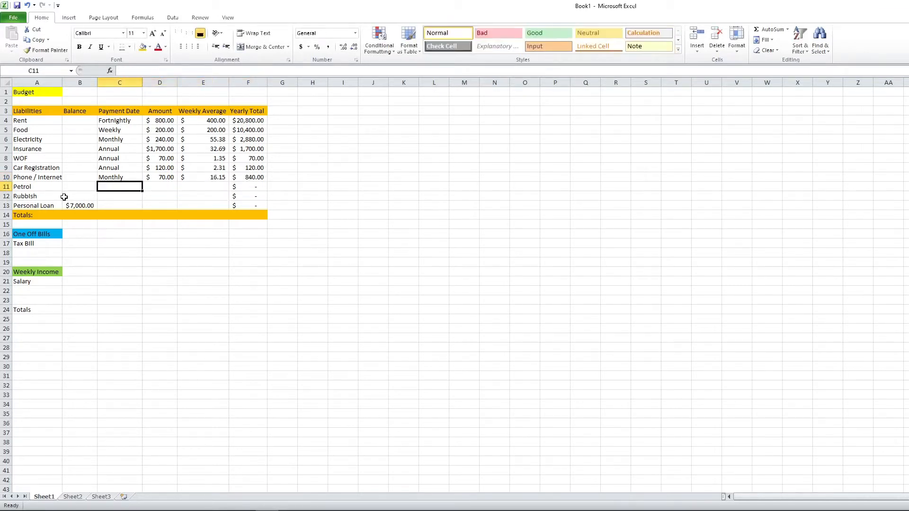
type("Weekly")
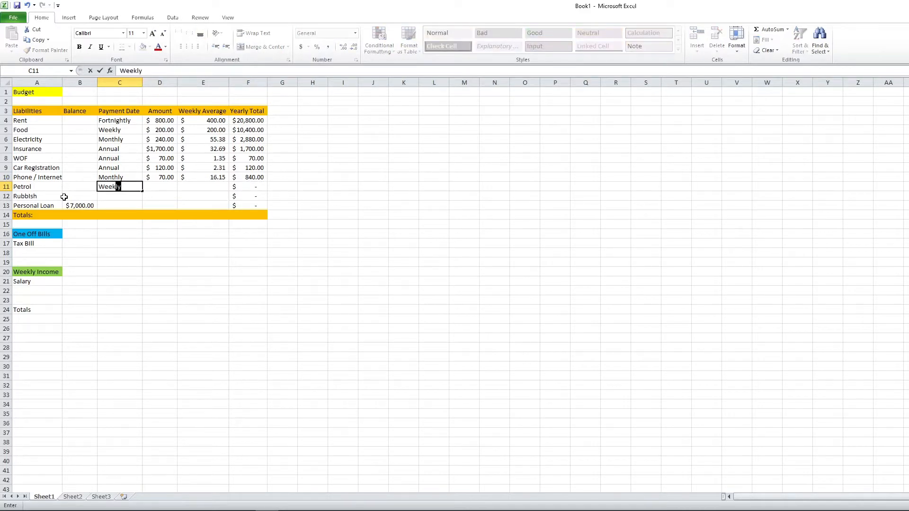
key("Tab")
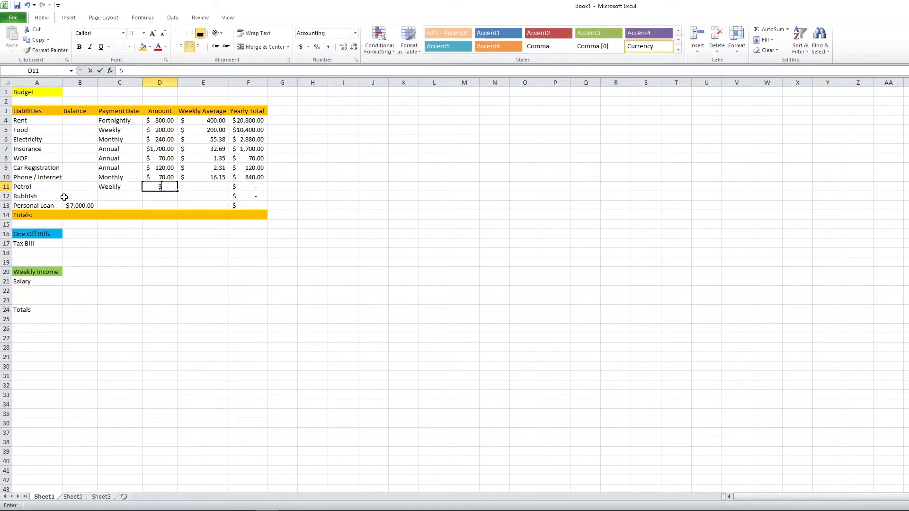
type("$50")
key("Tab")
Set the weekly average for Petrol in E11 with the formula =d11.
type("=")
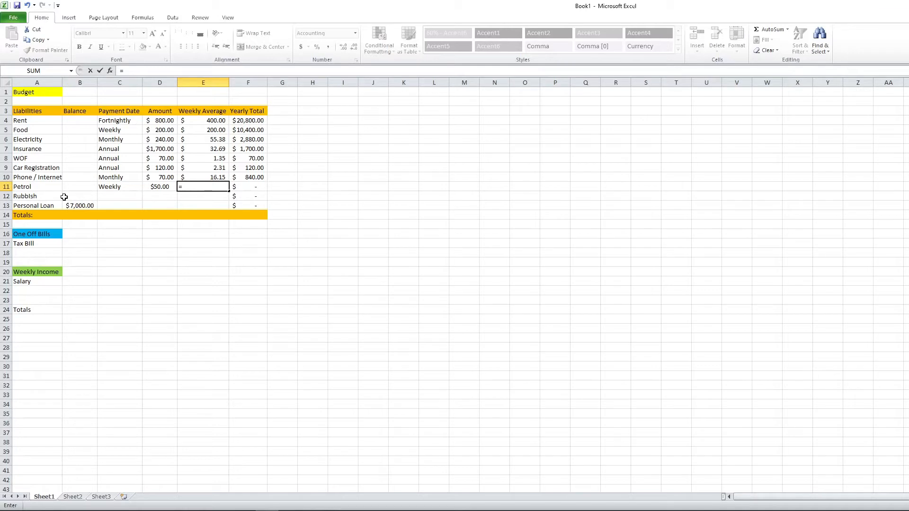
type("d11")
key("Return")
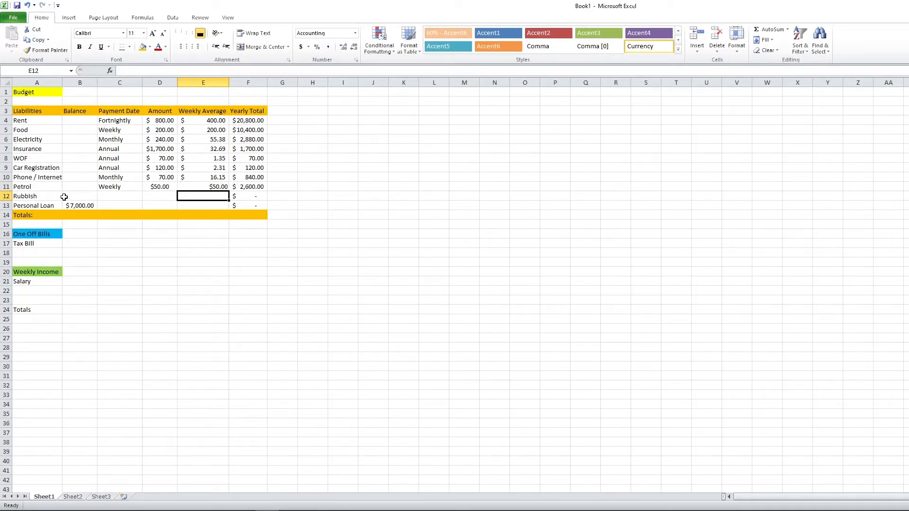
Apply the Accounting number format to the Petrol weekly average in E11 and the amount in D11.
key("Up")
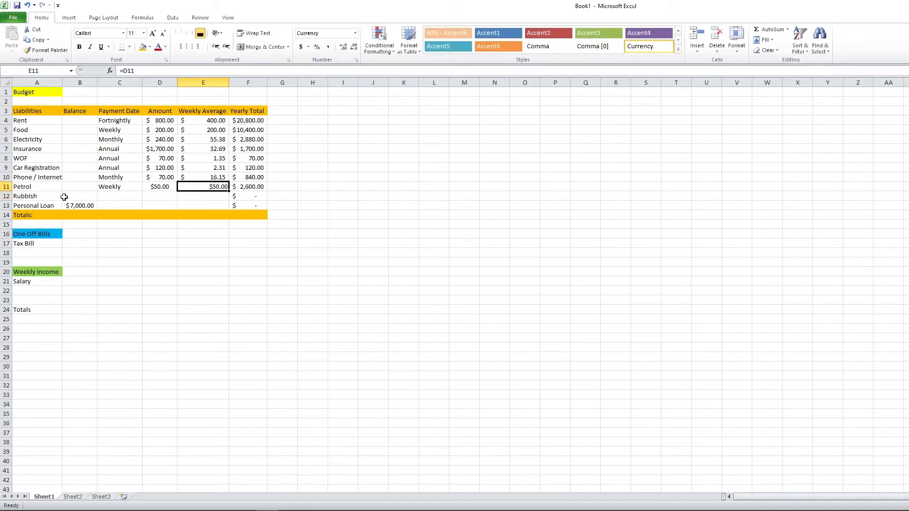
left_click(355, 34)
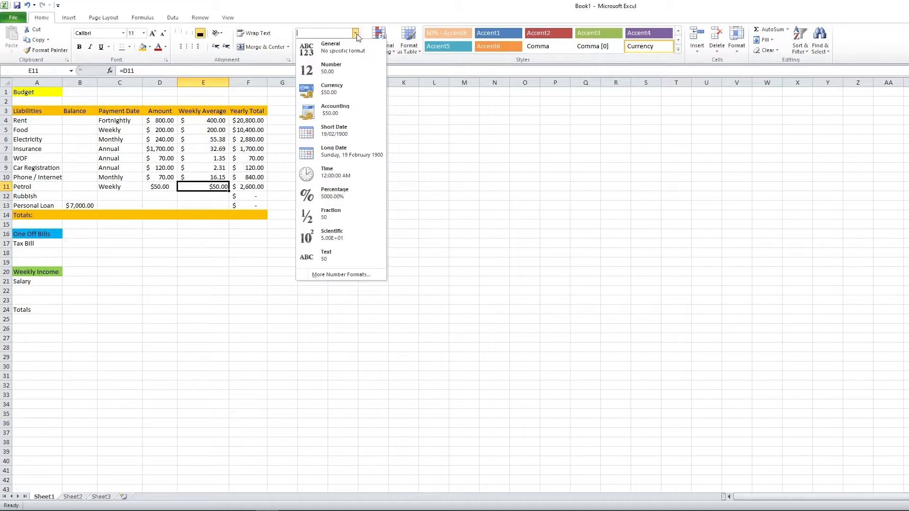
left_click(335, 109)
left_click(159, 187)
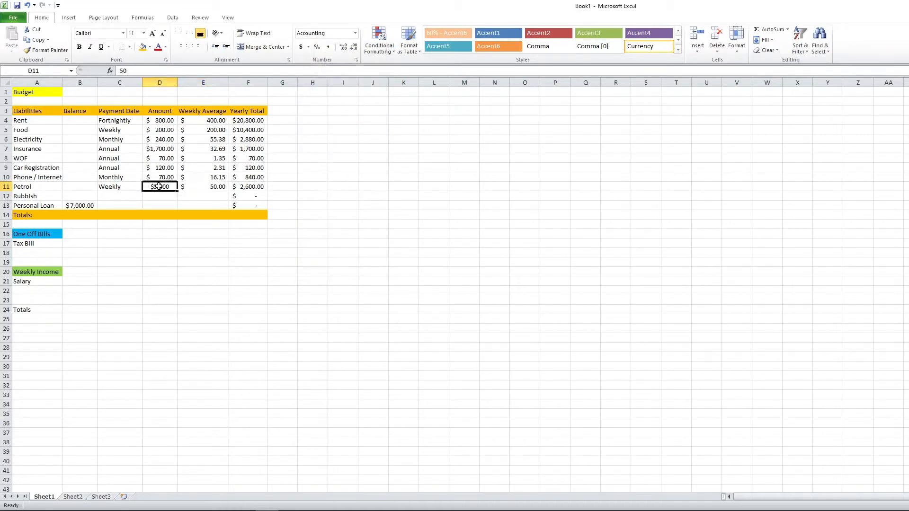
left_click(355, 33)
left_click(326, 113)
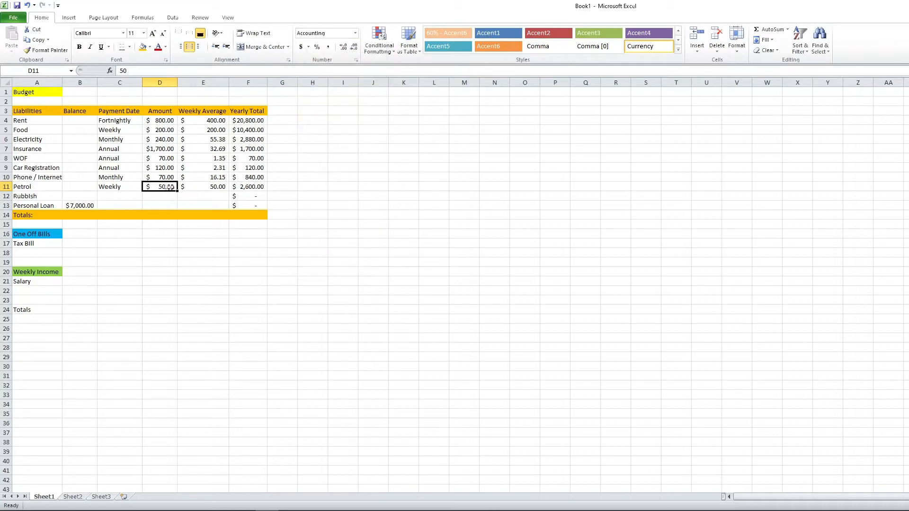
Apply the Accounting number format to the range D11:F13.
left_click_drag(161, 187, 251, 206)
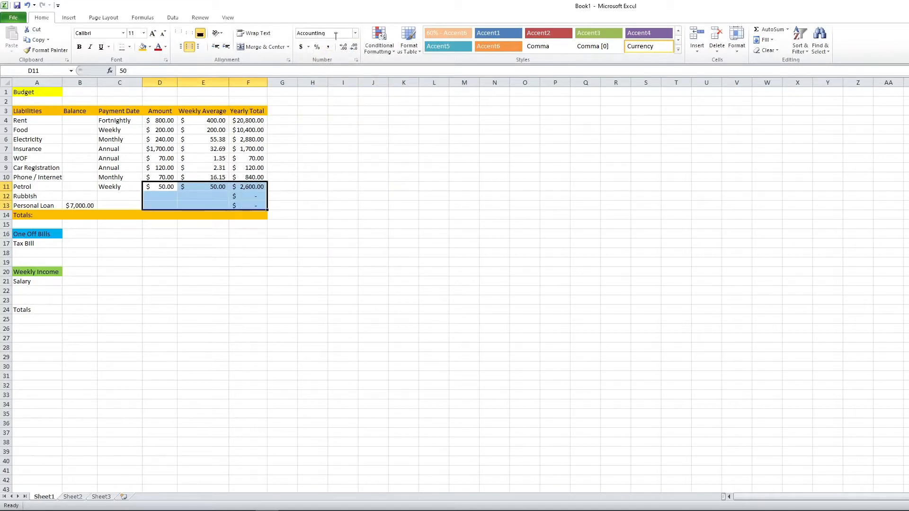
left_click(355, 33)
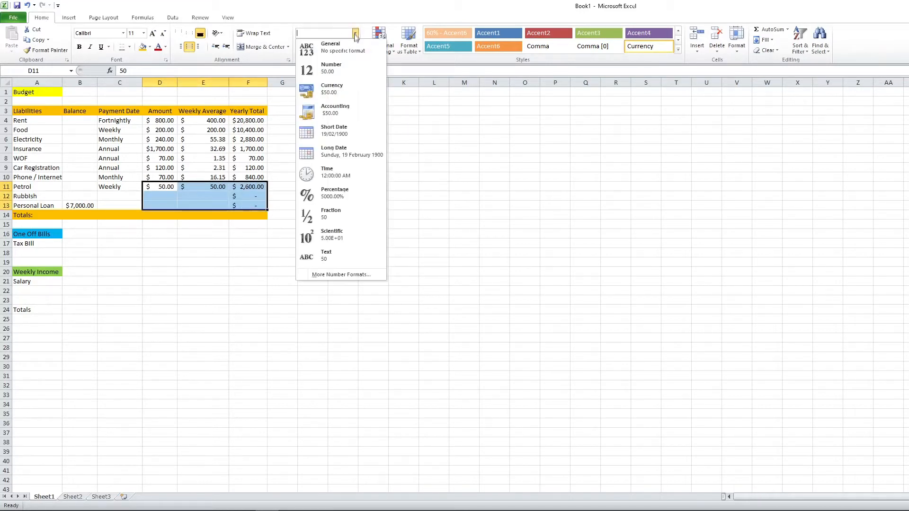
left_click(334, 110)
left_click(203, 224)
left_click(154, 196)
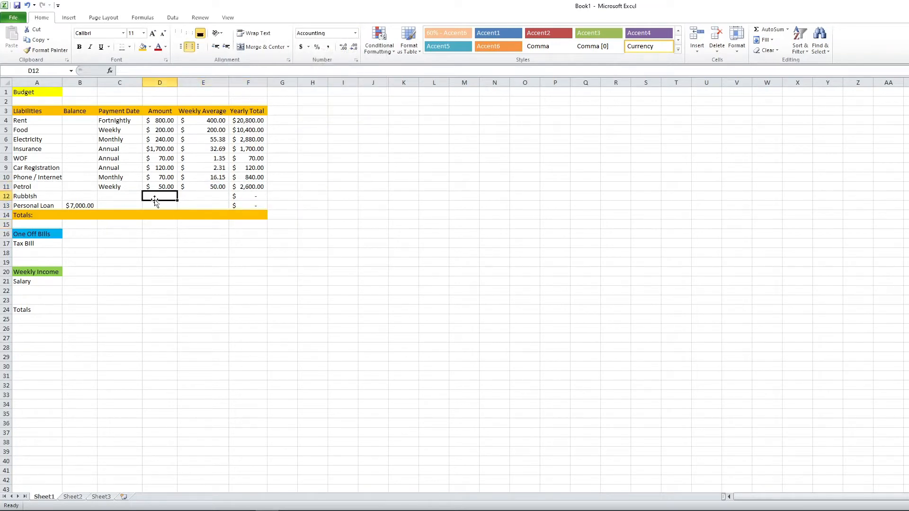
Enter Annual as the Rubbish payment date in C12 and $230 as its amount in D12.
left_click(124, 198)
type("Annau")
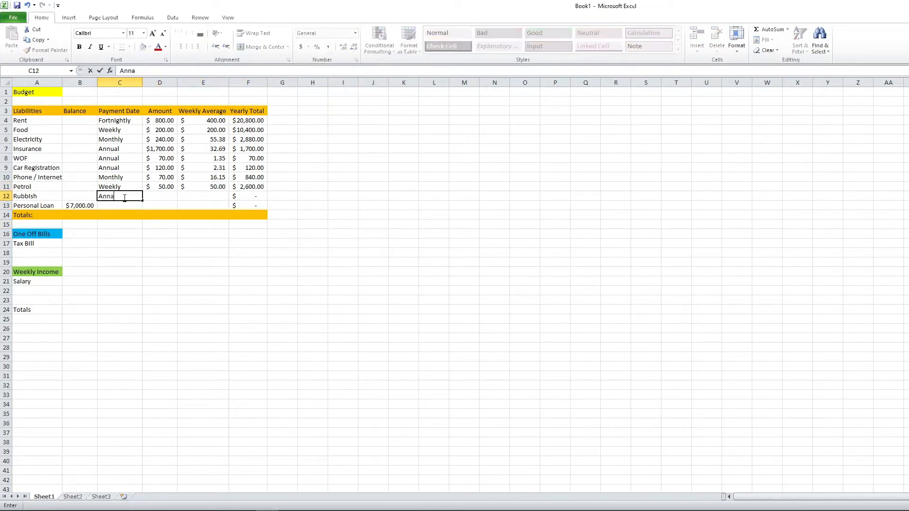
key("BackSpace")
key("BackSpace")
type("ual")
key("Tab")
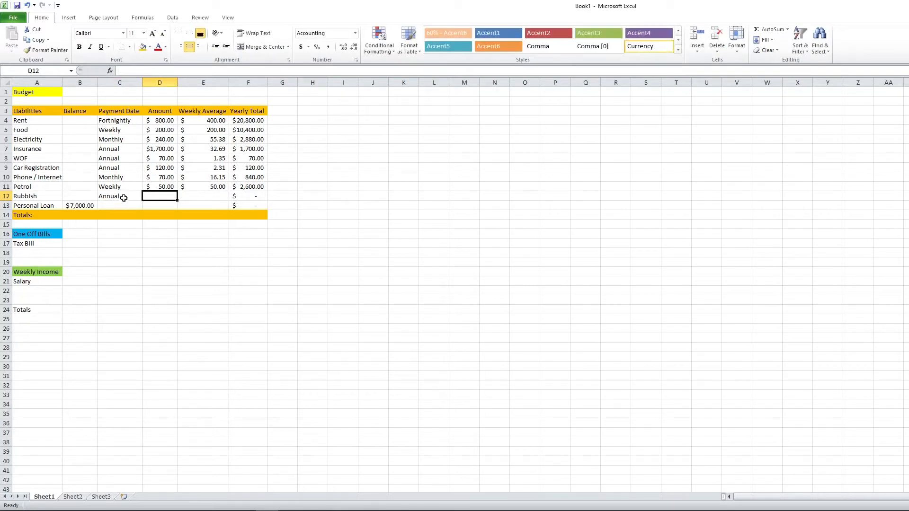
type("$")
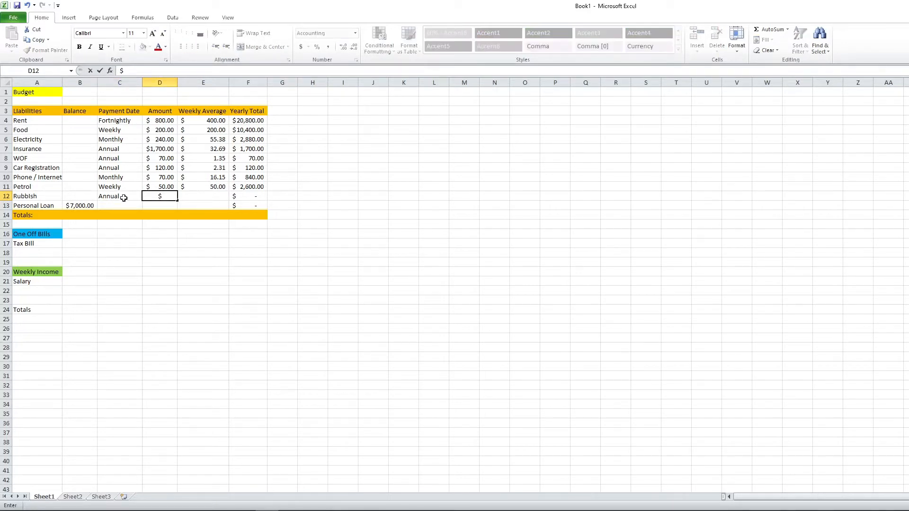
type("230")
key("Tab")
Format the Rubbish amount in D12 as Accounting.
key("shift+Tab")
key("Return")
key("Up")
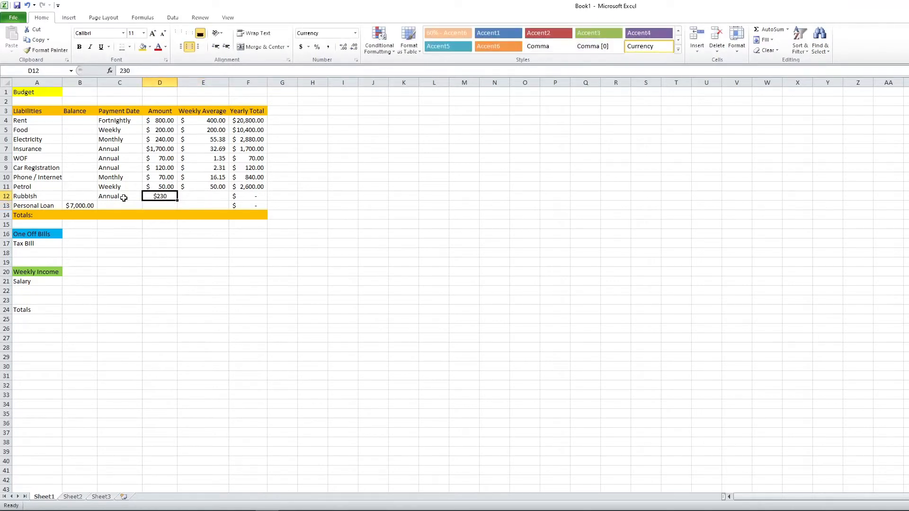
left_click(355, 34)
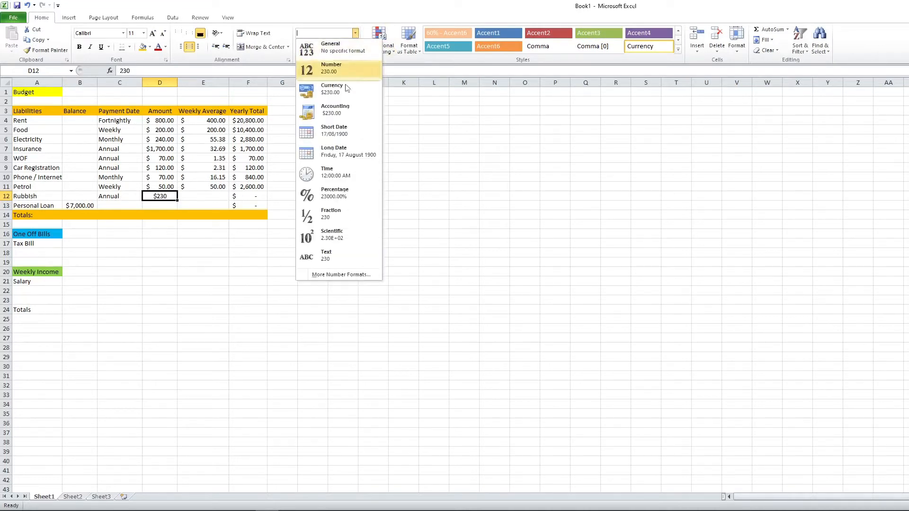
left_click(340, 110)
Calculate the weekly average for Rubbish in E12 with the formula =d12/52.
left_click(216, 198)
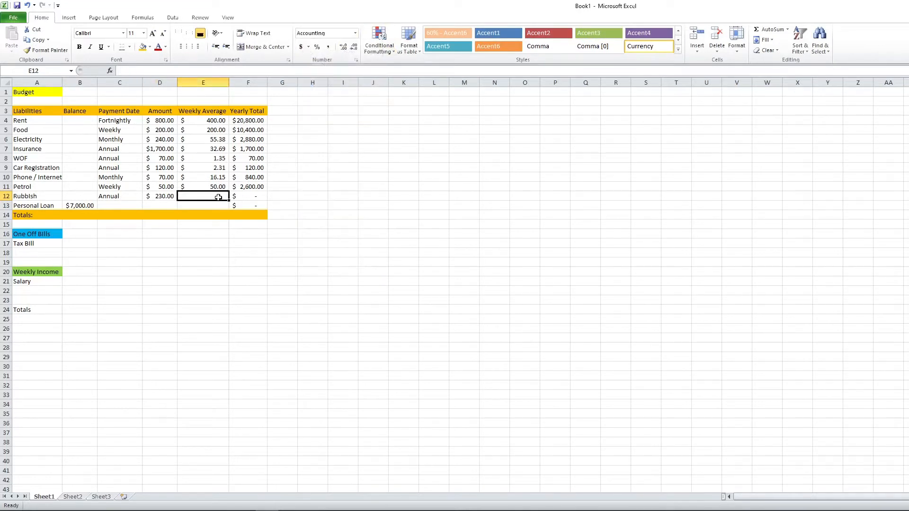
type("=")
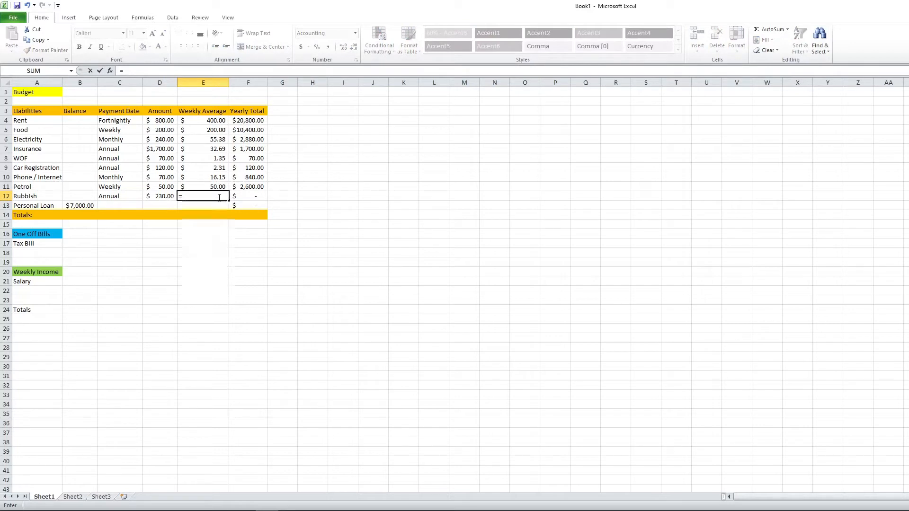
type("d12/52")
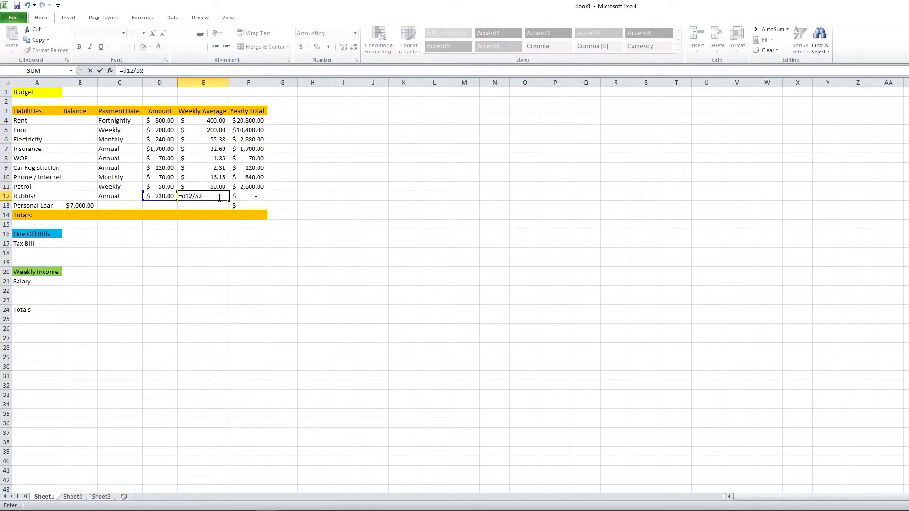
key("Tab")
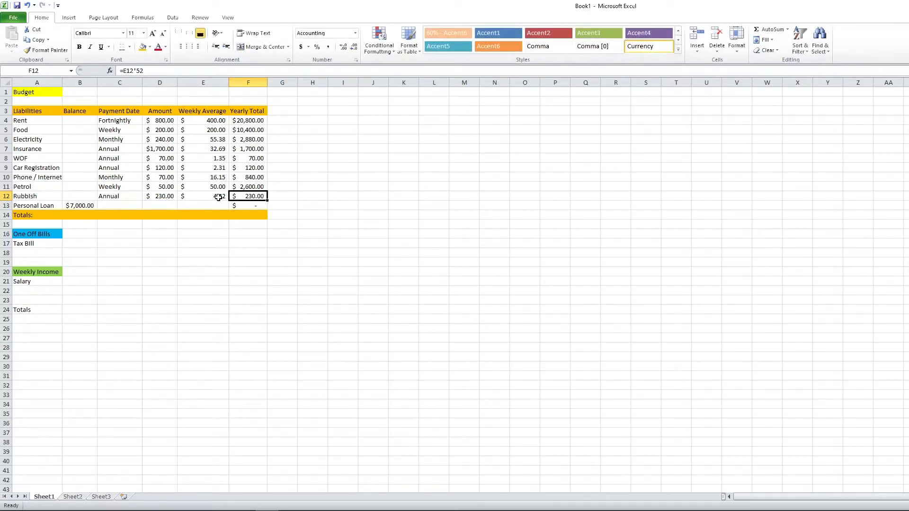
Enter Fortnightly as the Personal Loan payment date in C13 and 100.00 as its amount in D13.
left_click(120, 204)
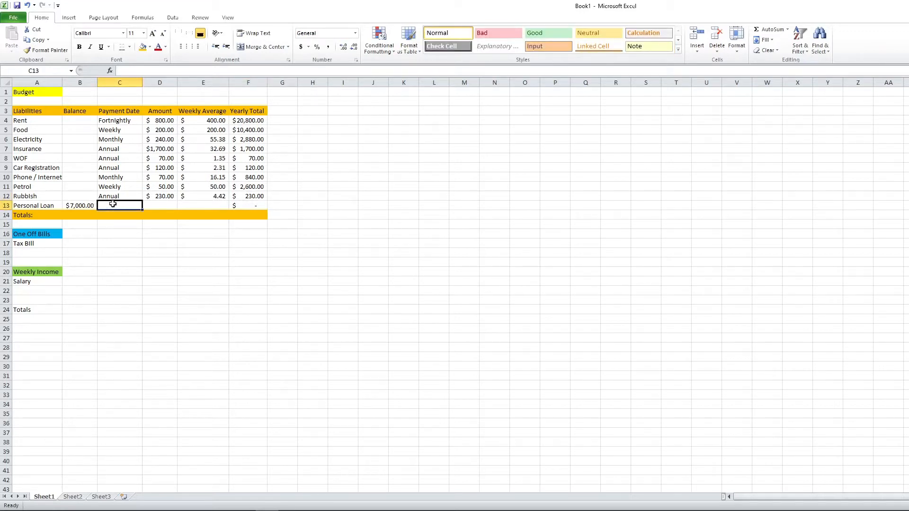
type("Fortnightly")
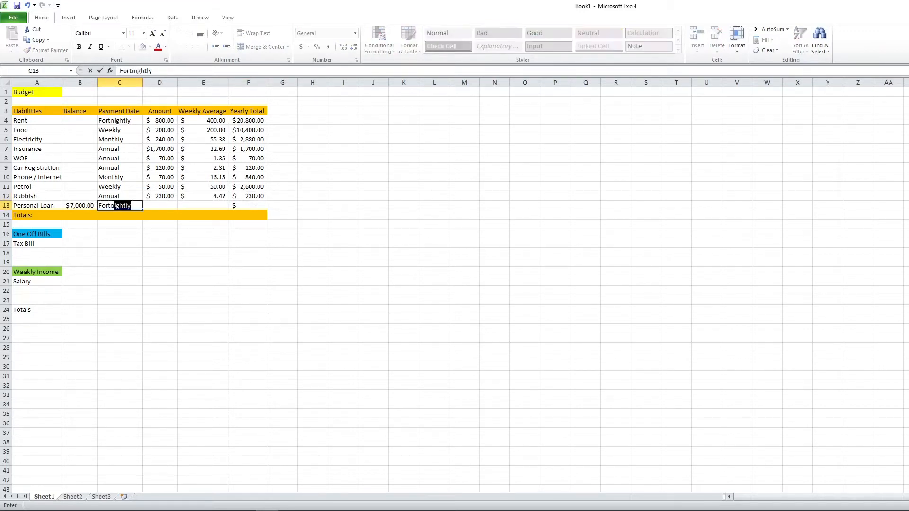
key("Tab")
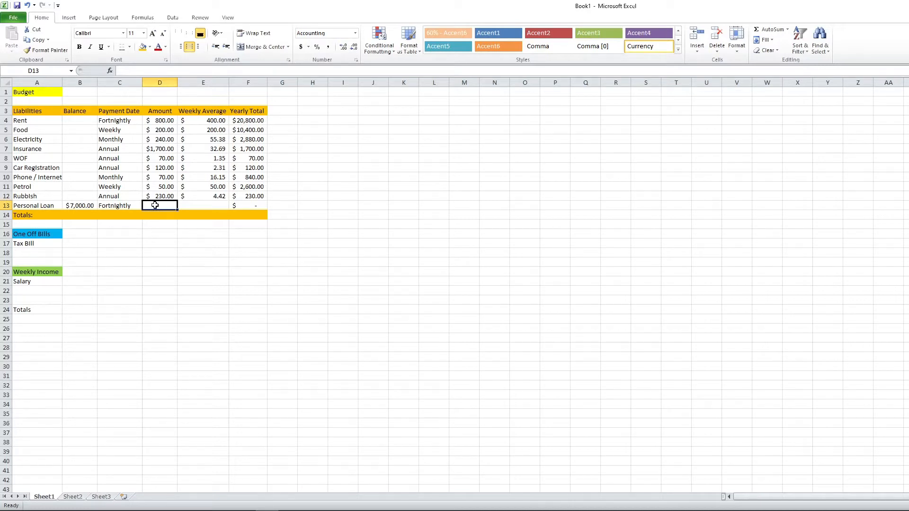
type("10")
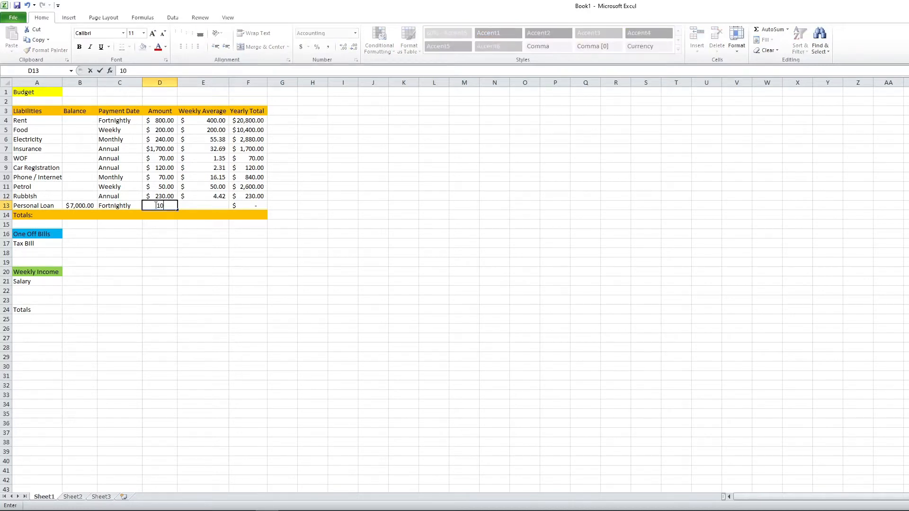
type("0.00")
key("Return")
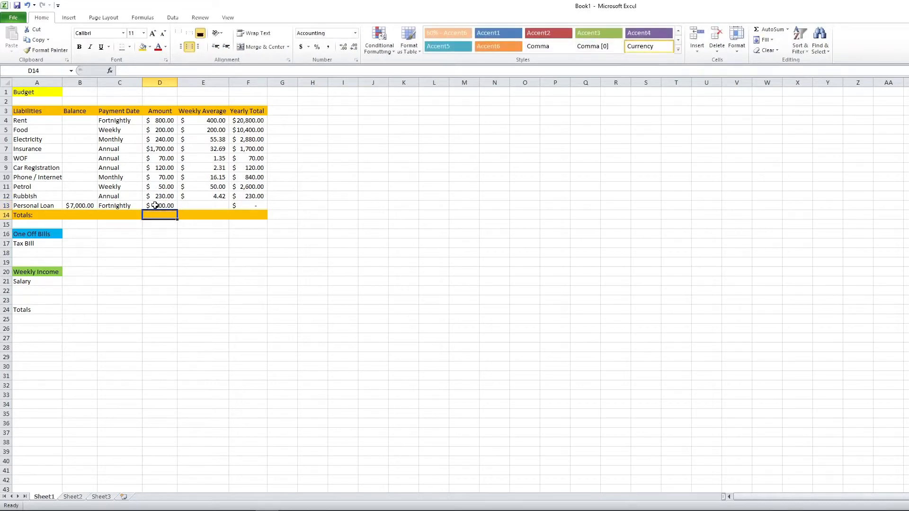
Calculate the weekly average for Personal Loan in E13 with the formula =d13/2.
key("Up")
key("Right")
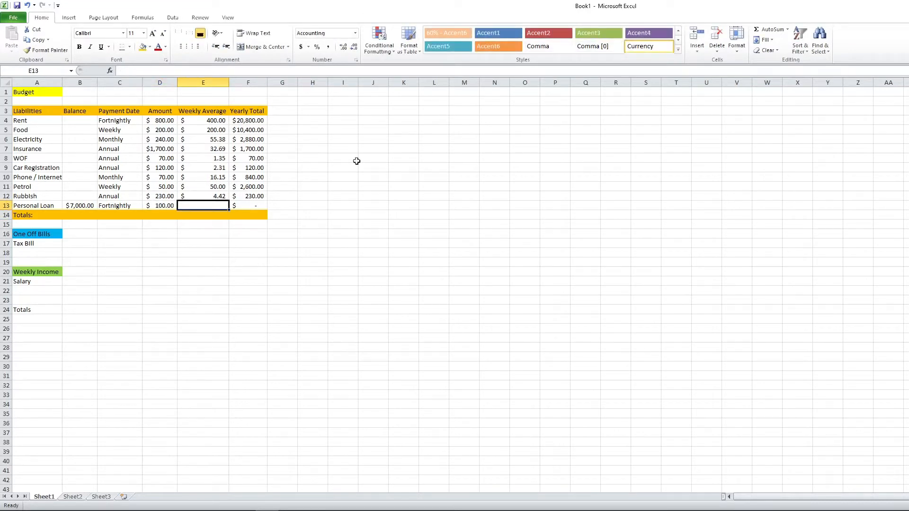
type("=")
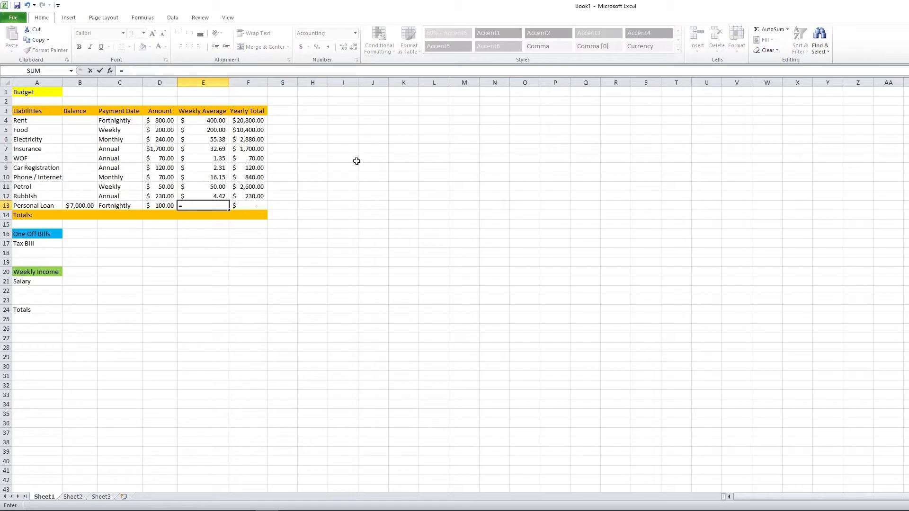
type("d13/2")
key("Return")
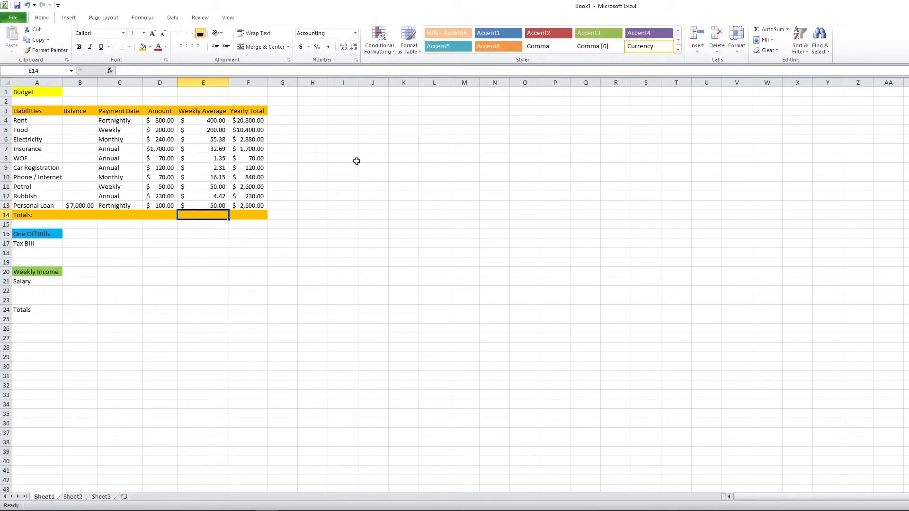
Enter 1400 as the Tax Bill balance in B17.
key("Down")
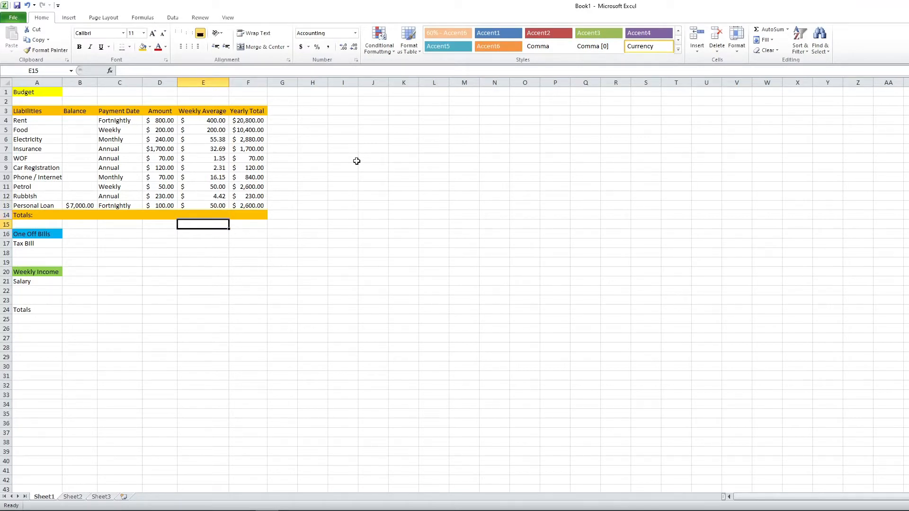
key("Down")
key("Down")
key("Left")
key("Left")
key("Left")
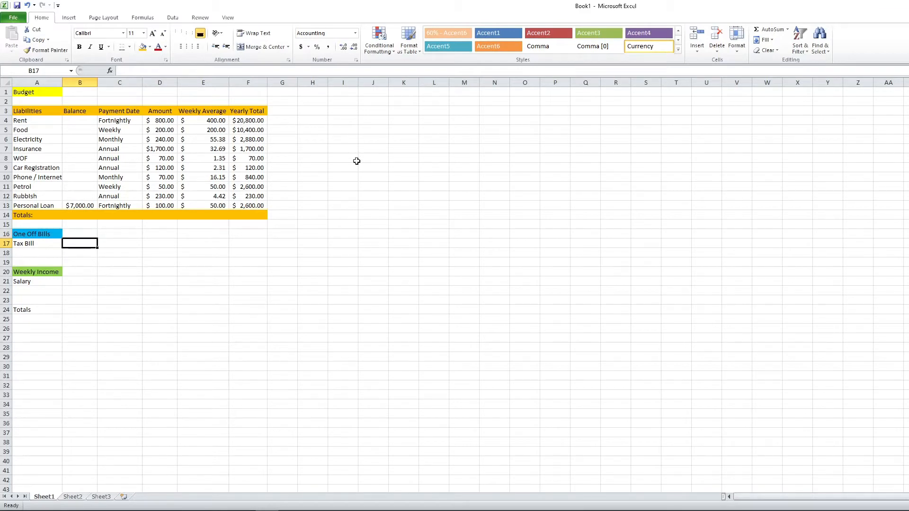
type("1,")
type("400")
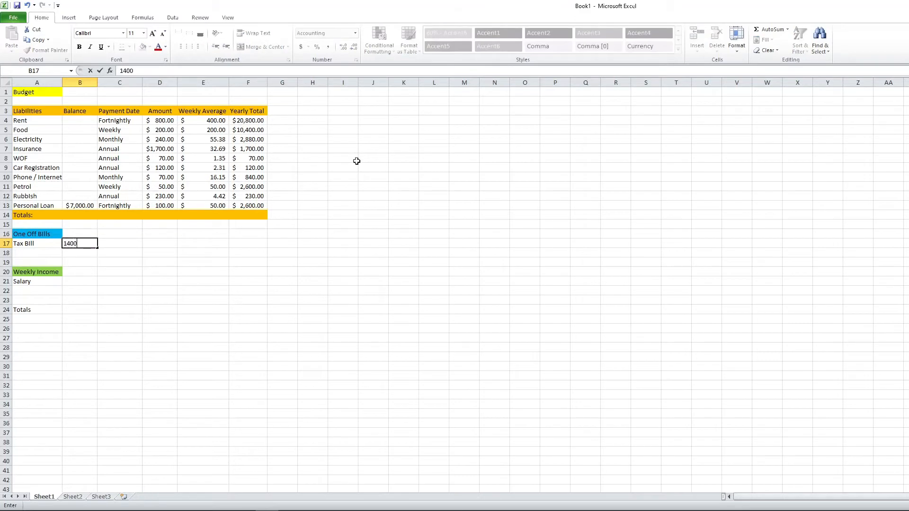
key("Return")
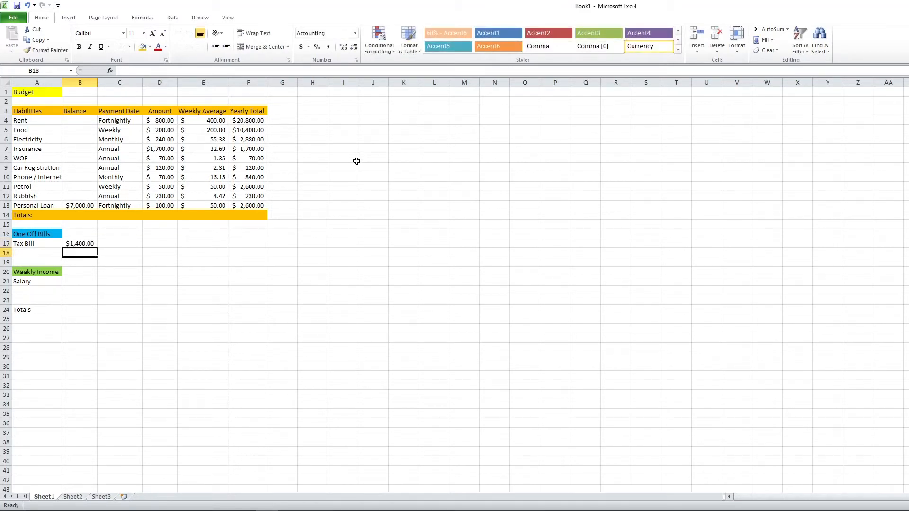
Extend the One Off Bills heading's blue fill across B16 and C16.
key("Up")
key("Up")
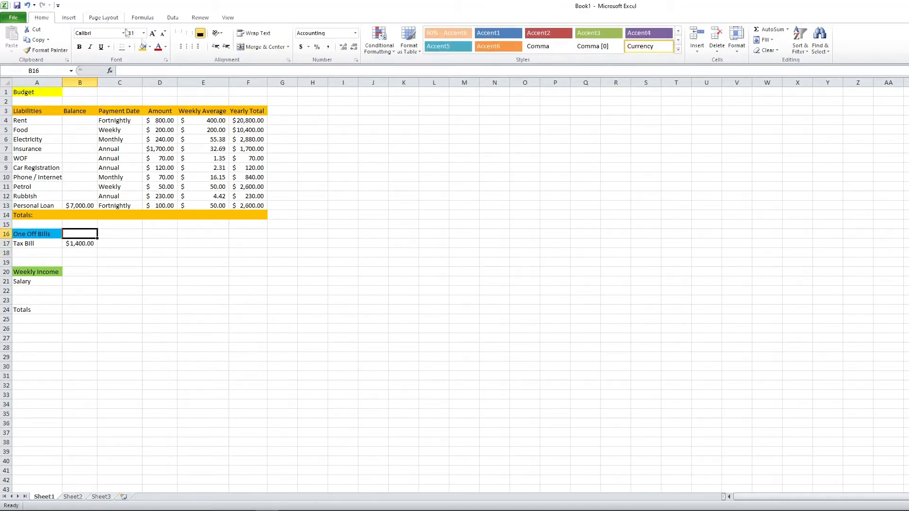
left_click(132, 236)
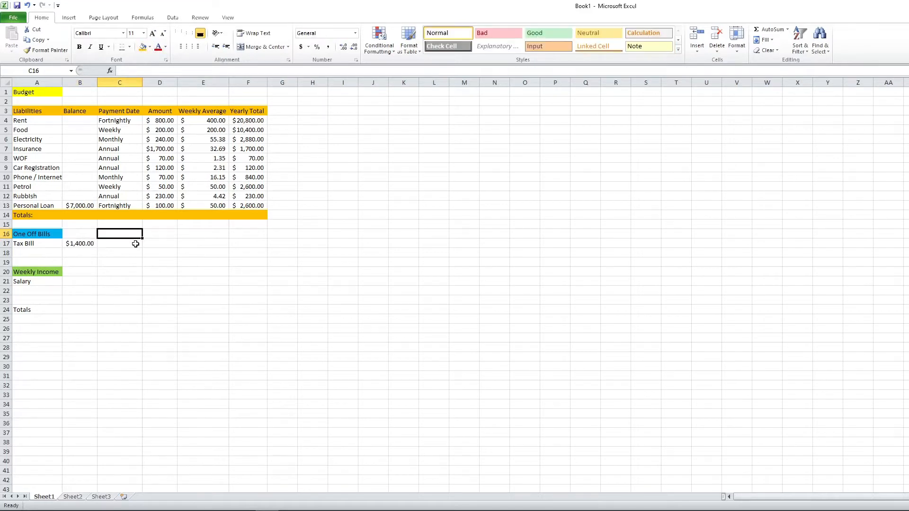
left_click_drag(102, 233, 78, 234)
left_click(151, 47)
left_click(190, 116)
Enter One Off as the Tax Bill payment date in C17.
left_click(123, 243)
type("One Off")
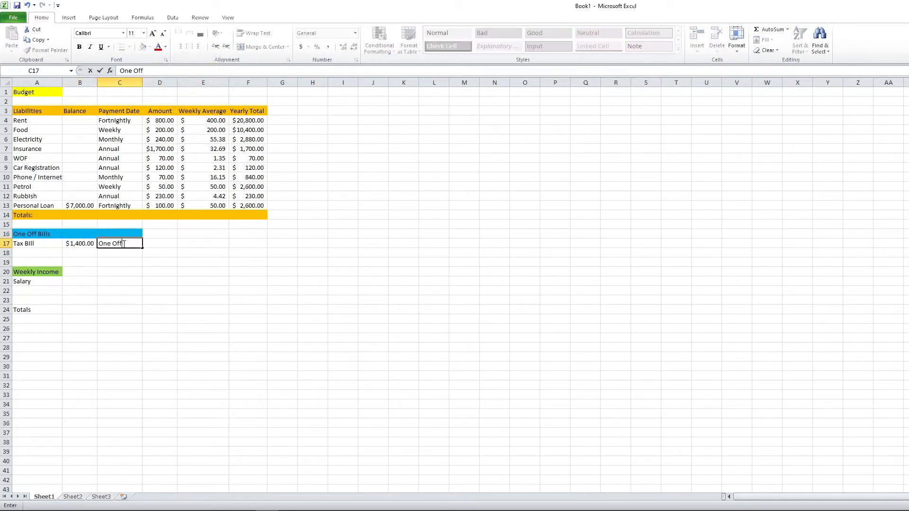
key("Return")
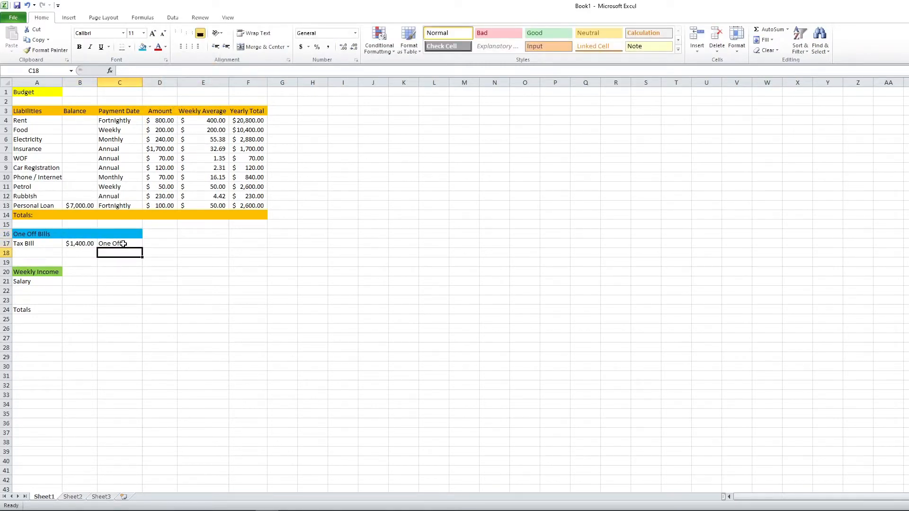
Total the Weekly Average column in E14 with the formula =sum(e4:e13).
key("Down")
key("Down")
key("Down")
key("Left")
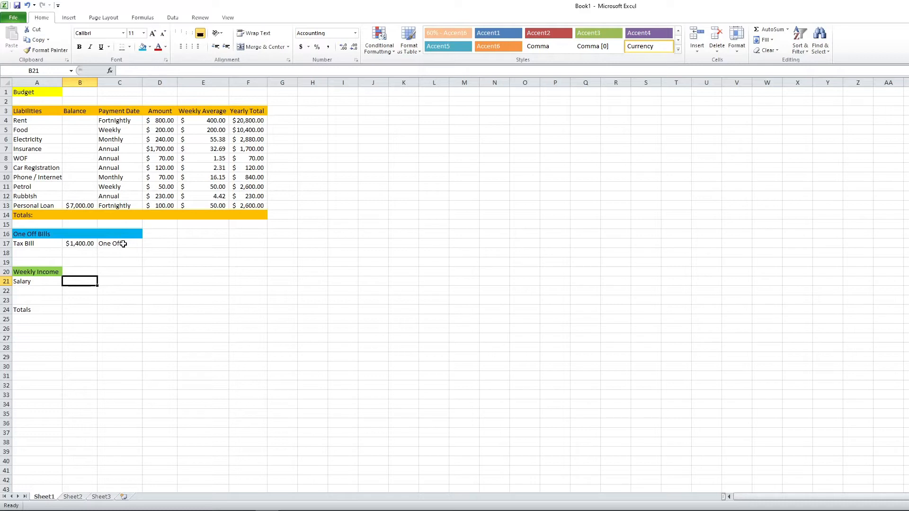
key("Up")
key("Up")
key("Up")
key("Up")
key("Up")
key("Up")
key("Up")
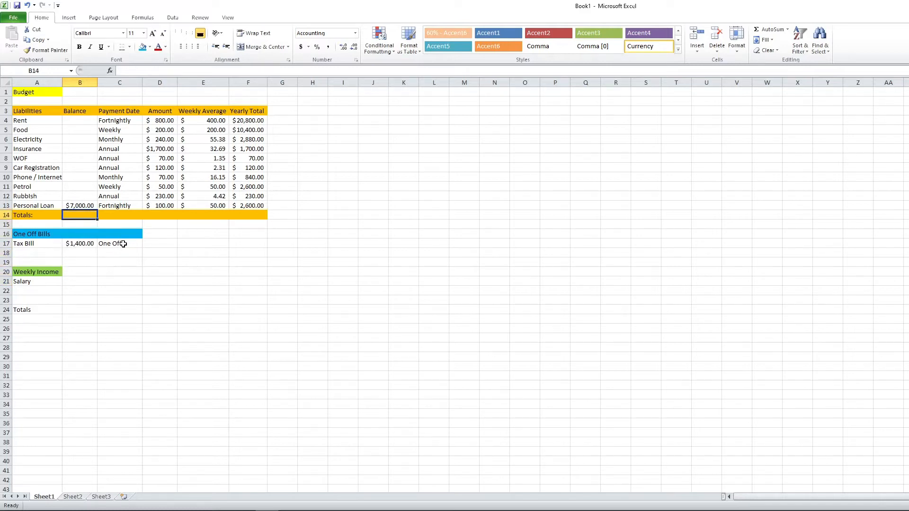
key("Right")
key("Right")
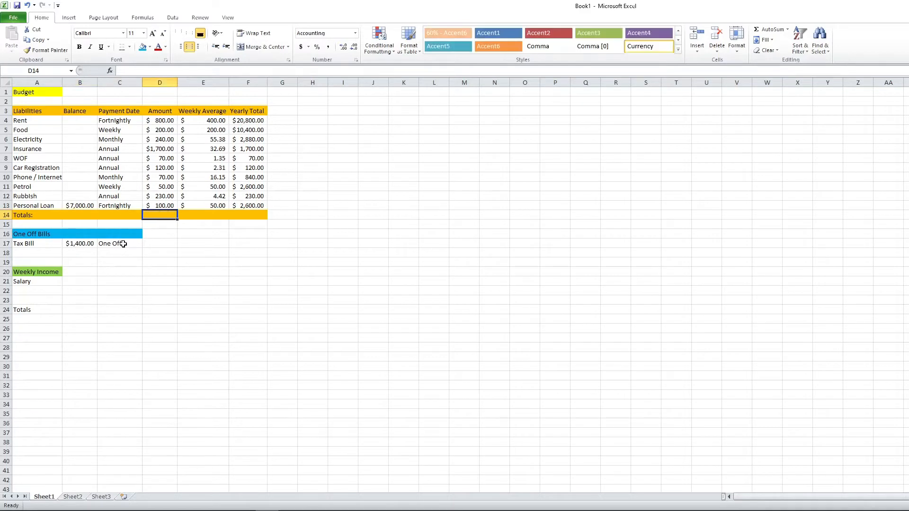
key("Right")
key("Right")
key("Left")
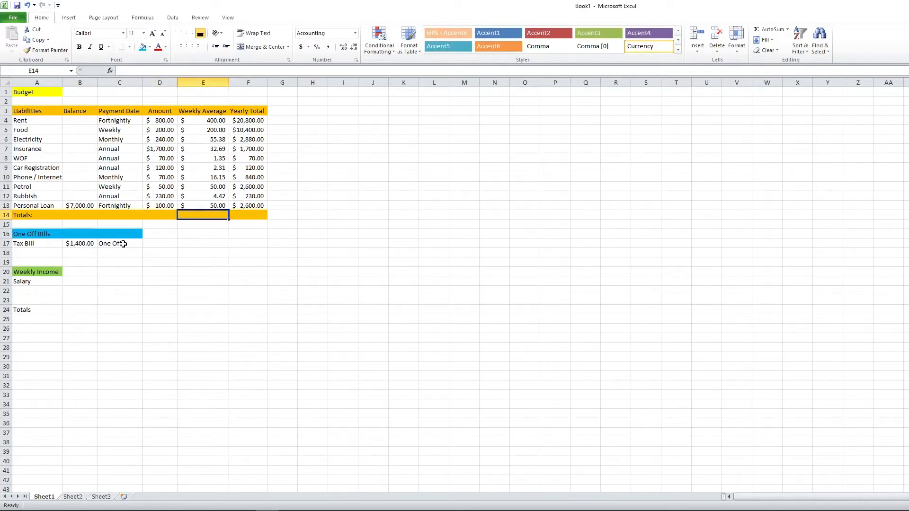
type("=sum(")
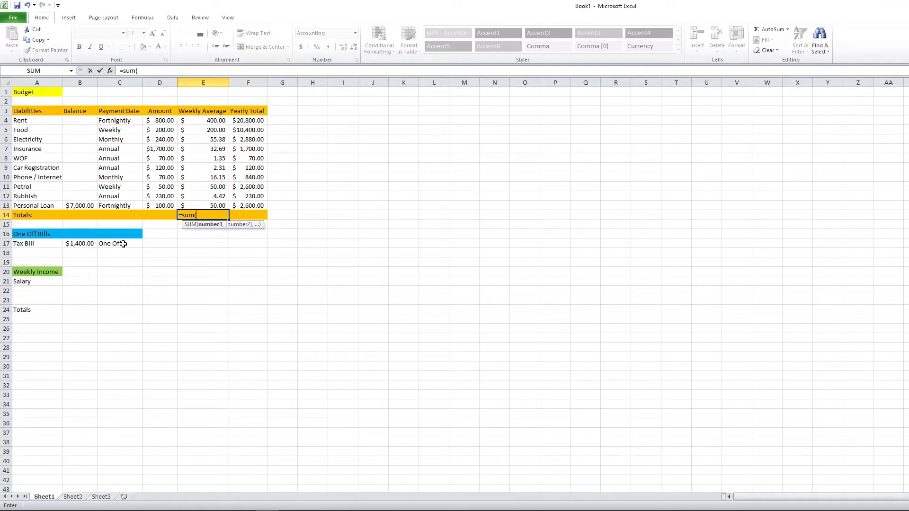
type("e4:e13")
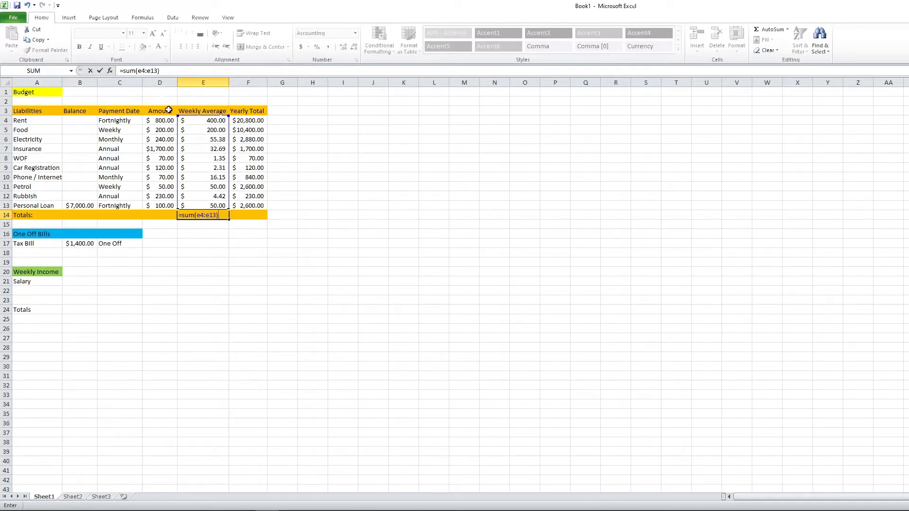
key("Return")
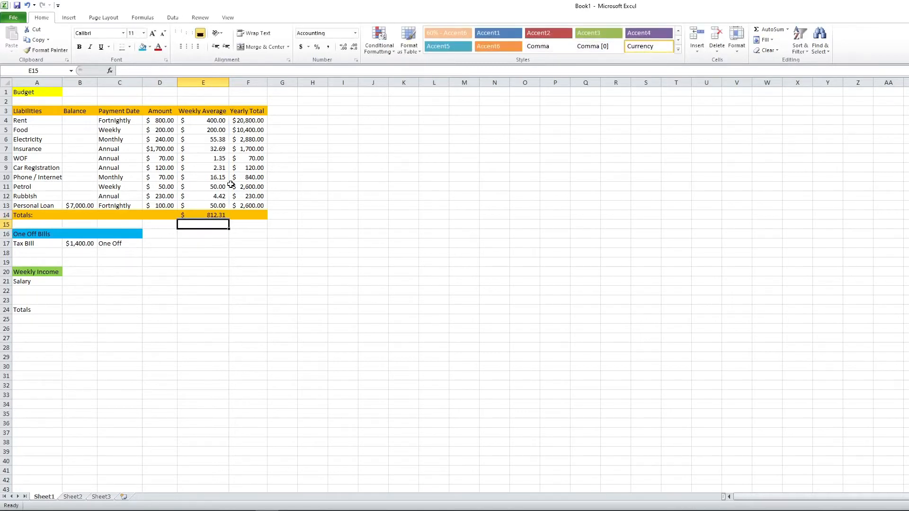
Total the Yearly Total column in F14 with the formula =sum(f4:f13).
left_click(252, 214)
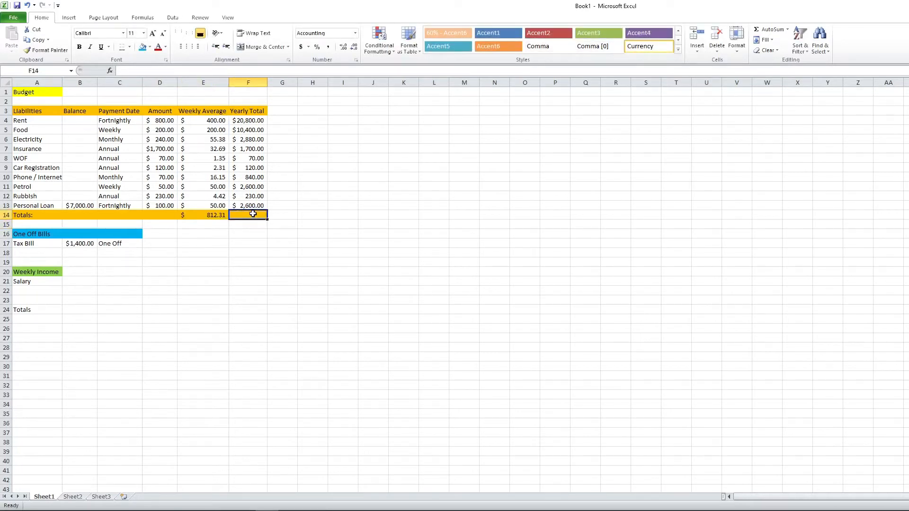
type("=sum")
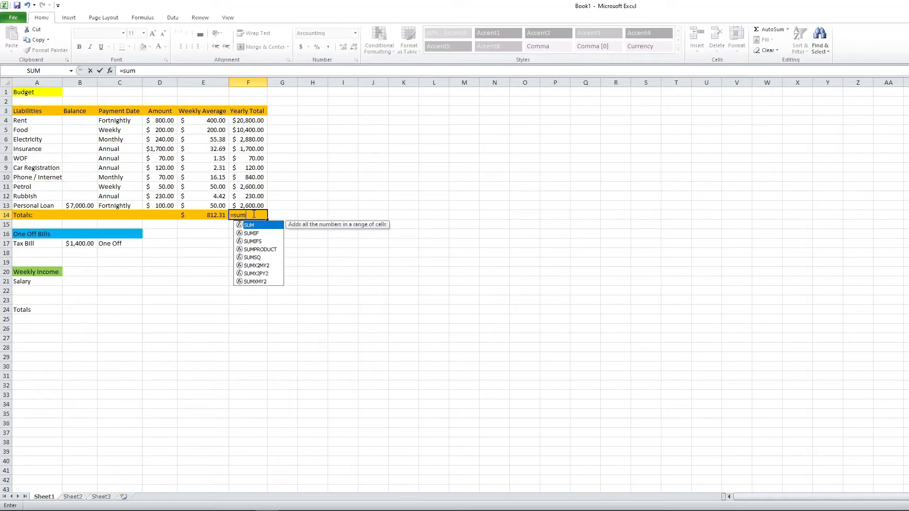
type("(")
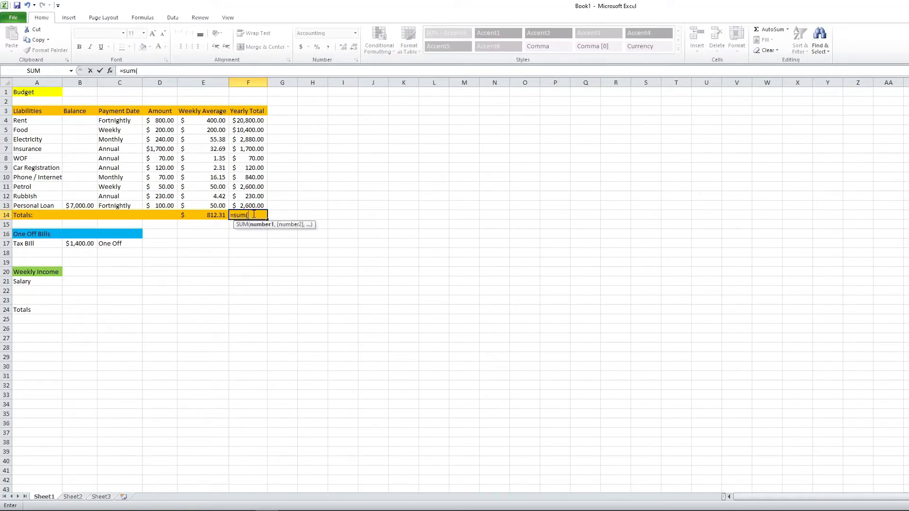
type("f4:f")
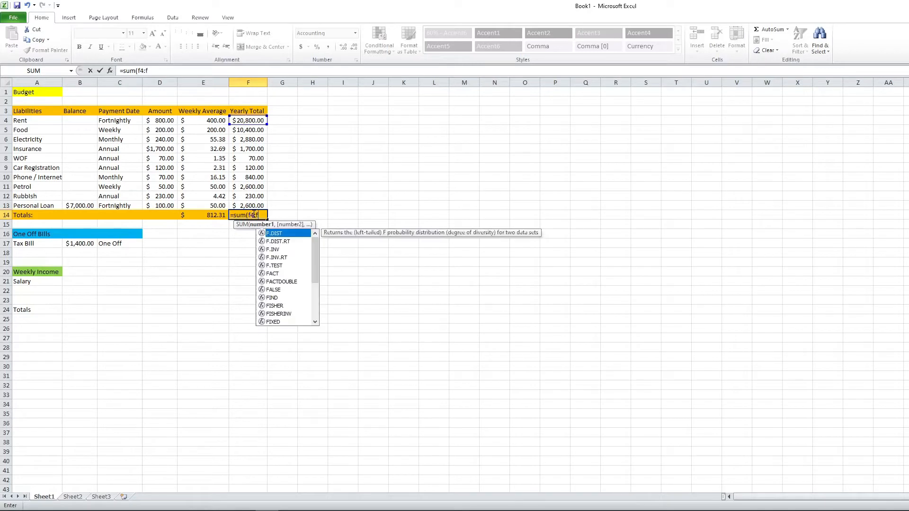
type("13)")
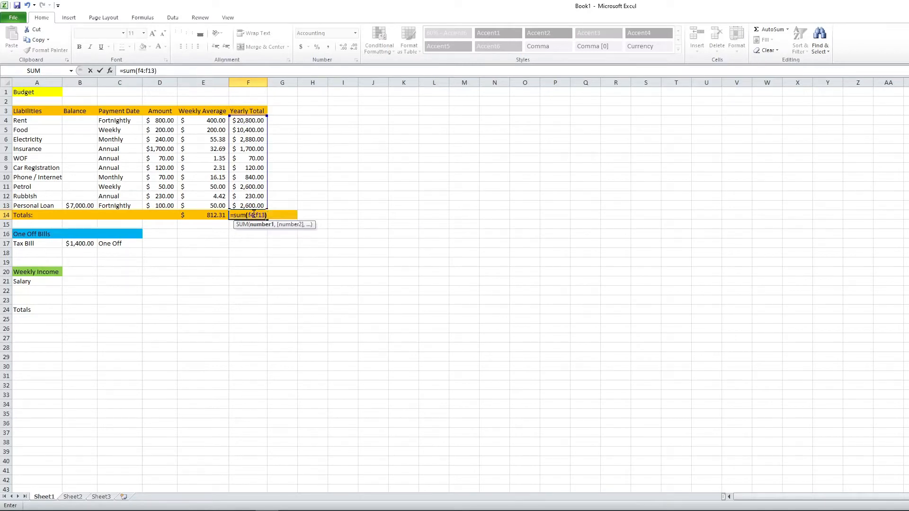
key("Return")
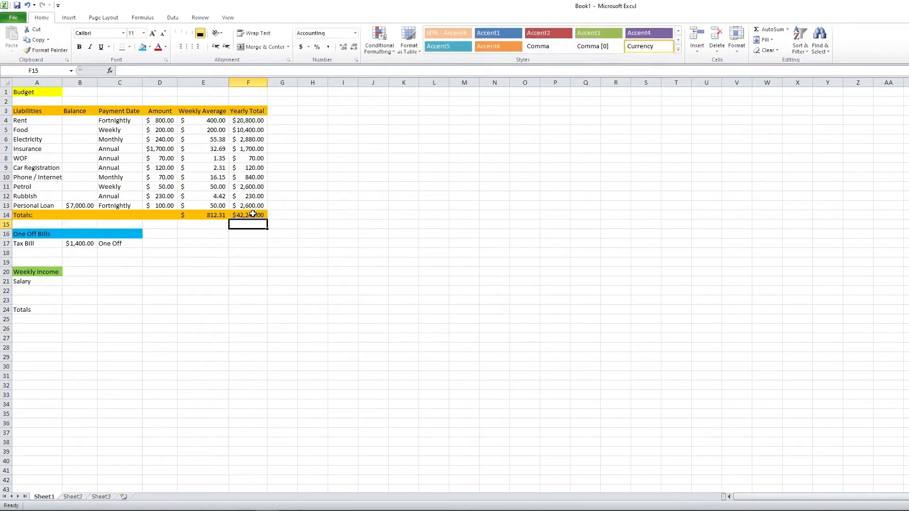
Enter $2000.00 as the Salary value in B21 under Weekly Income.
left_click_drag(280, 243, 284, 235)
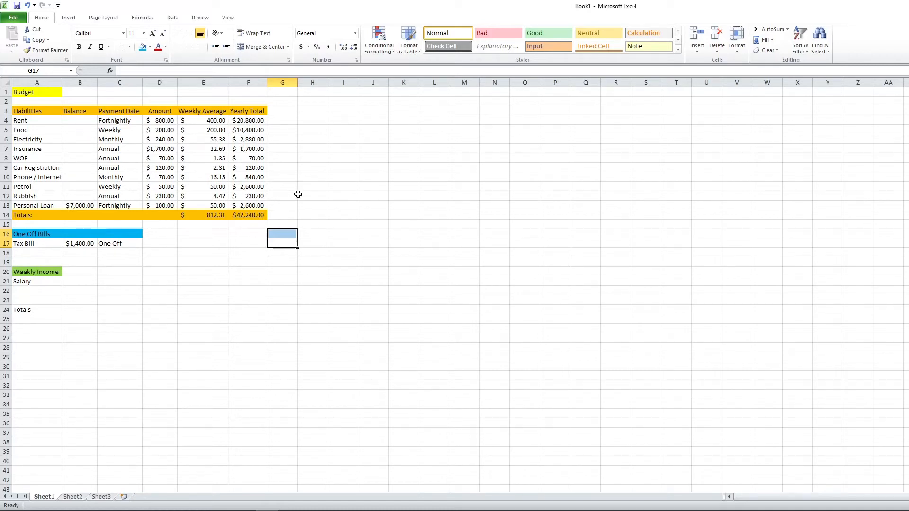
left_click(75, 281)
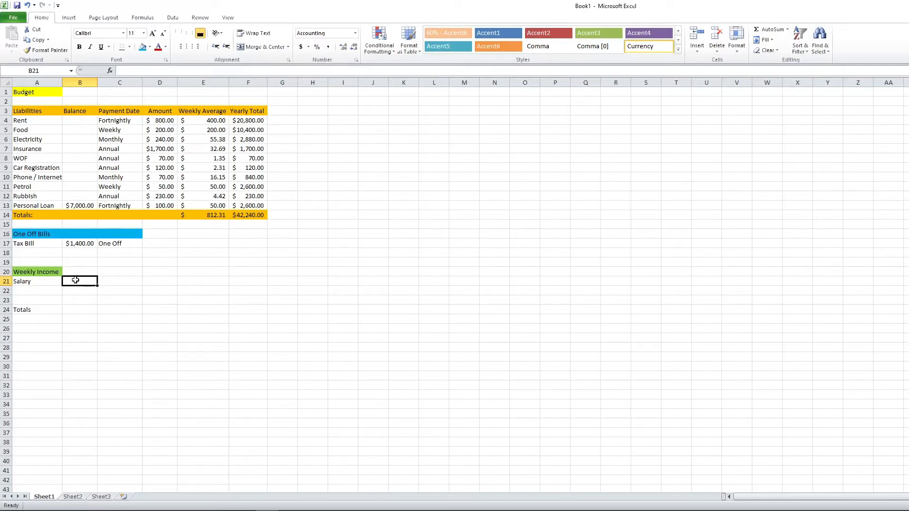
type("$1000.00")
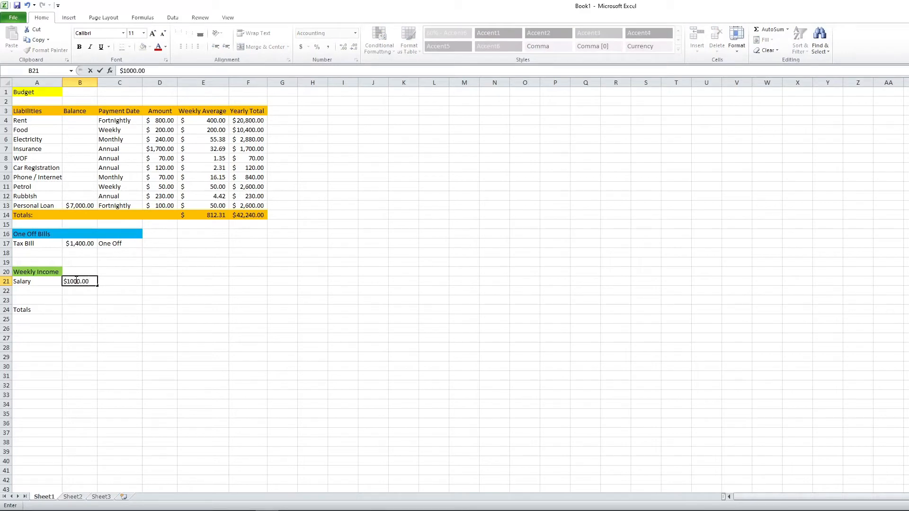
key("BackSpace")
key("BackSpace")
key("BackSpace")
key("BackSpace")
key("BackSpace")
key("BackSpace")
key("BackSpace")
type("2000")
type(".00")
key("Tab")
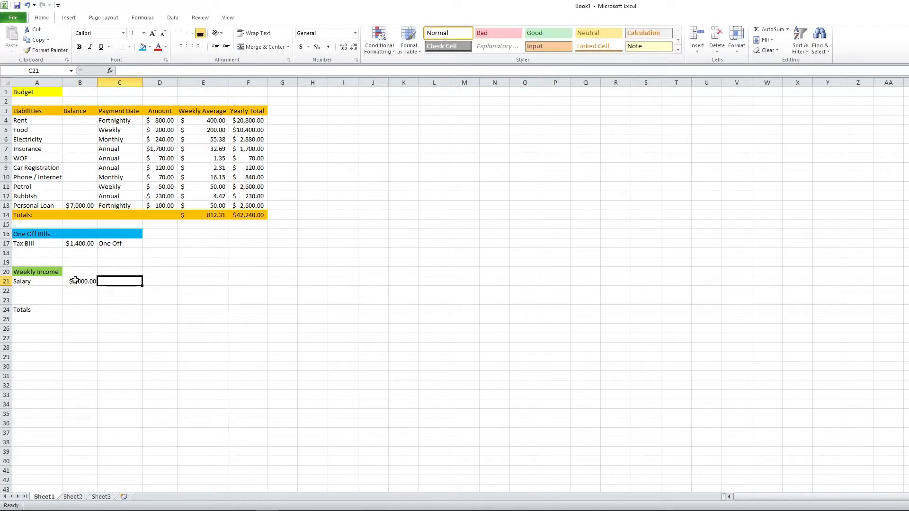
Enter Fortnightly as the Salary payment date in C21, correcting its spelling.
type("F")
type("r")
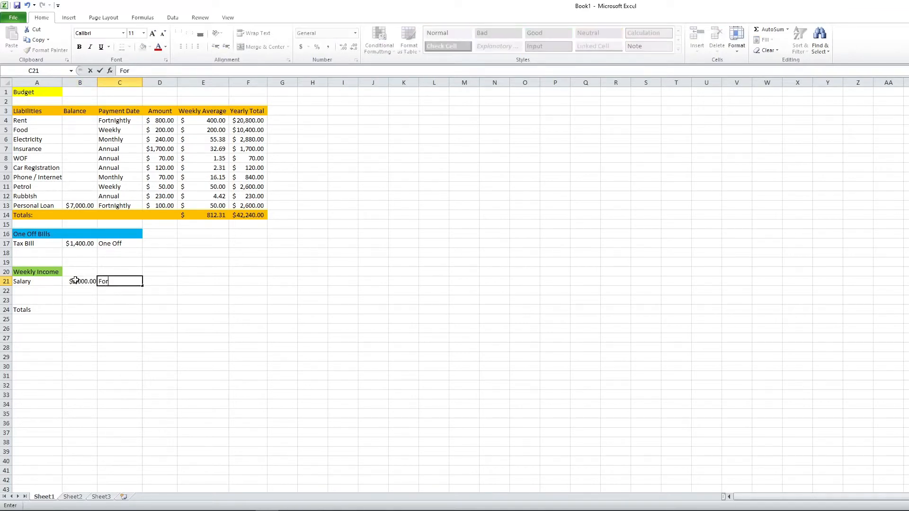
type("tnighly")
key("Left")
key("Left")
key("Right")
key("Right")
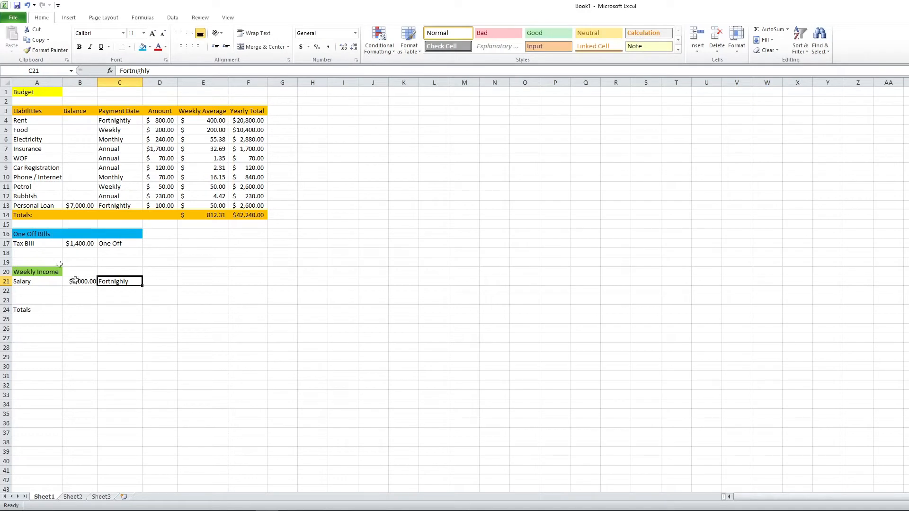
key("F2")
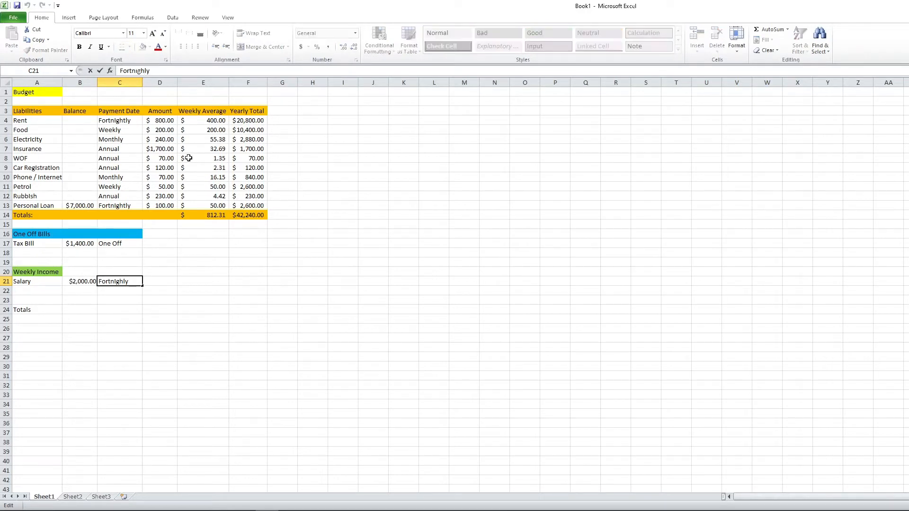
left_click(163, 284)
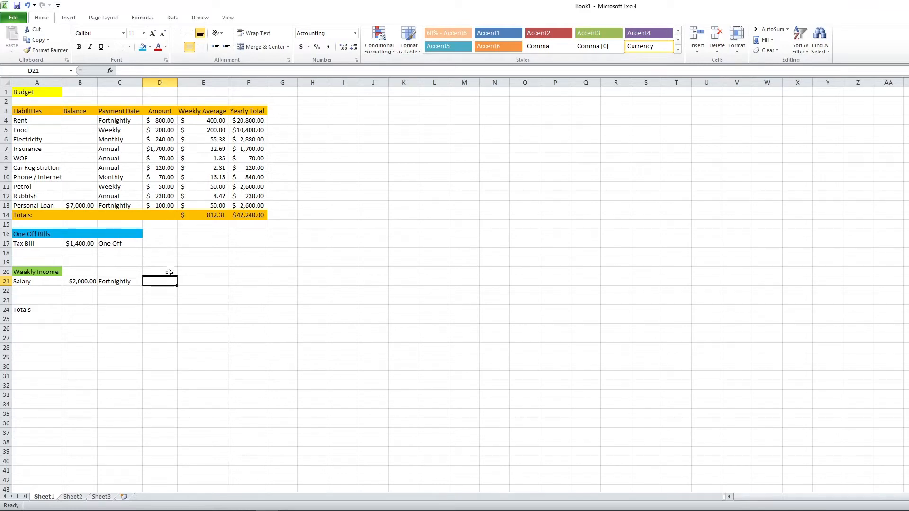
Move the Salary value from B21 to the Amount column in D21.
left_click(84, 281)
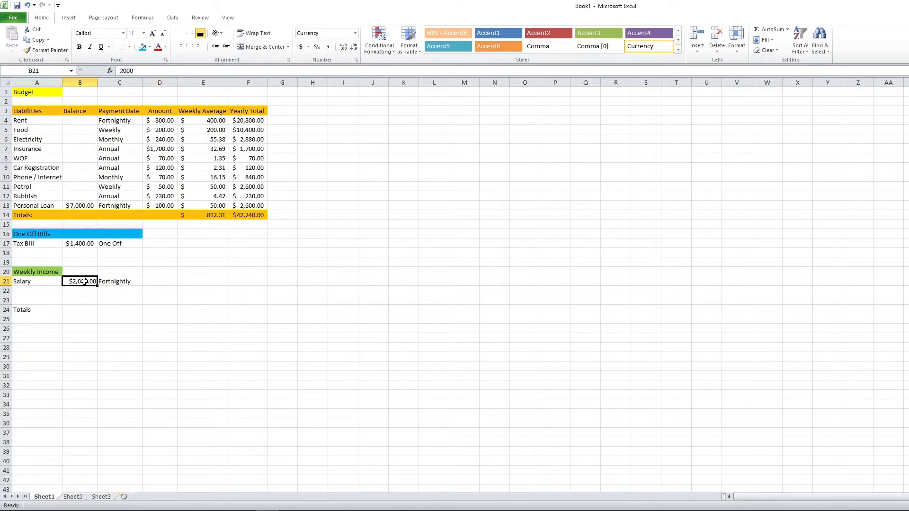
right_click(84, 282)
left_click(106, 286)
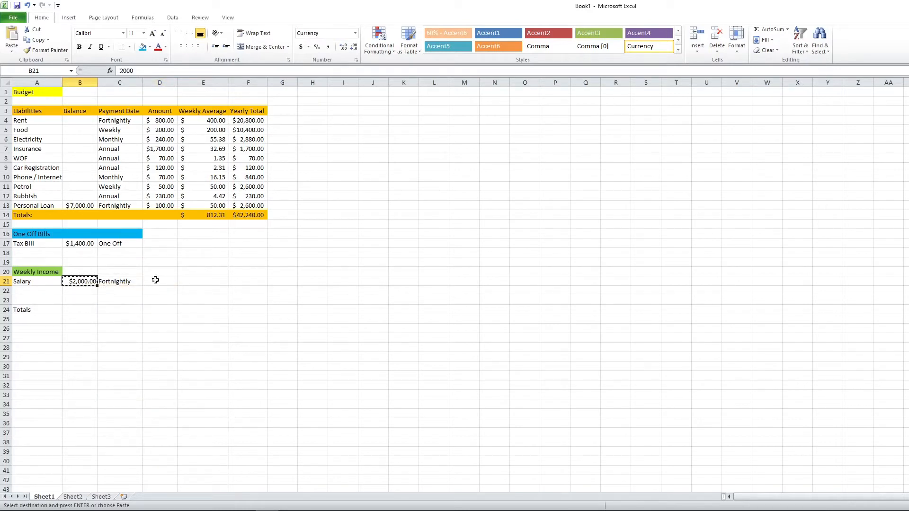
right_click(155, 280)
left_click(176, 316)
left_click(209, 286)
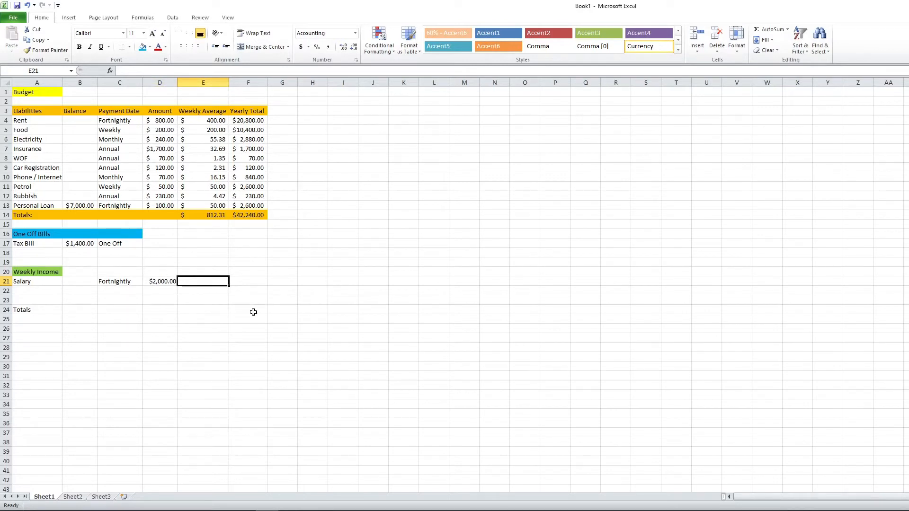
Format the Salary amount in D21 with the Accounting number format.
left_click(173, 282)
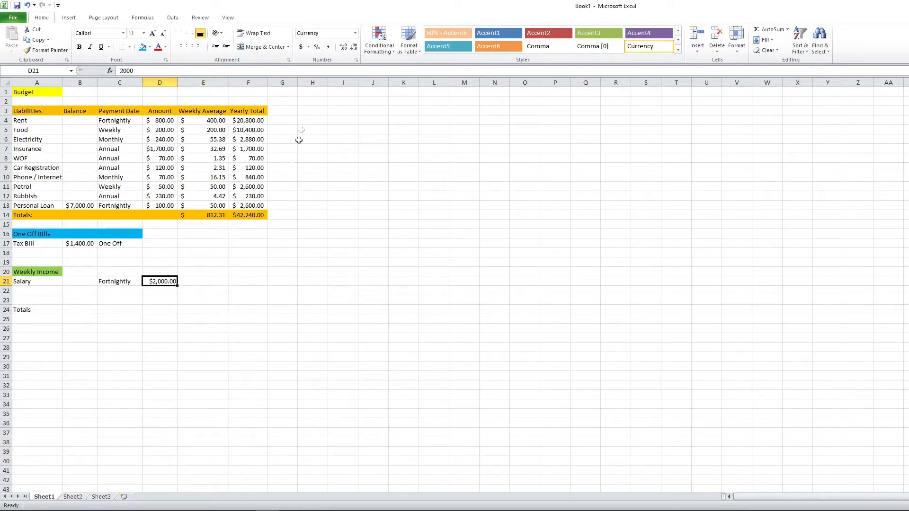
left_click(355, 33)
left_click(336, 110)
Calculate the Salary's weekly average in E21 with the formula =d21/2.
left_click(194, 282)
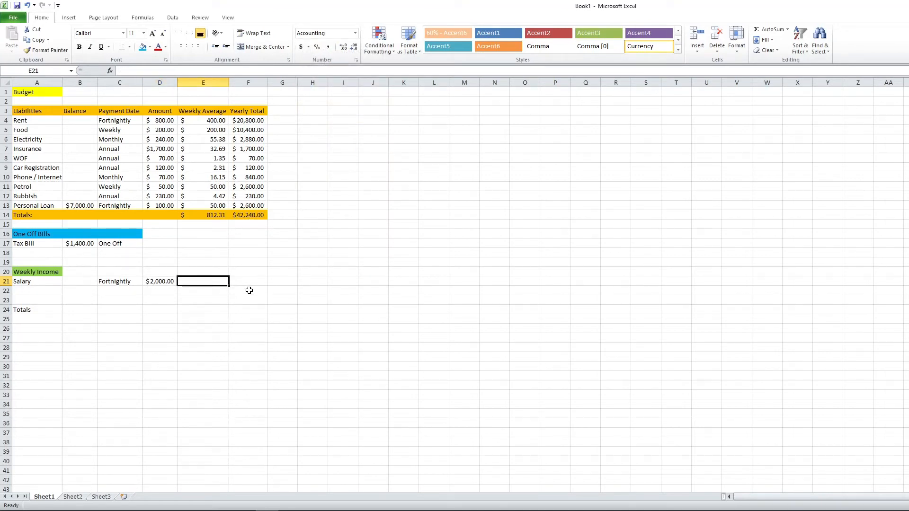
type("=")
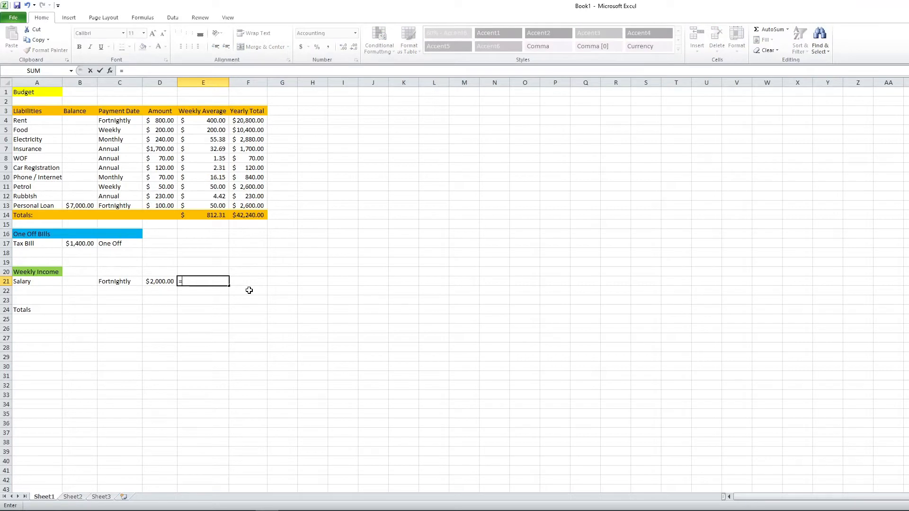
type("d21/2")
key("Return")
Calculate the Salary's yearly total in F21 with the formula =e21*52.
key("Up")
key("Right")
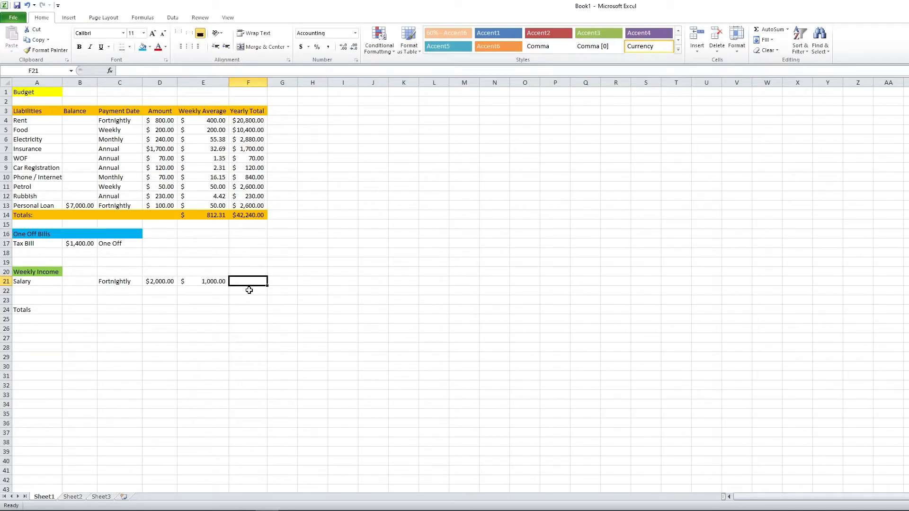
type("=")
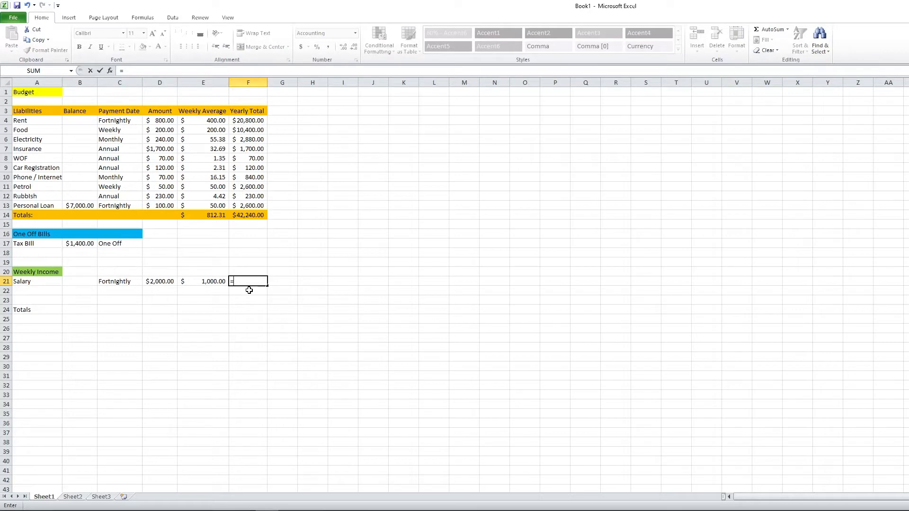
type("e21*52")
key("Return")
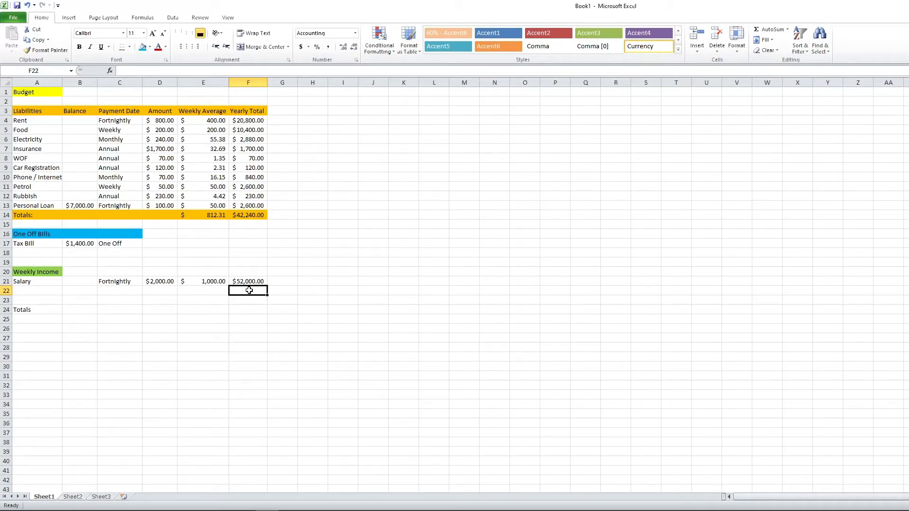
key("Up")
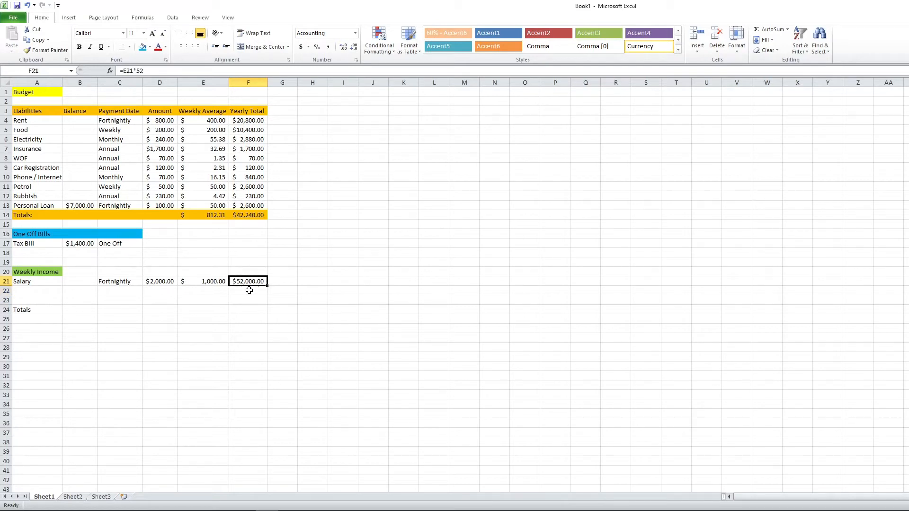
Add Pizza Delivery in A22 as a second income source below Salary.
key("Down")
key("Left")
key("Left")
key("Left")
key("Left")
key("Left")
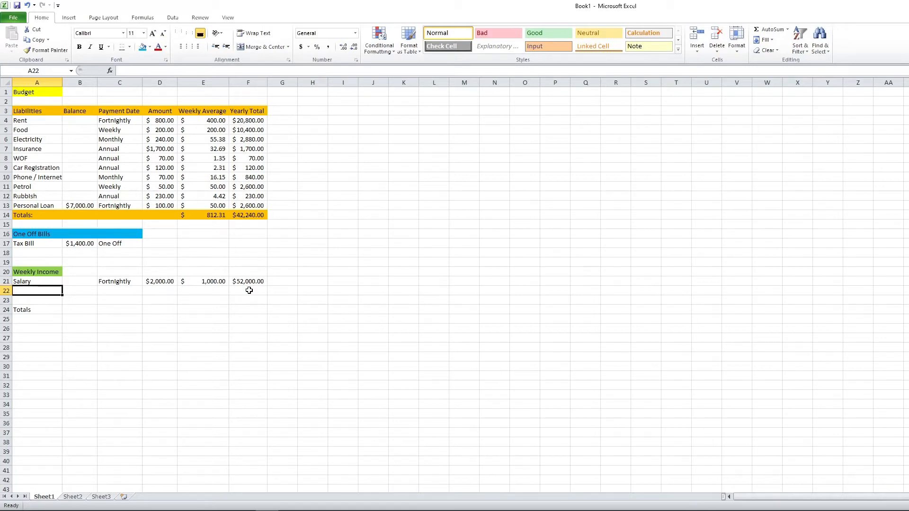
type("Pizza Delivery")
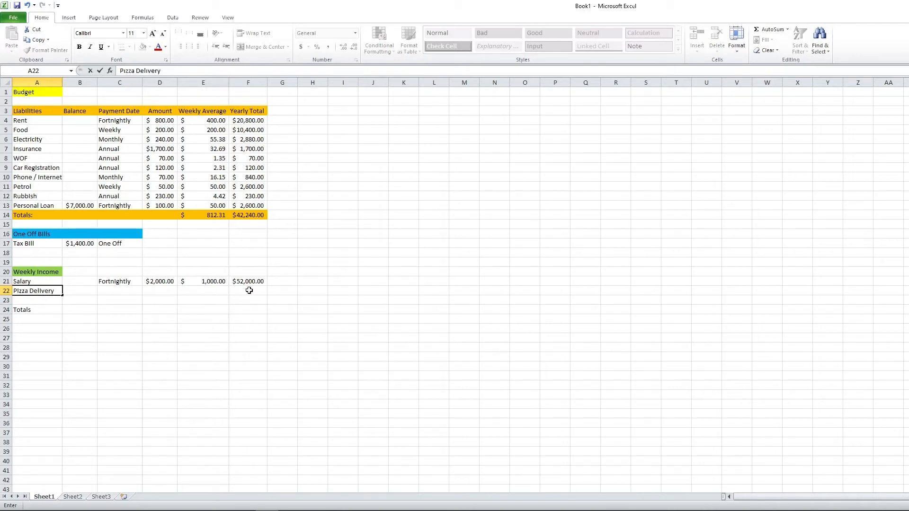
Enter Weekly as the Pizza Delivery payment date in C22 and 50 as its amount in D22.
key("Tab")
key("Tab")
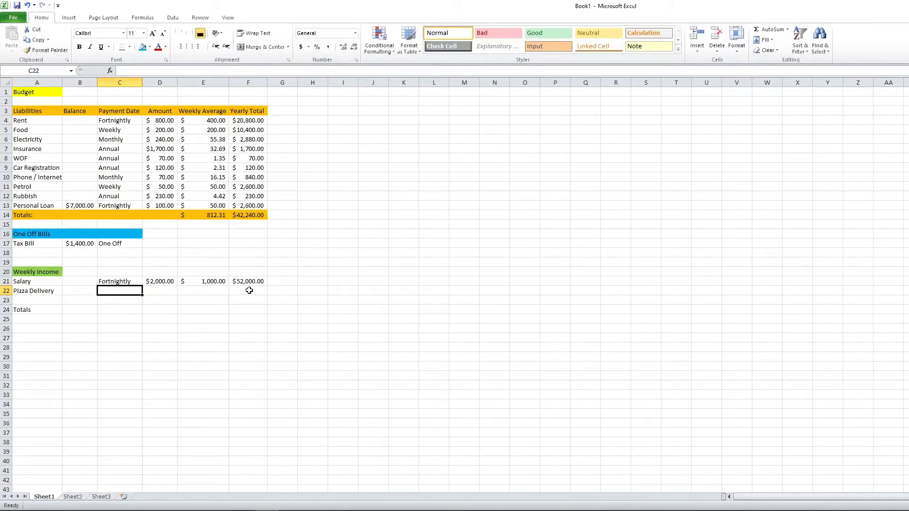
type("Weekly")
key("Tab")
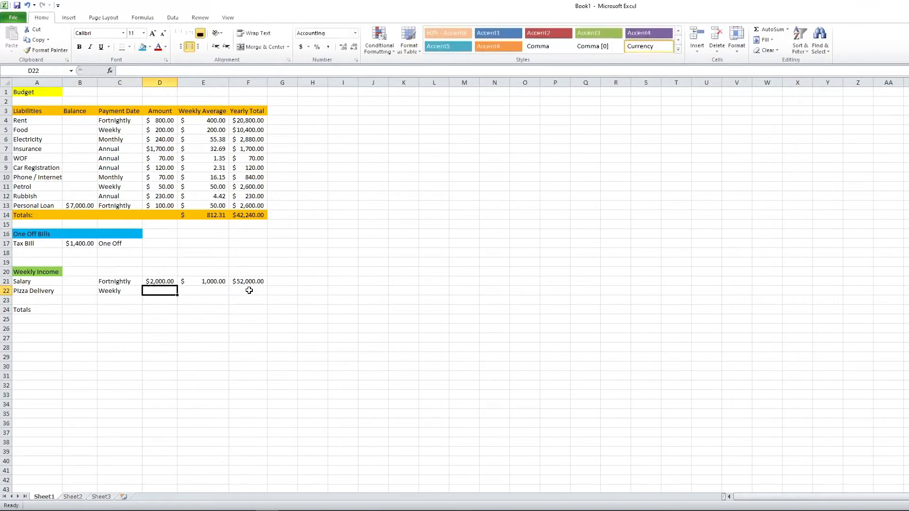
type("50")
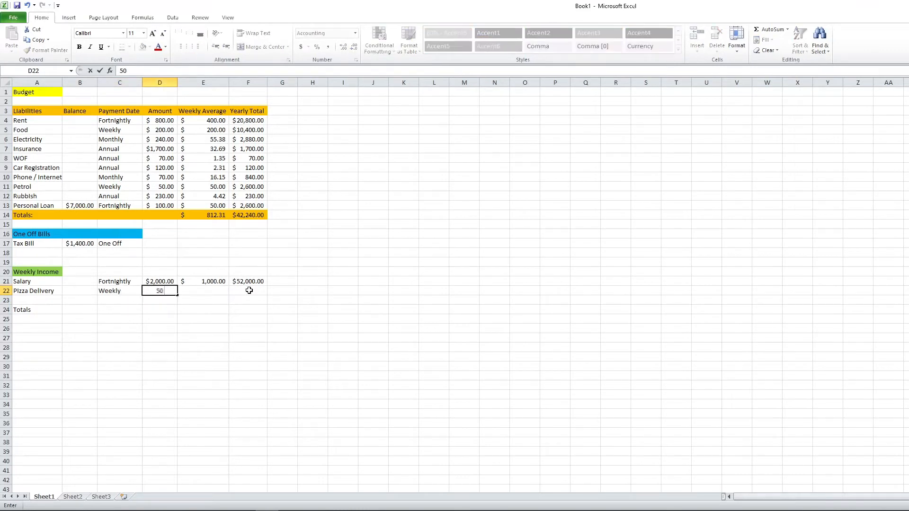
key("Tab")
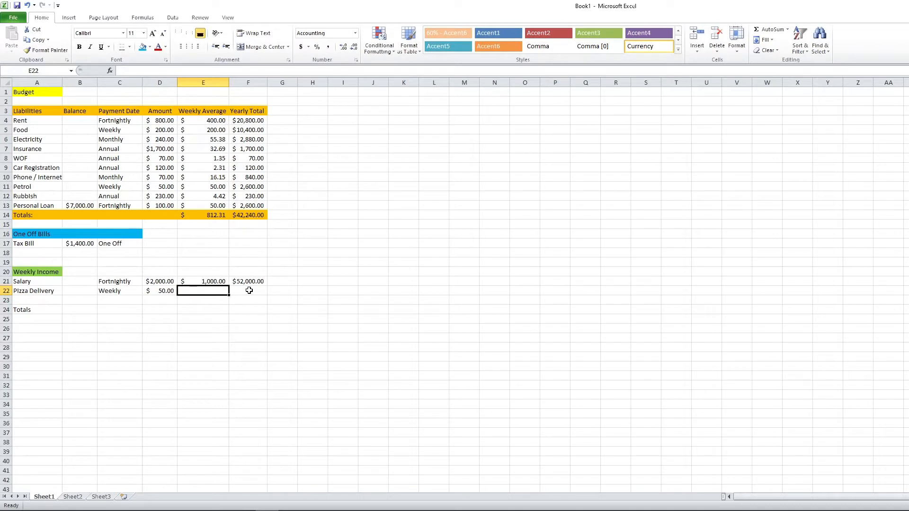
Calculate Pizza Delivery's weekly average in E22 with =d22 and its yearly total in F22 with =e22*52.
type("=")
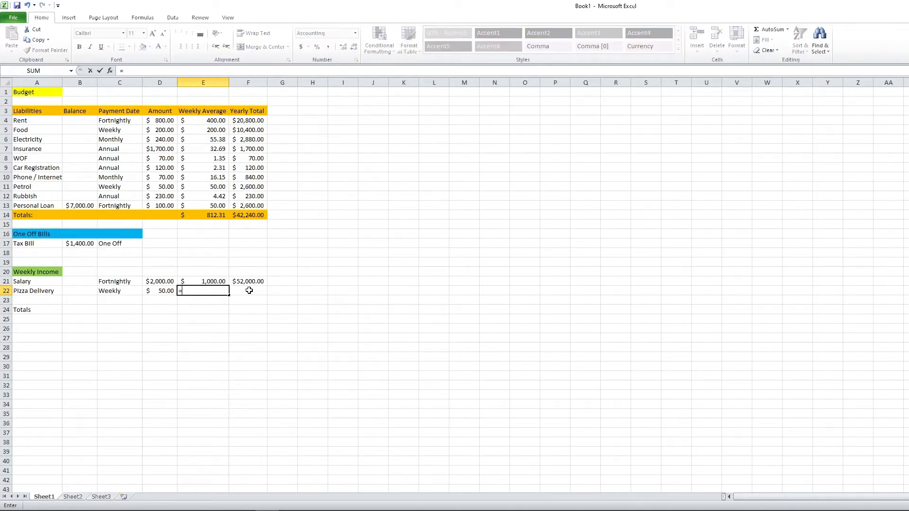
type("d22")
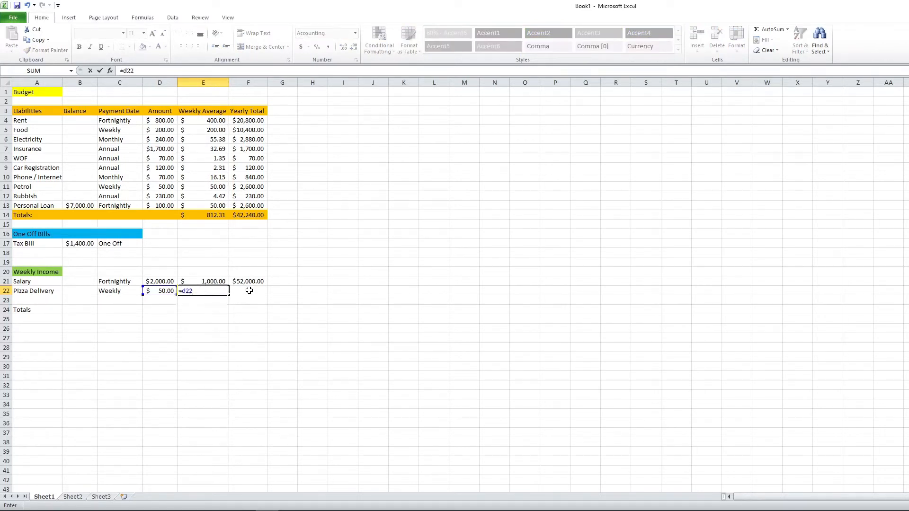
left_click(249, 290)
type("=")
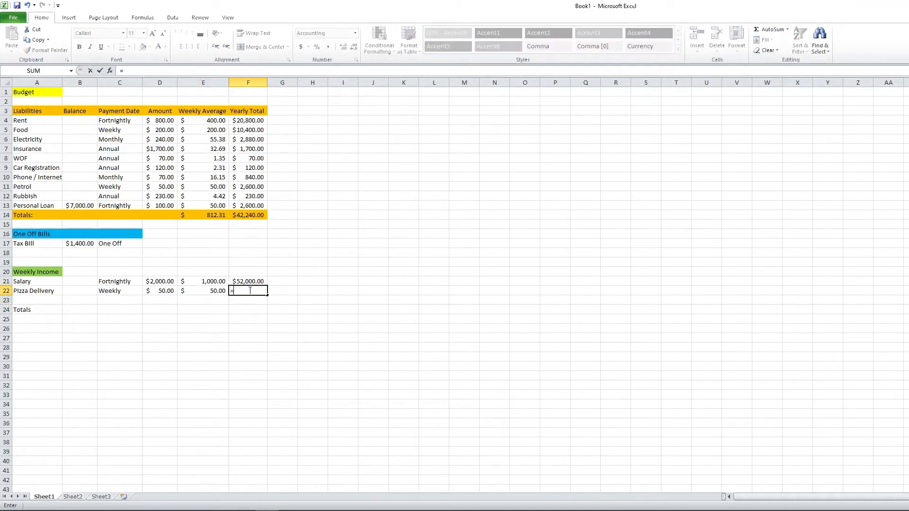
type("e")
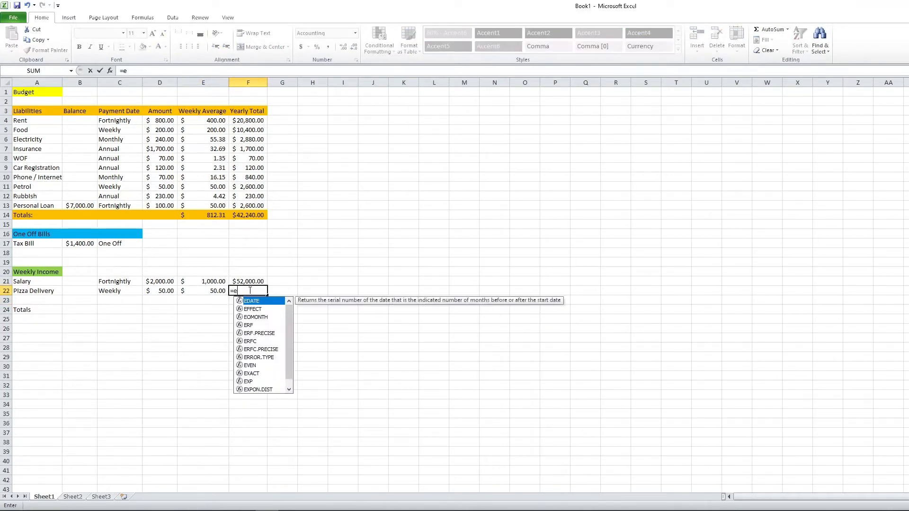
type("22*52")
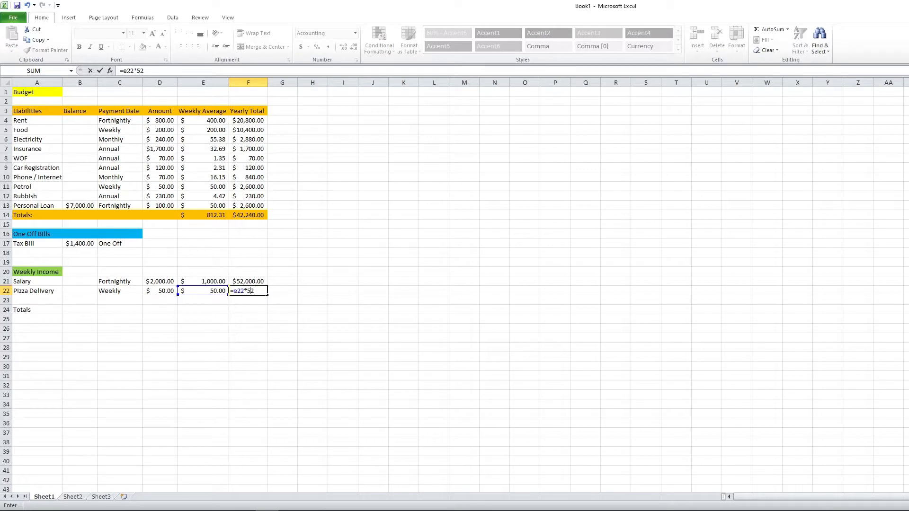
key("Return")
Delete the blank row 23 between Pizza Delivery and Totals.
key("Left")
key("Left")
key("Left")
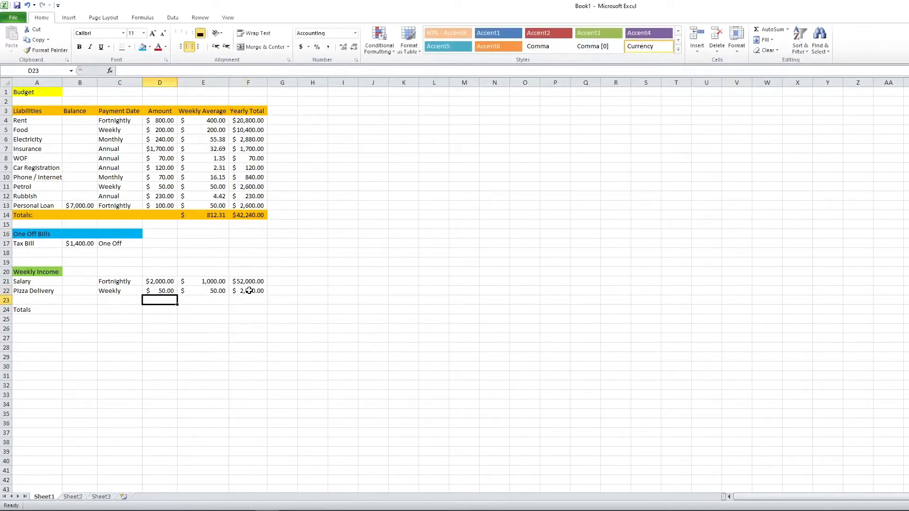
right_click(3, 300)
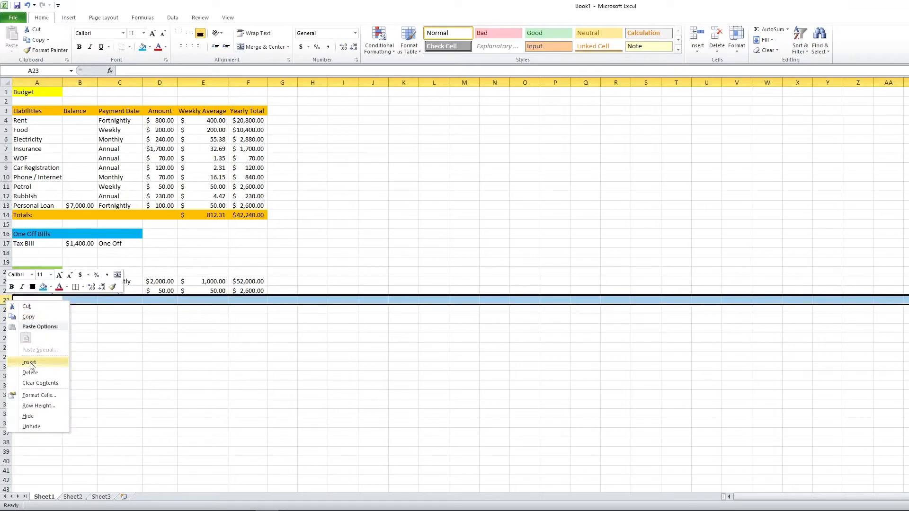
left_click(28, 377)
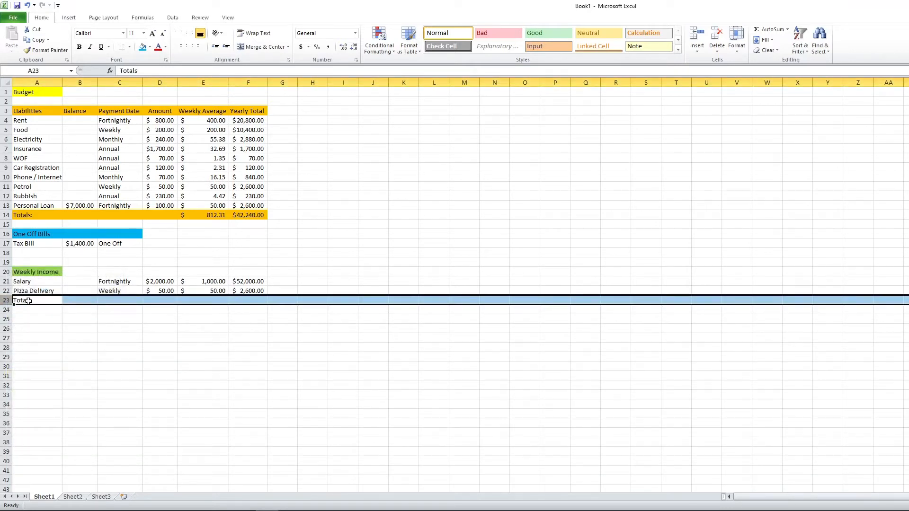
Fill B20:F20 of the Weekly Income heading row with light green.
left_click(71, 272)
left_click(251, 271, "shift")
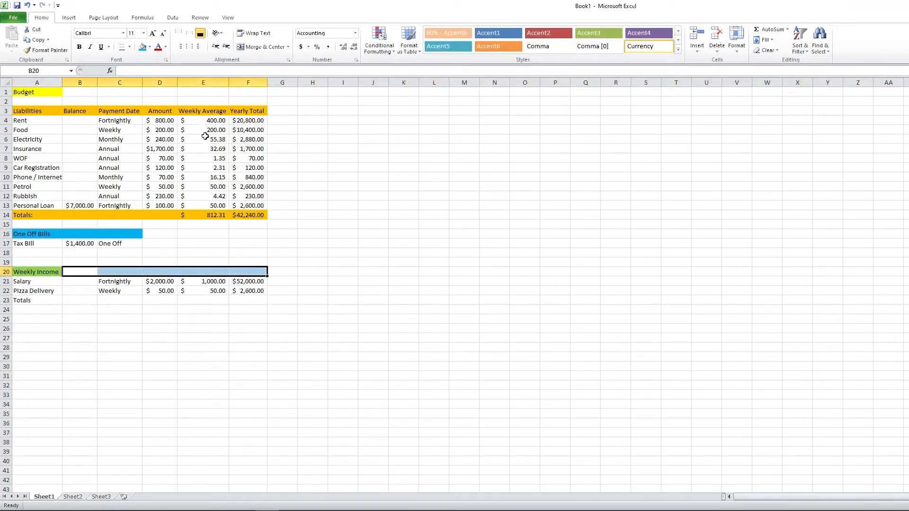
left_click(151, 47)
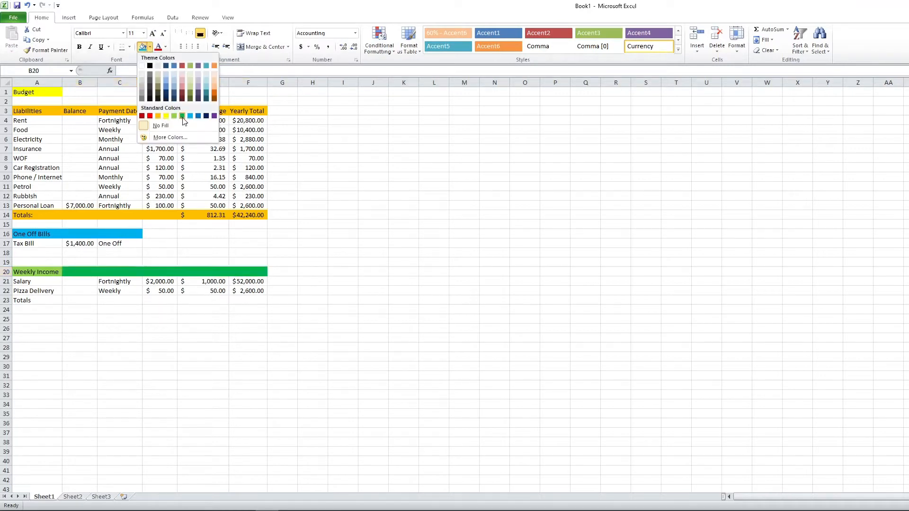
left_click(174, 117)
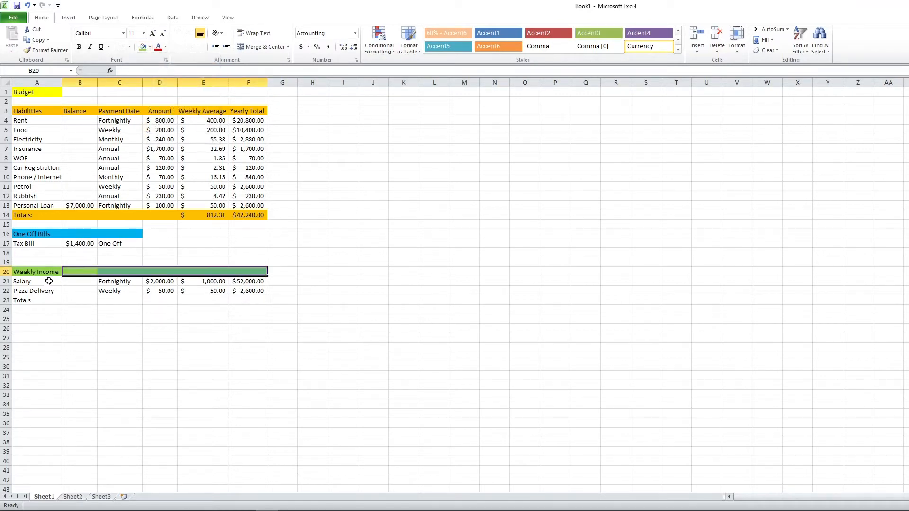
Fill the income Totals row A23:F23 with the same light green.
left_click(40, 301)
left_click(249, 300, "shift")
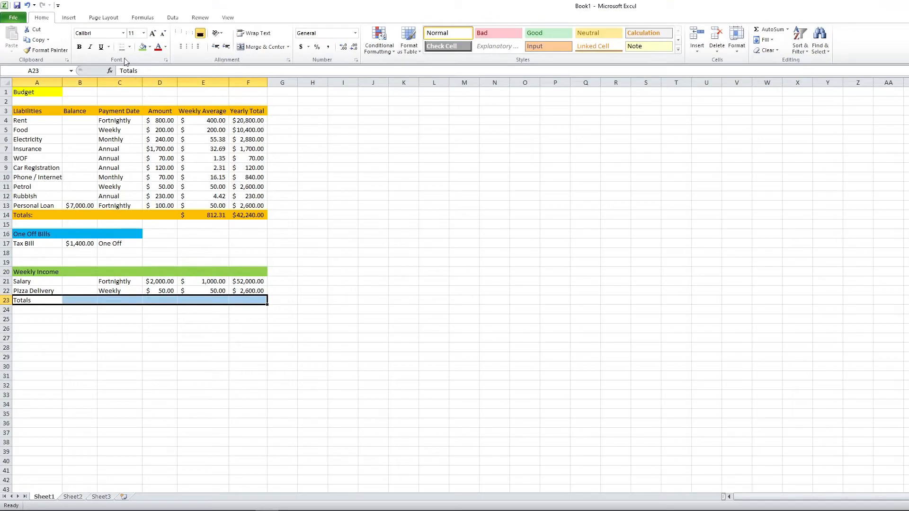
left_click(142, 47)
Add a colon to the label in A23 so it reads Totals:.
left_click(43, 298)
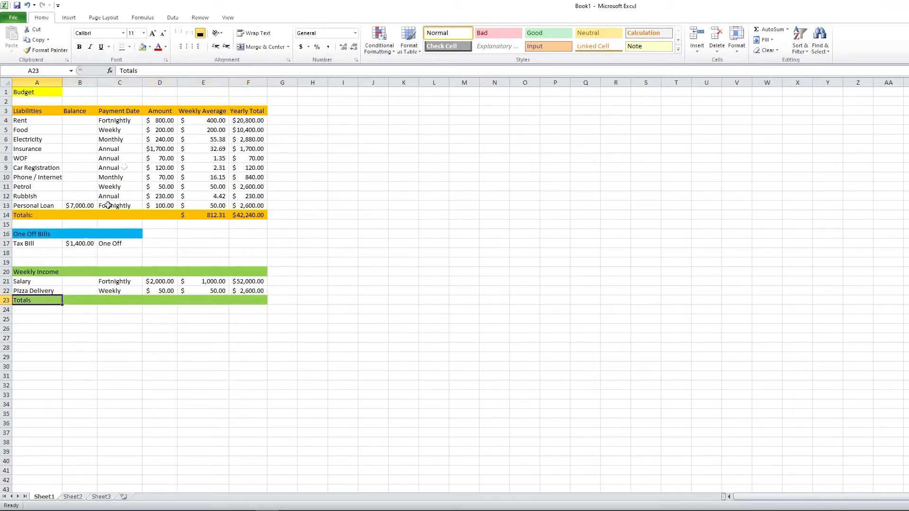
left_click(156, 69)
type(":")
left_click(125, 317)
Total the income's weekly averages in E23 with the formula =sum(e21:e22).
left_click(167, 302)
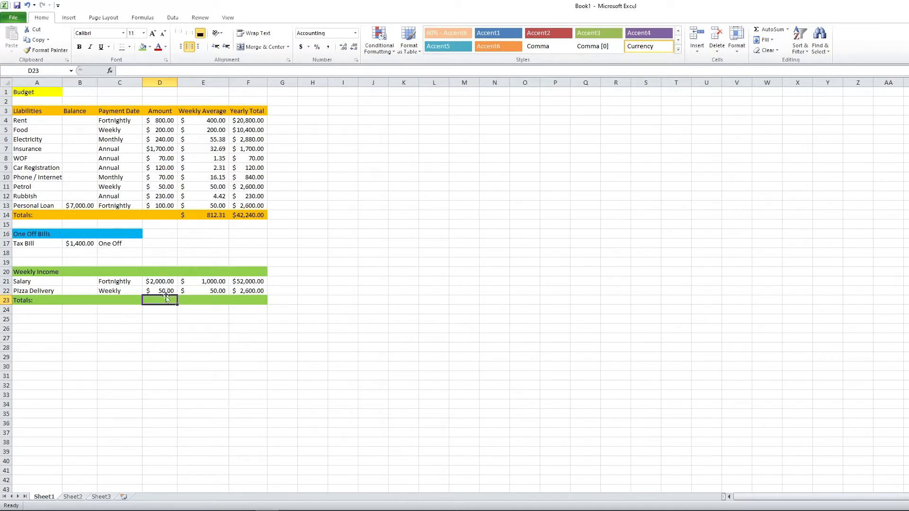
left_click(213, 298)
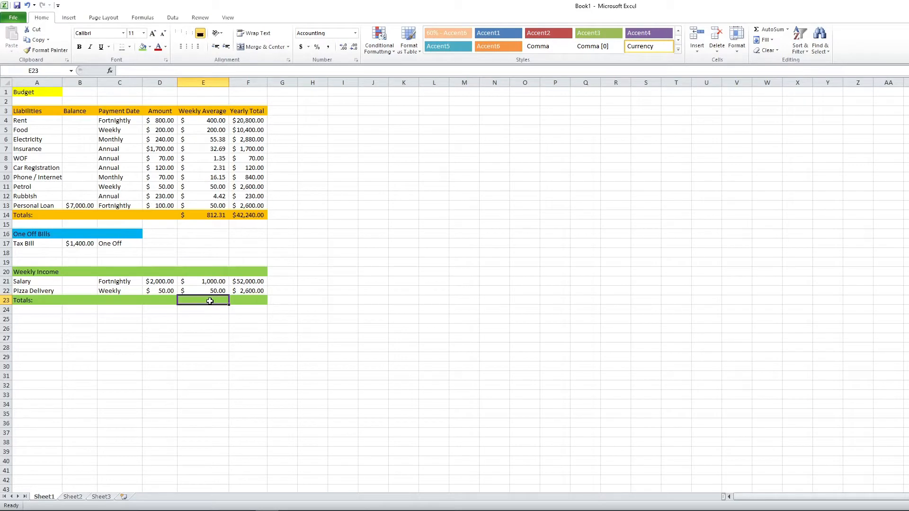
type("=sum(")
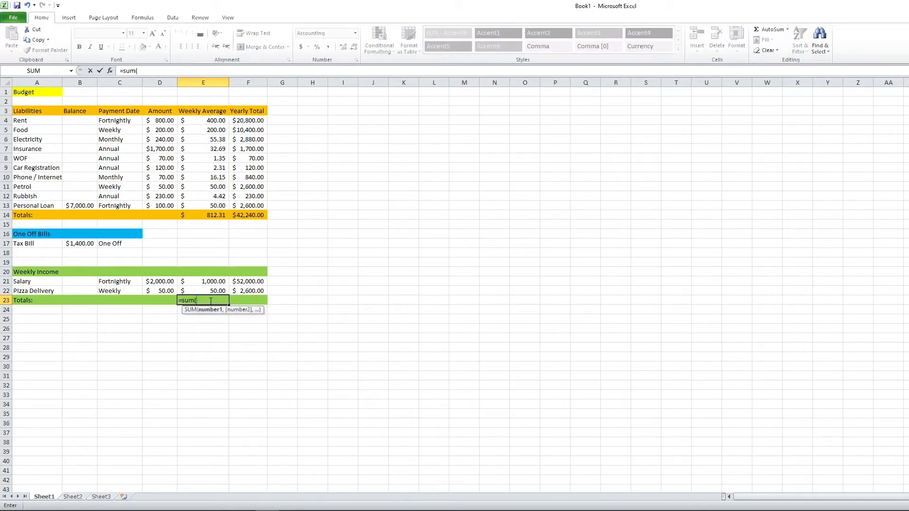
type("e21:e22)")
key("Return")
left_click(211, 300)
key("Tab")
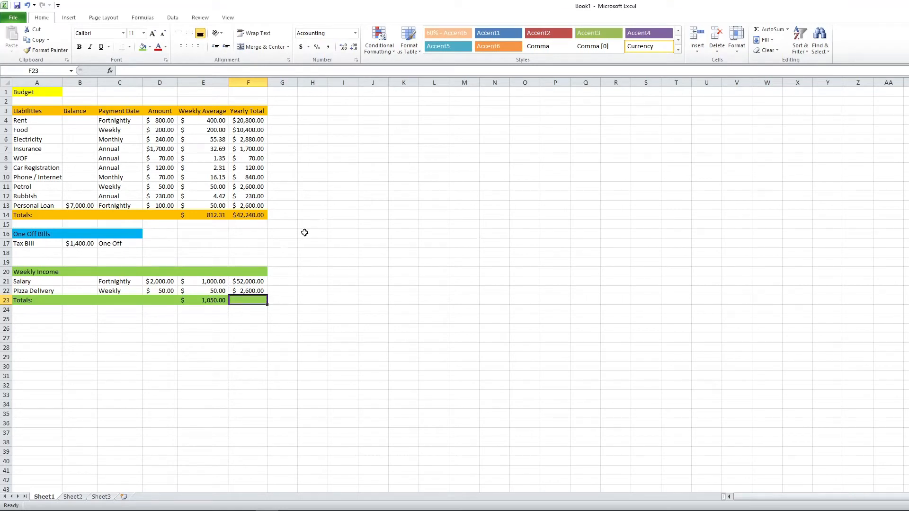
left_click(215, 301)
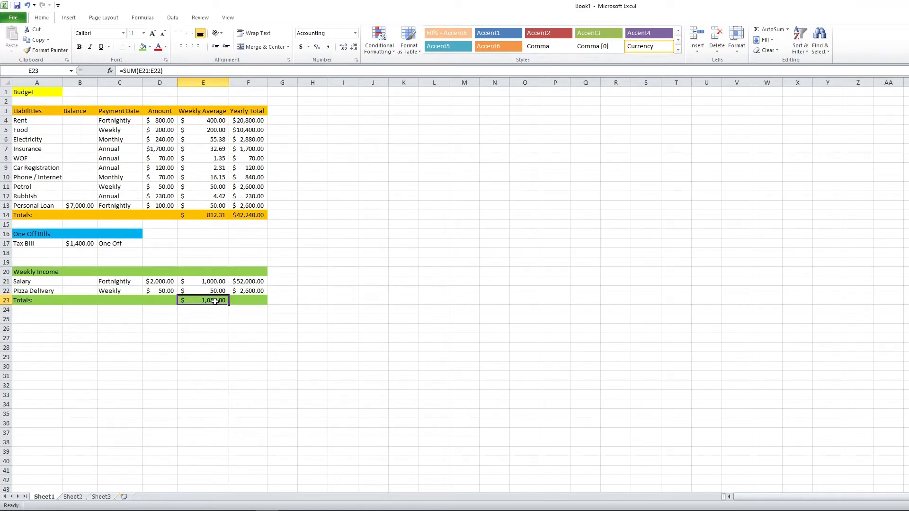
Total the income's yearly amounts in F23 by summing F21:F22.
left_click(251, 299)
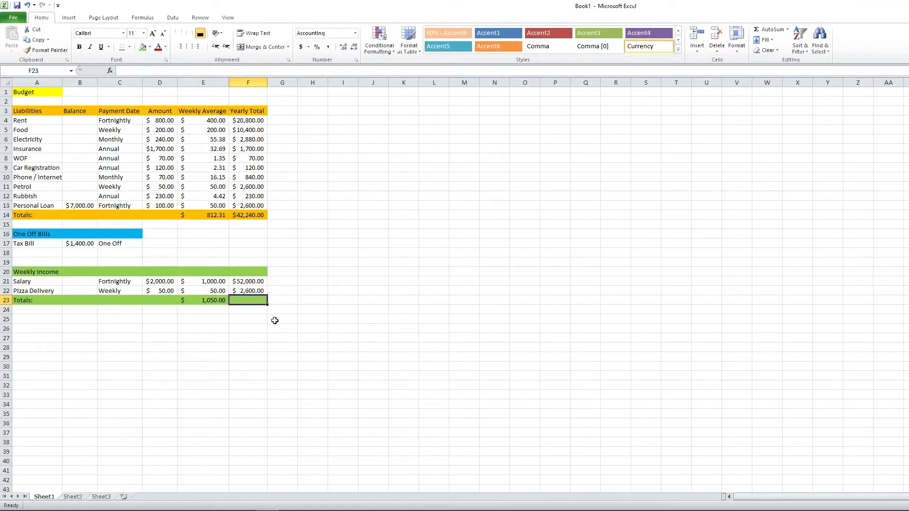
type("=")
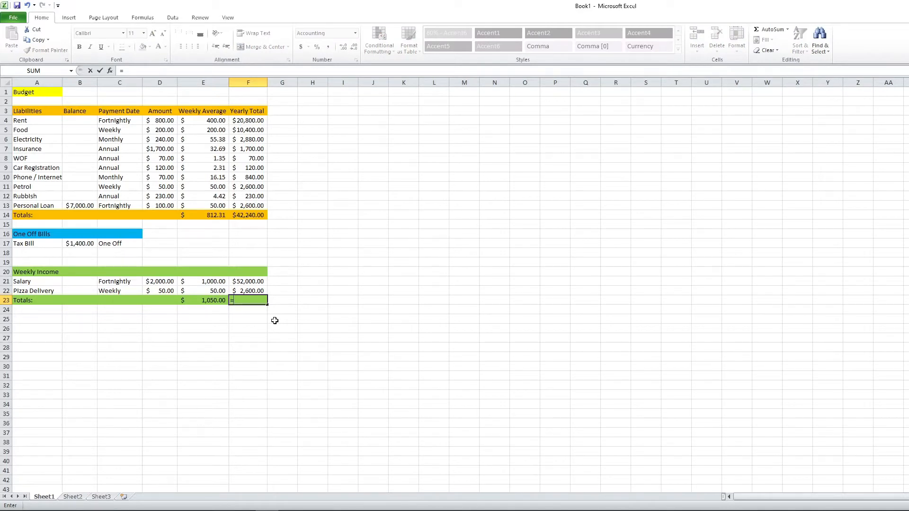
type("sum(")
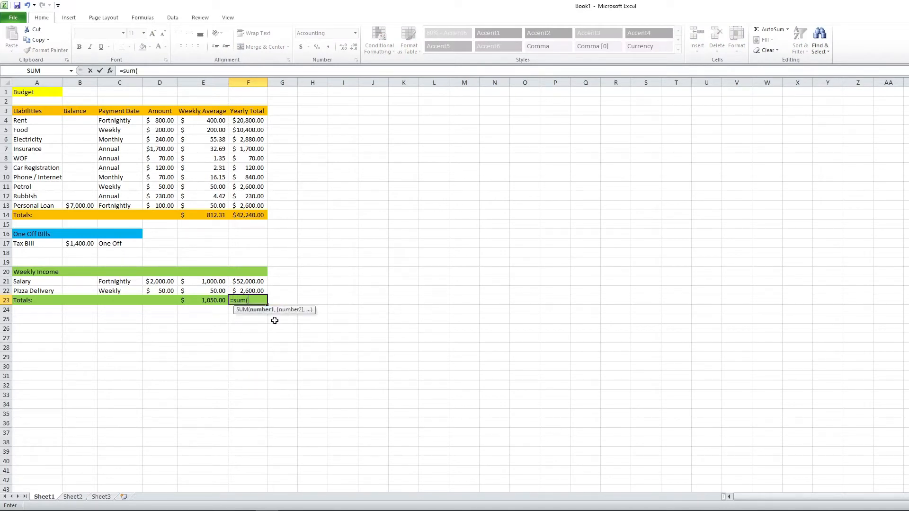
type("f")
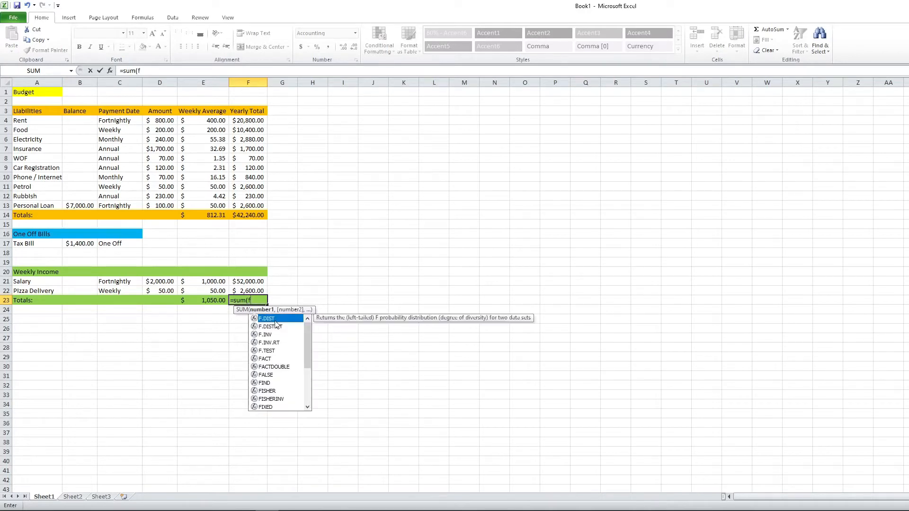
type("21:f22")
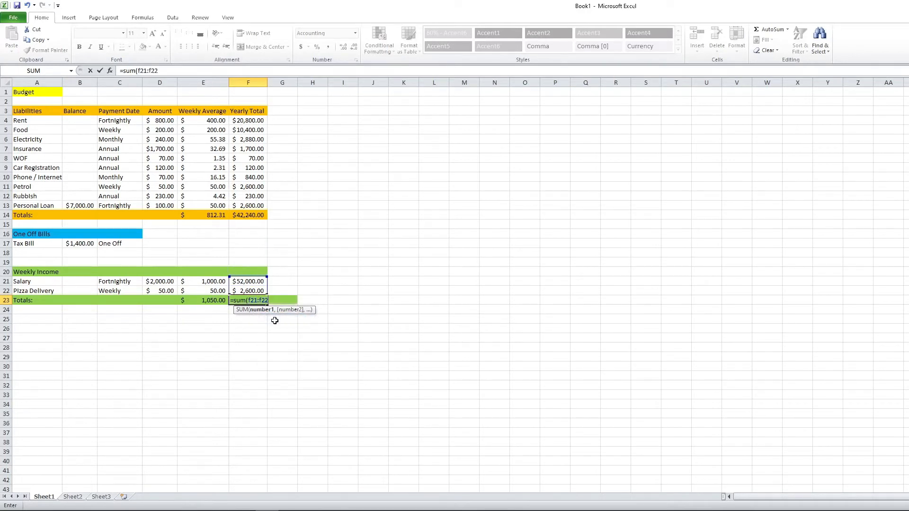
key("Return")
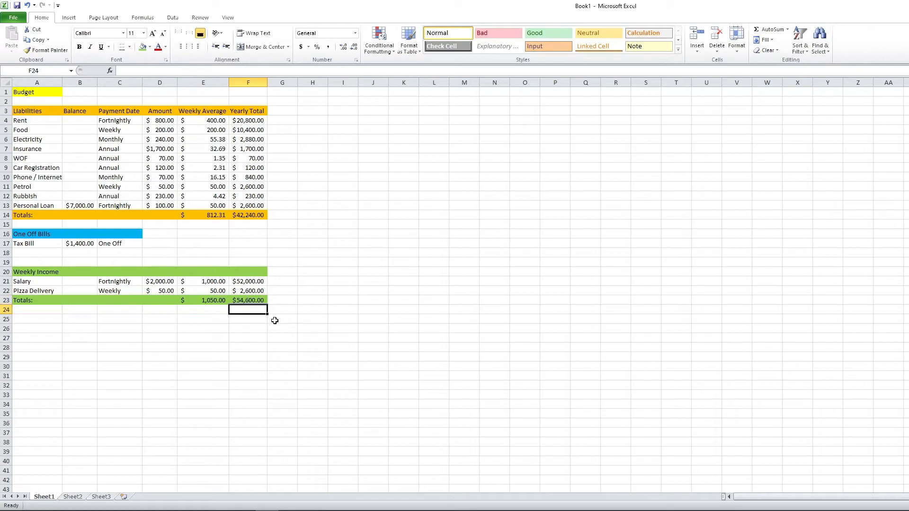
Label A18 Total One Off Bills and autofit column A to its contents.
left_click(29, 317)
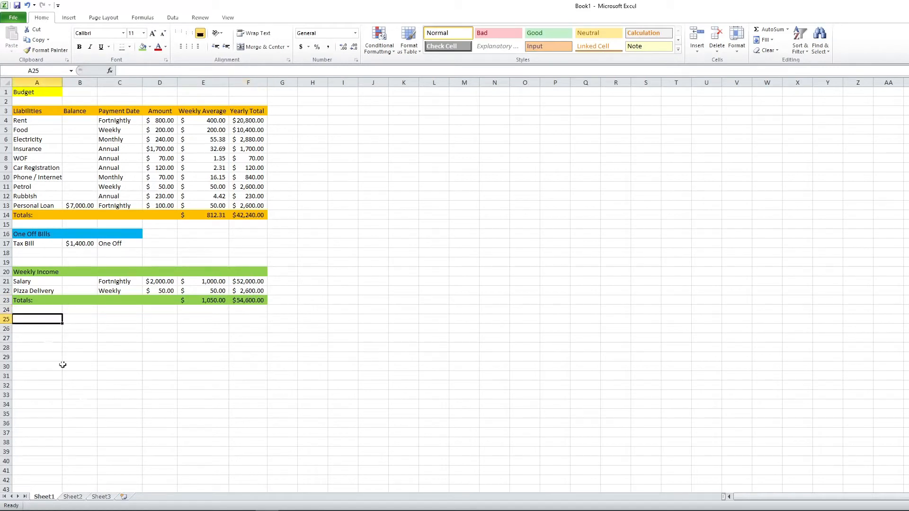
left_click(7, 254)
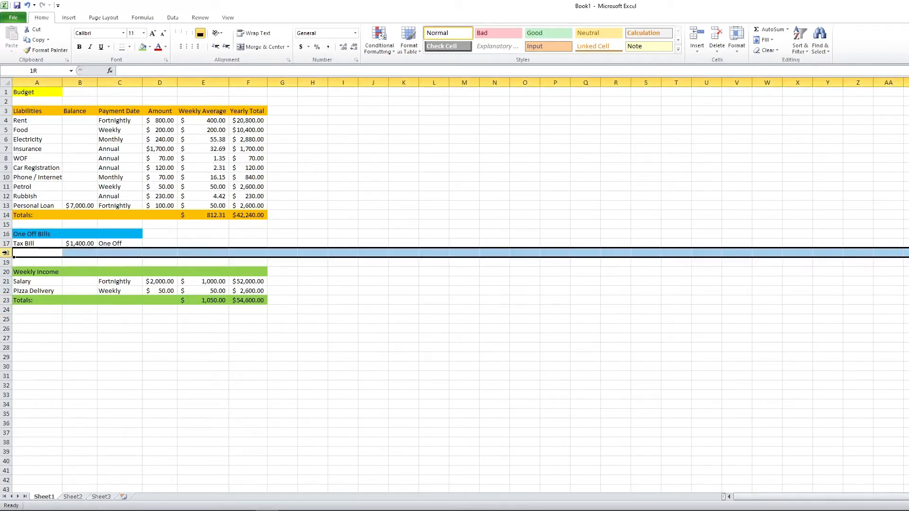
left_click(48, 255)
type("Total One Off Bills")
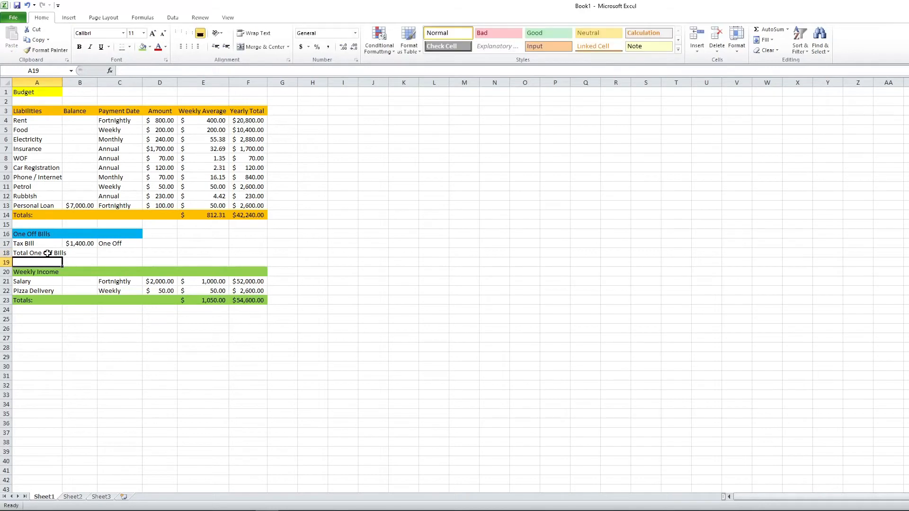
key("Tab")
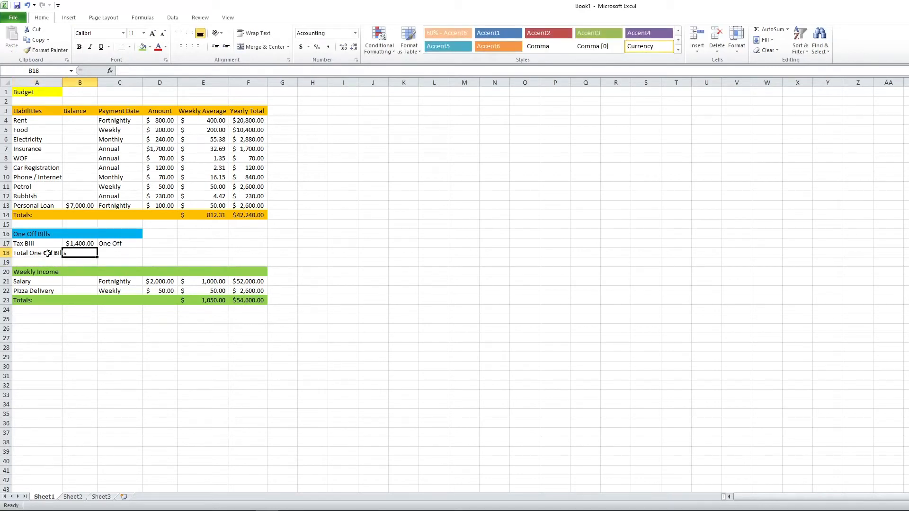
double_click(62, 83)
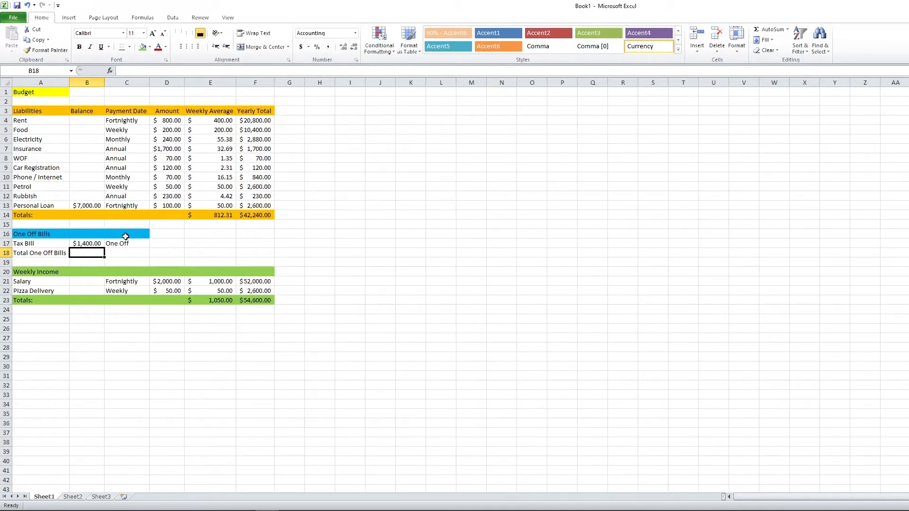
Fill the one-off bills total row A18:C18 with the same blue as its heading row.
left_click(55, 256)
left_click(142, 253, "shift")
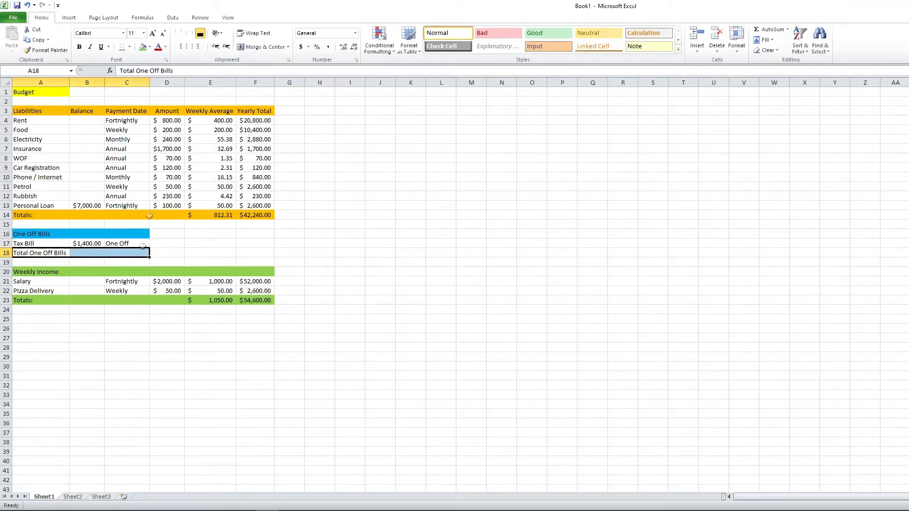
left_click(148, 47)
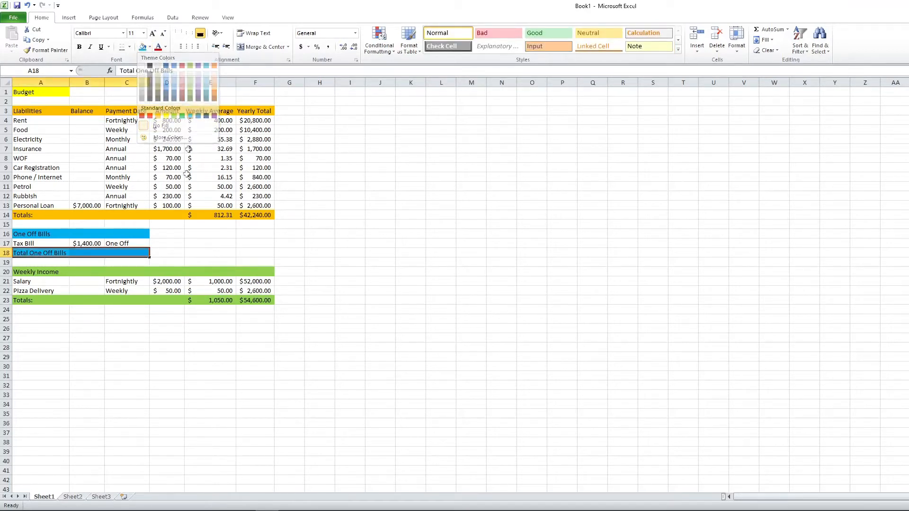
Total the one-off bill balances in B18 with the formula =sum(b17:b17).
left_click(95, 254)
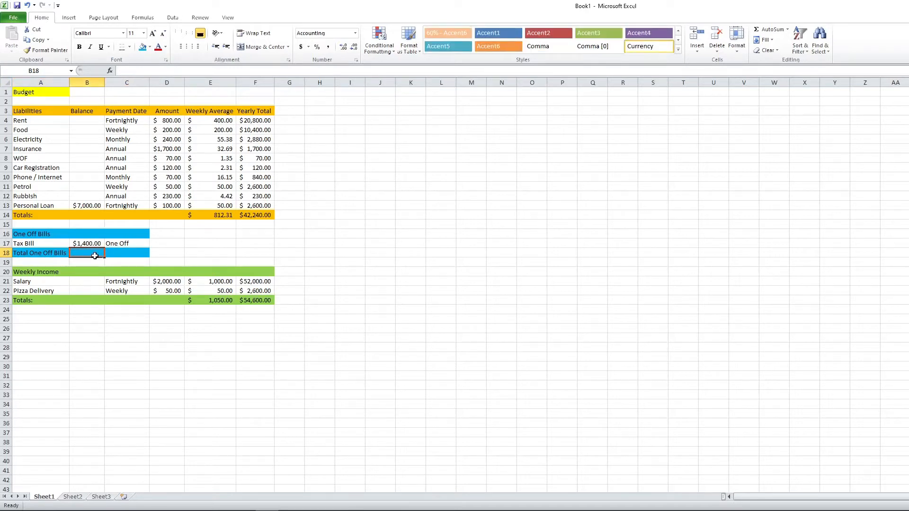
type("=")
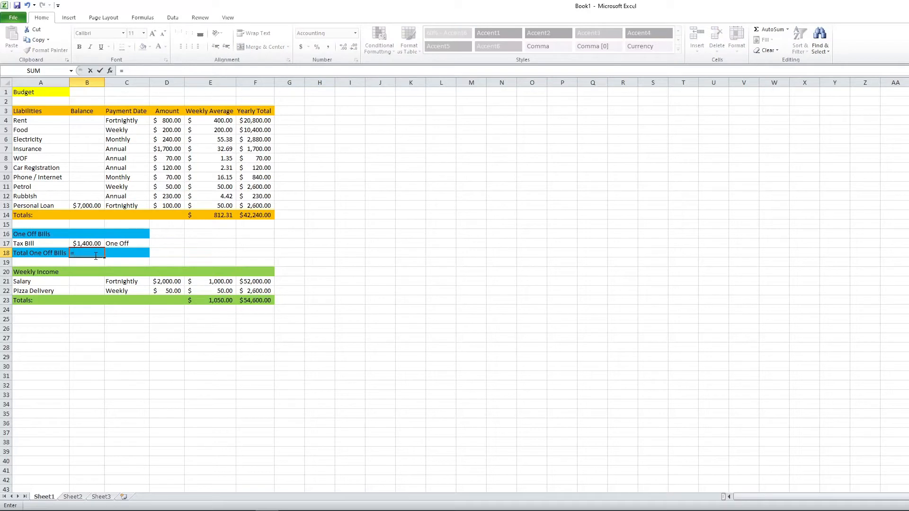
type("sum(")
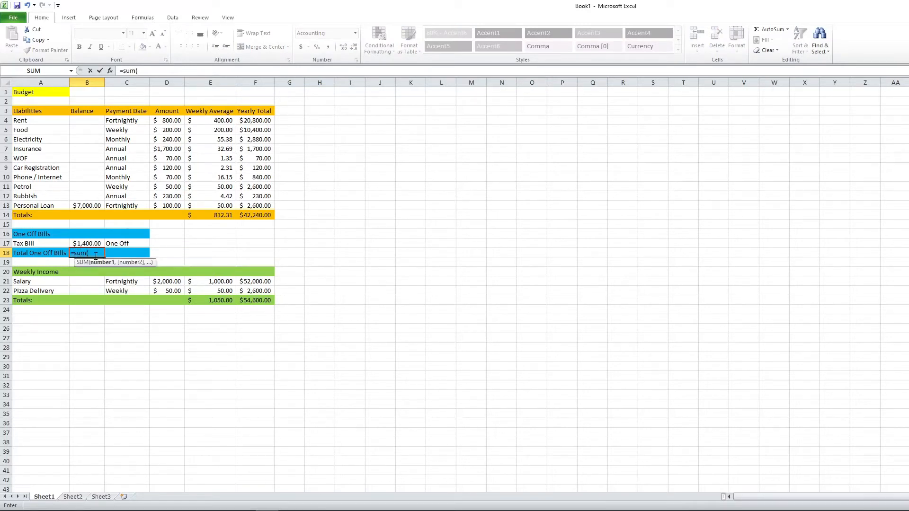
type("b")
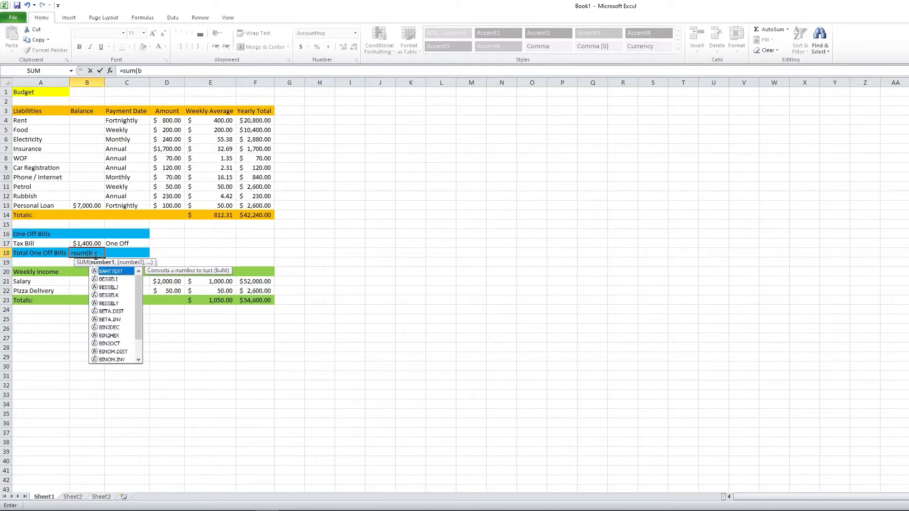
type("17:b")
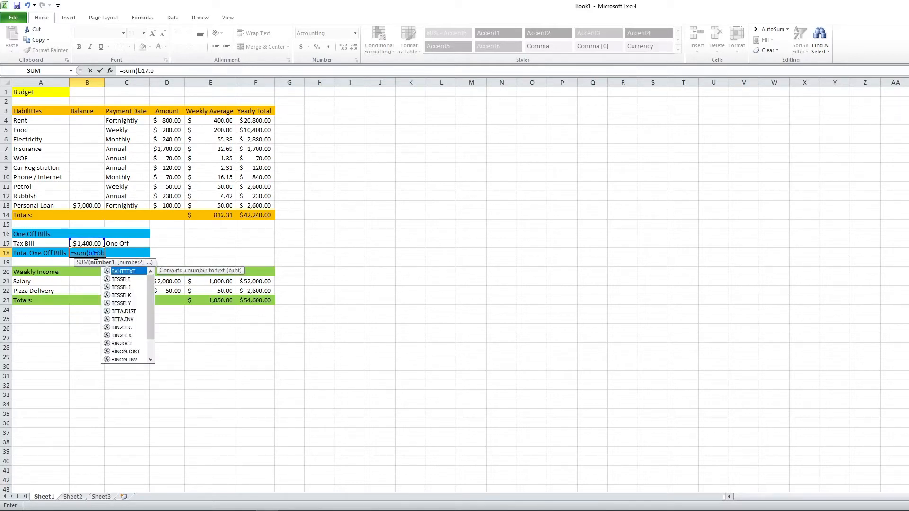
type("17)")
key("Return")
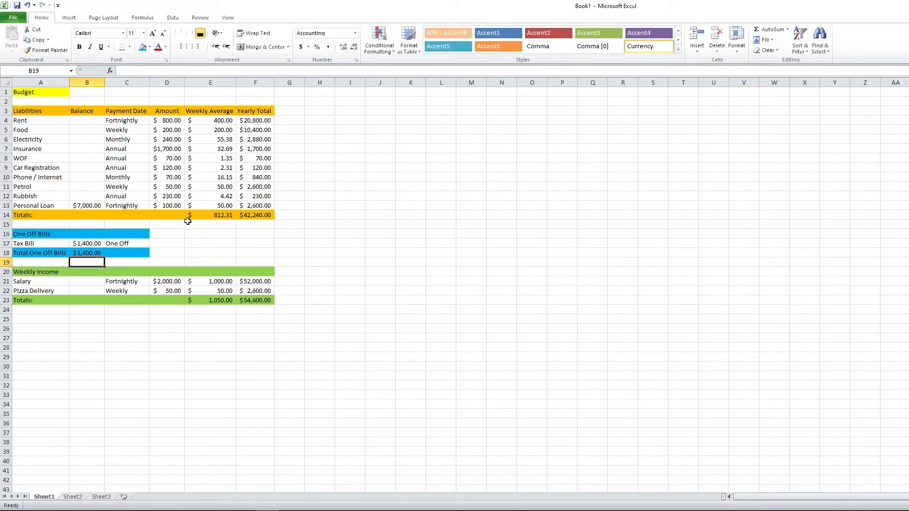
Insert a blank row above Tax Bill in the One Off Bills section and remove the new row's fill colour.
left_click(8, 244)
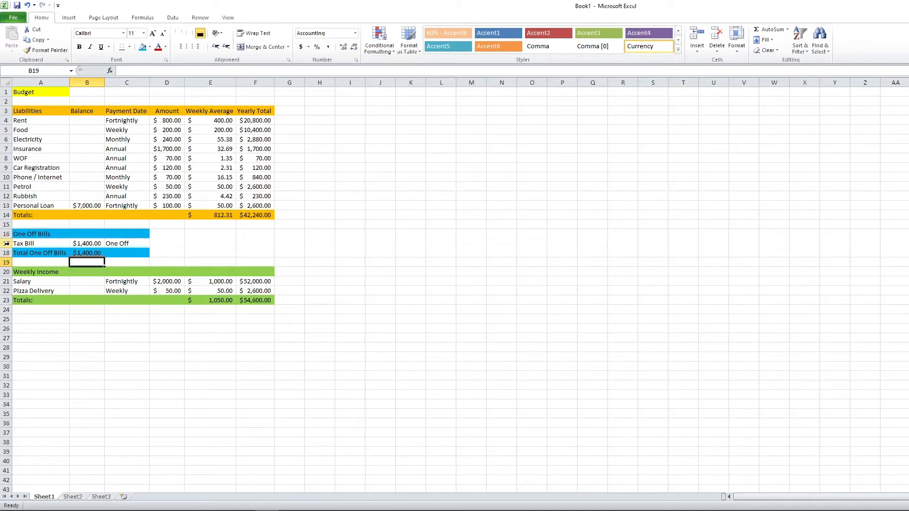
right_click(9, 244)
left_click(42, 305)
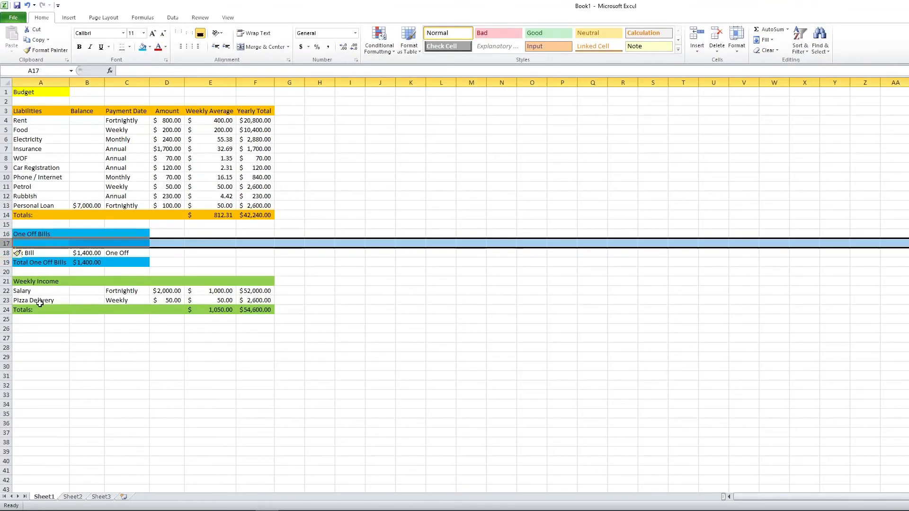
left_click_drag(47, 242, 143, 244)
left_click(149, 47)
left_click(161, 125)
left_click(160, 241)
Fill row 17 with a Haircut bill, a balance of 20.00 and the payment date One Off.
left_click(51, 243)
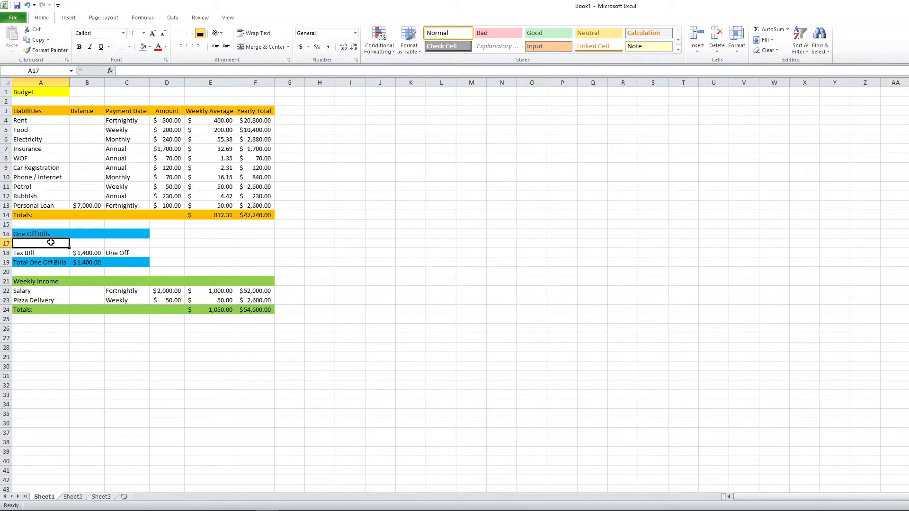
type("Haircut")
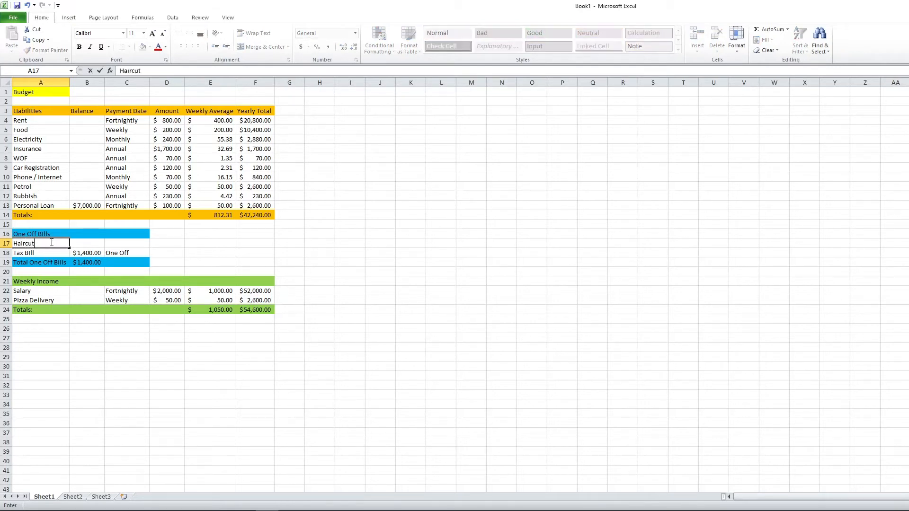
key("Tab")
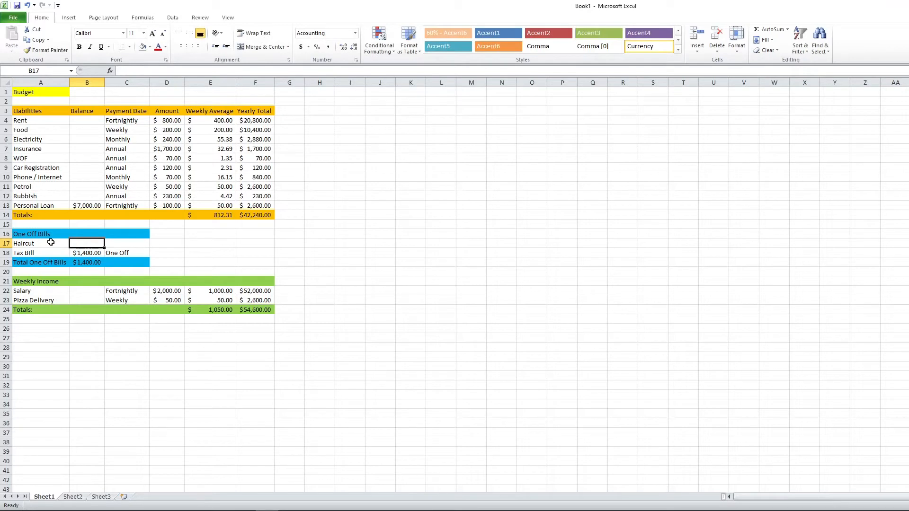
type("20.00")
key("Return")
key("Up")
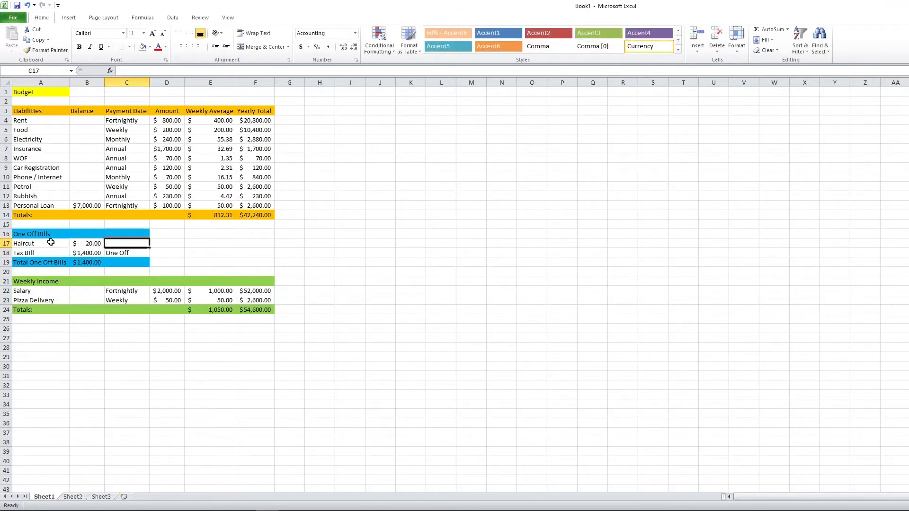
key("Right")
type("One Off")
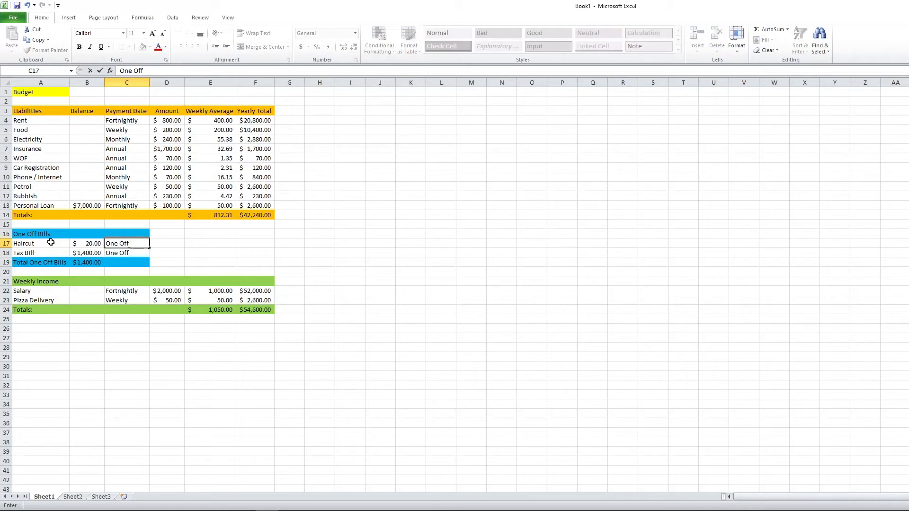
key("Return")
Extend the Total One Off Bills formula in B19 to =SUM(B17:B18).
key("Down")
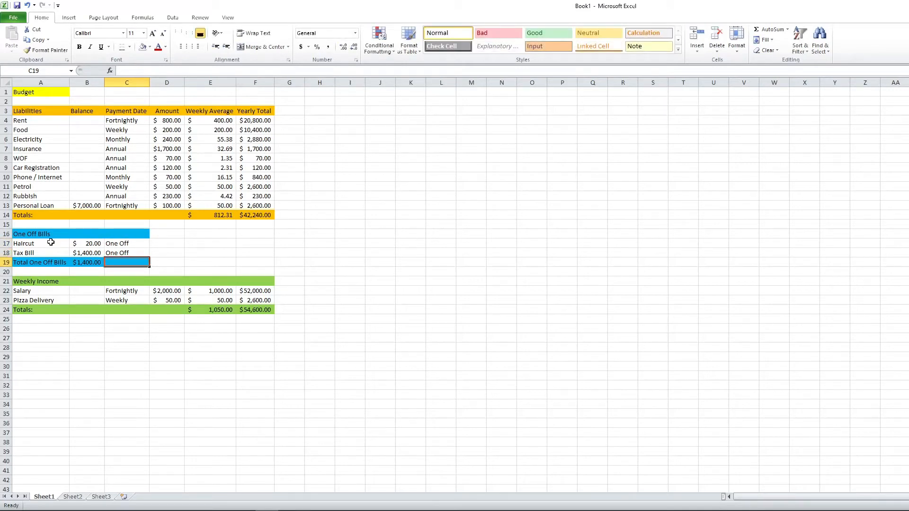
key("Left")
key("Up")
key("Up")
key("Down")
key("Down")
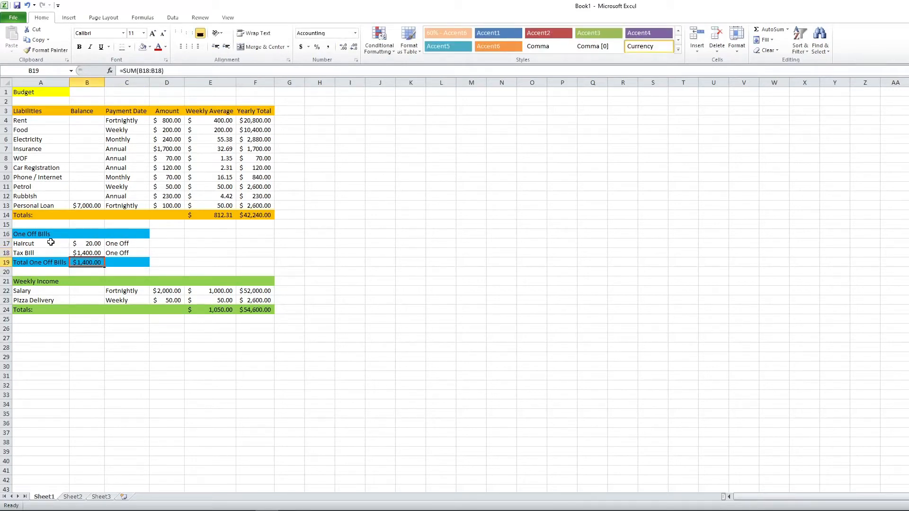
key("F2")
key("Delete")
type("7")
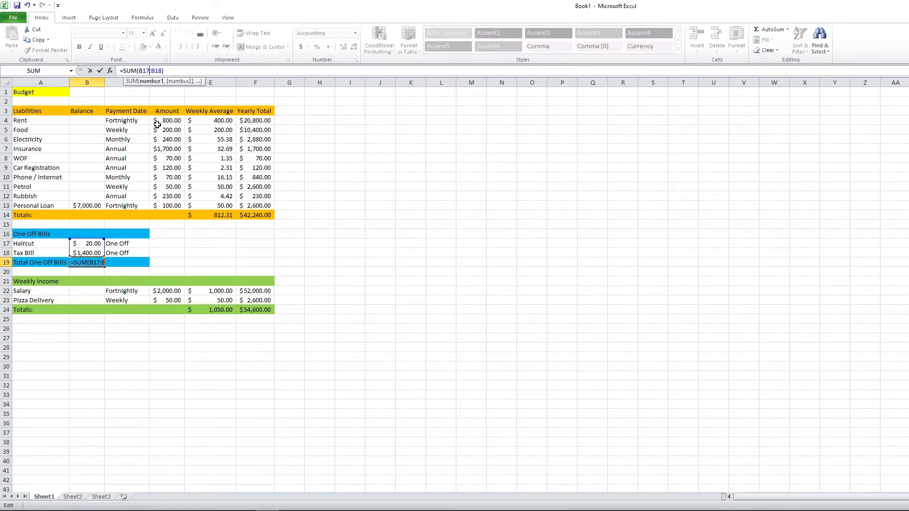
key("Return")
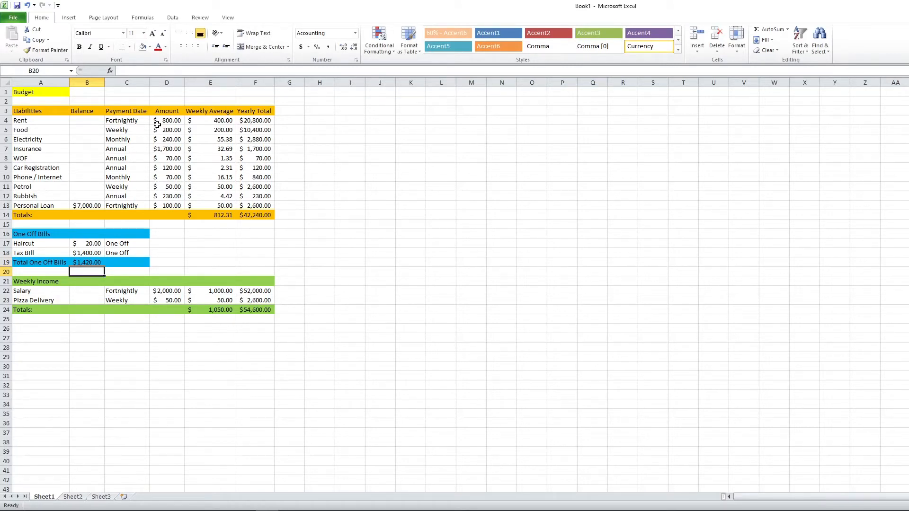
Enter the section heading Assets in A26, below the Weekly Income totals.
key("Down")
key("Down")
key("Down")
key("Down")
key("Down")
key("Down")
key("Left")
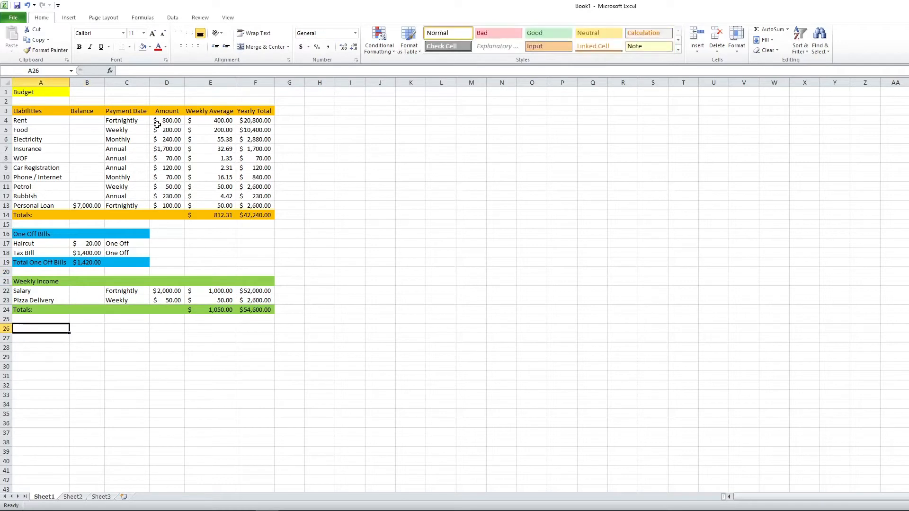
type("Assets")
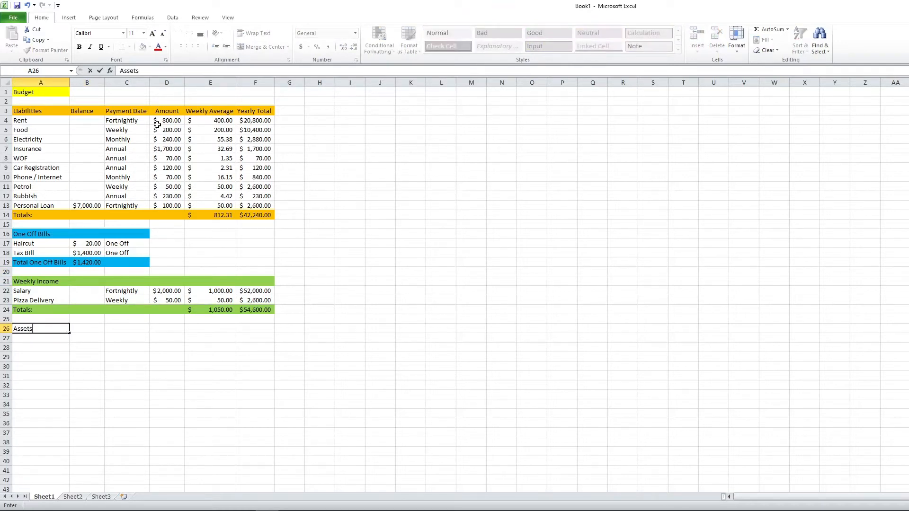
key("Return")
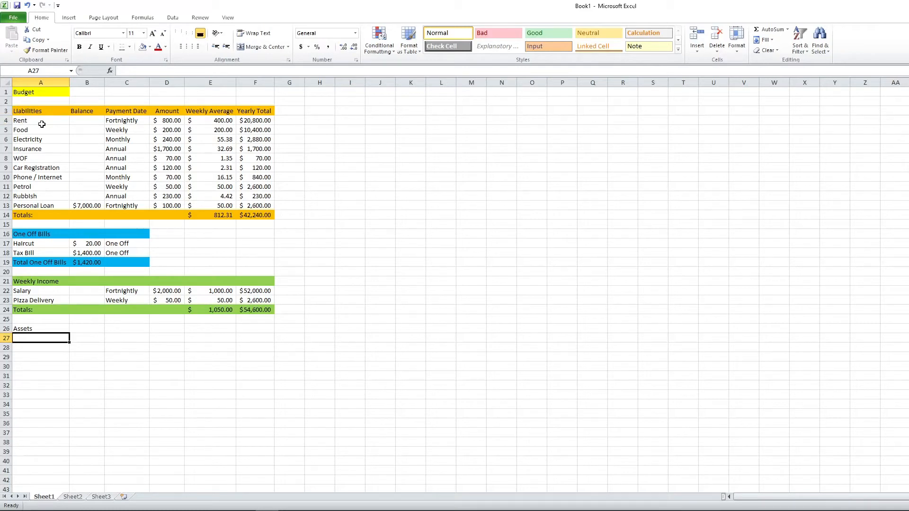
List Bank Account and Sharesies under the Assets heading in A27 and A28.
left_click(53, 331)
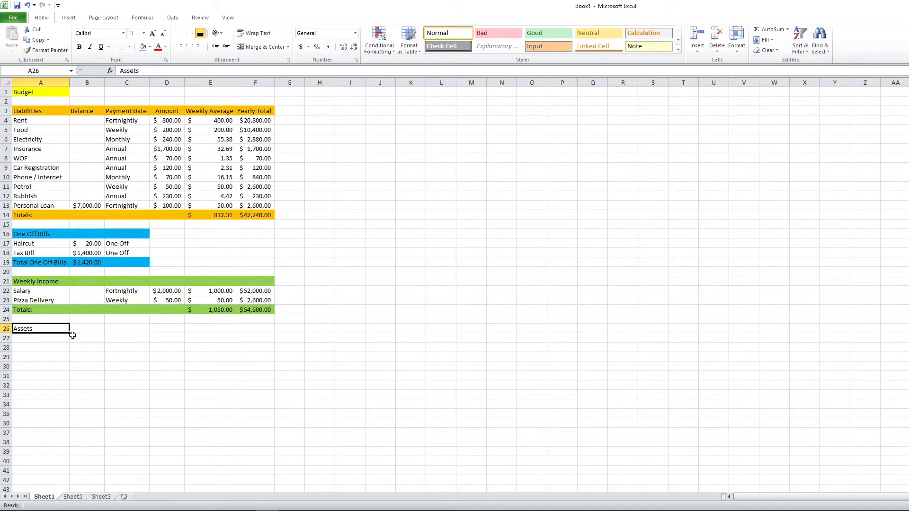
left_click(57, 339)
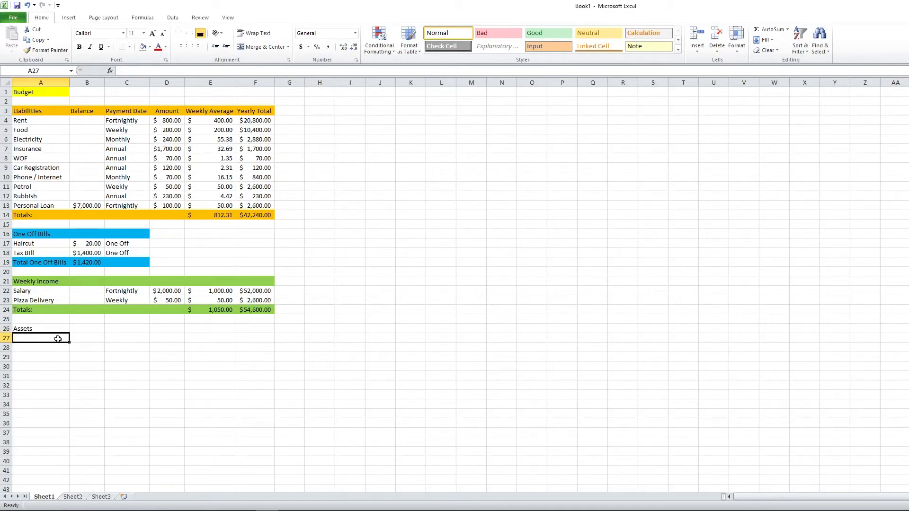
type("Bank Account")
key("Return")
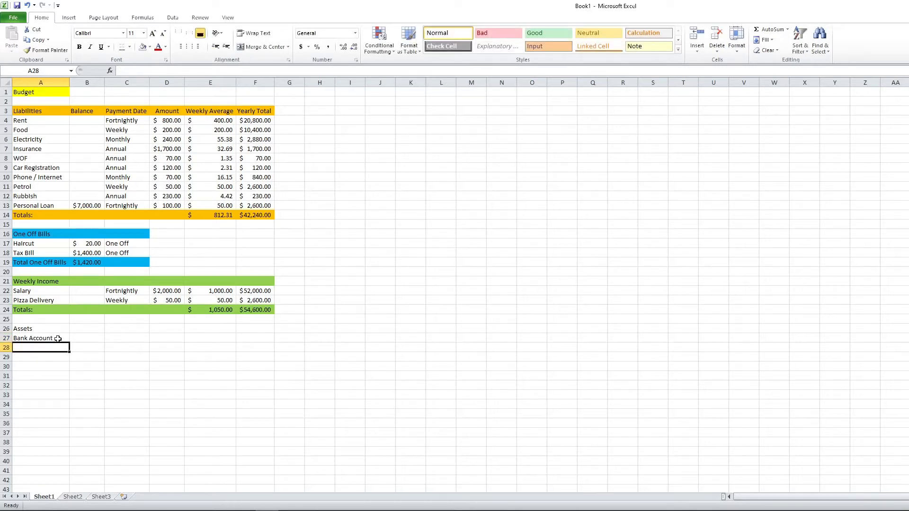
type("Sha")
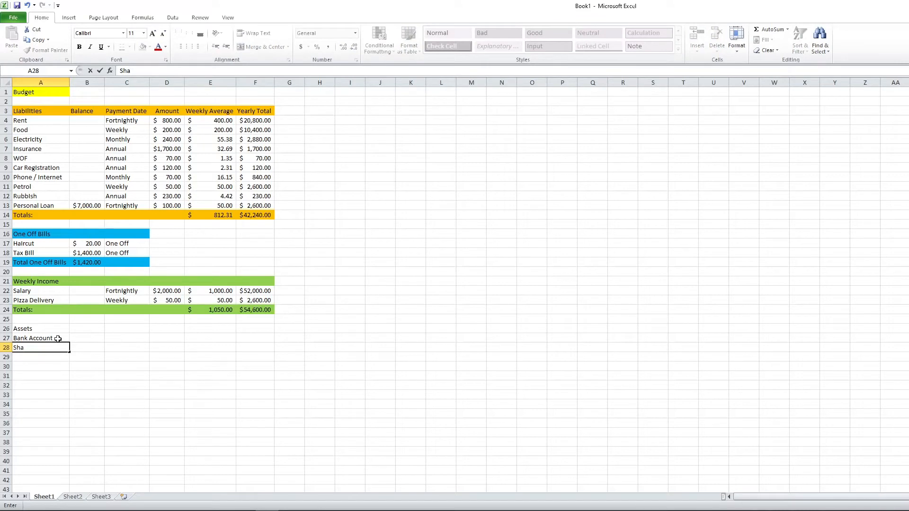
type("resies")
key("Return")
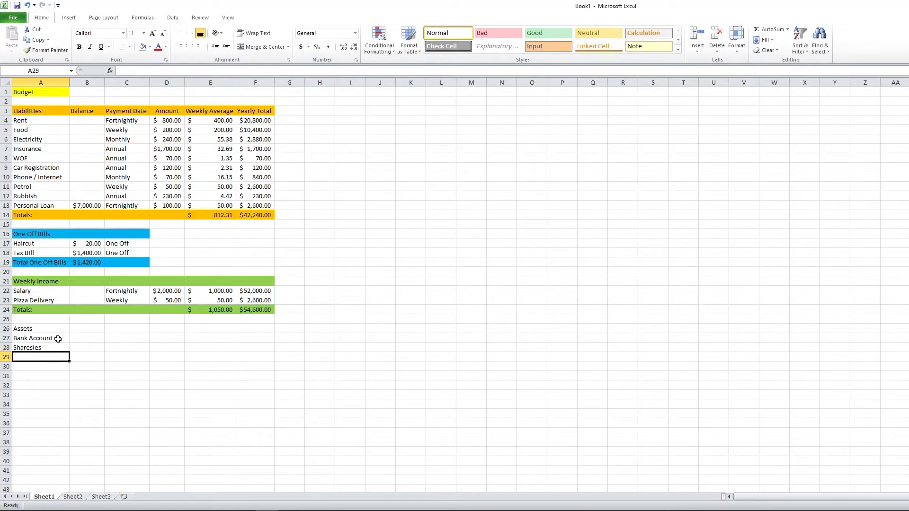
Add InvestNow, Cash and Emergency Money to the assets list in A29 to A31.
type("Invest")
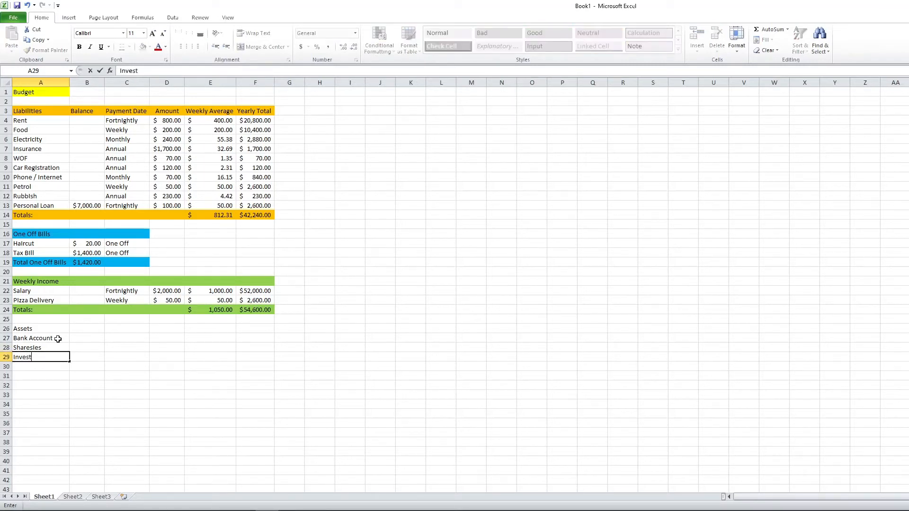
type("Now")
key("Return")
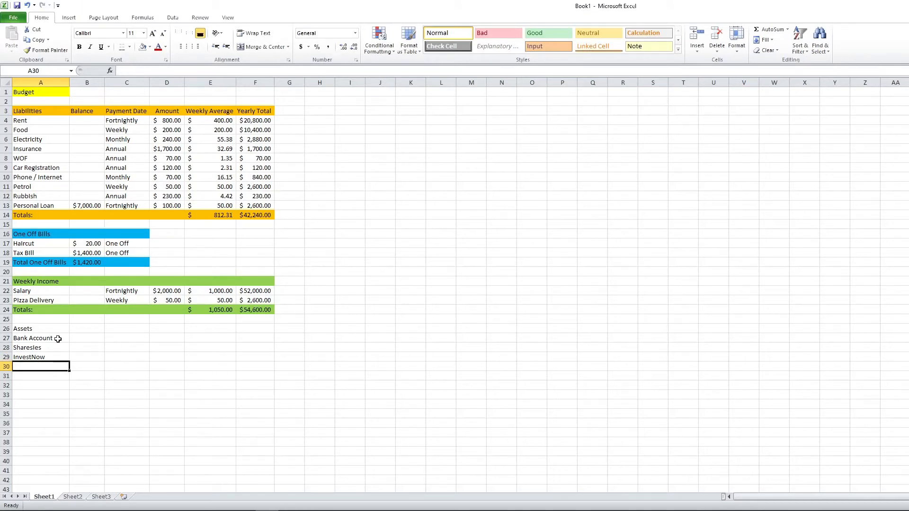
type("Cash")
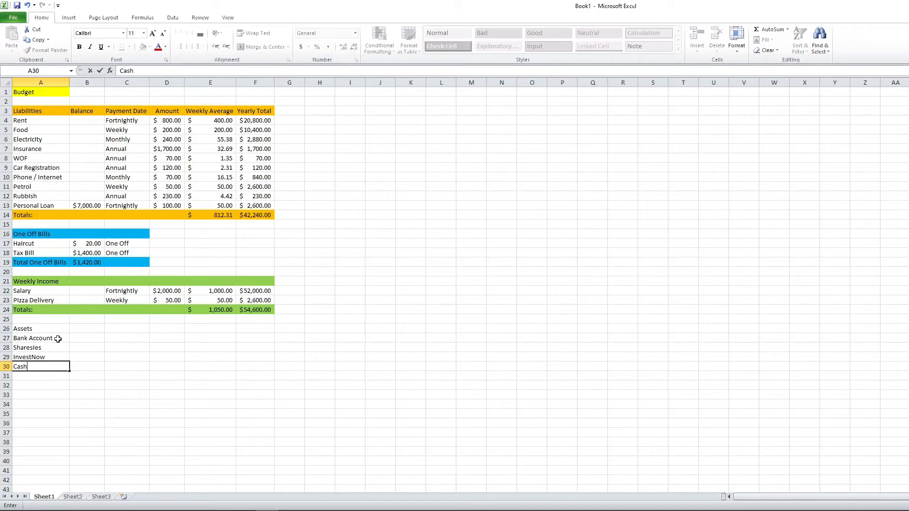
key("Return")
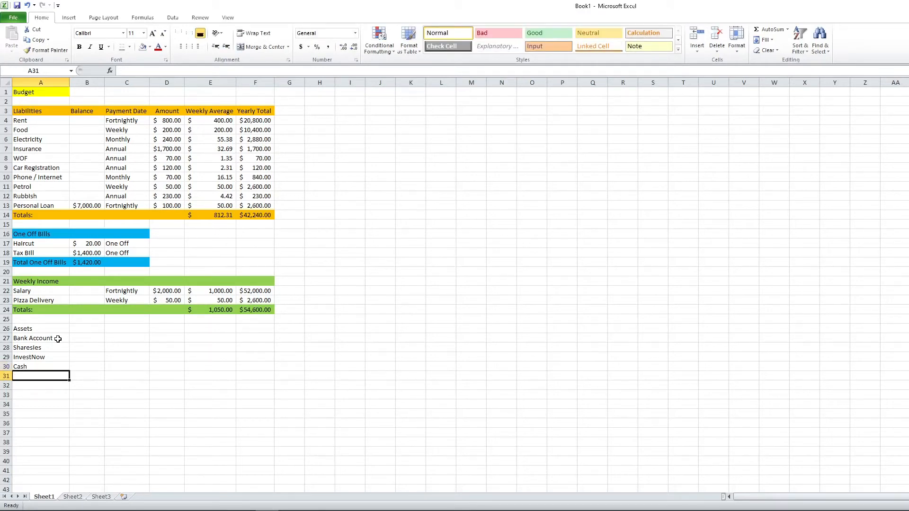
type("E")
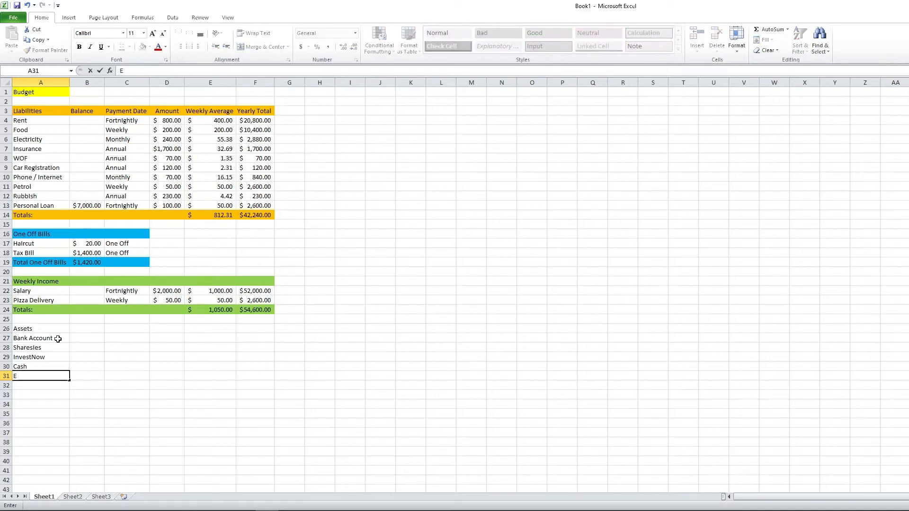
type("mergency Money")
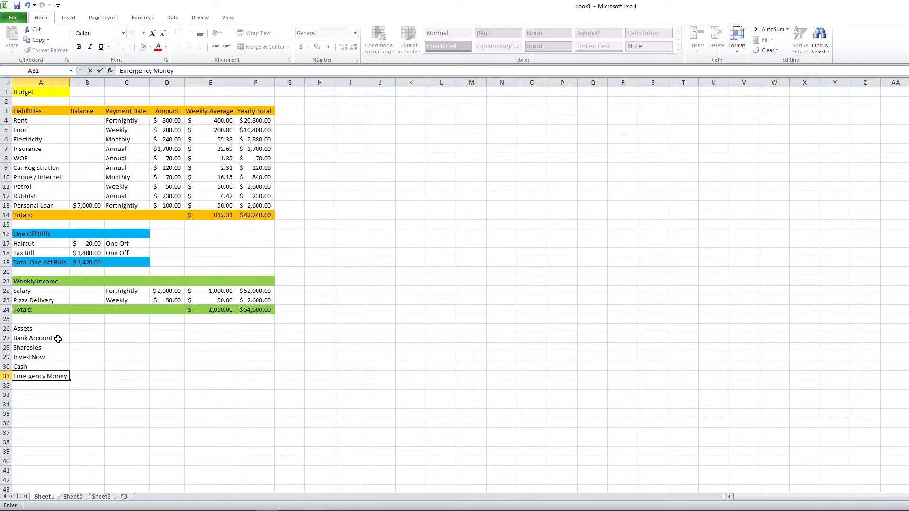
key("Return")
Fill the Assets heading row from A26 to F26 with a light red theme colour.
key("Up")
key("Up")
key("Up")
key("Up")
key("Up")
key("Up")
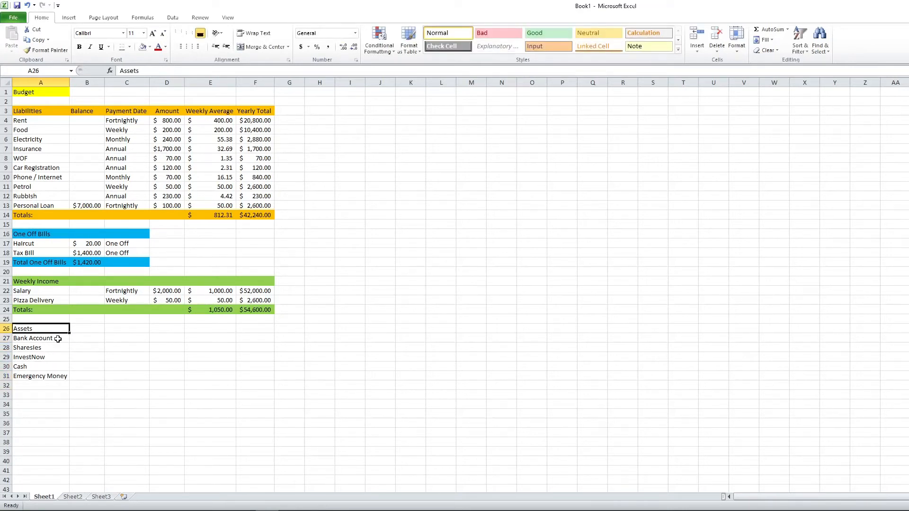
left_click(255, 329, "shift")
left_click(151, 48)
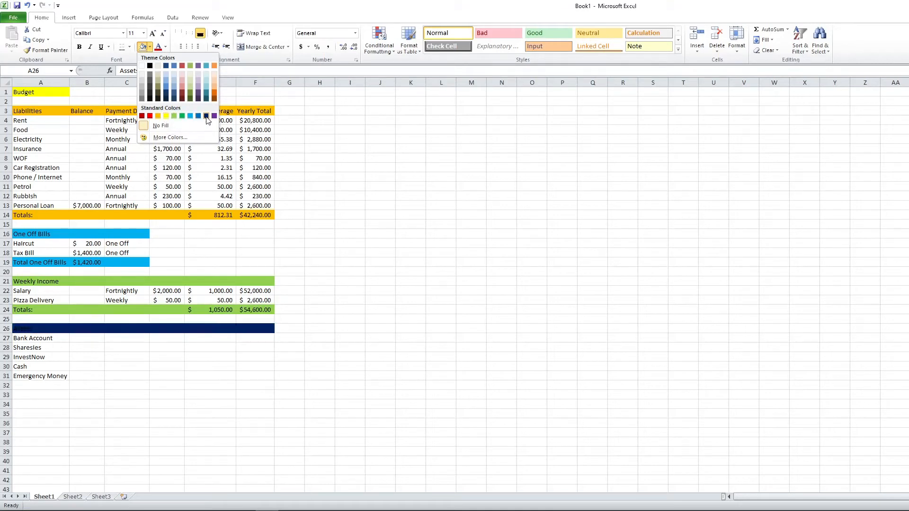
left_click(181, 86)
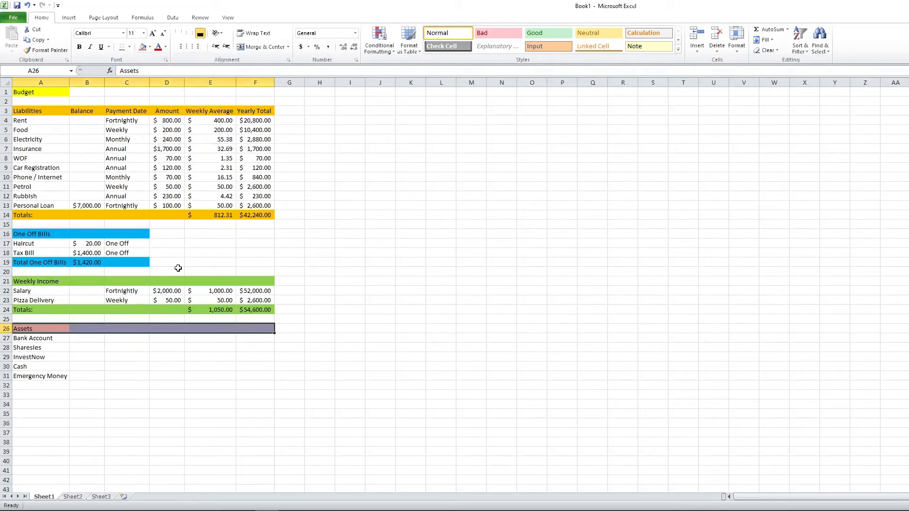
Enter the column heading Value in B26 beside Assets.
left_click(86, 339)
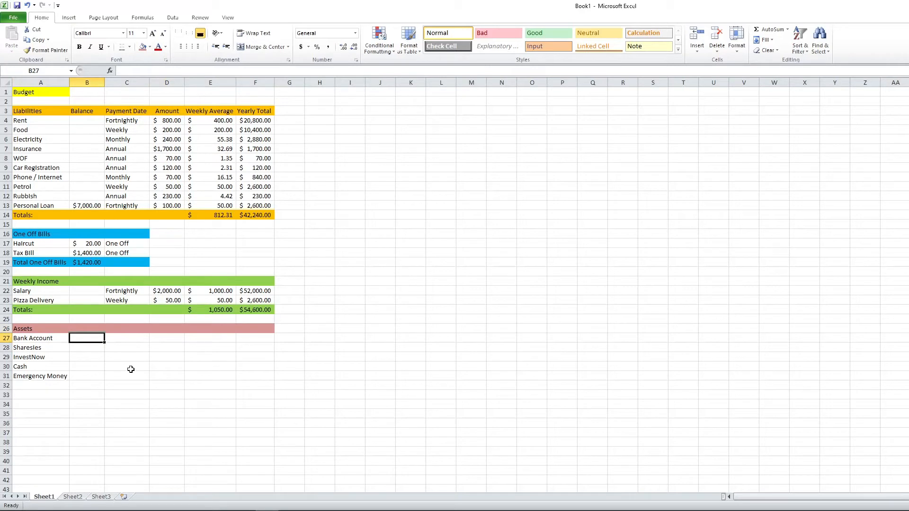
left_click(88, 330)
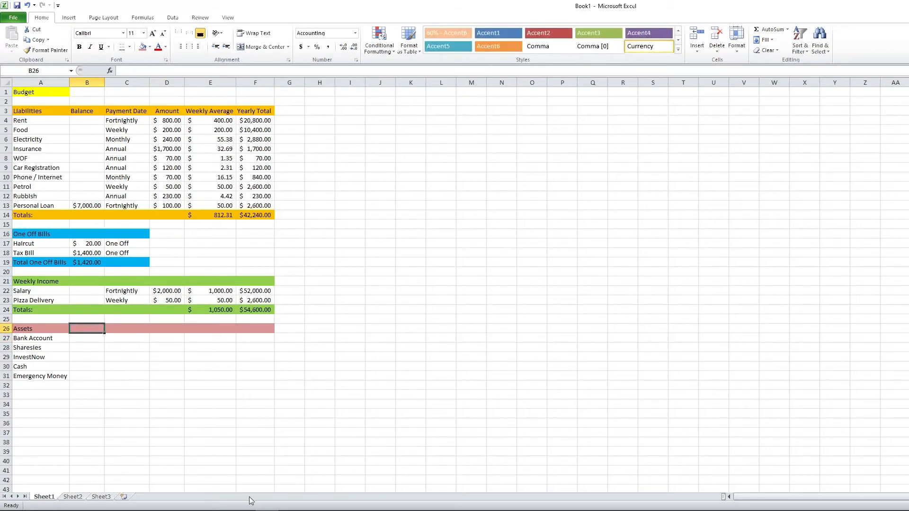
type("Value")
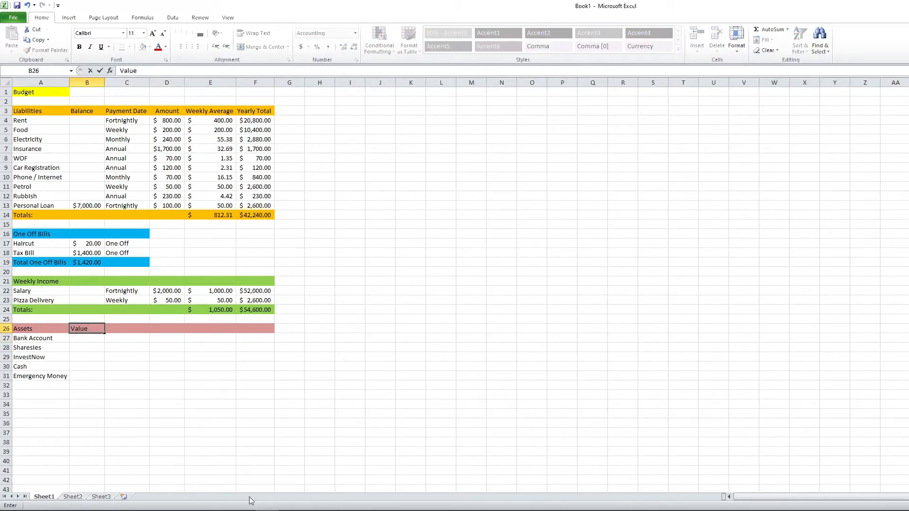
key("Return")
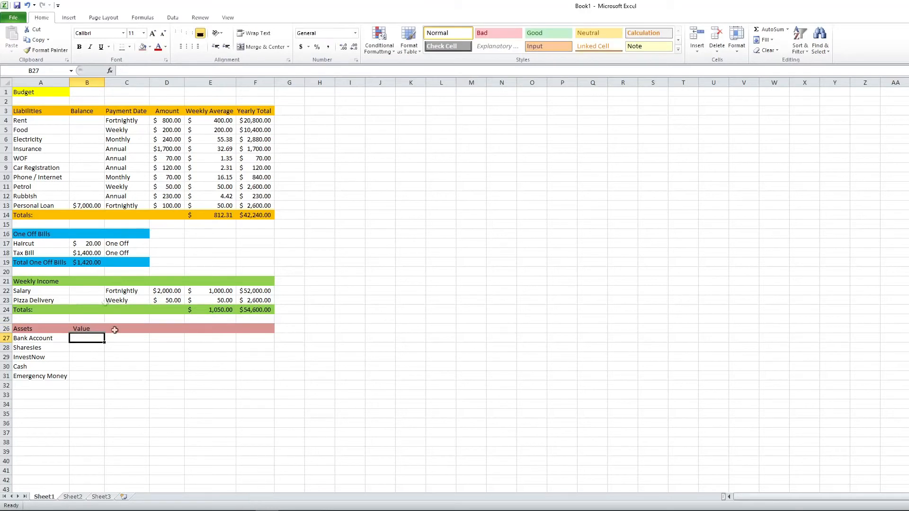
Make the One Off Bills heading in A16 and the Budget title in A1 bold.
left_click(29, 234)
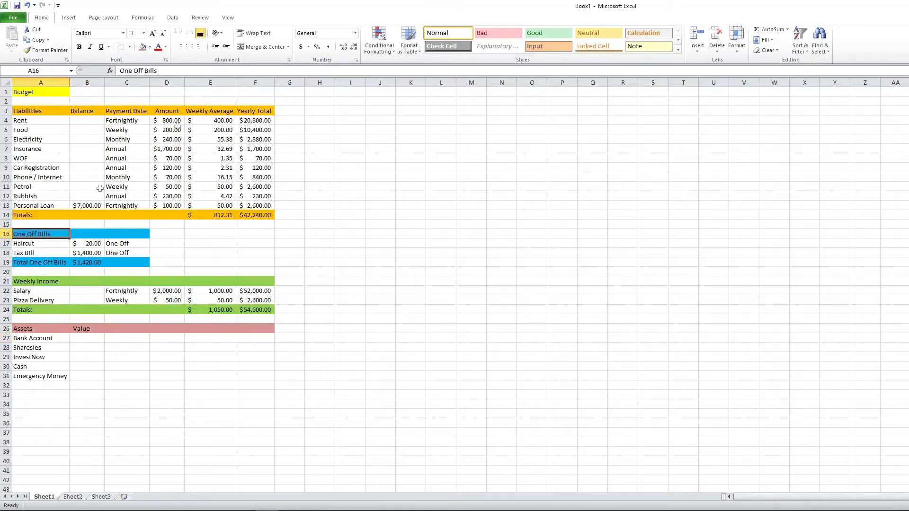
left_click(79, 47)
left_click(29, 92)
left_click(79, 46)
Make the Liabilities header row A3:F3 bold and centre its text.
left_click_drag(45, 110, 246, 104)
left_click(79, 46)
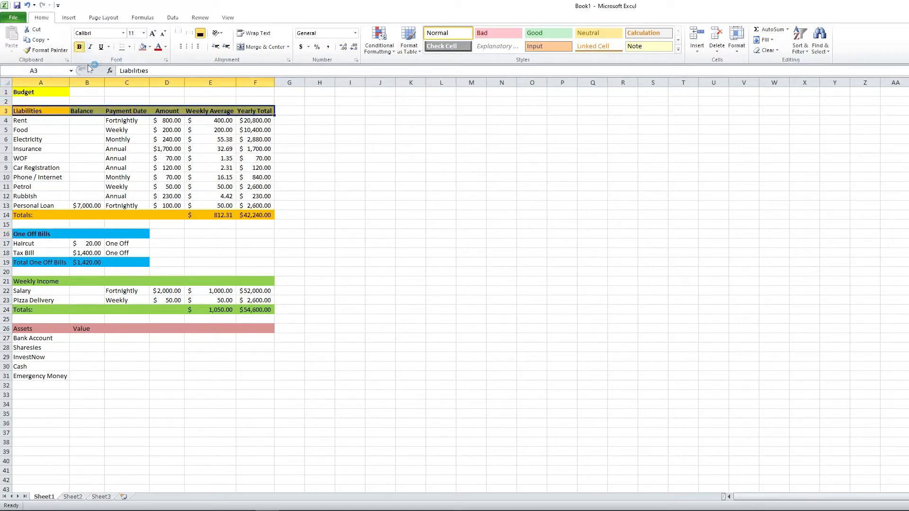
left_click(189, 46)
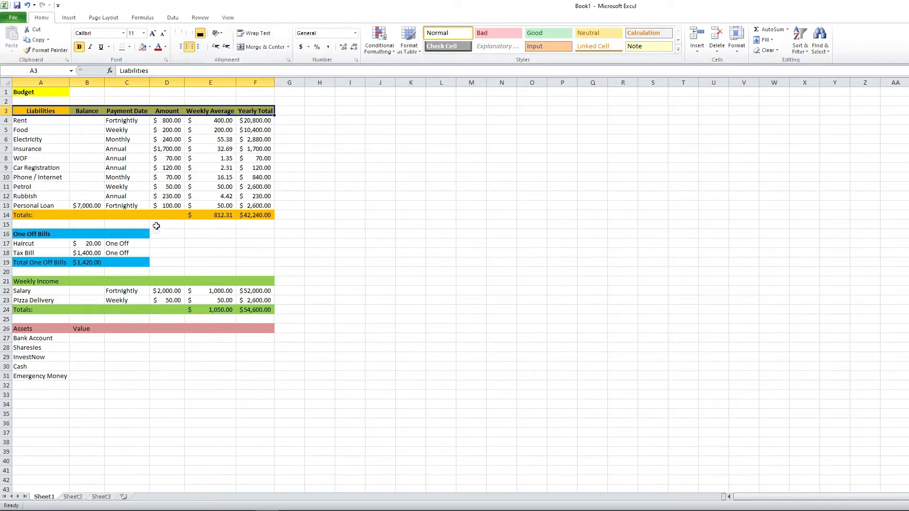
Make the Liabilities Totals label in A14 and the Total One Off Bills label in A19 bold.
left_click(38, 218)
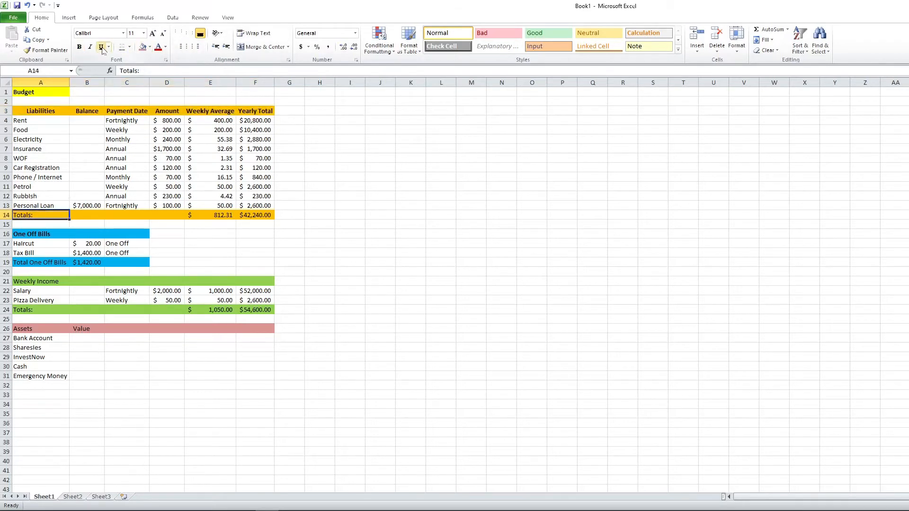
left_click(79, 47)
left_click(41, 262)
left_click(80, 47)
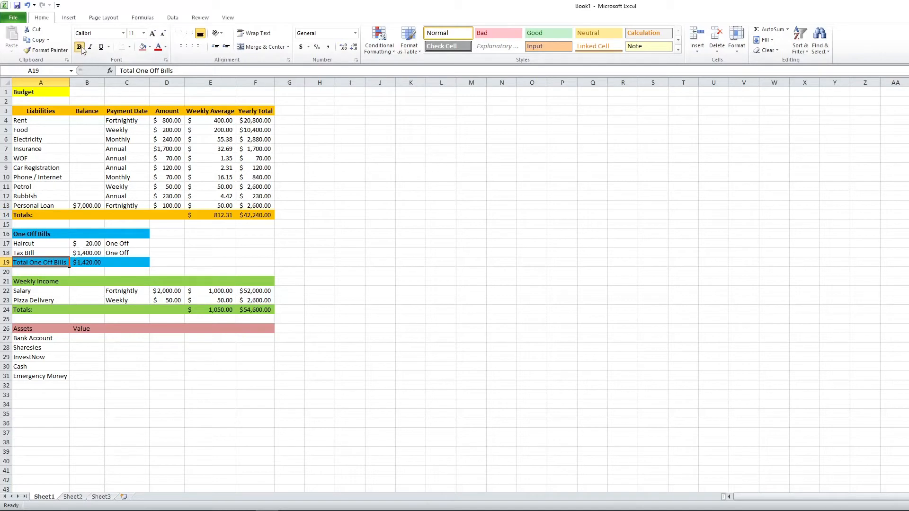
Make the Weekly Income heading in A21 and its Totals label in A24 bold.
left_click(106, 372)
left_click(28, 284)
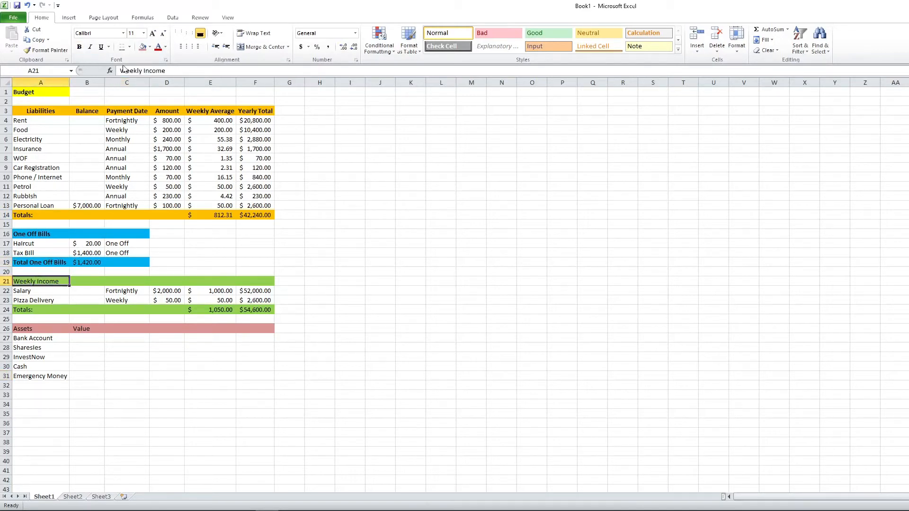
left_click(81, 47)
left_click(28, 311)
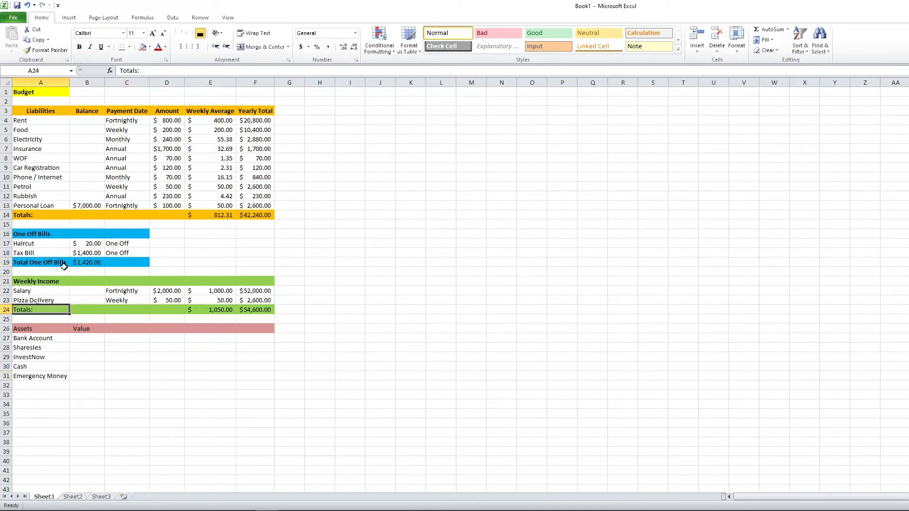
left_click(79, 47)
Make the Assets and Value headings in A26:B26 bold and centred, and centre the Weekly Income heading in A21.
left_click_drag(27, 328, 82, 328)
left_click(79, 46)
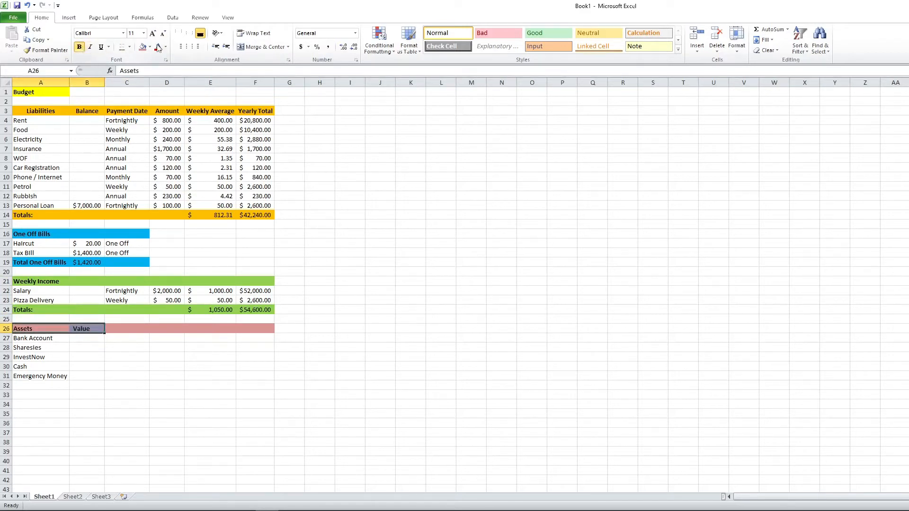
left_click(189, 49)
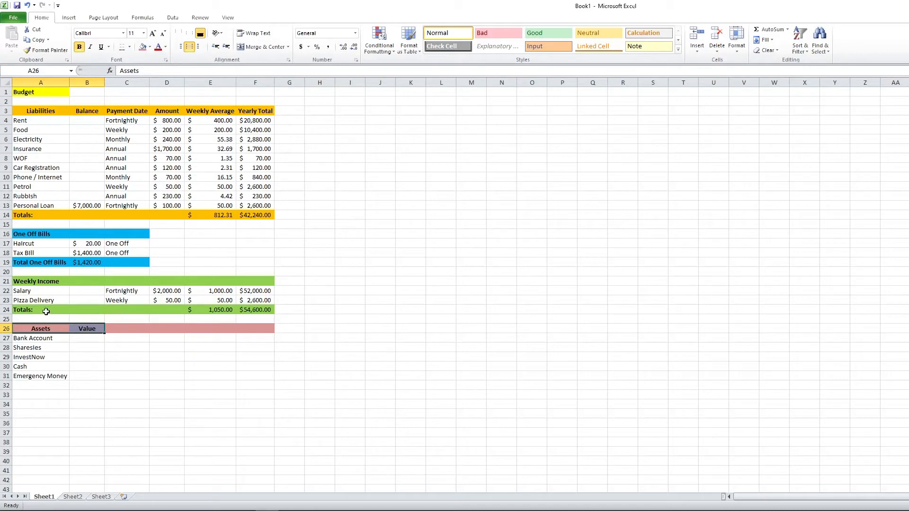
left_click(40, 280)
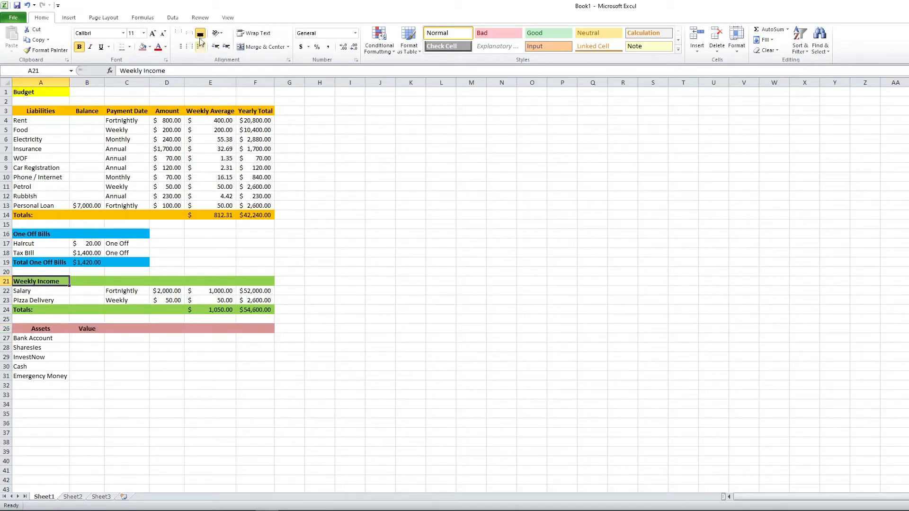
left_click(189, 47)
left_click(52, 310)
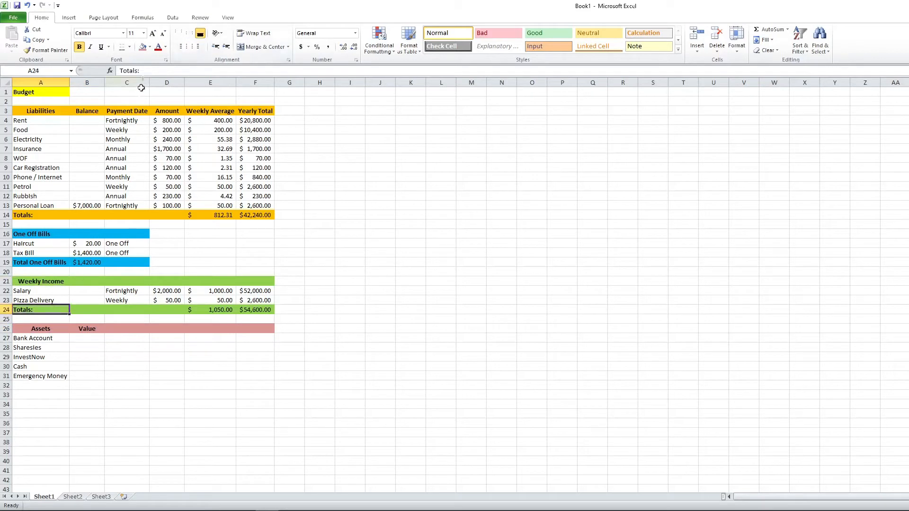
left_click(189, 46)
left_click(39, 216)
left_click(189, 47)
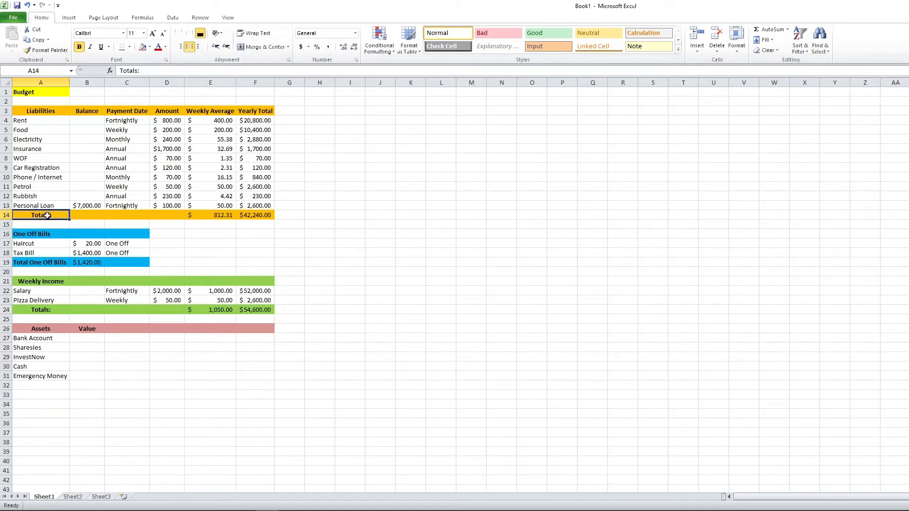
left_click(178, 46)
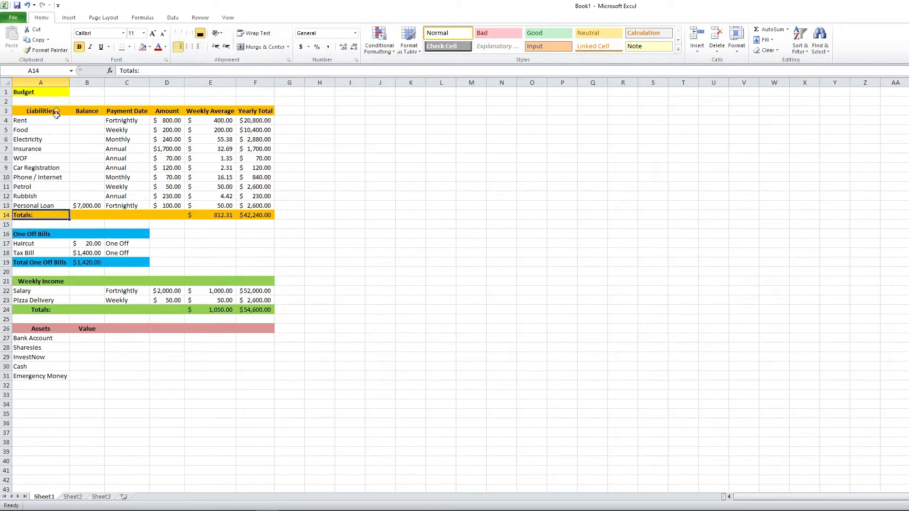
left_click(43, 308)
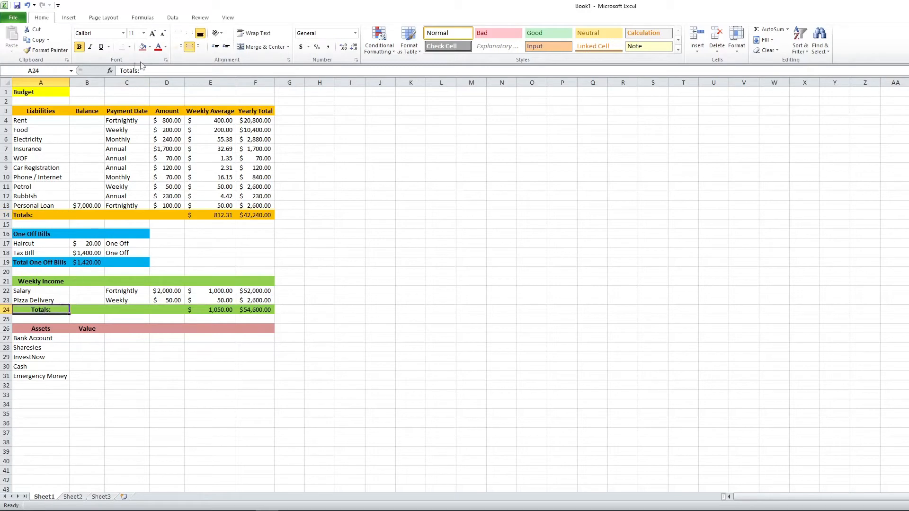
left_click(178, 47)
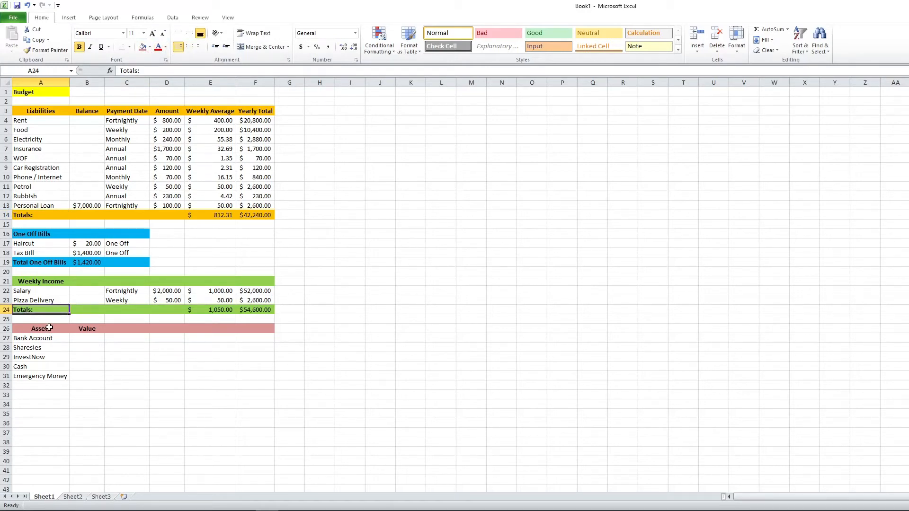
Apply the Accounting number format to the asset value cells B27:B31.
left_click(87, 348)
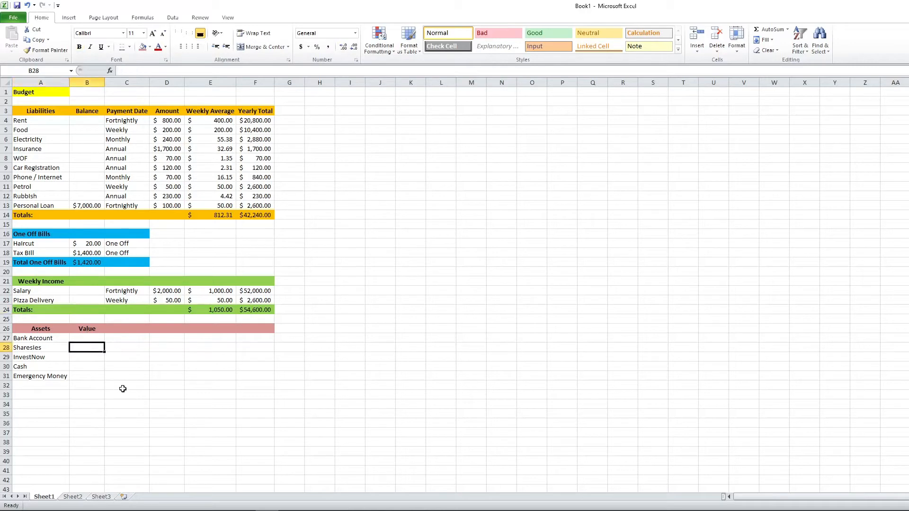
left_click(87, 340)
left_click(94, 373, "shift")
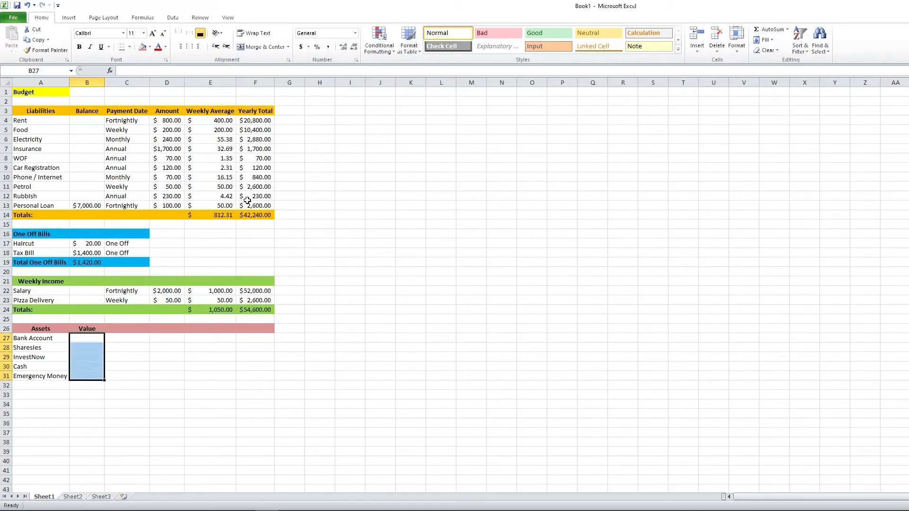
left_click(355, 33)
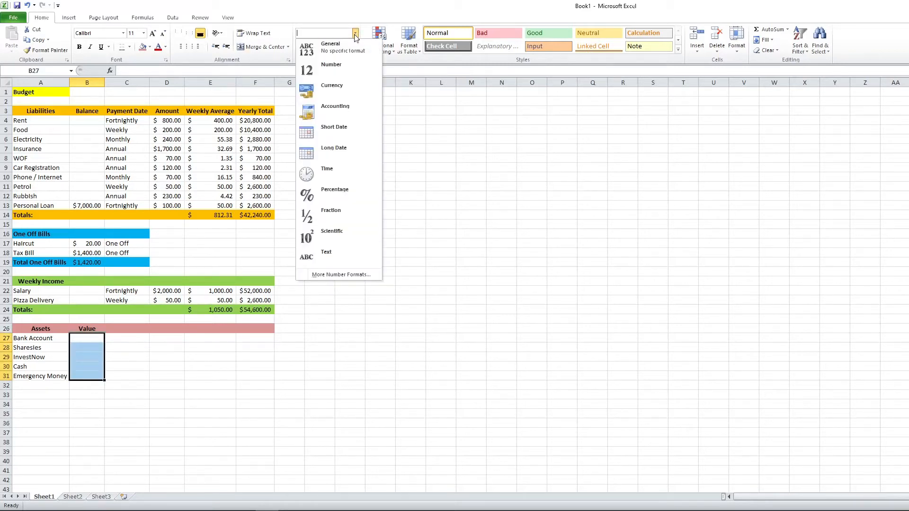
left_click(343, 106)
Enter the asset values: Bank Account 856.00, Sharesies 2000.00, InvestNow 1000.00, Cash 50.00 and Emergency Money 100.00.
left_click(94, 336)
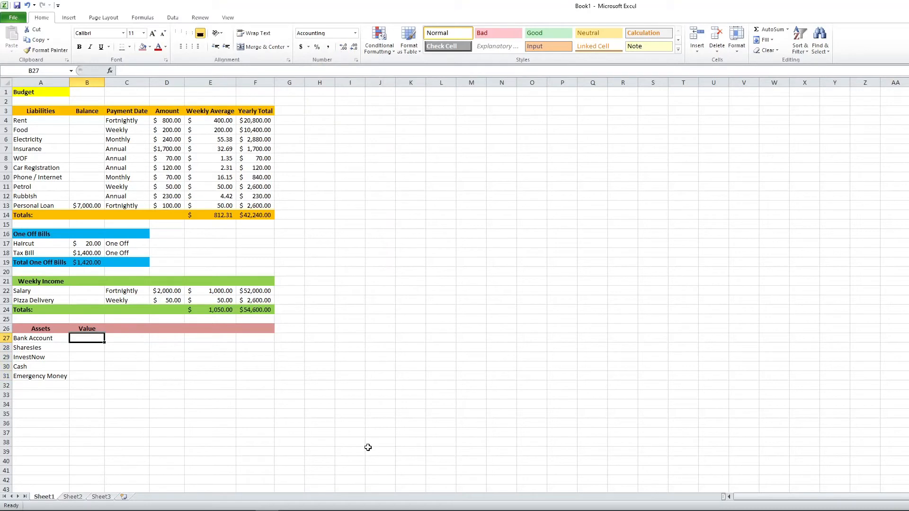
type("856.00")
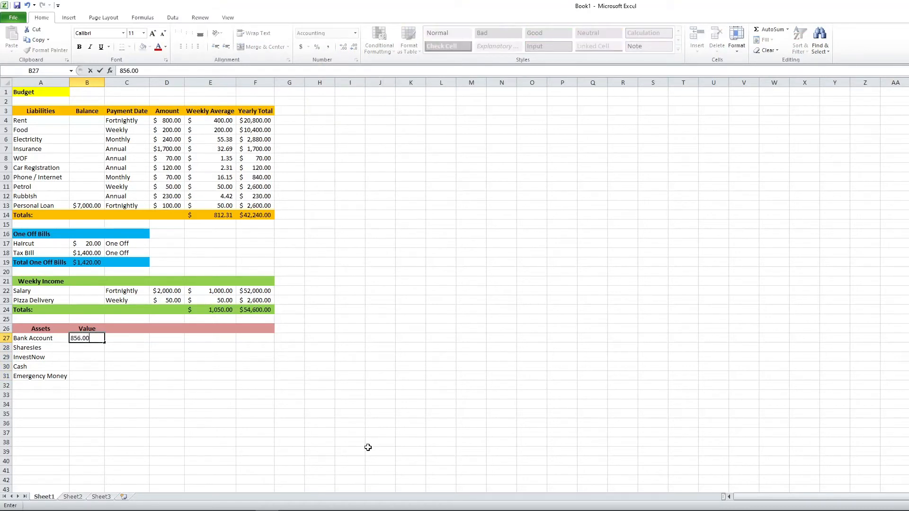
key("Return")
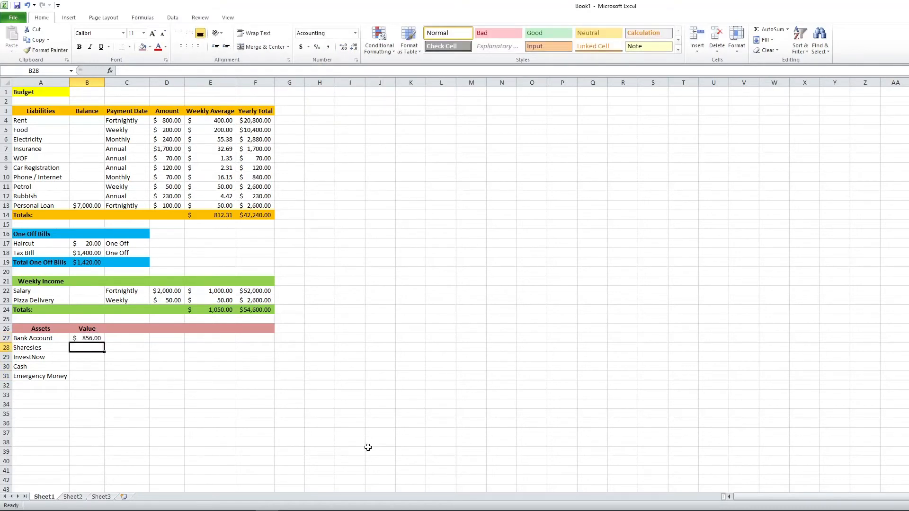
type("2000.00")
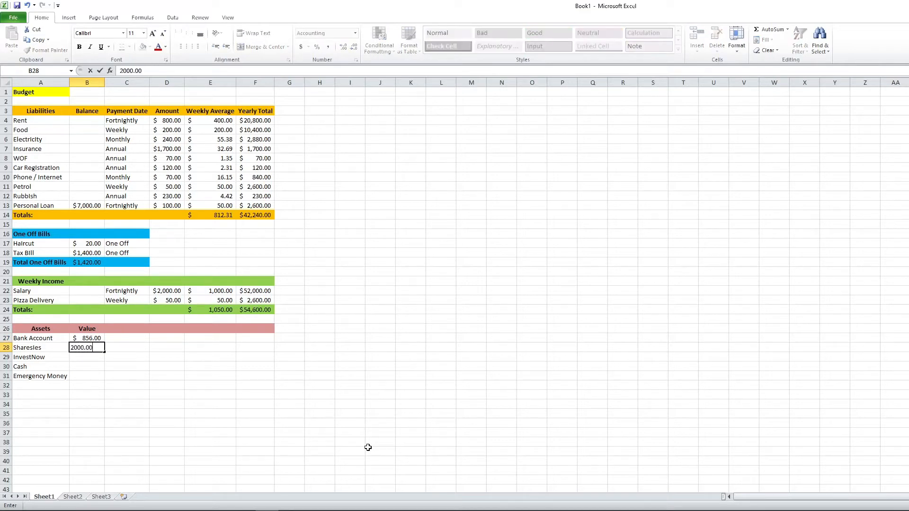
key("Return")
type("1000.00")
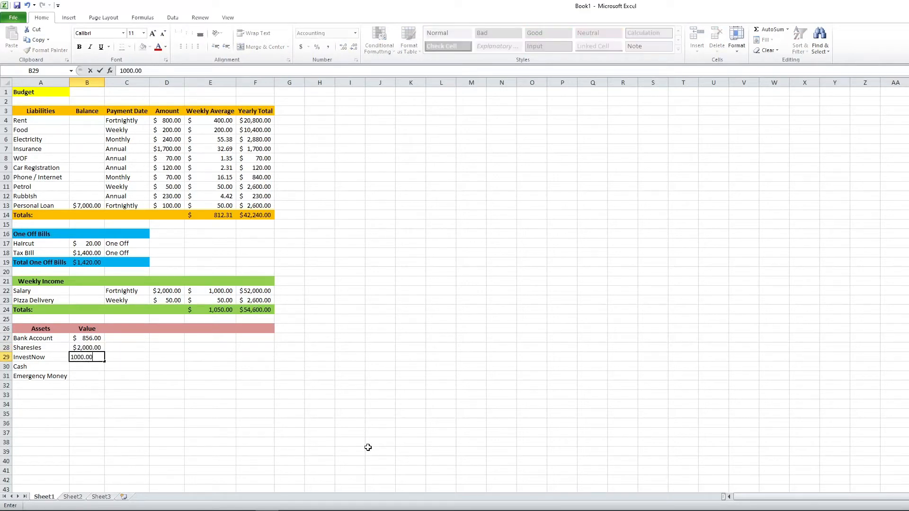
key("Return")
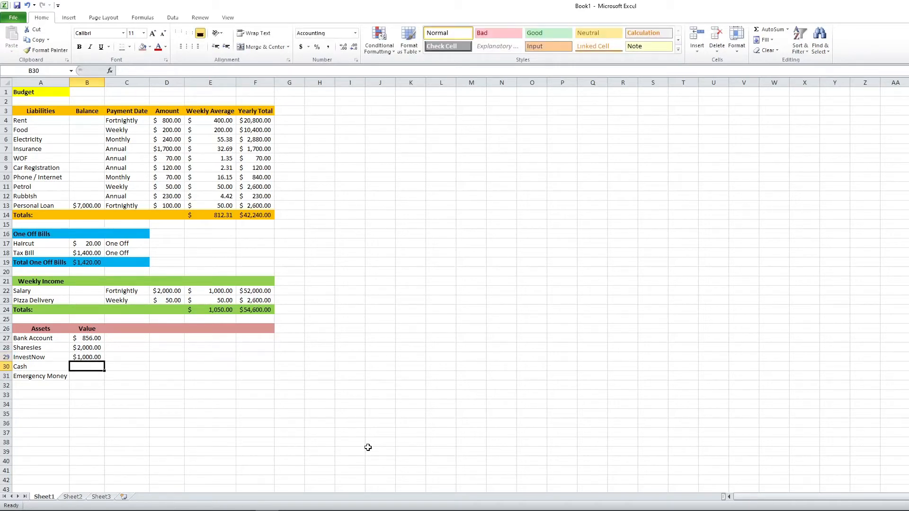
type("50.00")
key("Return")
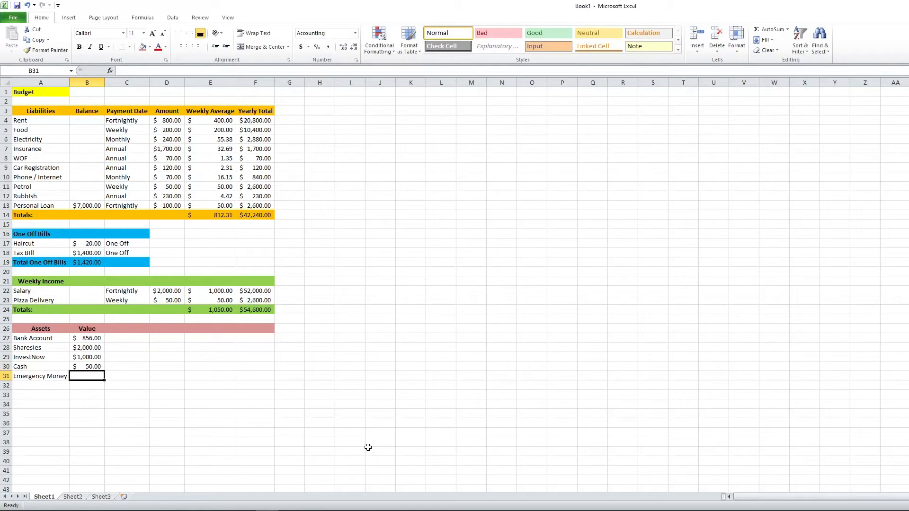
type("100.00")
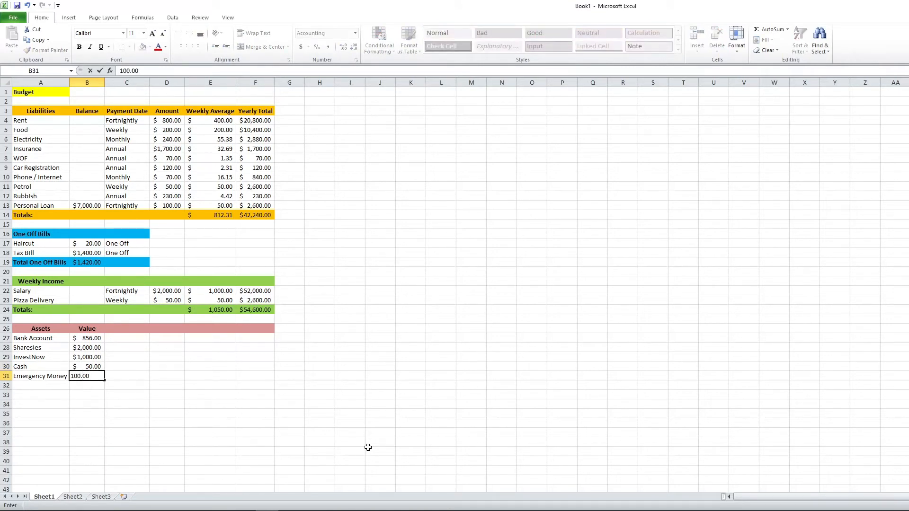
key("Return")
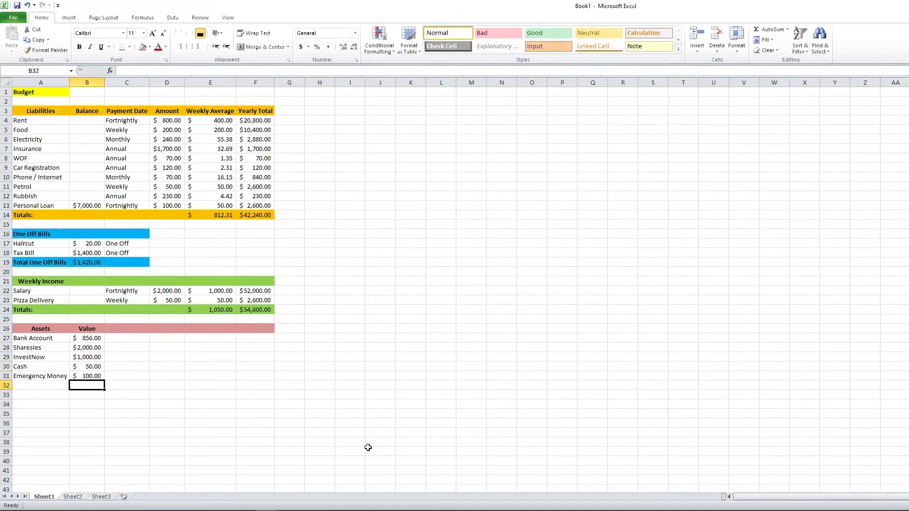
Change the Bank Account value in B27 to 1856 and the Sharesies value in B28 to 20000.
double_click(88, 339)
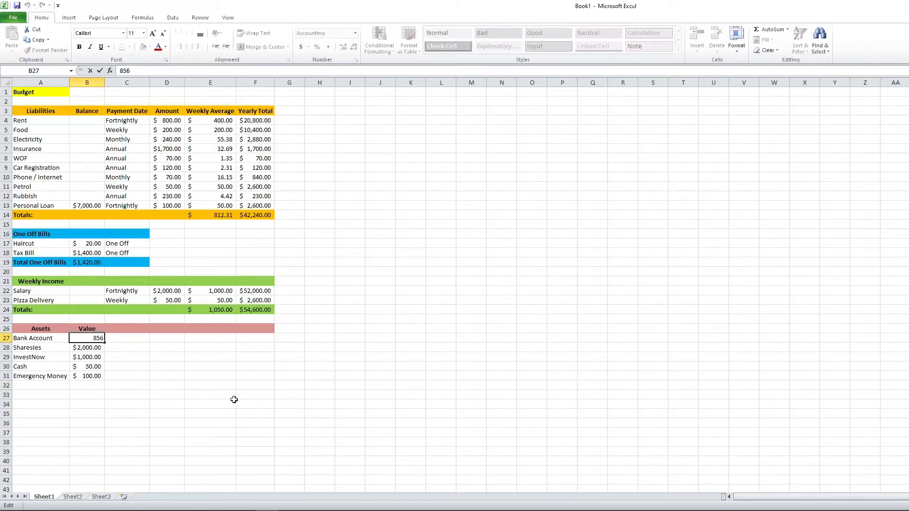
type("1")
key("Return")
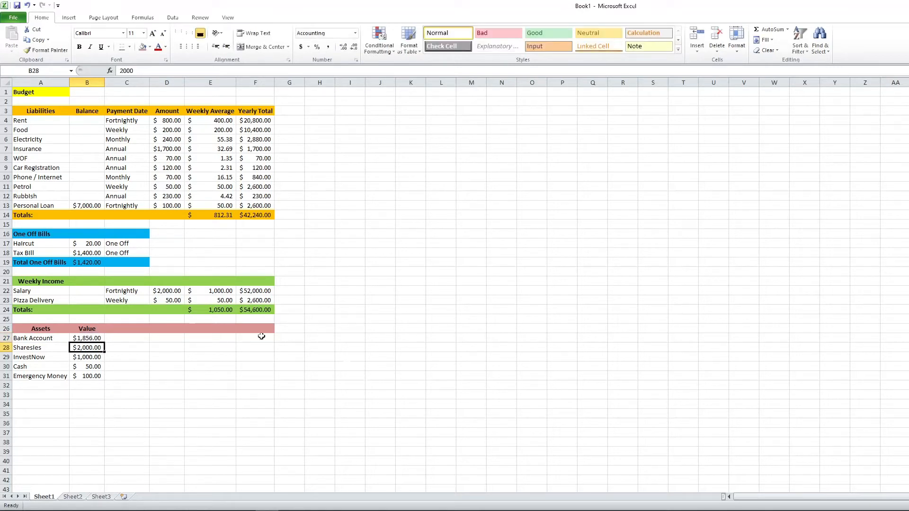
double_click(77, 348)
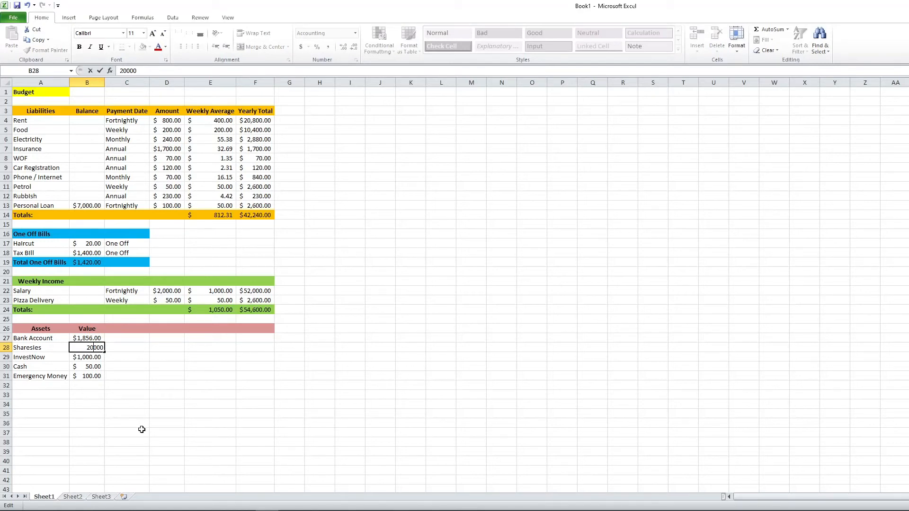
type("0")
key("Return")
Add a Totals: label in A32 below the assets and fill A32:F32 with the same light red as the Assets heading.
left_click(100, 384)
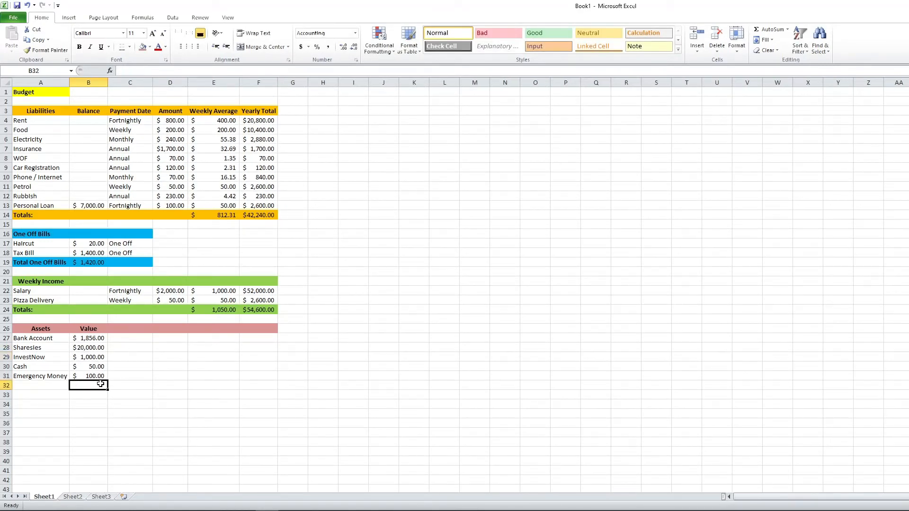
left_click(34, 386)
type("Totals:")
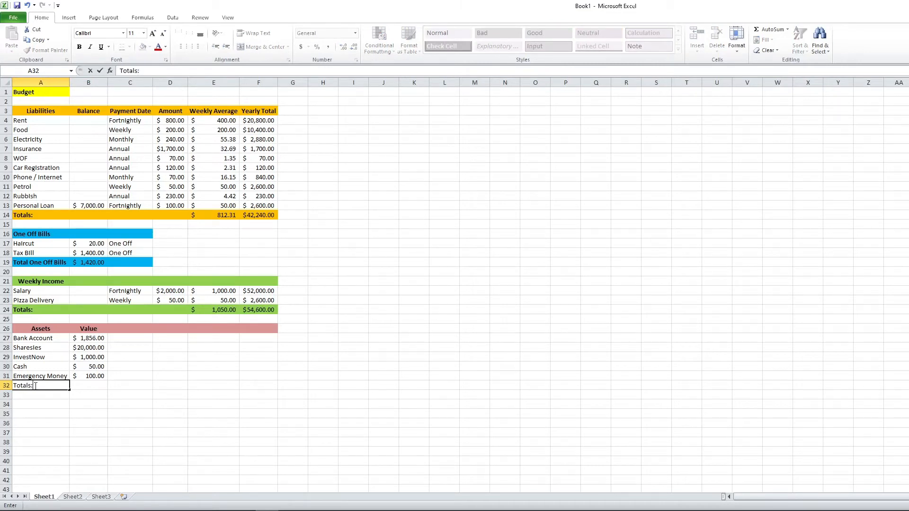
key("Tab")
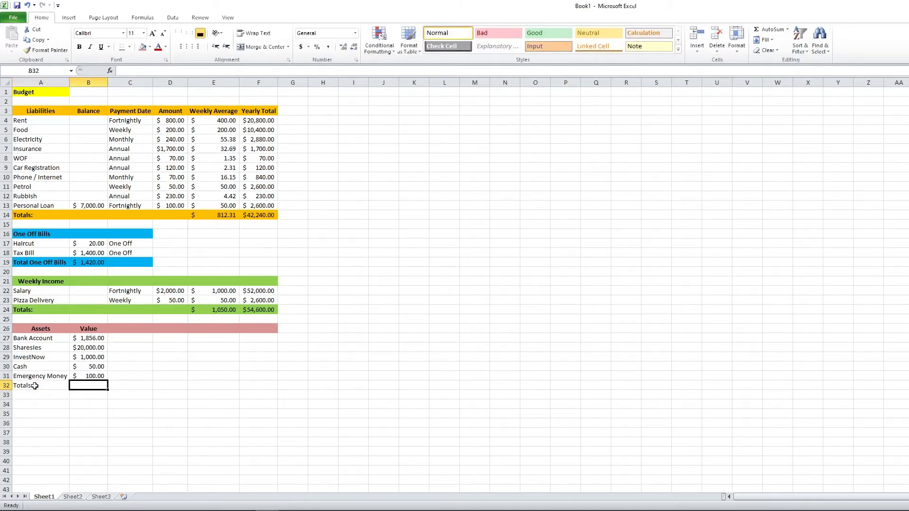
left_click_drag(19, 385, 260, 381)
left_click(142, 46)
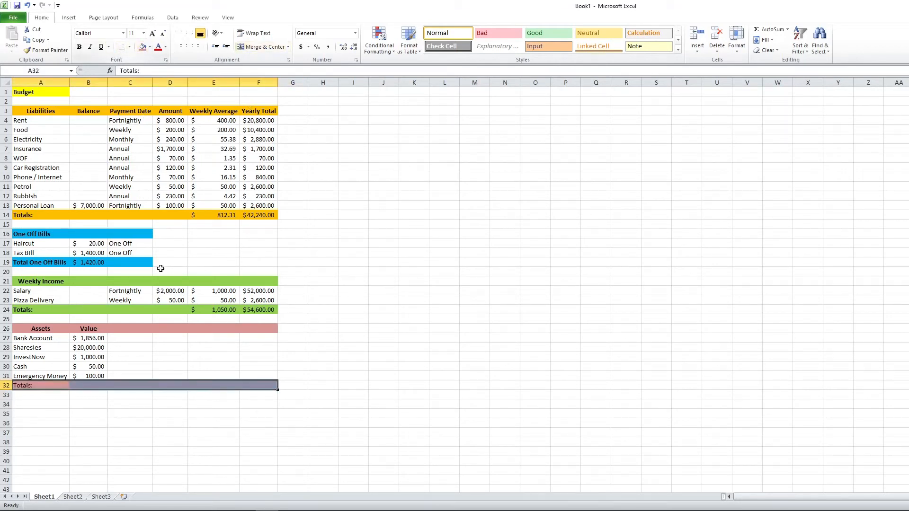
Try to enter a SUM formula over the asset values B27:B31 in the assets Totals cell B32.
left_click(102, 387)
type("=sum(")
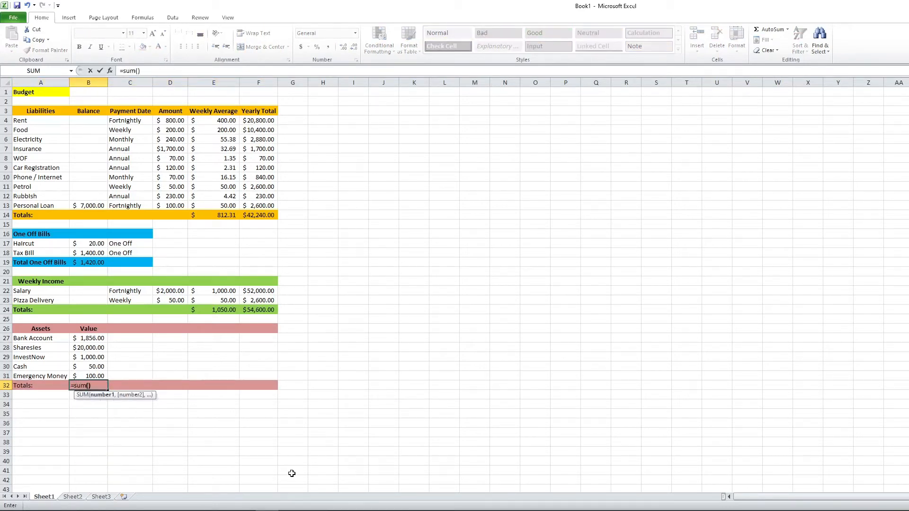
type(")")
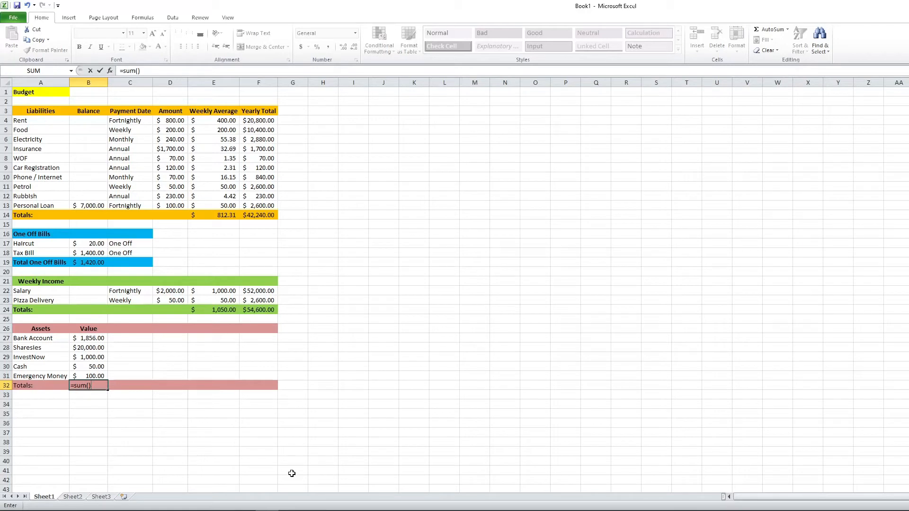
key("Return")
key("Return")
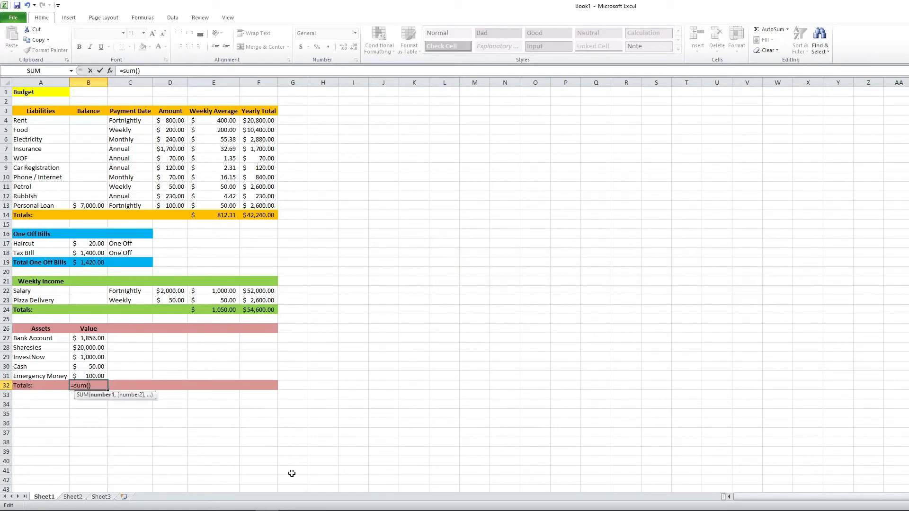
left_click(138, 70)
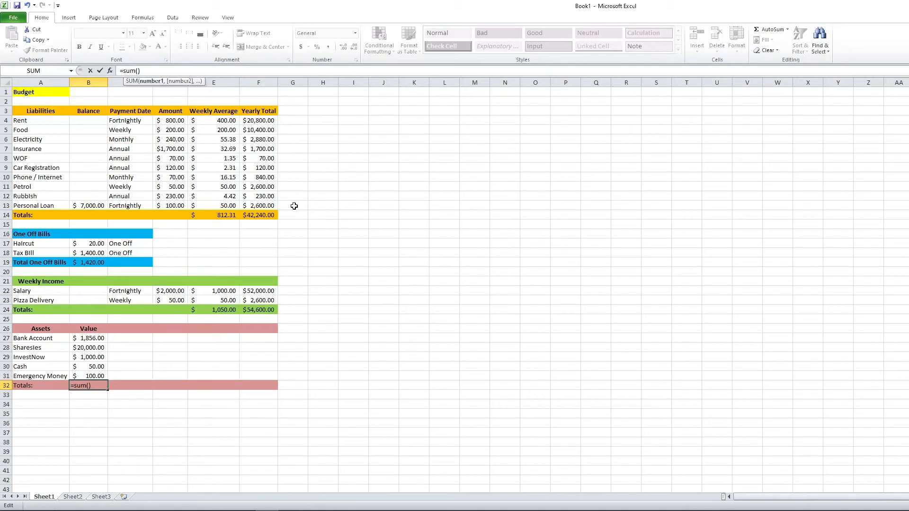
type("b27:")
left_click_drag(107, 341, 109, 376)
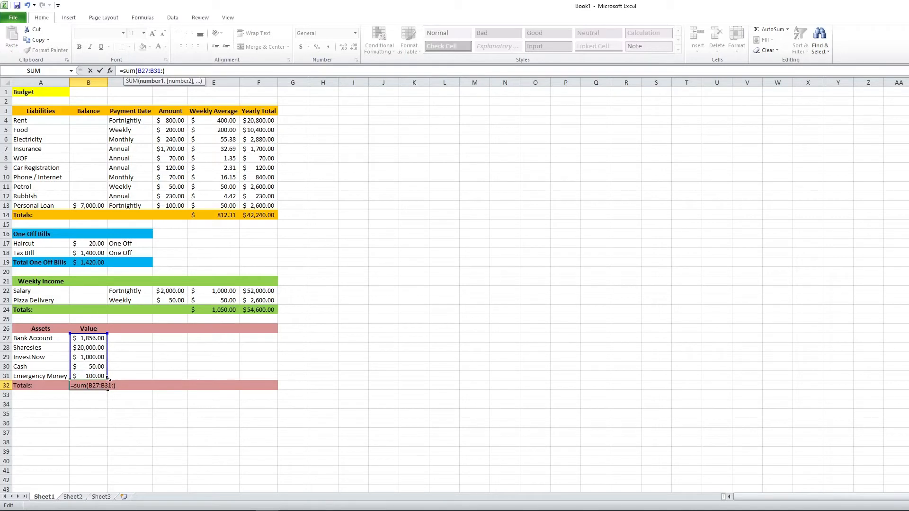
key("Return")
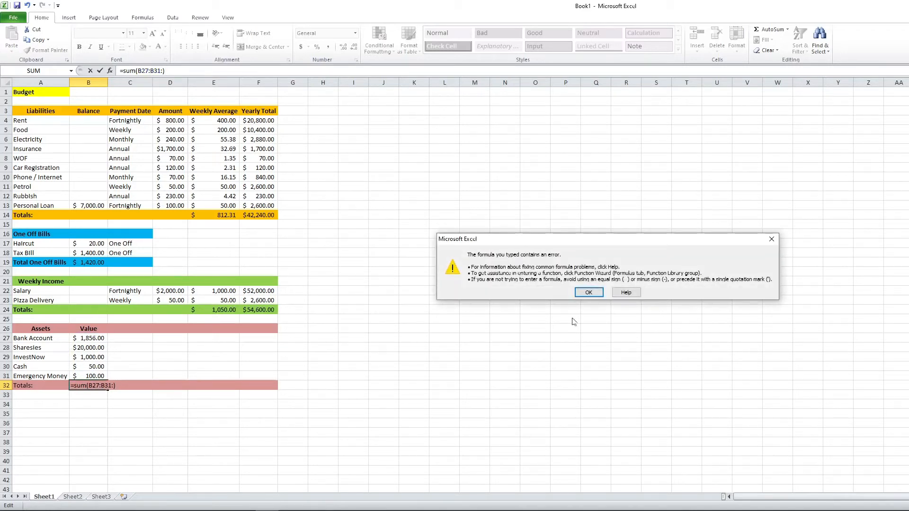
Correct the assets total formula in B32 to =sum(B27:B31).
left_click(586, 294)
left_click(113, 376)
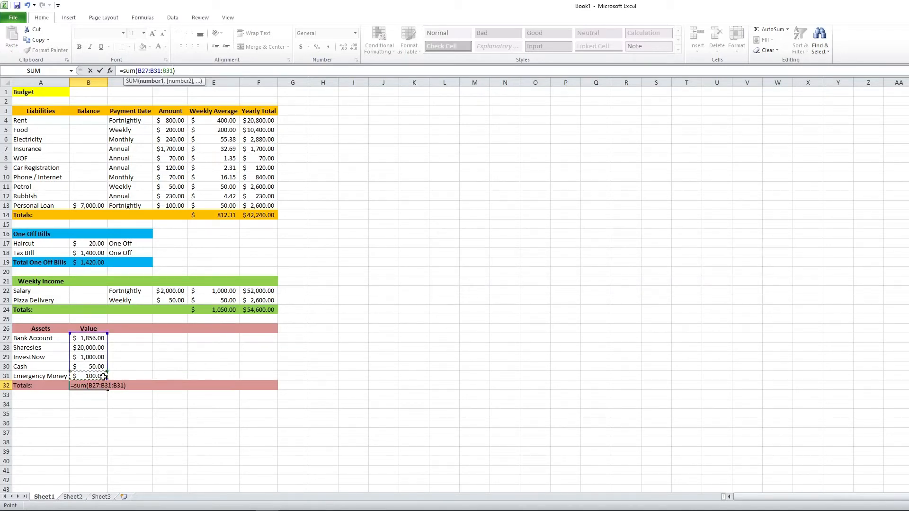
left_click(93, 338)
left_click(109, 386)
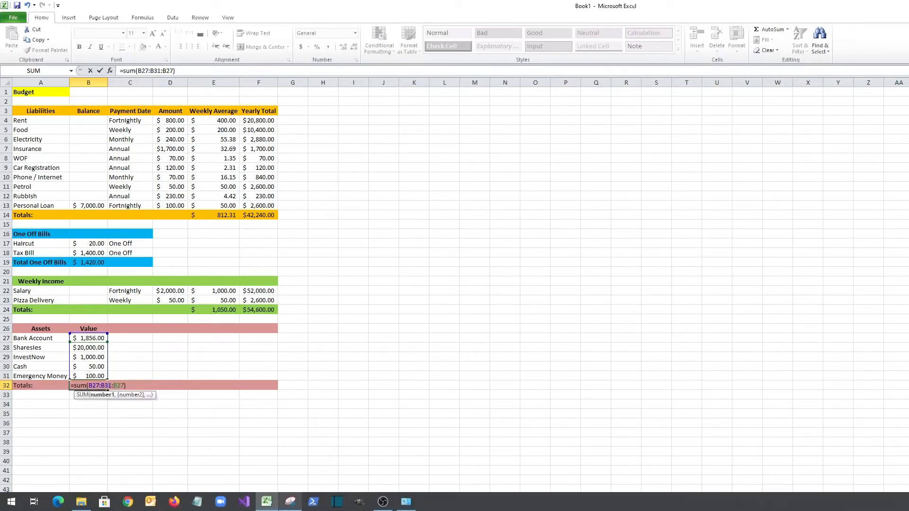
key("BackSpace")
key("BackSpace")
key("BackSpace")
key("BackSpace")
key("Return")
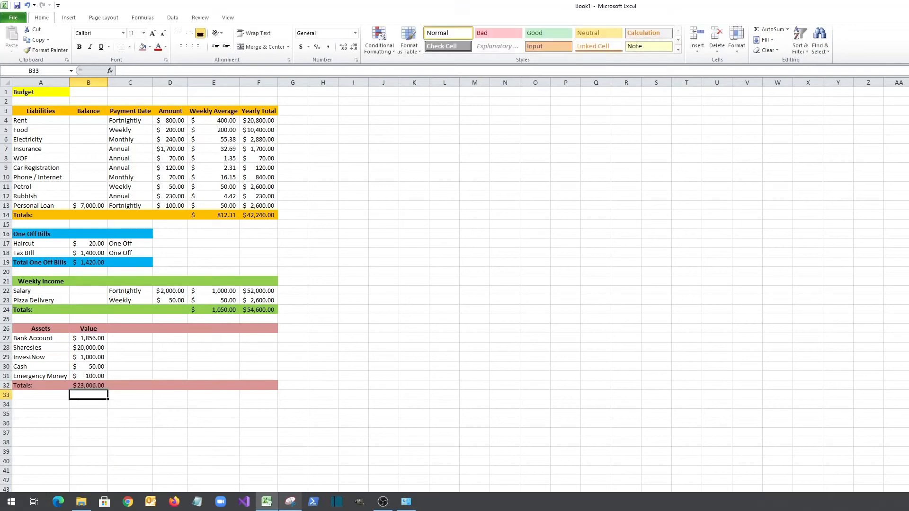
Change the assets totals label in A32 to Total Assets:.
mouse_move(291, 501)
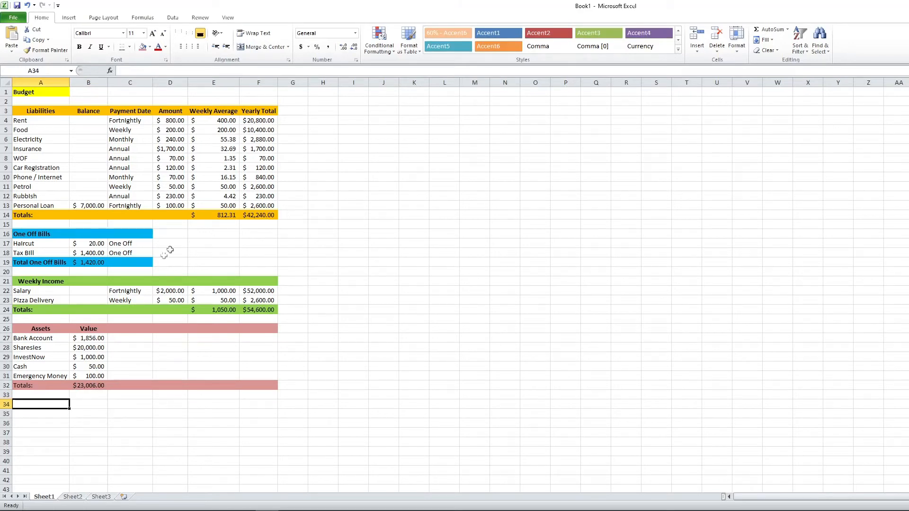
left_click(34, 386)
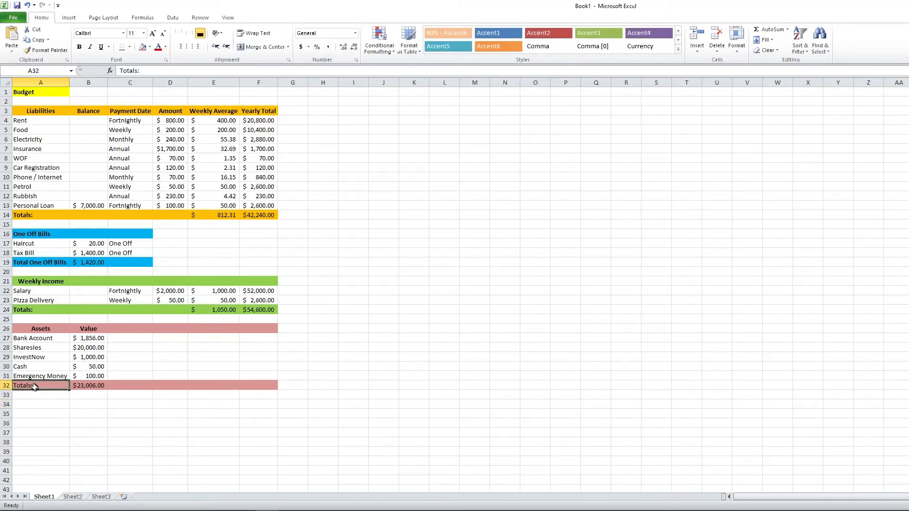
double_click(30, 387)
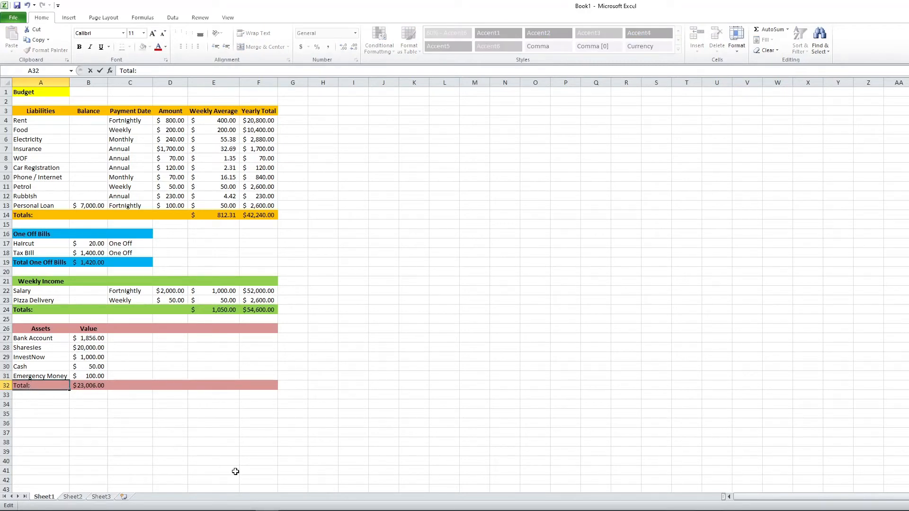
type("Assets")
key("Return")
Add the labels Total Liabilities in A33 and Net Worth in A34.
type("Total Liabilities")
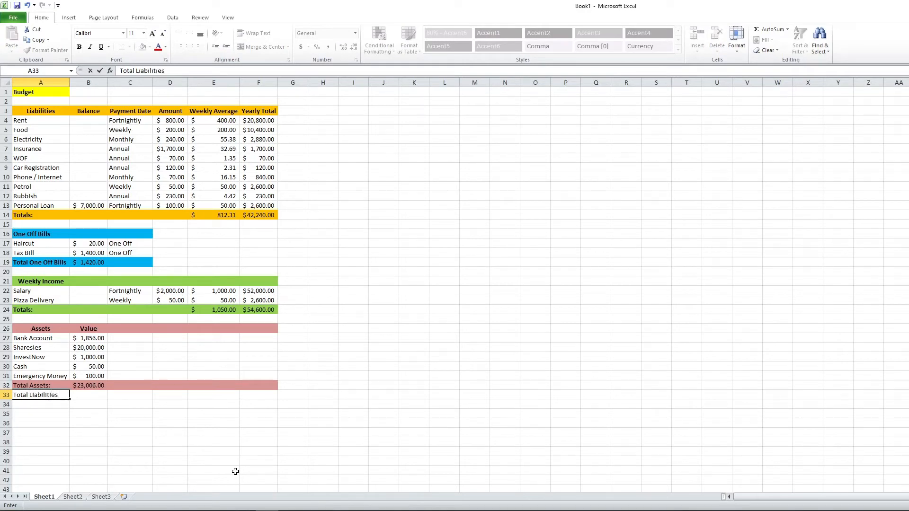
key("Return")
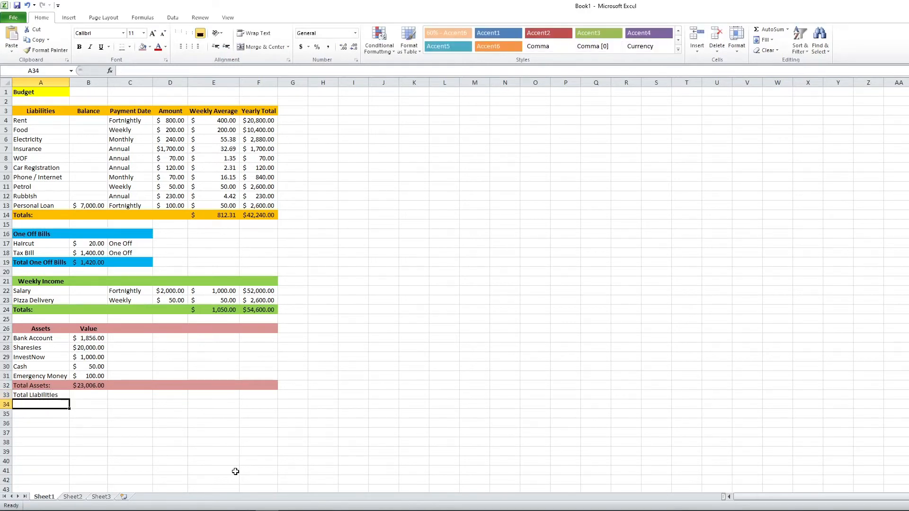
type("Net Worth")
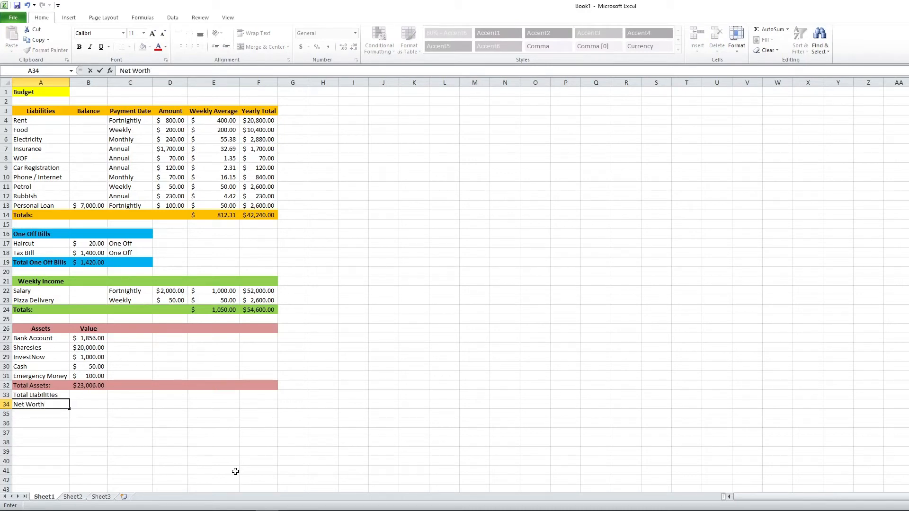
key("Return")
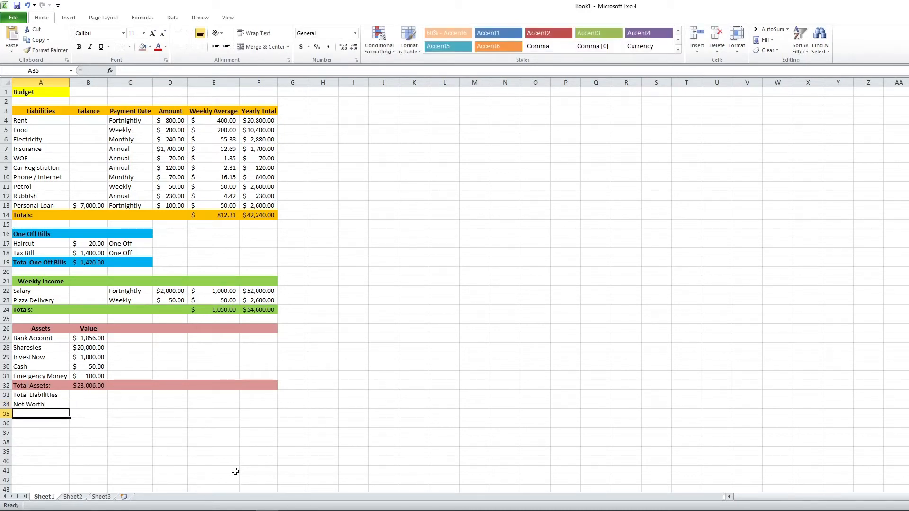
Fill the Total Liabilities cells A33:B33 with the same orange as the Liabilities heading.
left_click(39, 397)
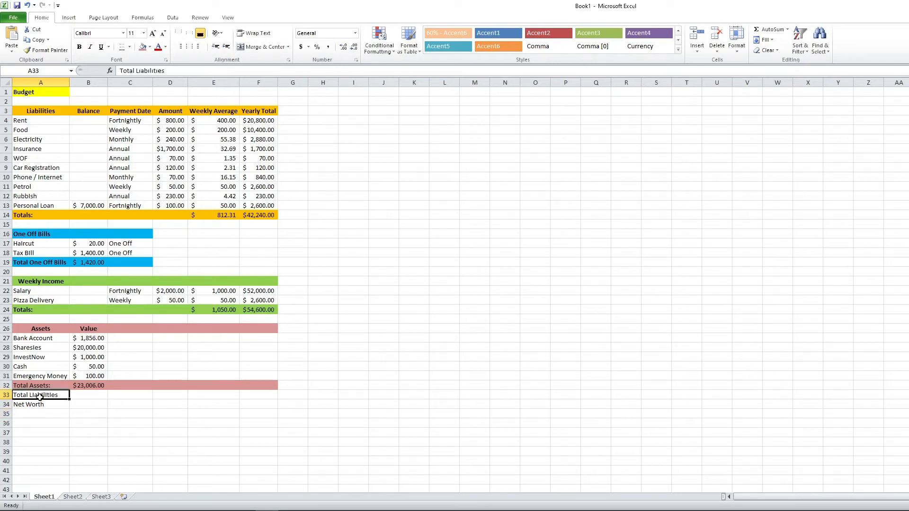
left_click(151, 47)
left_click(157, 116)
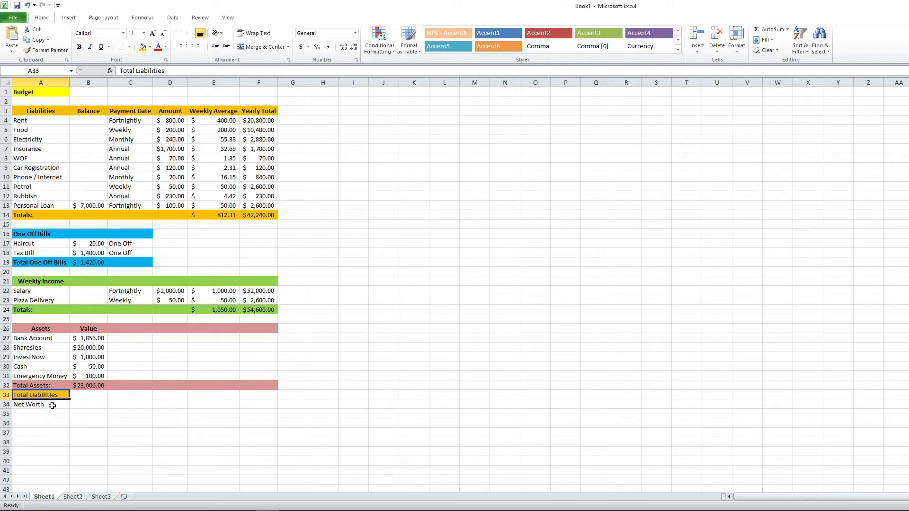
left_click_drag(59, 397, 87, 396)
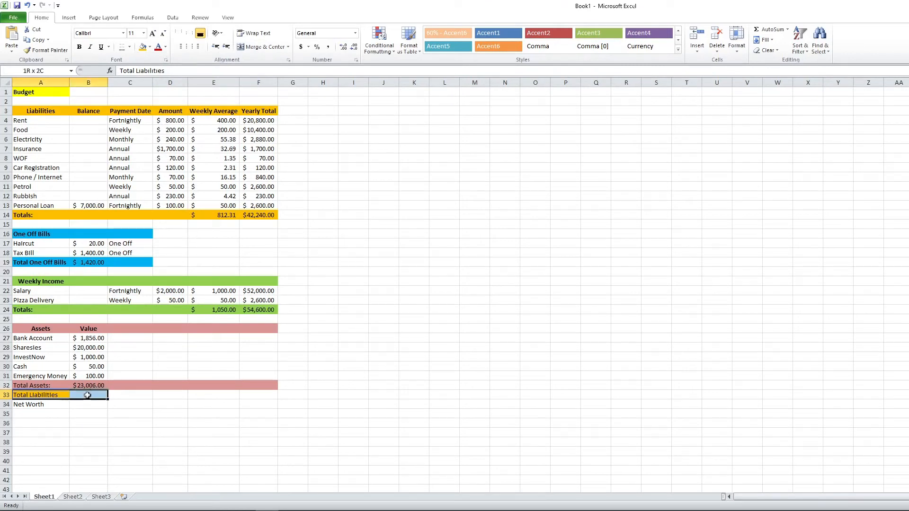
left_click(143, 47)
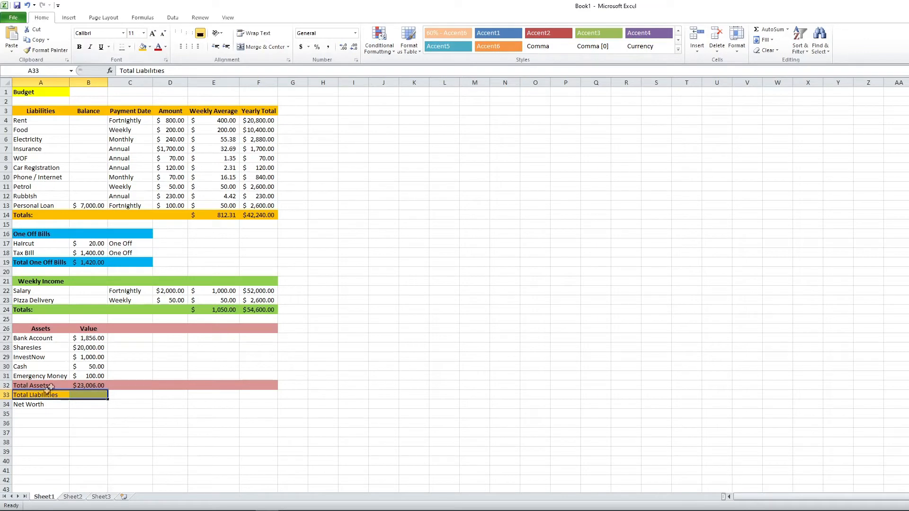
Fill the Net Worth cells A34:B34 with yellow.
left_click(36, 403)
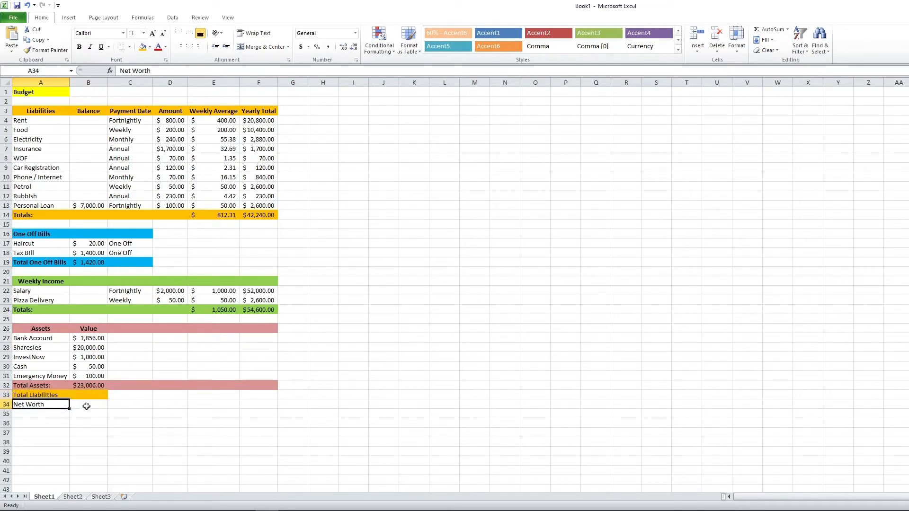
left_click_drag(91, 405, 92, 405)
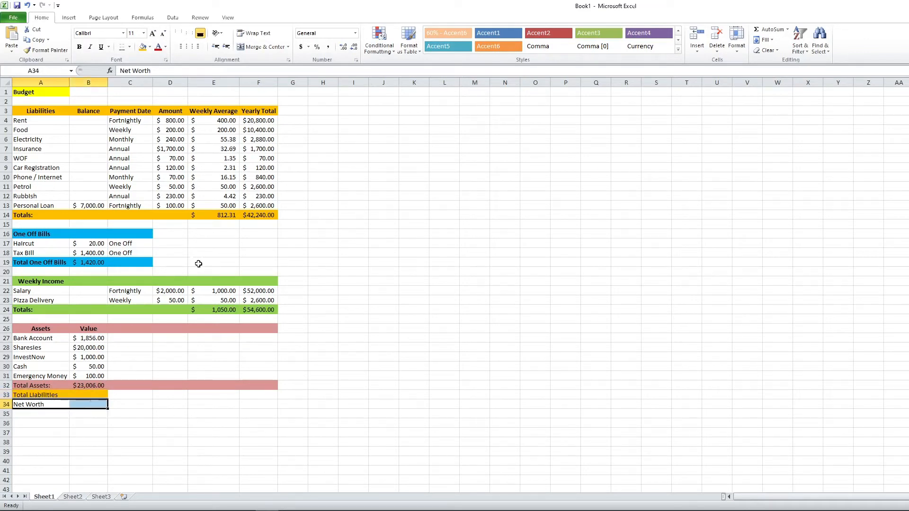
left_click(150, 47)
left_click(167, 115)
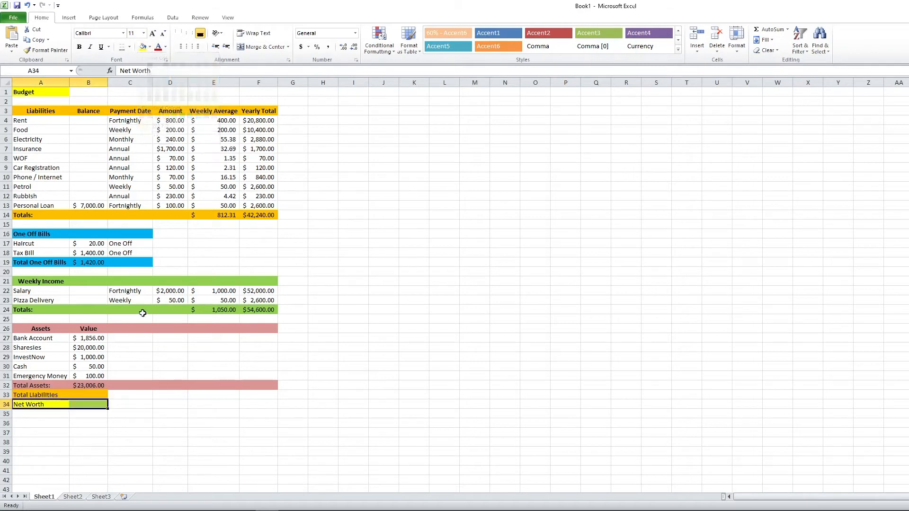
Apply the Accounting number format to the Total Liabilities and Net Worth value cells B33:B34.
left_click_drag(91, 395, 91, 404)
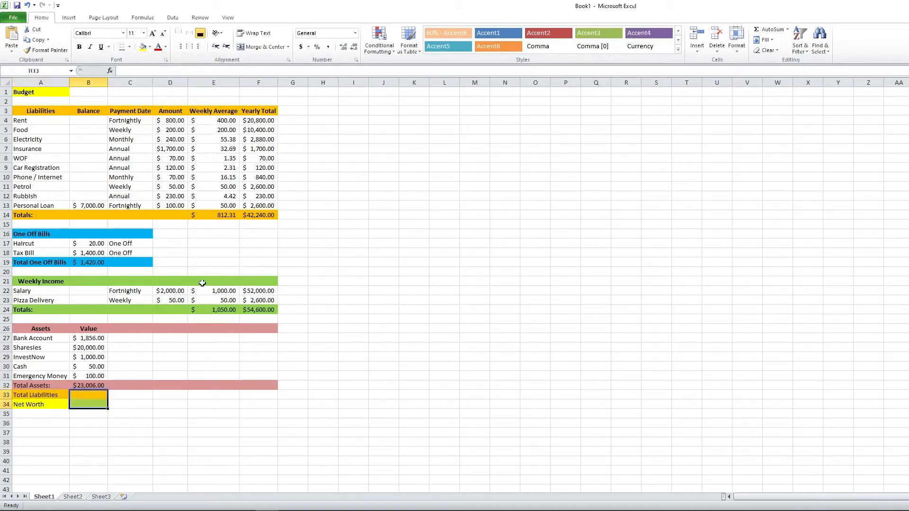
left_click(355, 33)
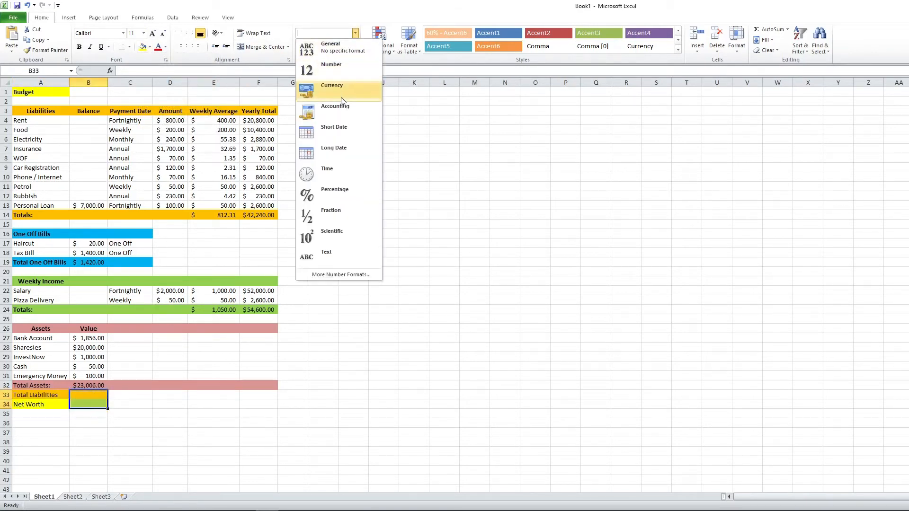
left_click(340, 107)
Total the liability balances in B14 with the formula =sum(b4:b13).
left_click(101, 393)
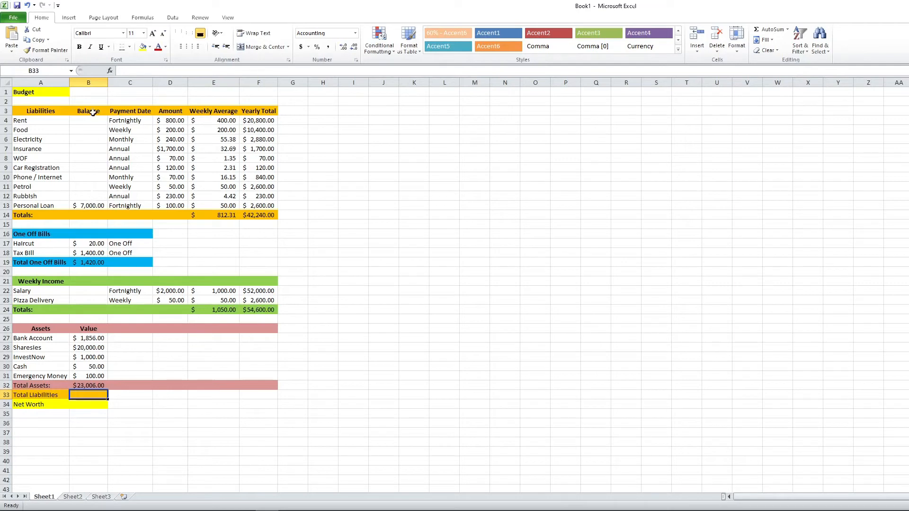
left_click(89, 214)
type("=")
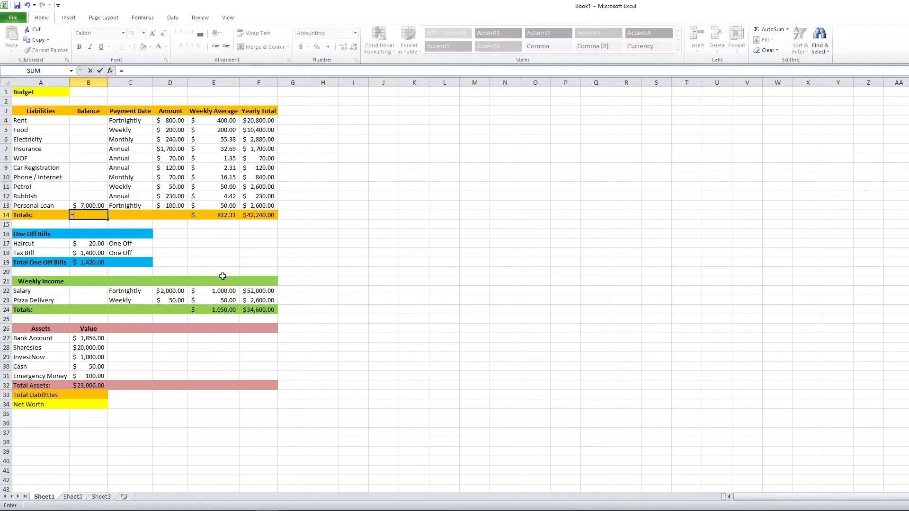
type("sum(")
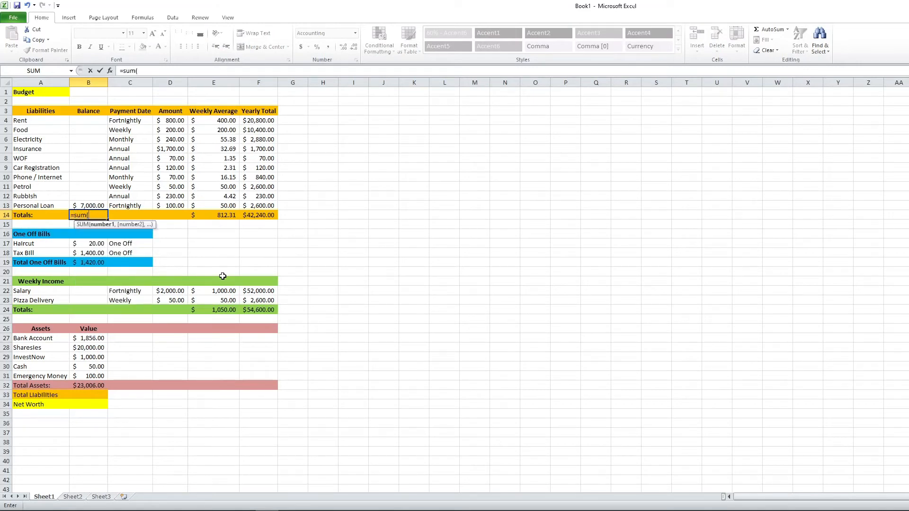
type("b4:b")
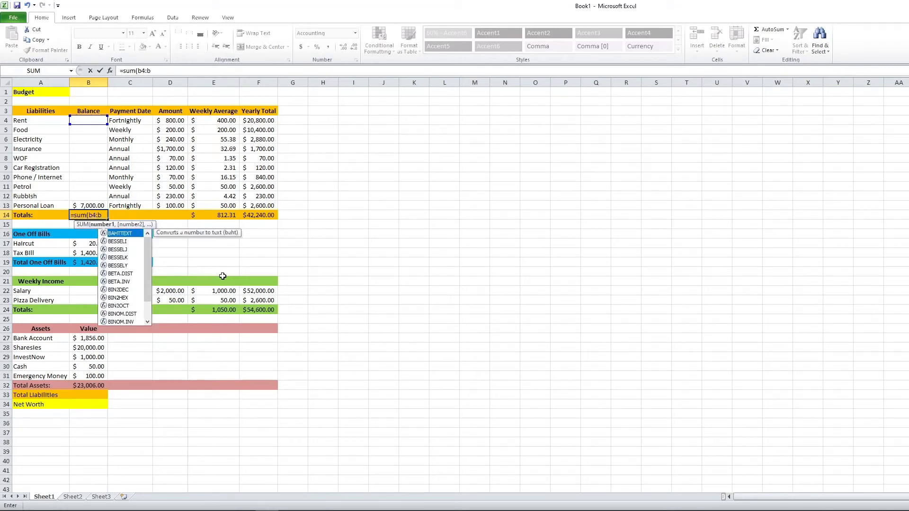
type("13")
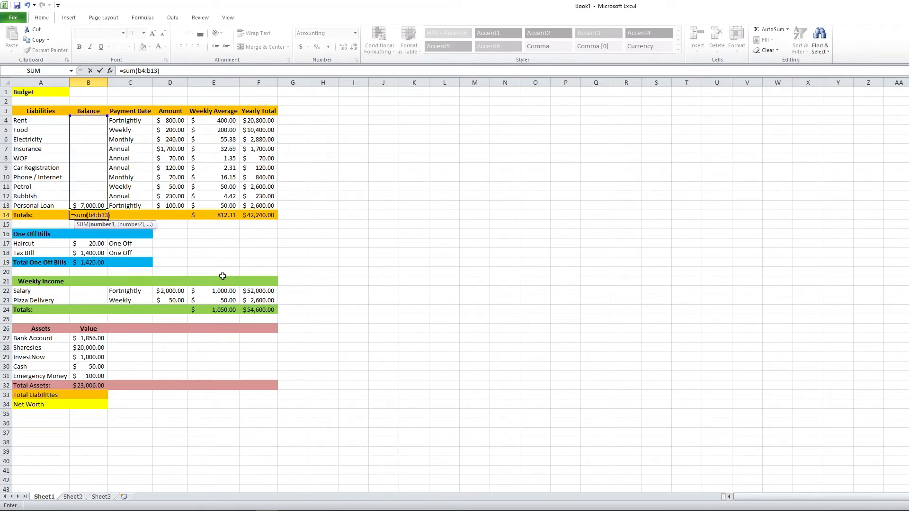
type(")")
key("Return")
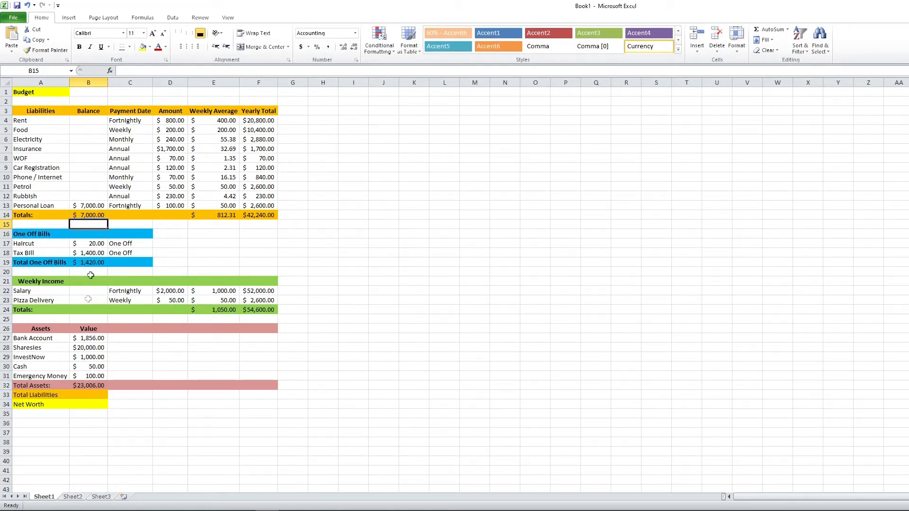
Calculate Total Liabilities in B33 by adding the balance total and the one-off bills total with =b14+b19.
left_click(88, 215)
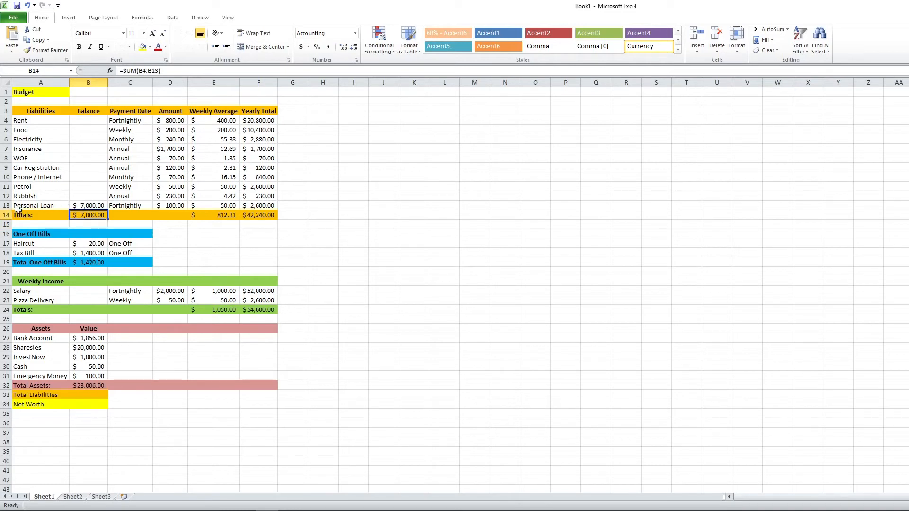
left_click(88, 395)
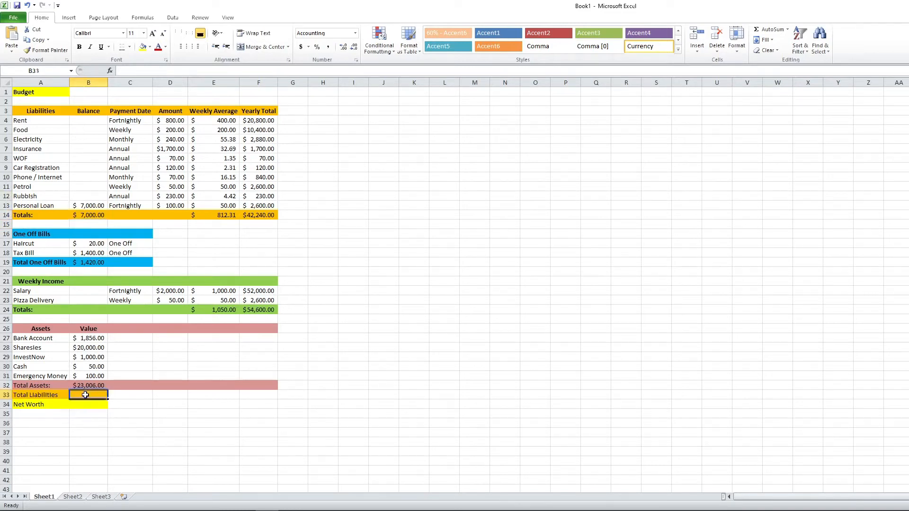
type("=b14+")
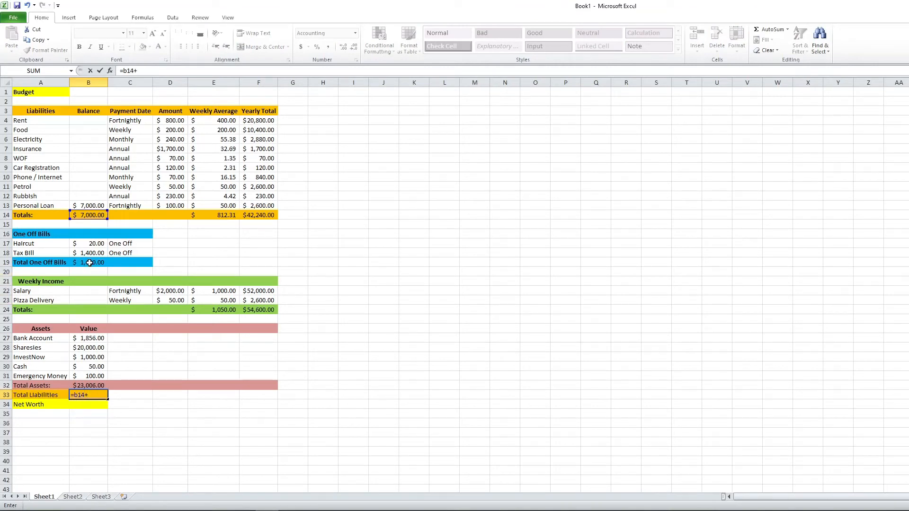
type("b19")
key("Return")
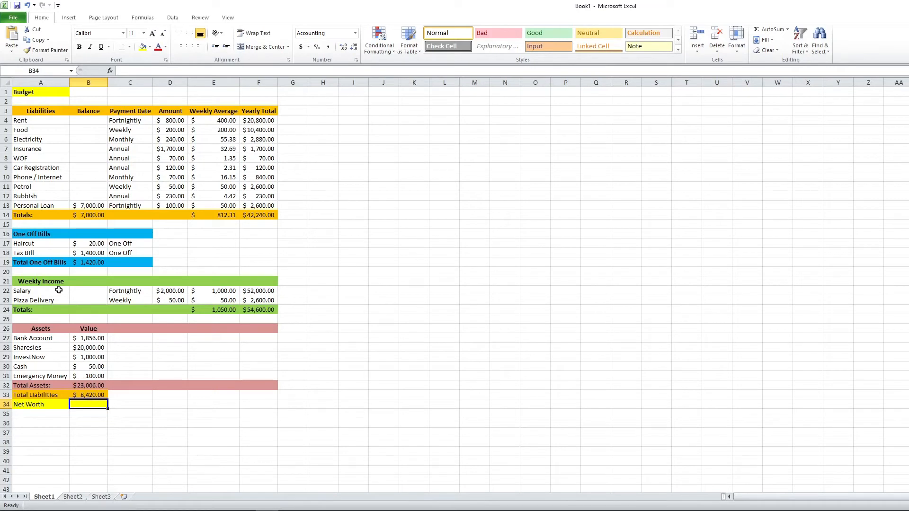
Add a colon to the end of the "Total One Off Bills" label in A19.
left_click(63, 265)
left_click(181, 72)
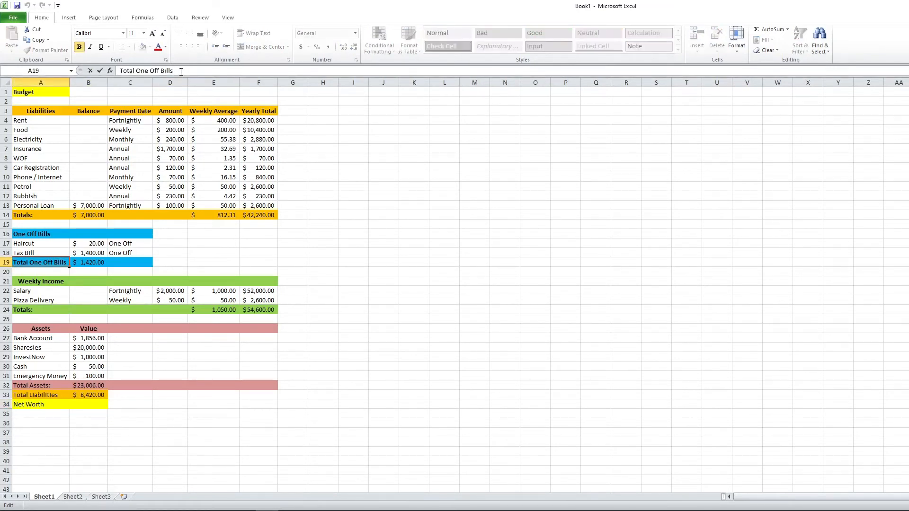
type(":")
key("Return")
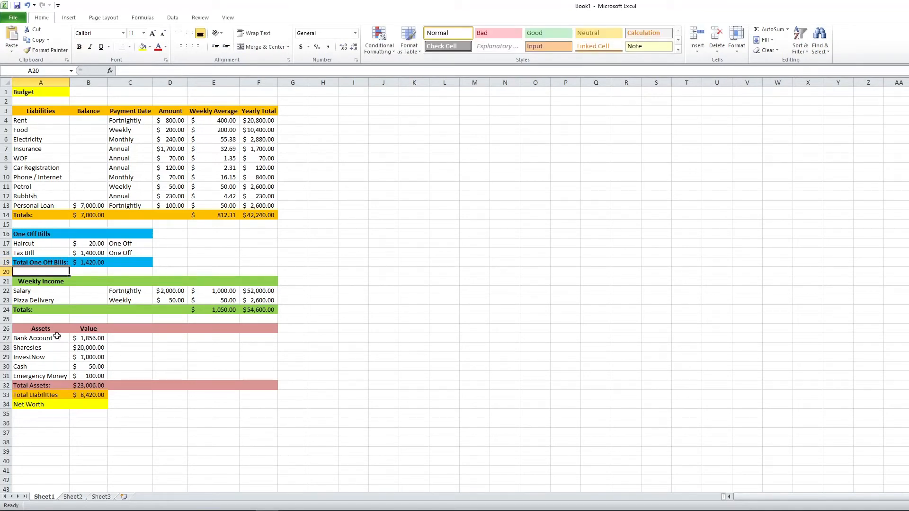
Calculate Net Worth in B34 by subtracting Total Liabilities from Total Assets with the formula =b32-b33.
left_click(88, 404)
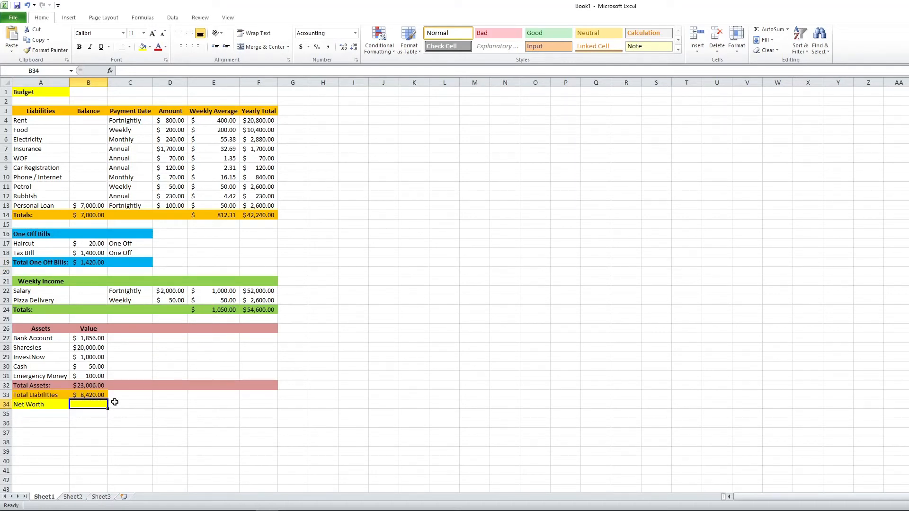
type("=")
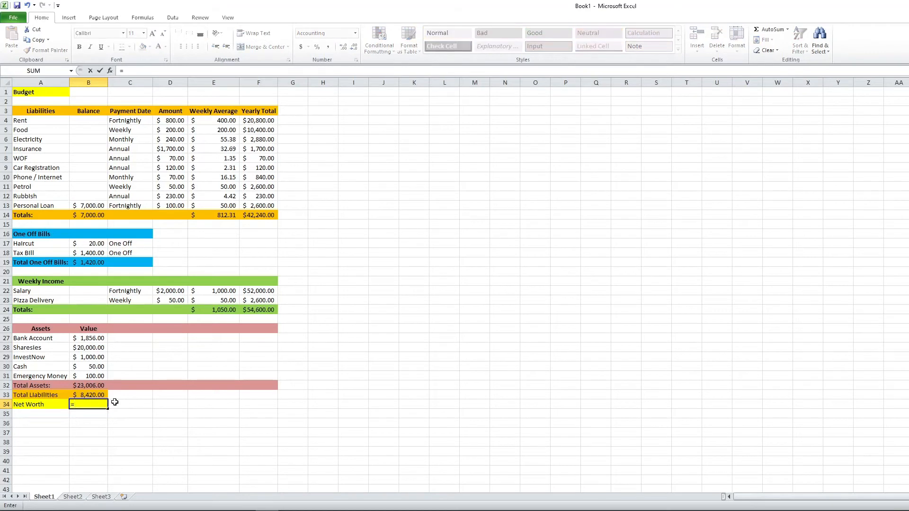
type("b")
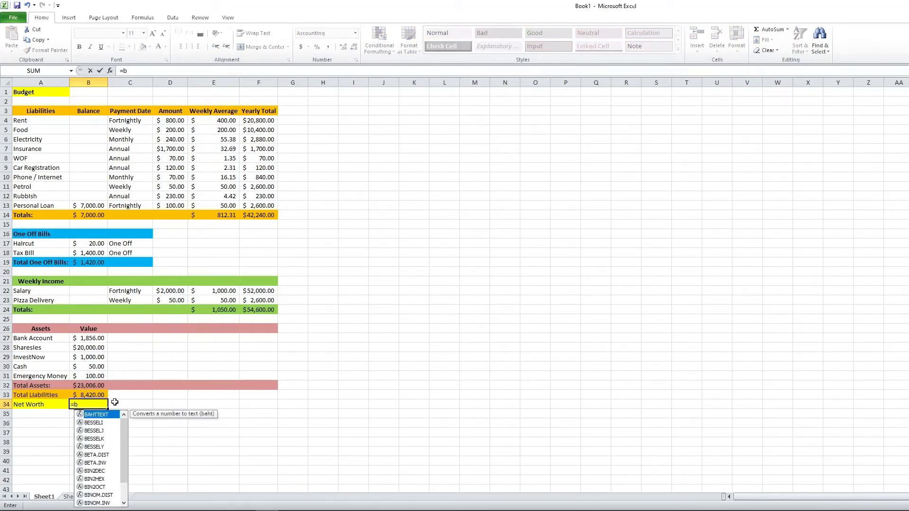
type("32-b")
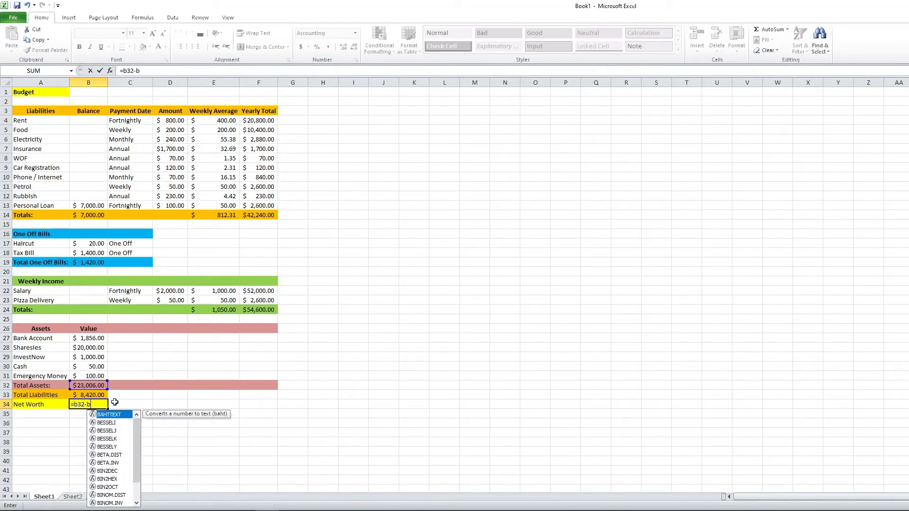
type("33")
key("Return")
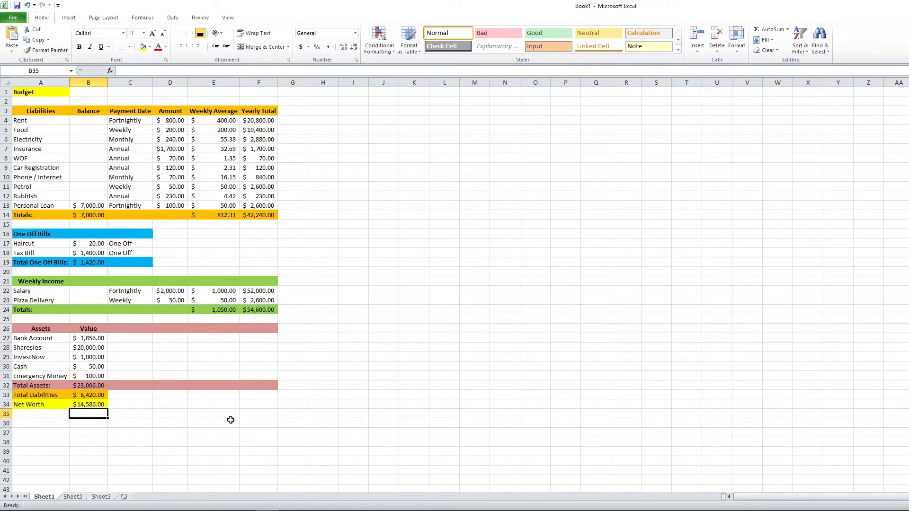
Remove the fill colour from the unused cells C26:F32 beside the Assets table.
left_click(122, 328)
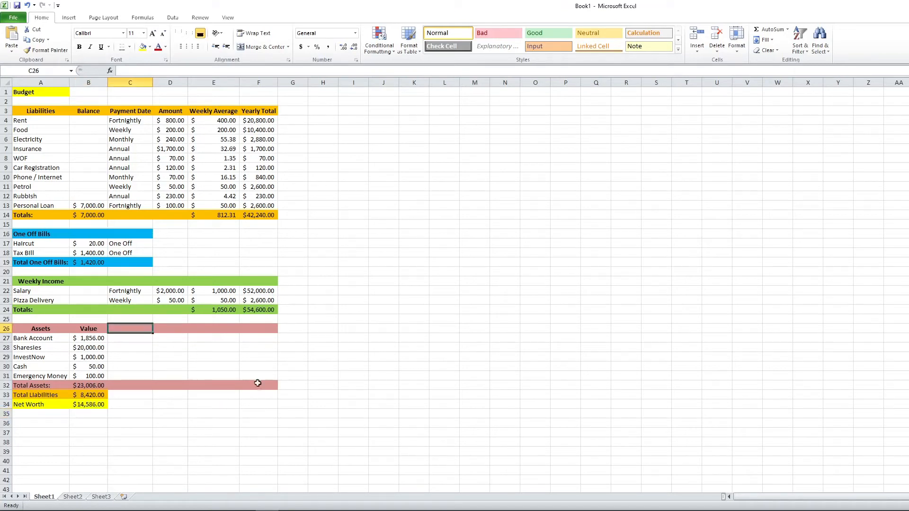
left_click(259, 385, "shift")
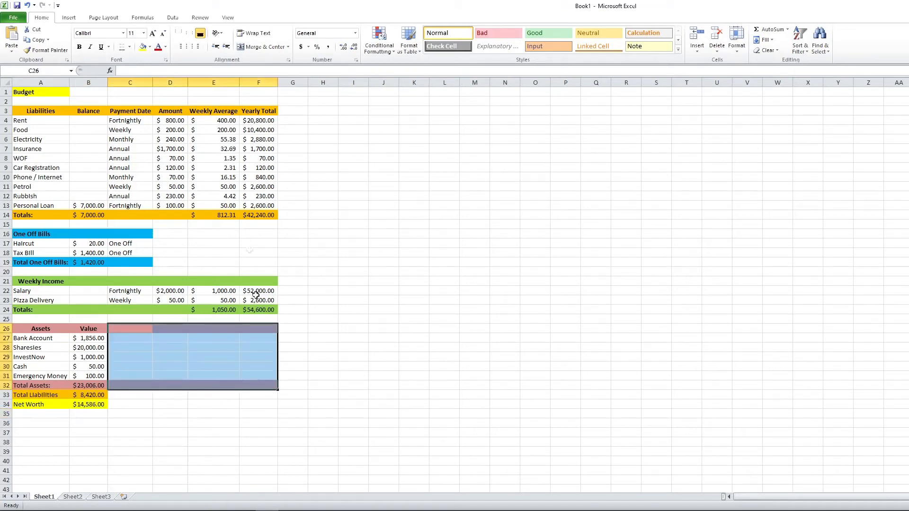
left_click(149, 47)
left_click(160, 126)
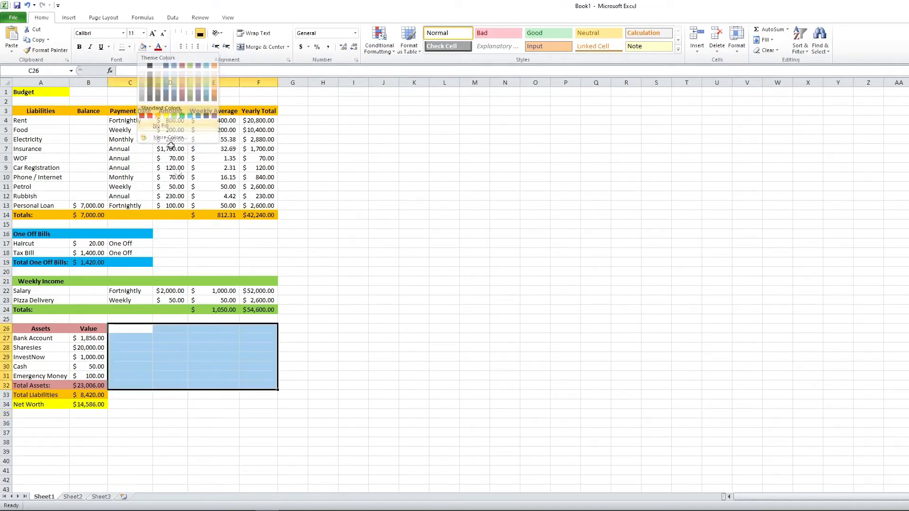
left_click(207, 339)
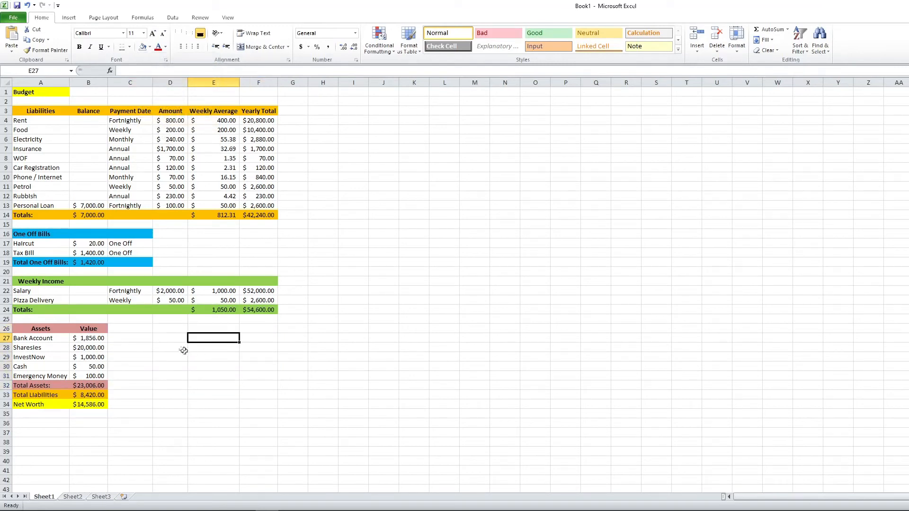
Enter the label "Under/Over Budget (Per Week):" in cell D27.
left_click(162, 339)
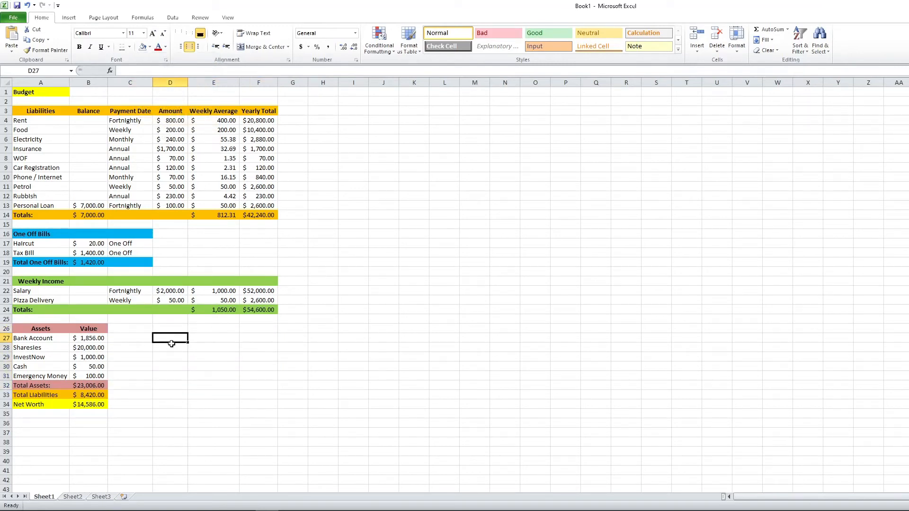
type("Under/Over")
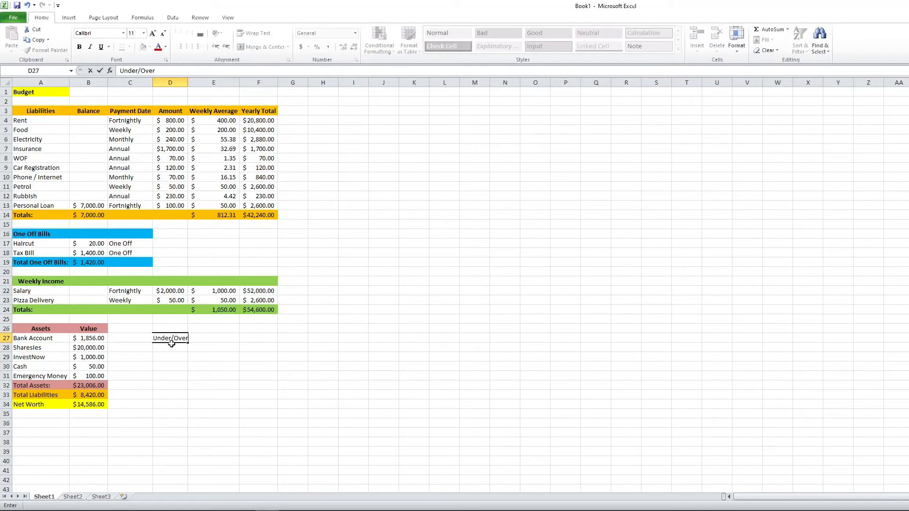
type(" Budget (Per")
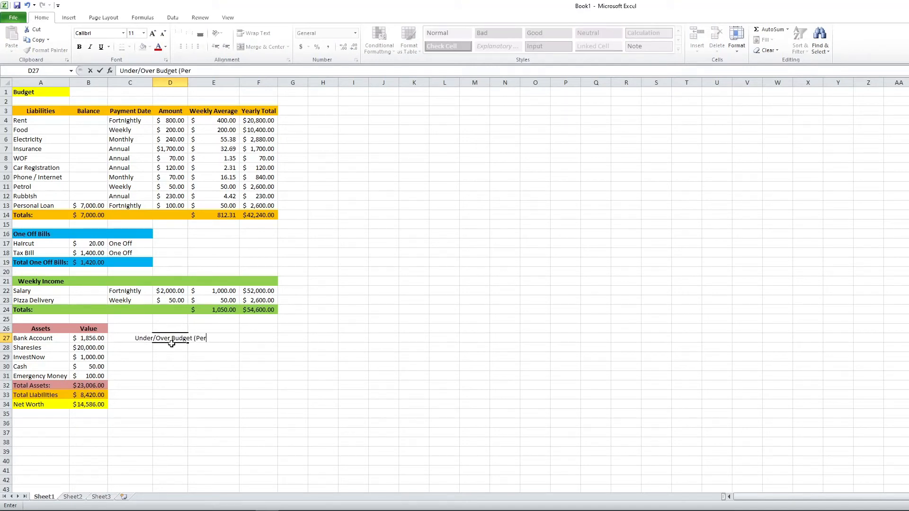
type(" Week)")
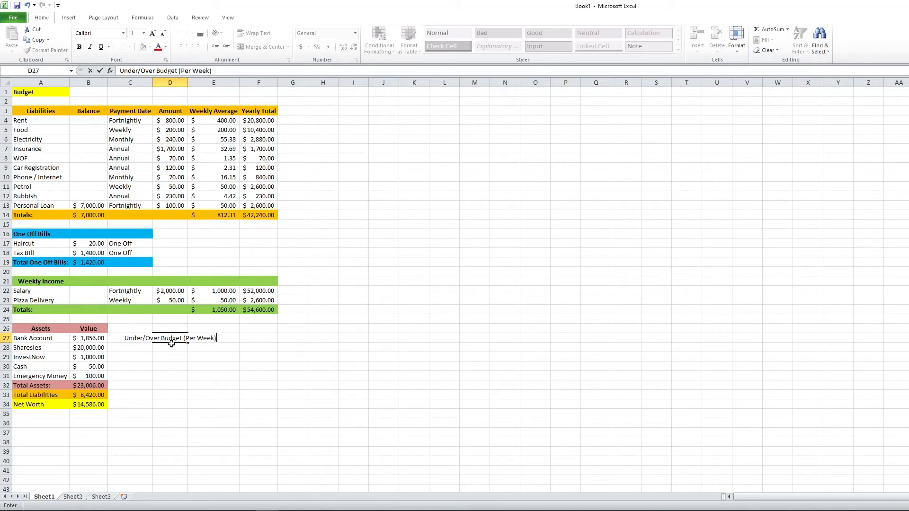
type(":")
key("Return")
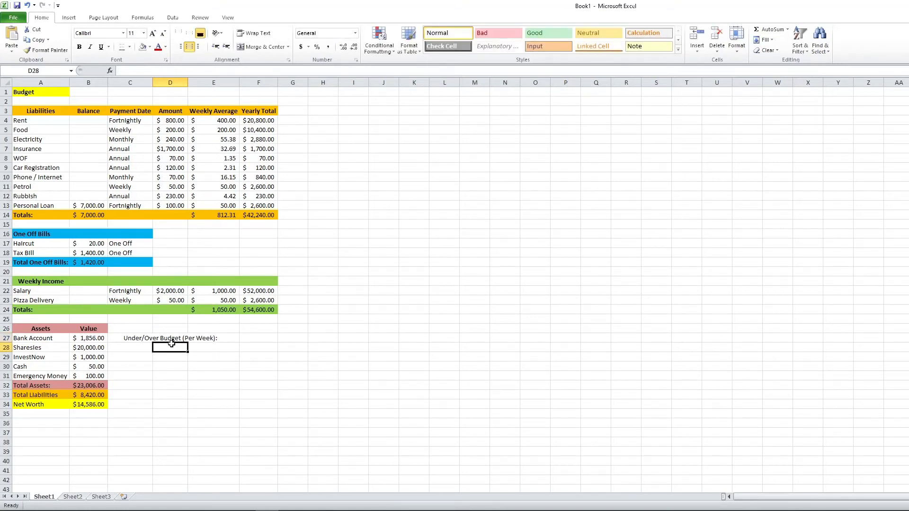
Move the "Under/Over Budget (Per Week):" label from D27 to E27.
left_click(260, 338)
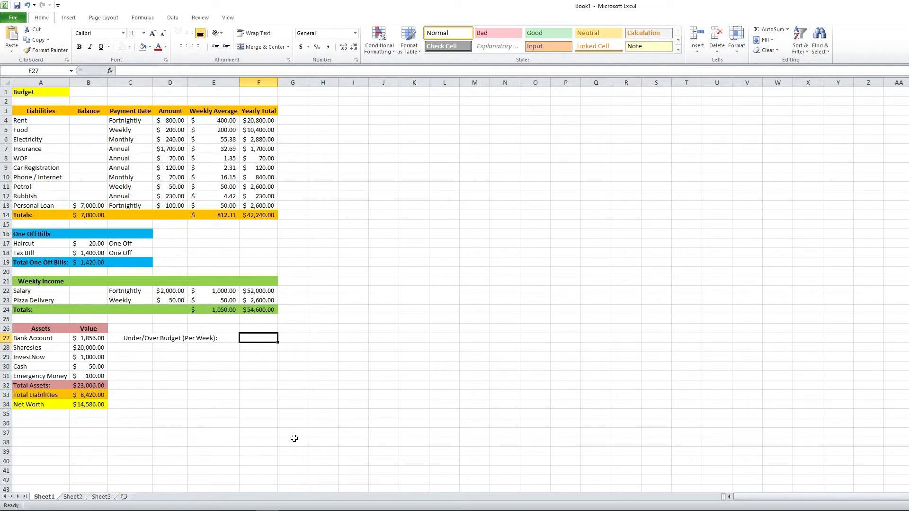
left_click(137, 338)
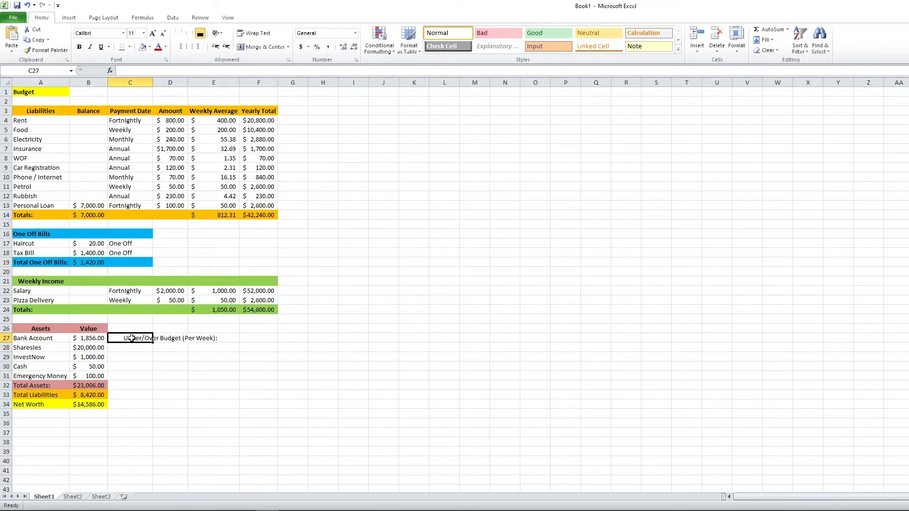
left_click(171, 338)
right_click(169, 338)
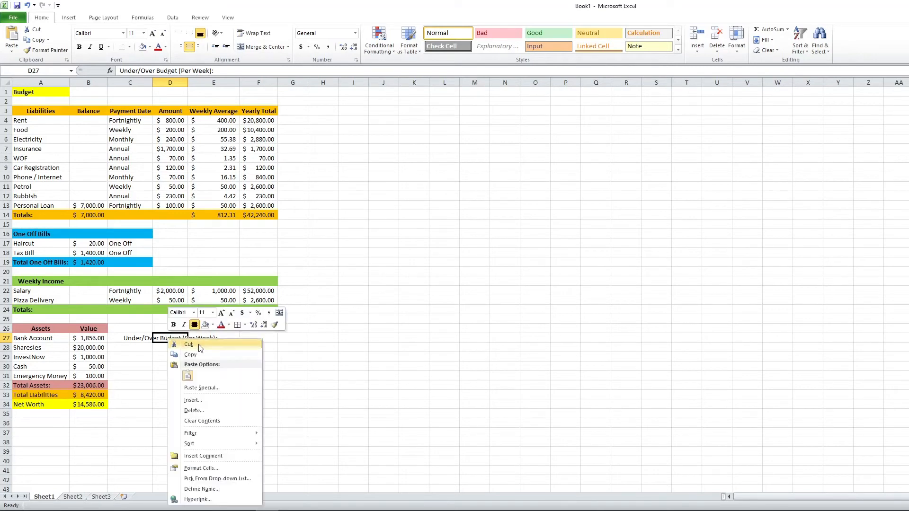
left_click(190, 344)
right_click(207, 338)
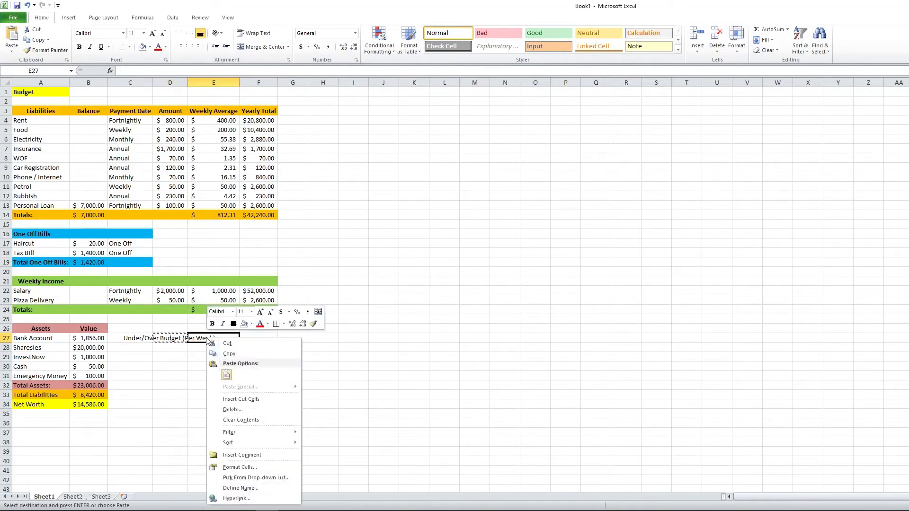
left_click(228, 374)
left_click(297, 338)
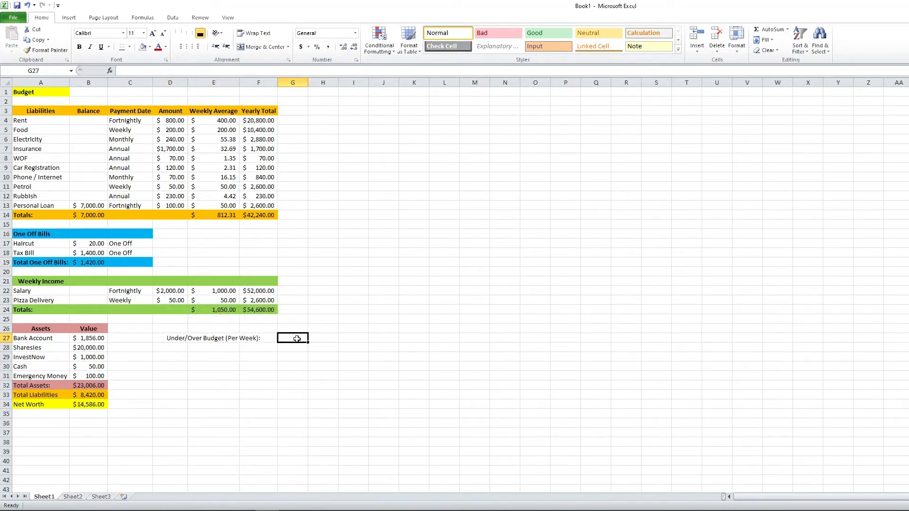
Calculate the weekly surplus in E28 by subtracting weekly liabilities from weekly income with the formula =e24-e14.
left_click(220, 350)
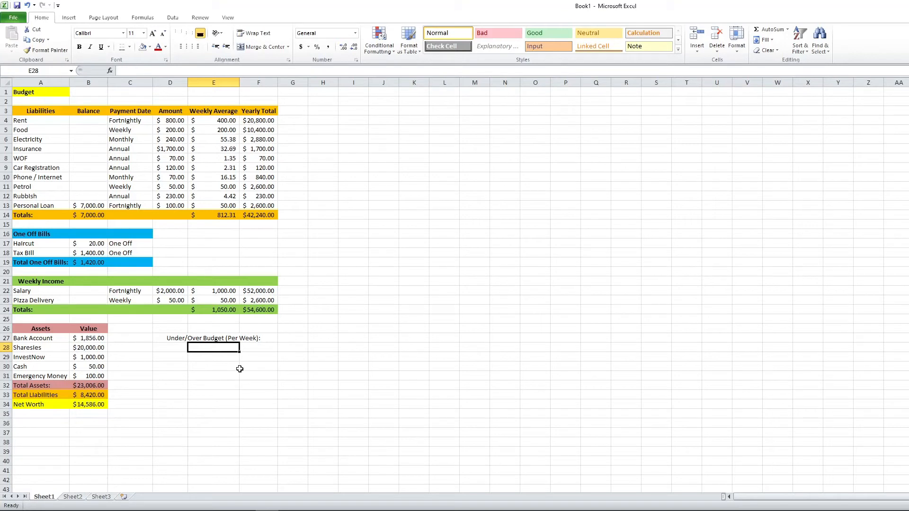
type("=")
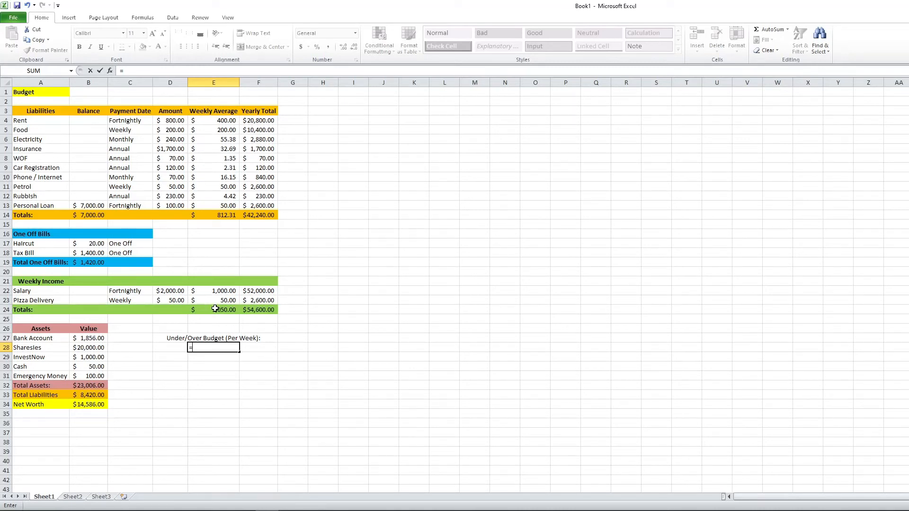
type("e24")
type("e14")
key("Return")
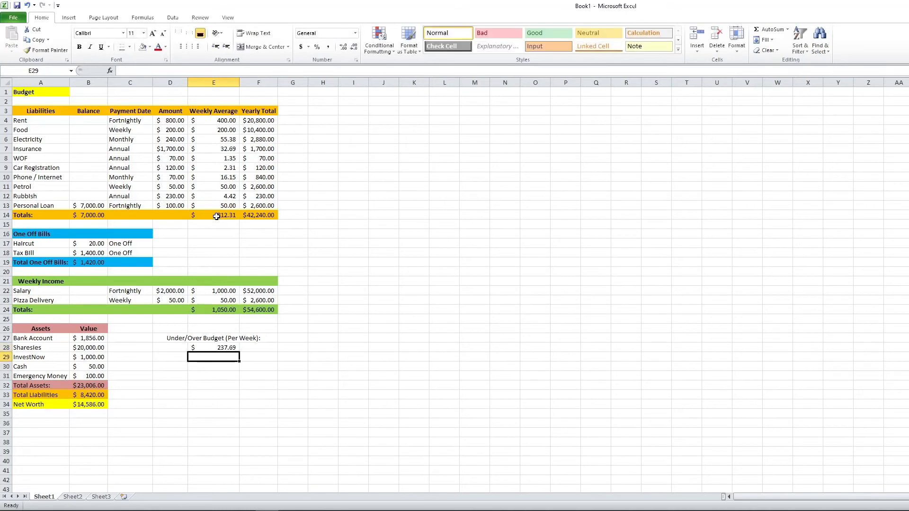
Fill the Under/Over Budget block D27:F28 with light green.
left_click(175, 338)
left_click(268, 345, "shift")
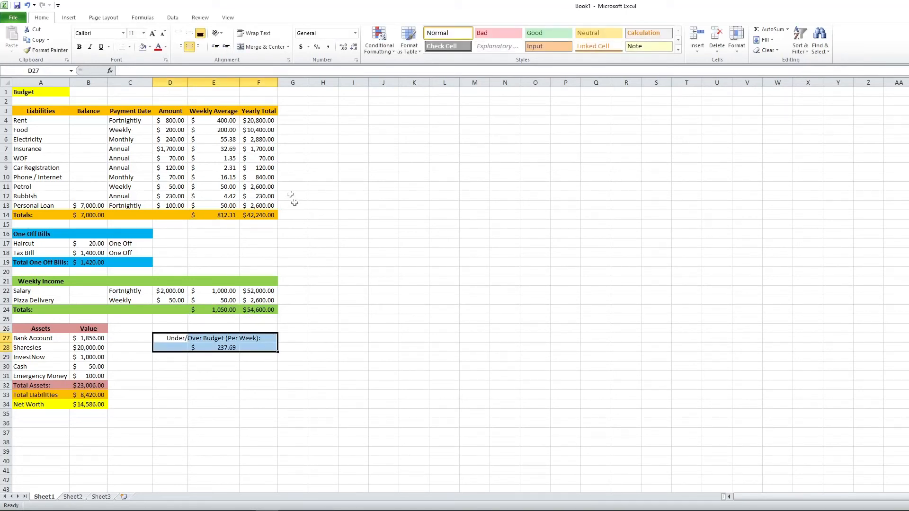
left_click(149, 47)
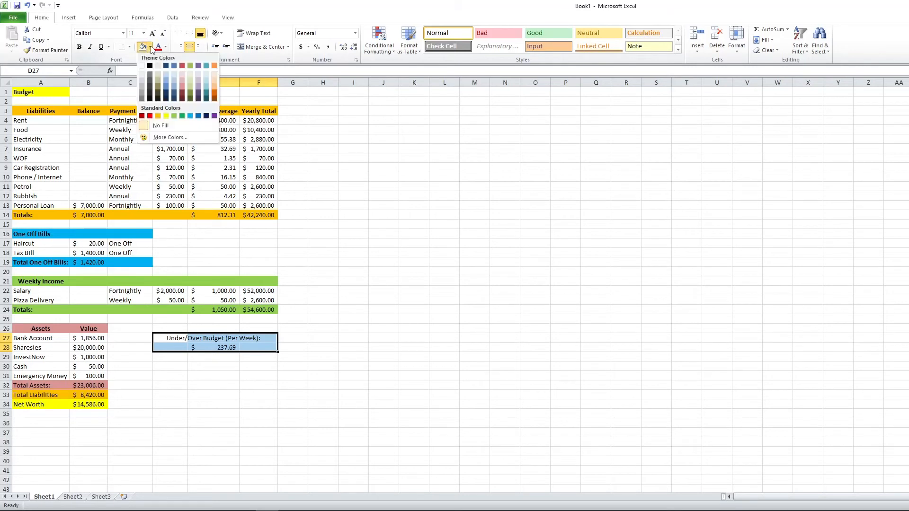
left_click(174, 115)
left_click(256, 356)
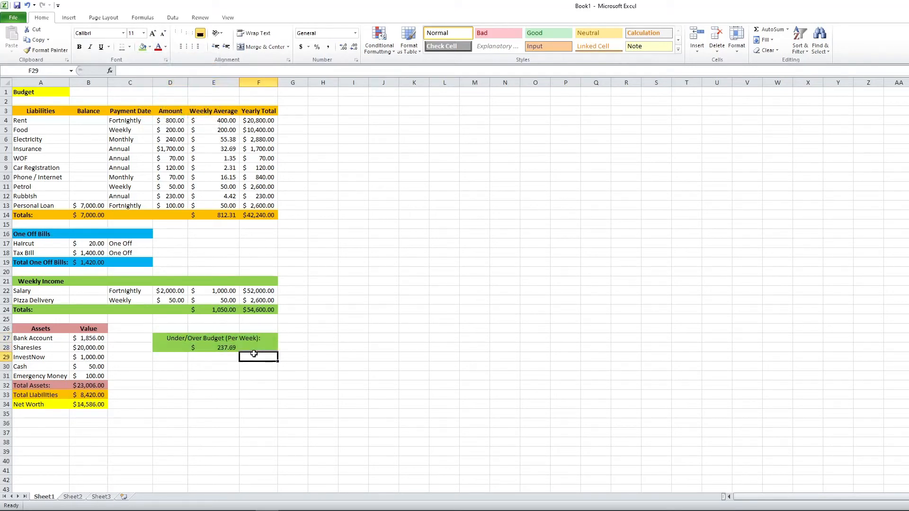
left_click(214, 366)
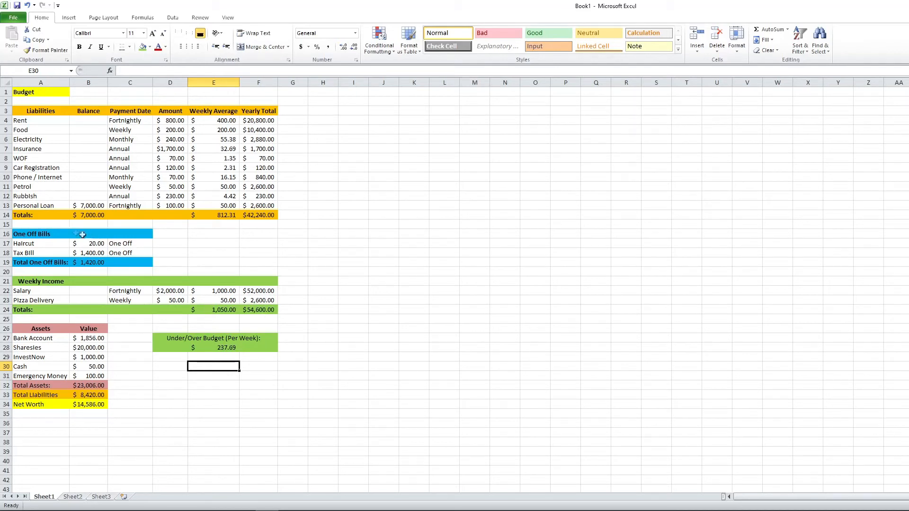
left_click(3, 205)
key("ctrl+c")
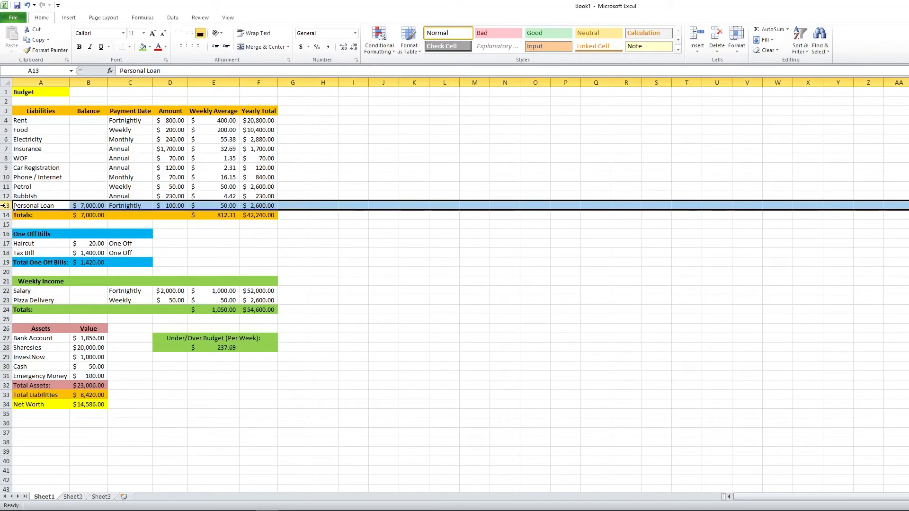
right_click(3, 206)
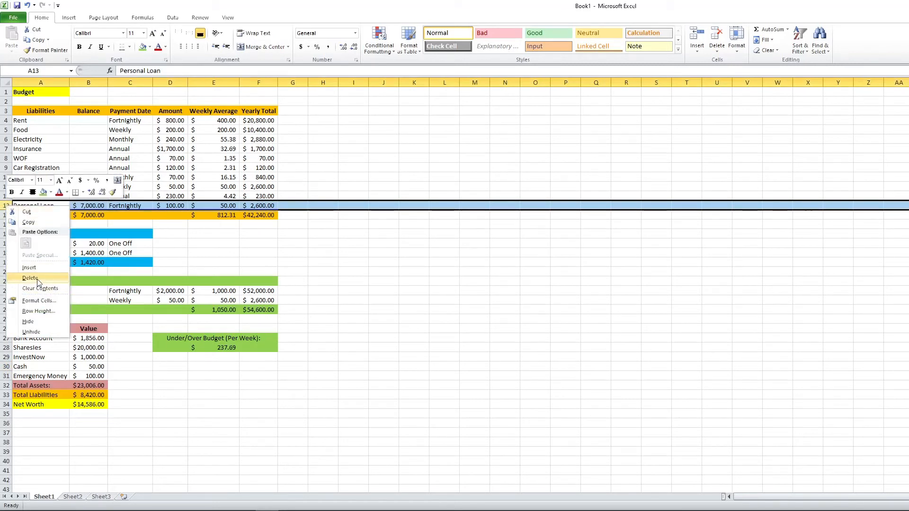
key("Escape")
left_click(336, 271)
left_click(342, 225)
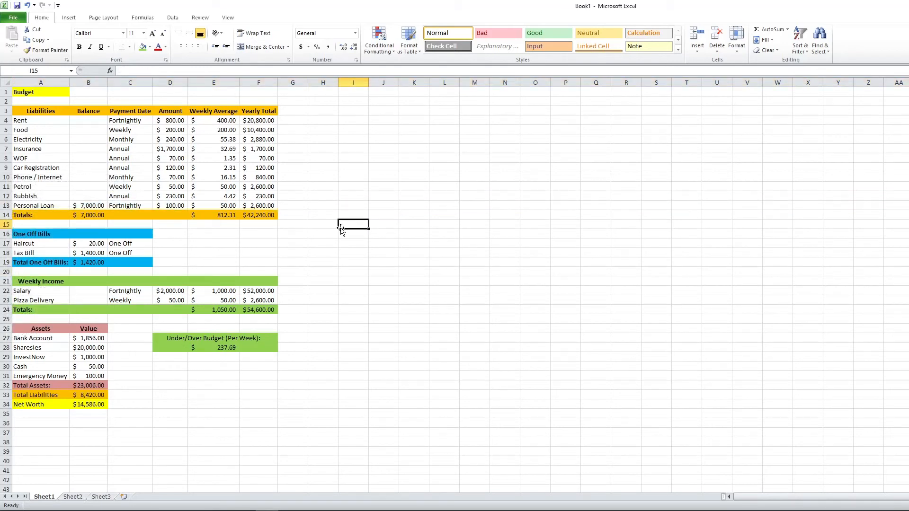
left_click(327, 332)
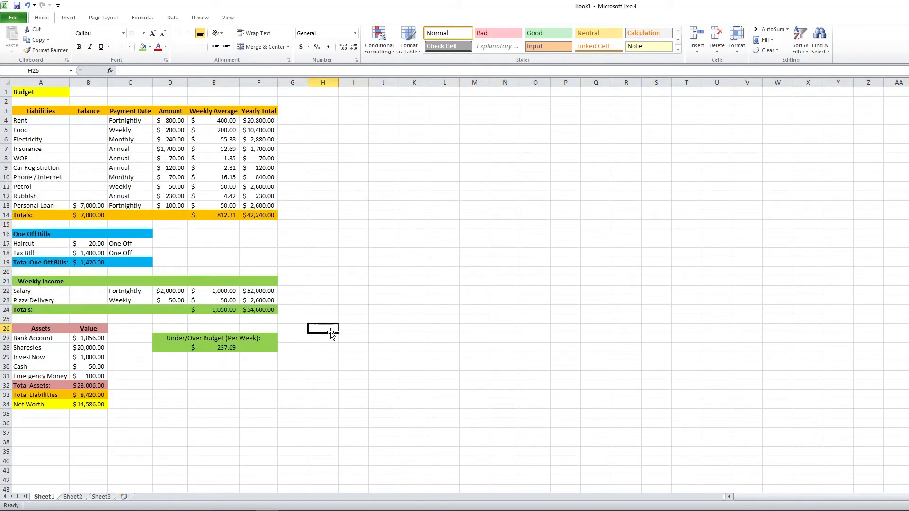
Rename the Sheet1 worksheet as 01-02-21.
right_click(43, 499)
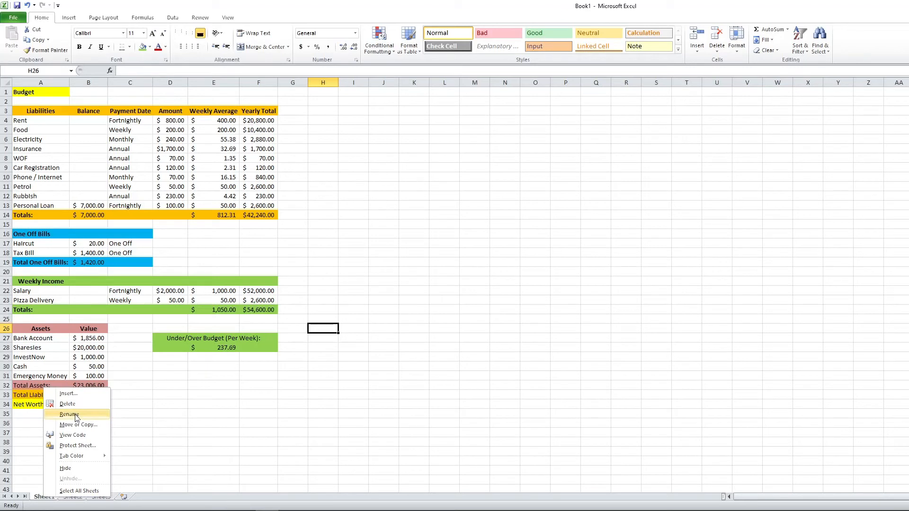
left_click(70, 415)
type("01-02-21")
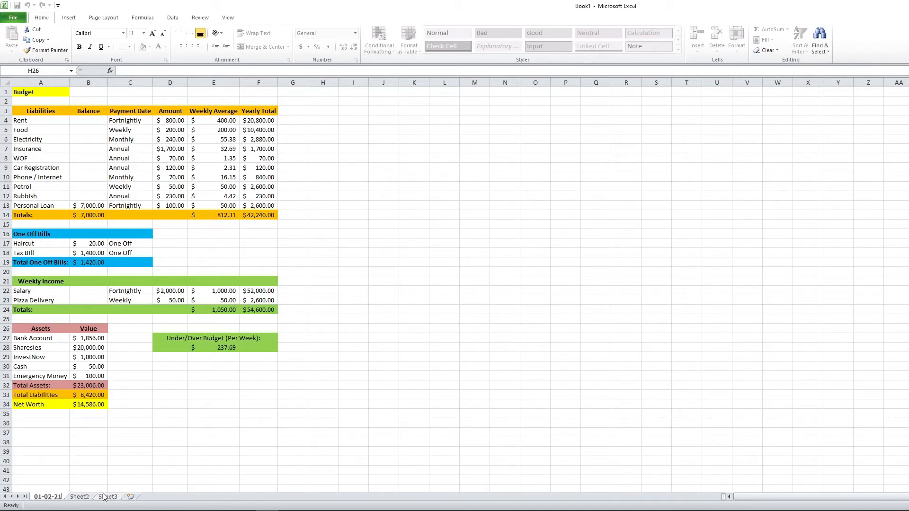
key("Return")
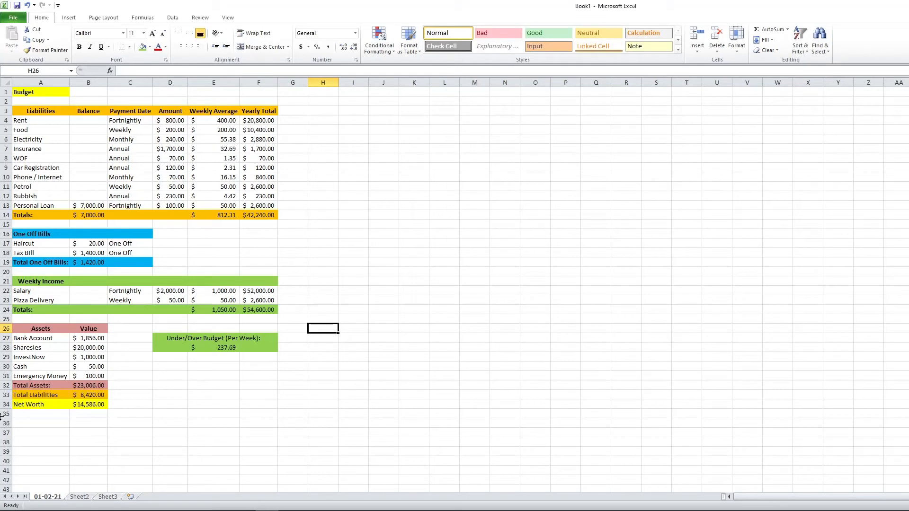
Copy the whole budget range A1:F34 from the 01-02-21 sheet and paste it into Sheet2 starting at A1.
left_click(255, 403)
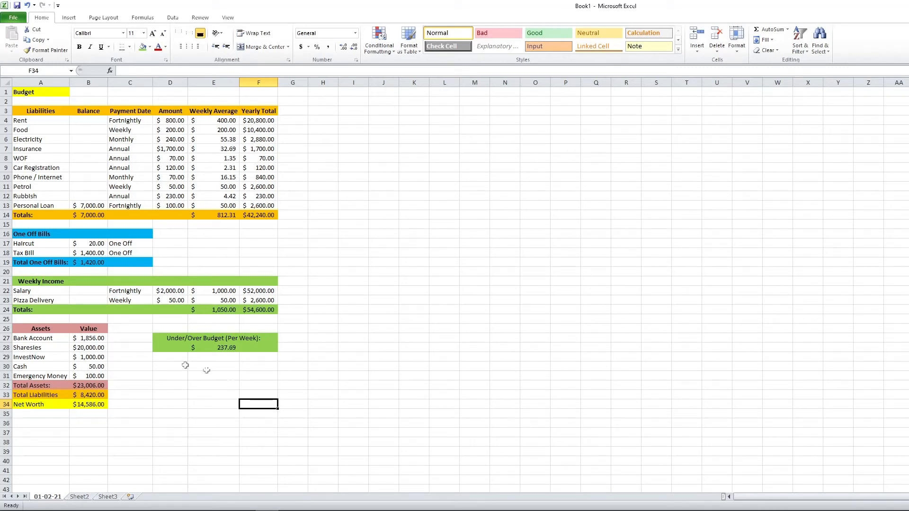
left_click(29, 94)
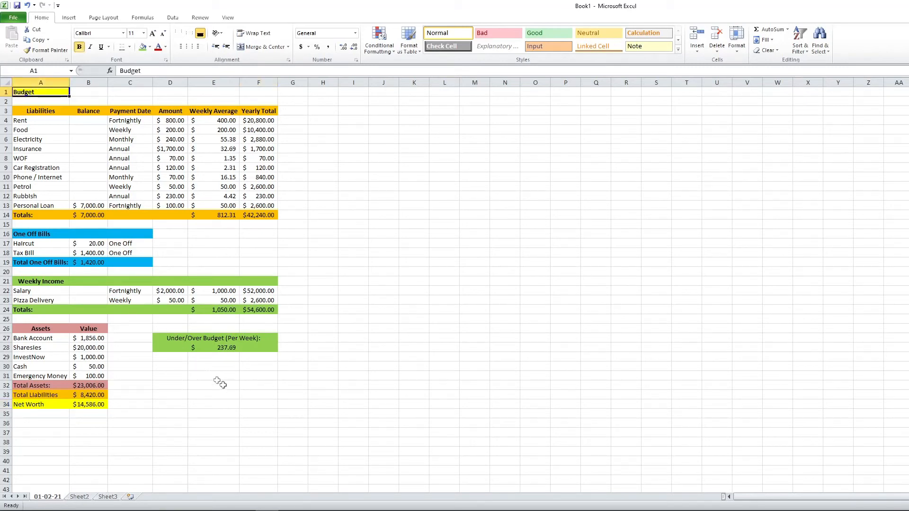
left_click(263, 402)
left_click(41, 94)
left_click(261, 401, "shift")
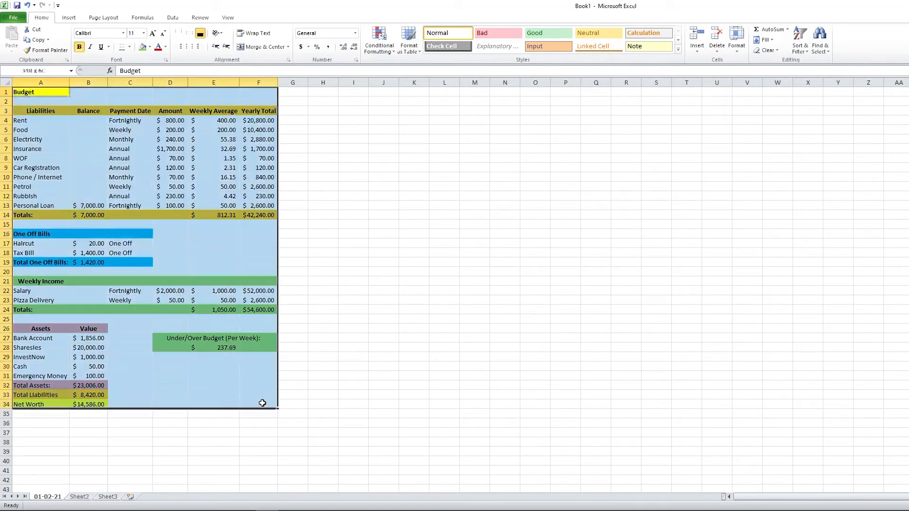
right_click(260, 395)
left_click(308, 245)
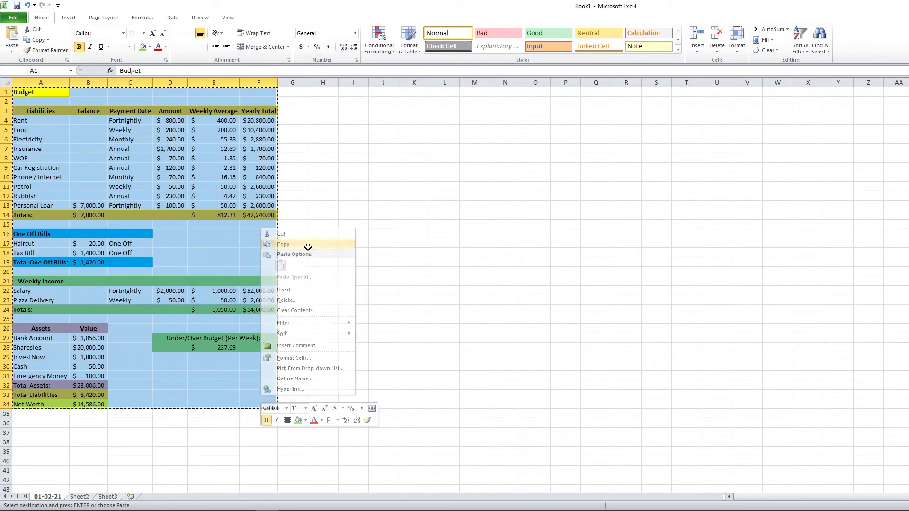
left_click(79, 496)
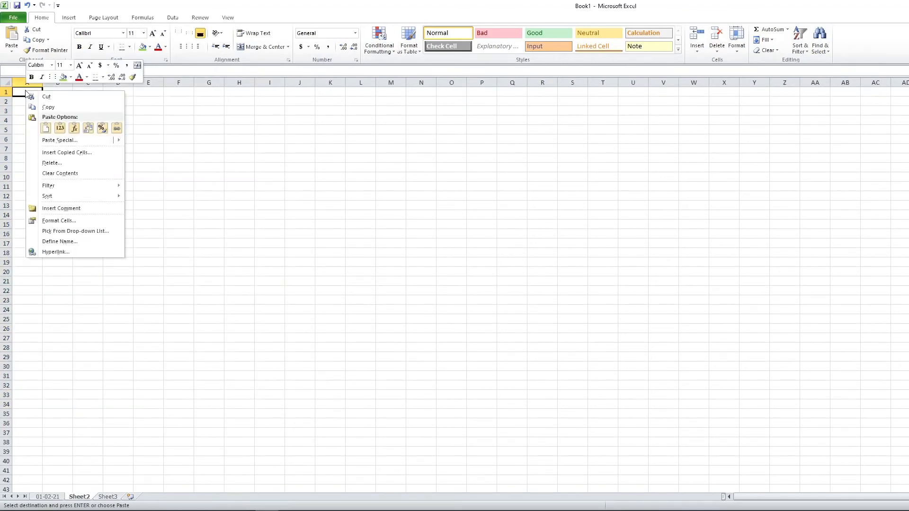
left_click(46, 128)
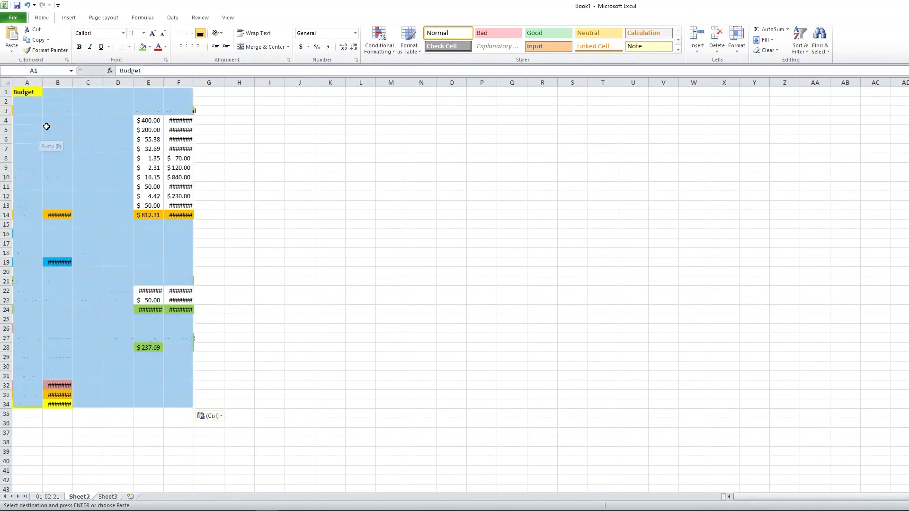
Auto-fit the width of all columns on Sheet2 to their contents.
double_click(42, 78)
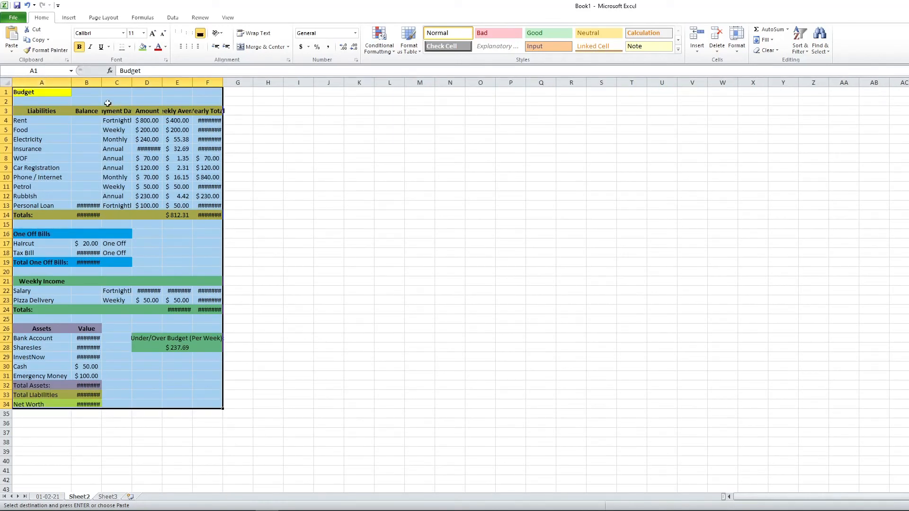
left_click(7, 82)
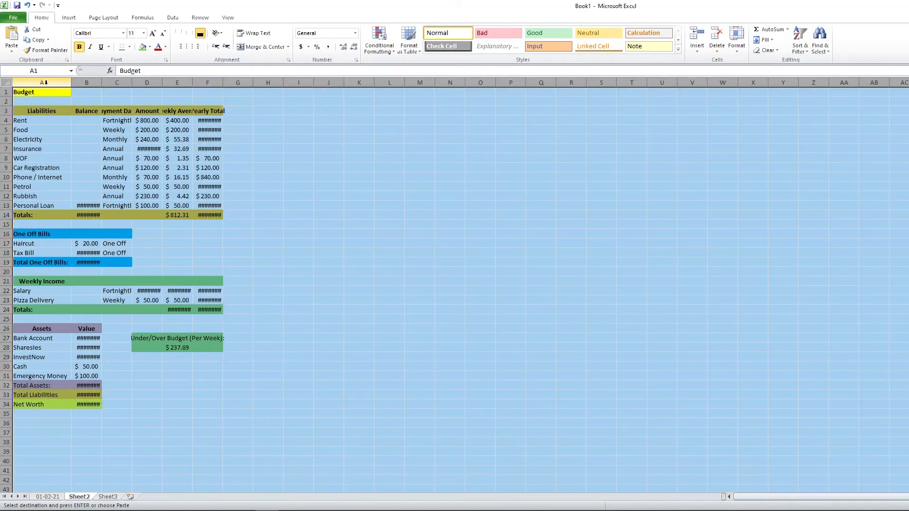
double_click(70, 82)
left_click(433, 250)
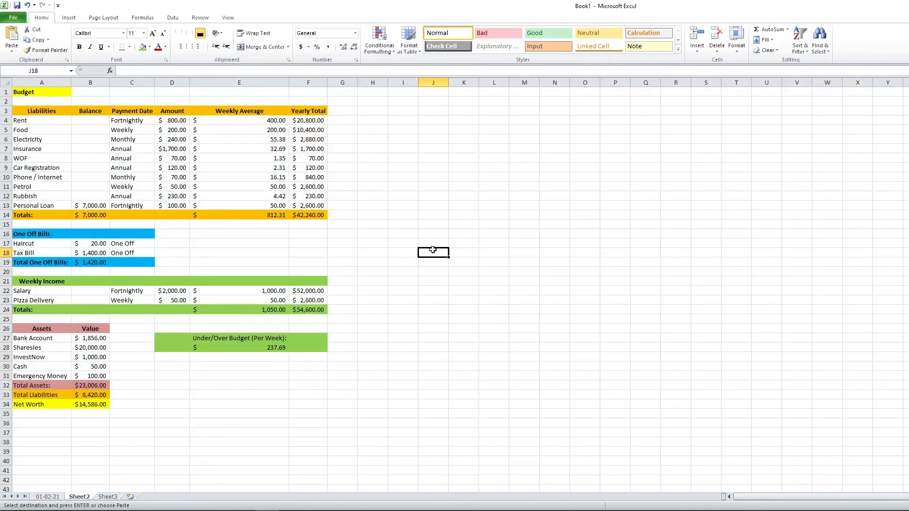
Rename the Sheet2 worksheet as 01-03-21.
right_click(76, 498)
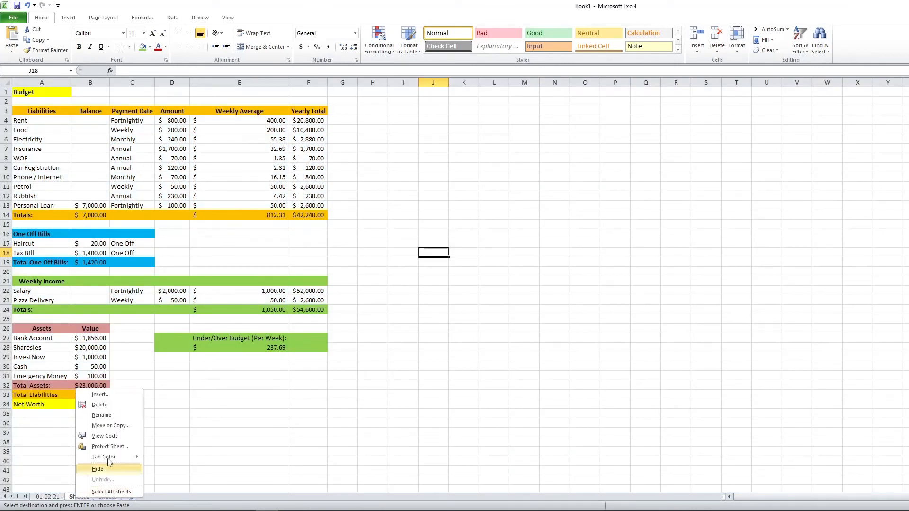
left_click(102, 416)
mouse_move(267, 502)
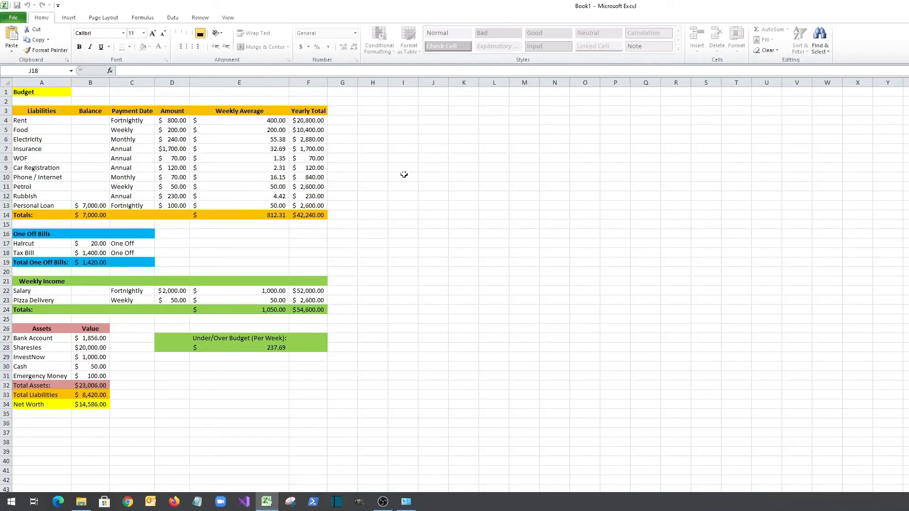
type("01-03-21")
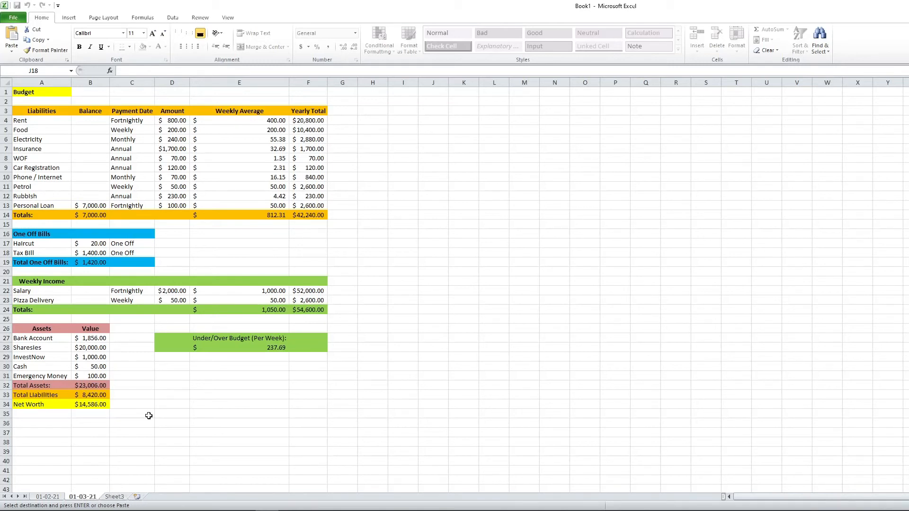
key("Return")
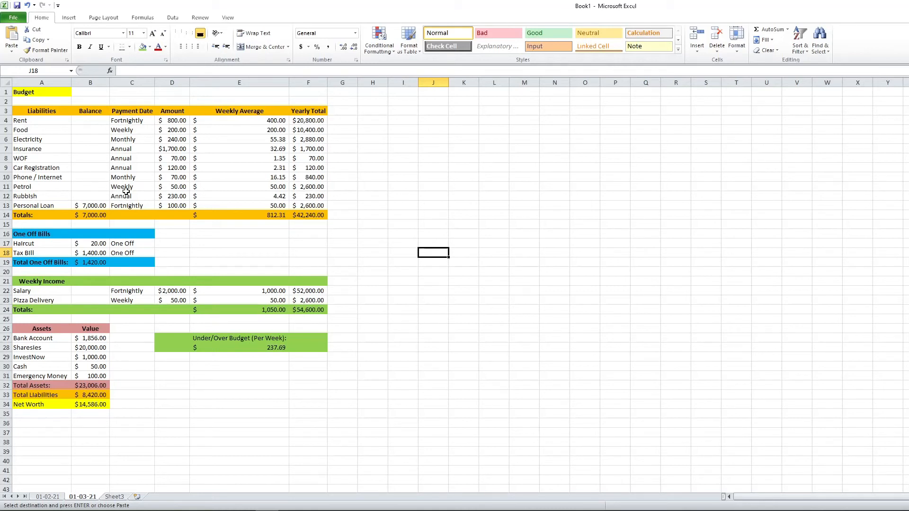
Set the Personal Loan balance in B13 of the 01-03-21 sheet to 6,800.00.
left_click(89, 204)
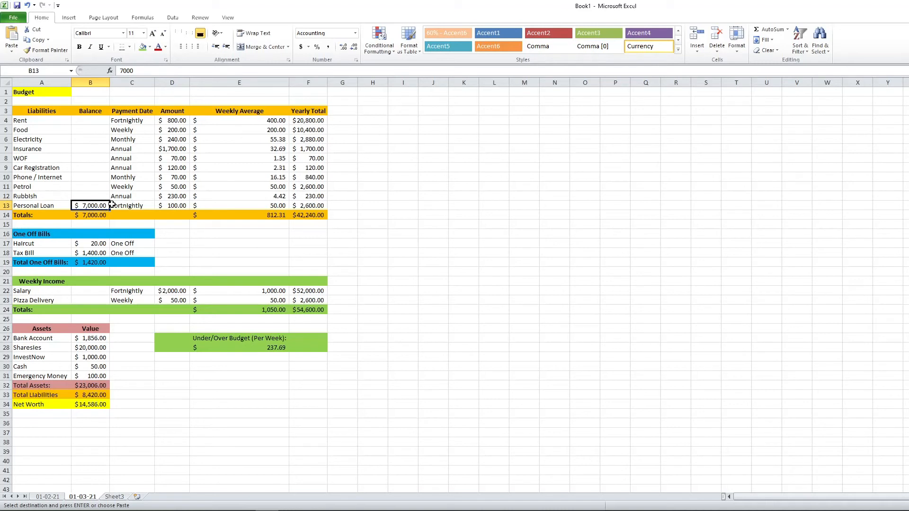
type("6,")
type("800.00")
key("Return")
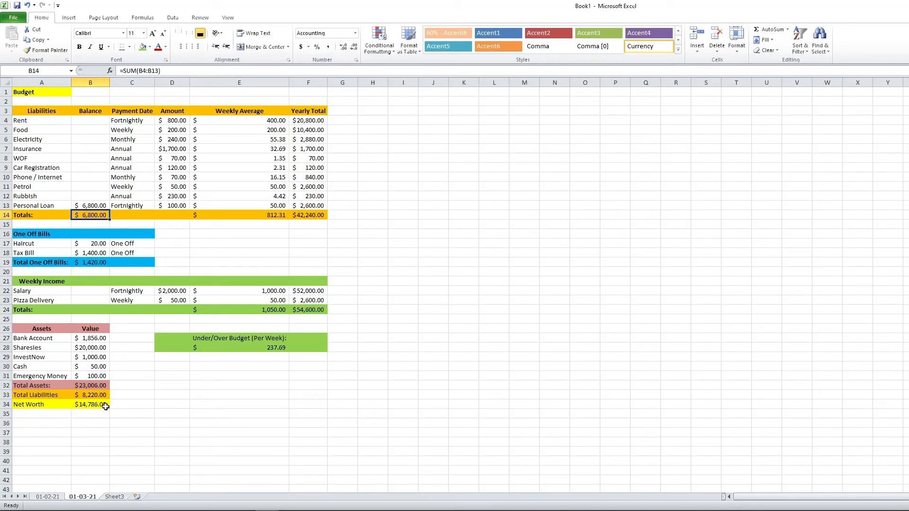
Delete the entire Haircut row from the One Off Bills section.
left_click(86, 252)
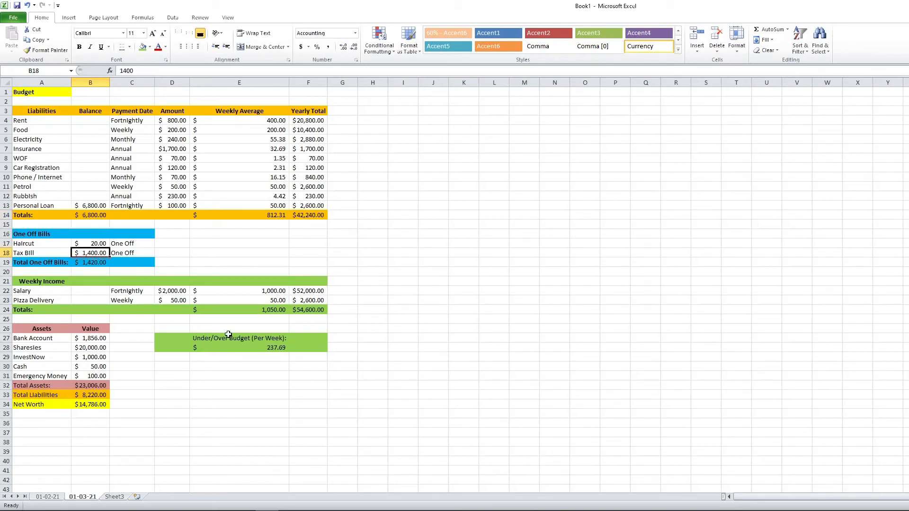
left_click(6, 244)
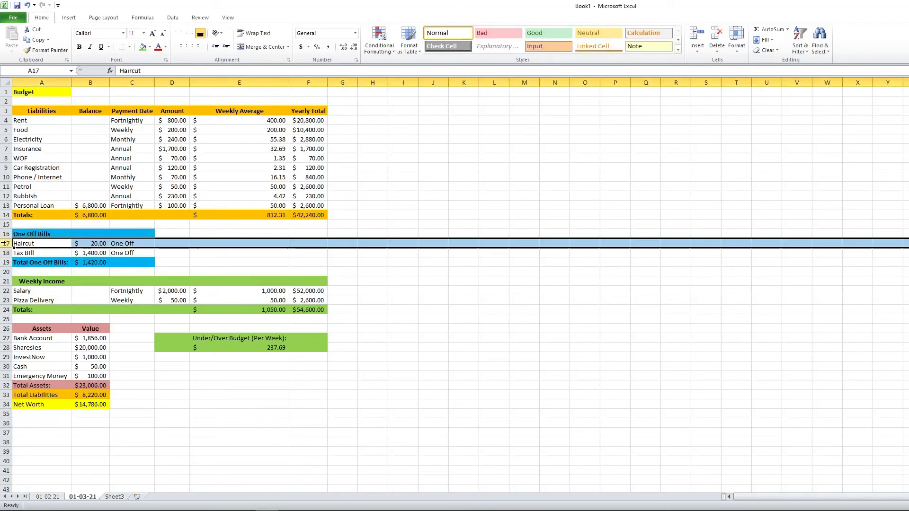
right_click(6, 243)
left_click(31, 315)
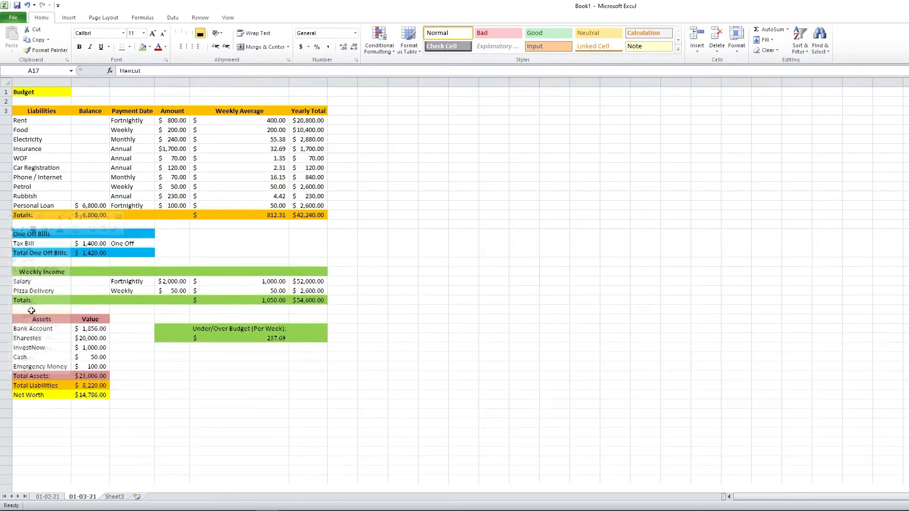
left_click(239, 262)
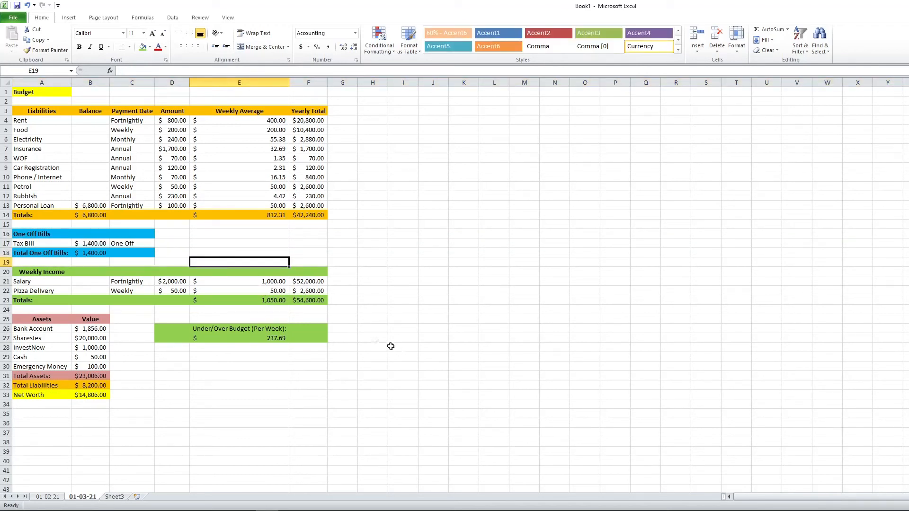
Set the Pizza Delivery income amount in D22 to 100.00 and check the weekly under/over budget figure.
left_click(169, 290)
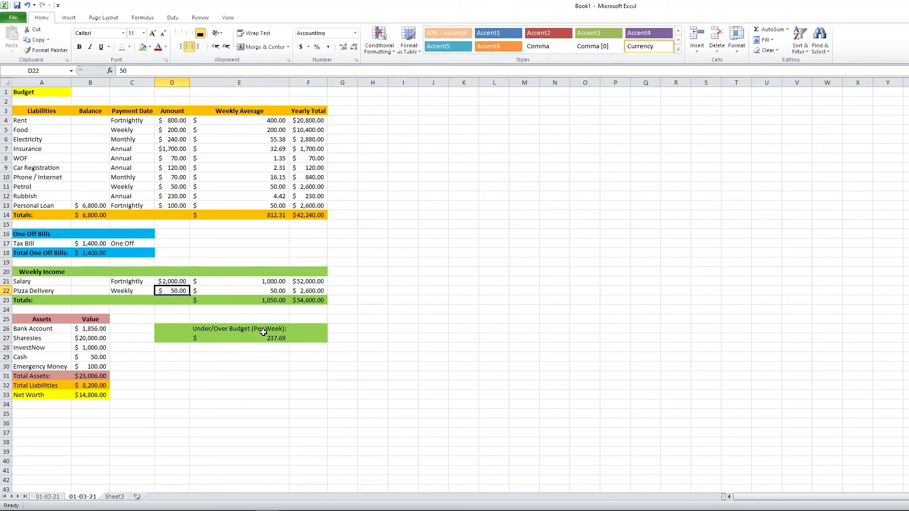
type("100")
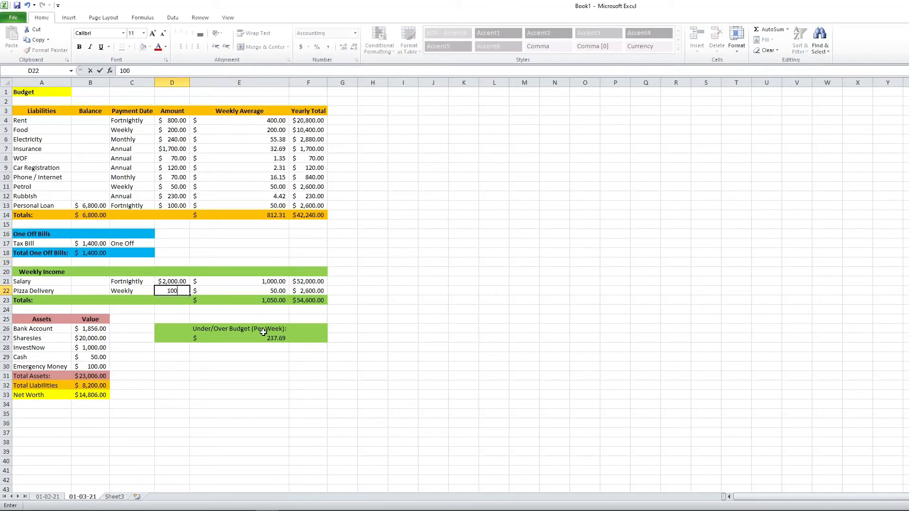
type(".00")
key("Return")
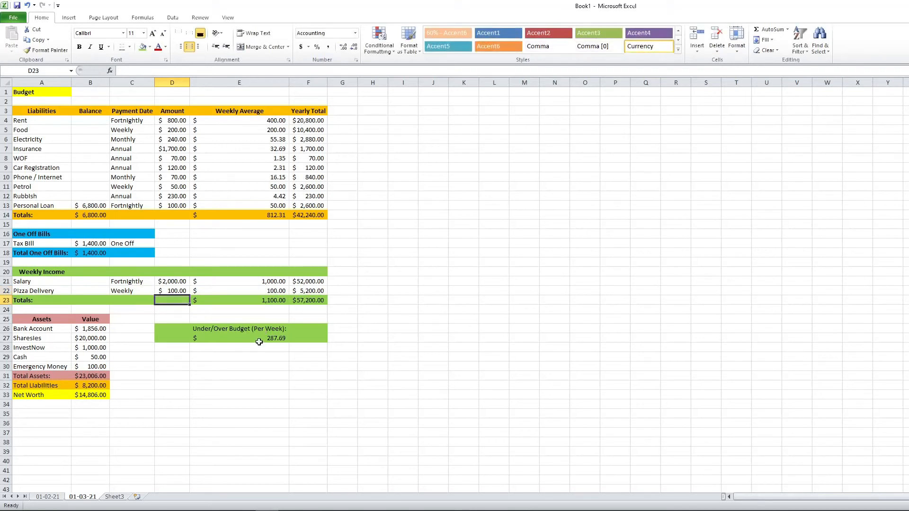
left_click(270, 340)
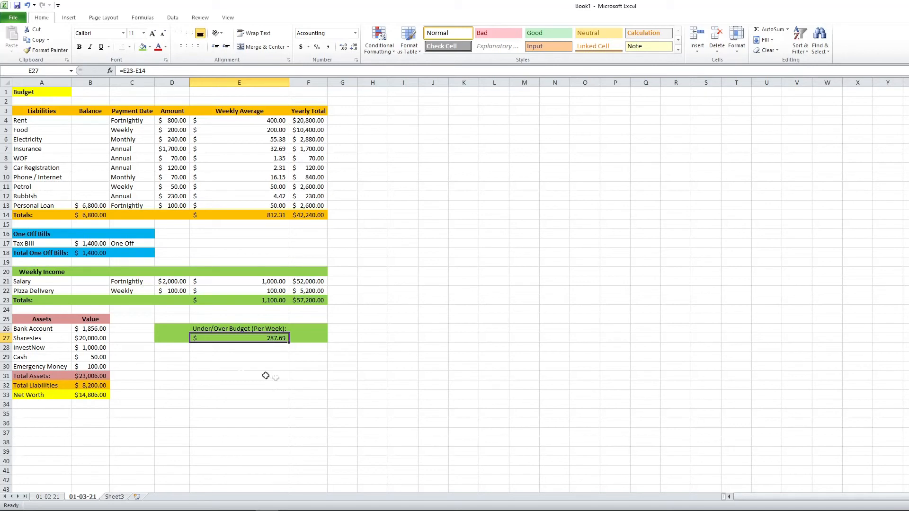
Set the Bank Account value in B26 of the Assets section to 900.00.
left_click(93, 337)
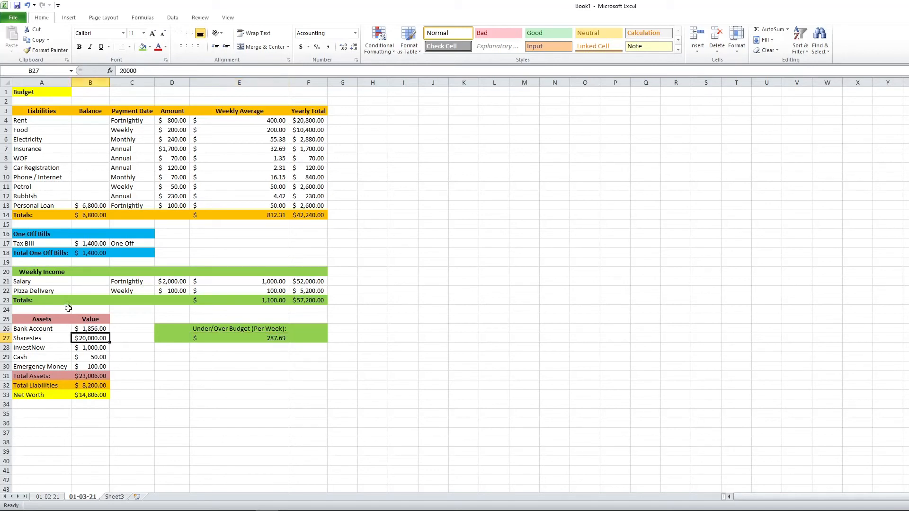
left_click(100, 327)
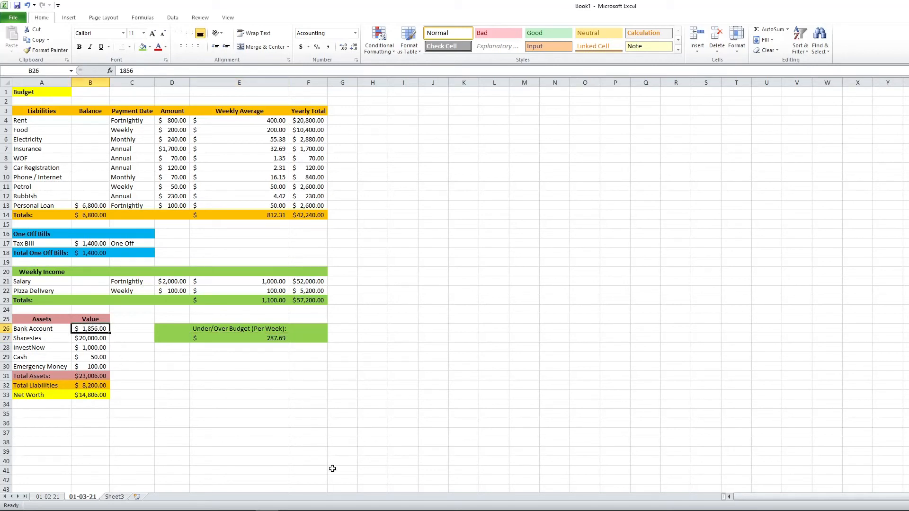
type("900.00")
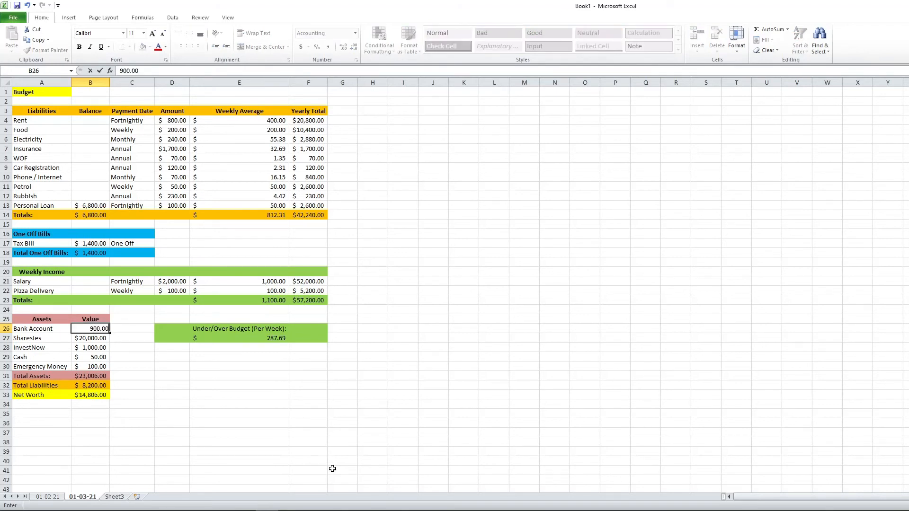
key("Return")
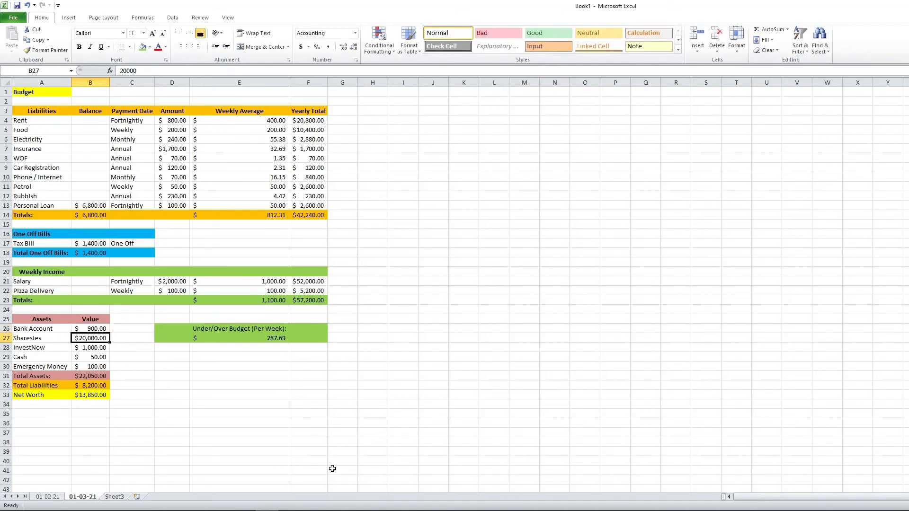
Set the Cash value in B29 of the Assets section to 25.
left_click(101, 359)
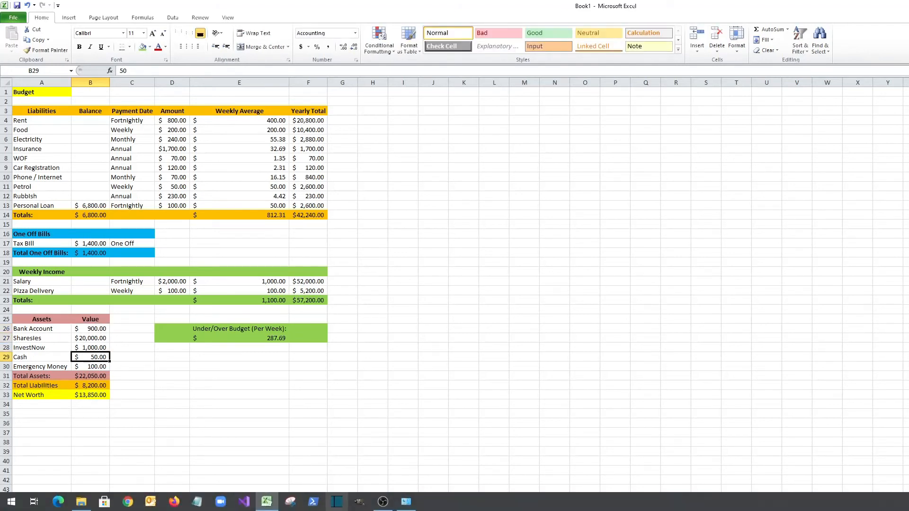
type("25.")
key("Return")
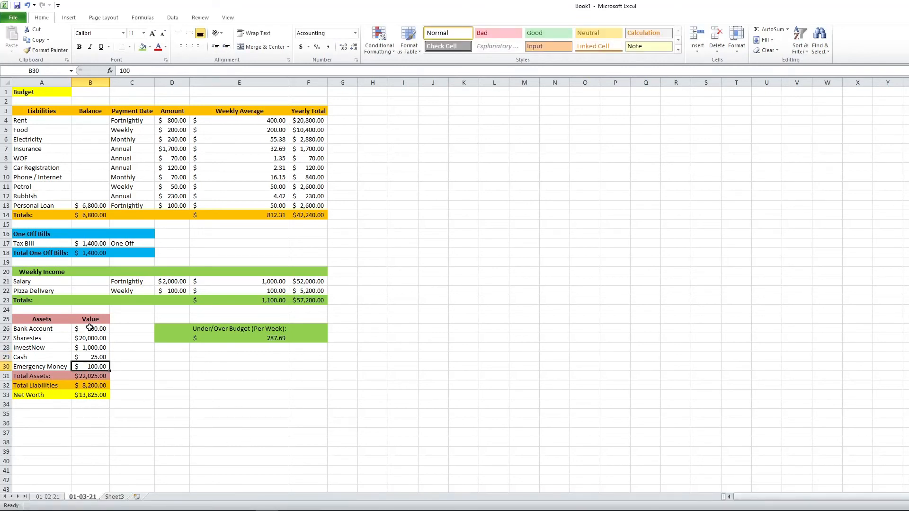
left_click(262, 386)
left_click(264, 396)
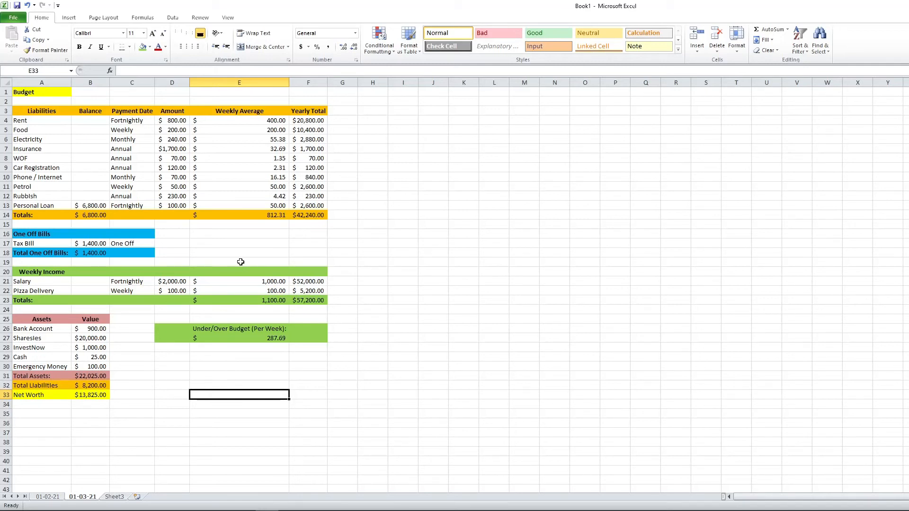
Rename the Sheet3 worksheet as Summary and move it in front of the 01-02-21 sheet.
left_click(115, 497)
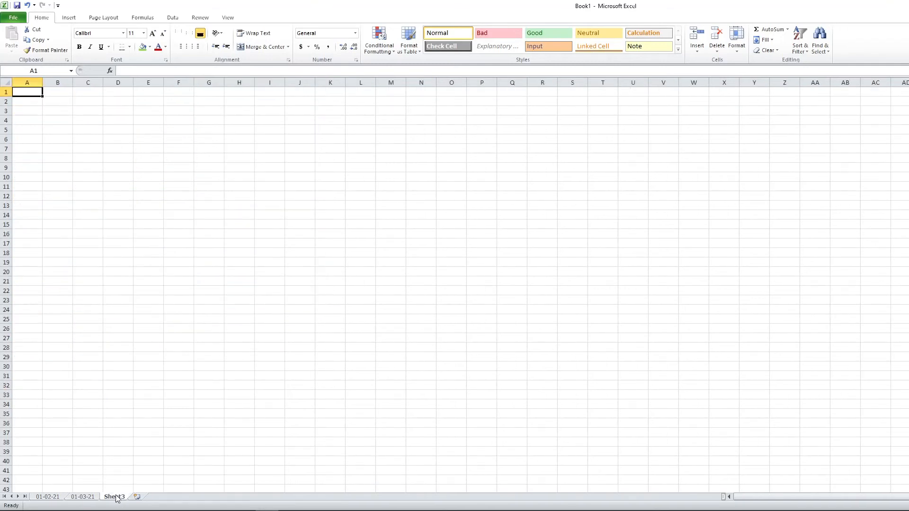
right_click(115, 497)
left_click(176, 411)
type("Summary")
key("Return")
left_click_drag(125, 501, 35, 501)
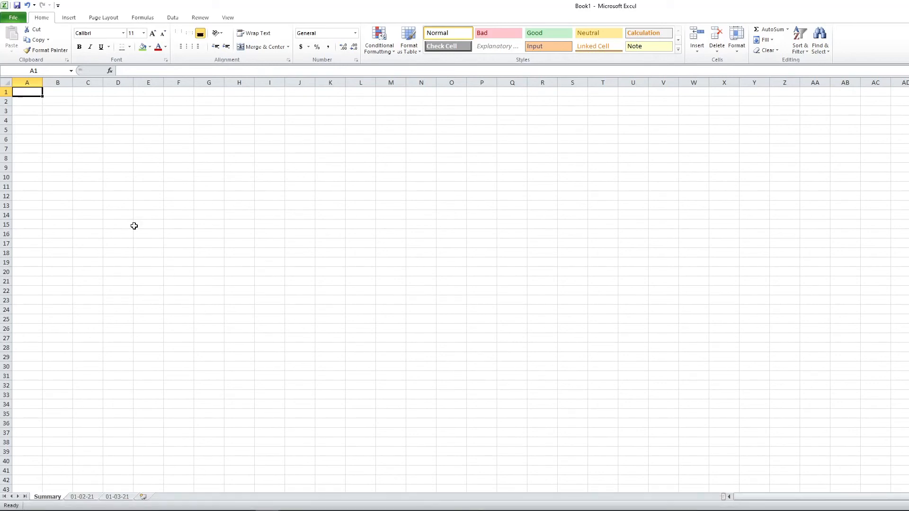
Enter the title Summary in A1 and the column header Date in A2 of the Summary sheet.
type("Summary")
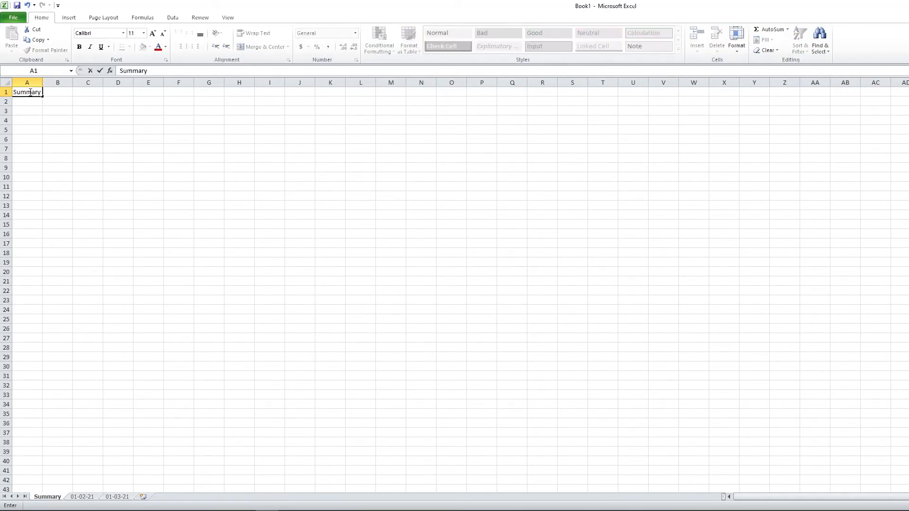
key("Return")
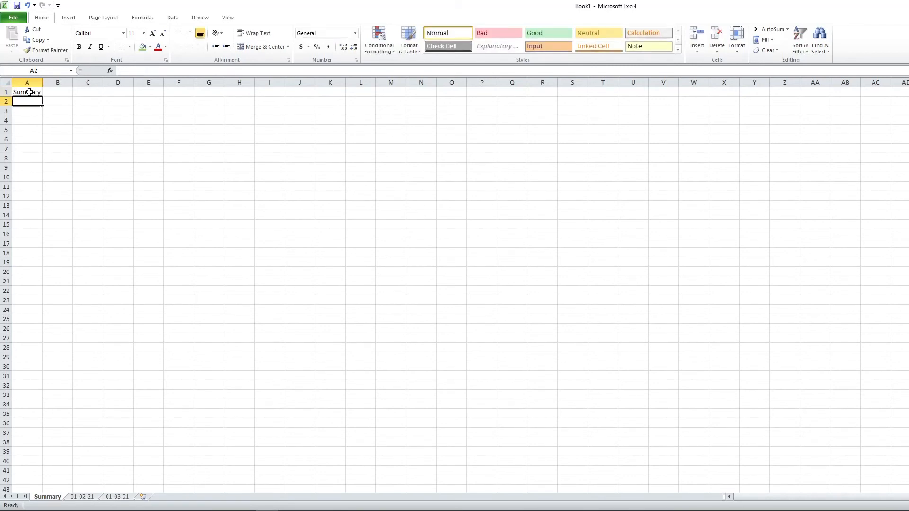
type("Date")
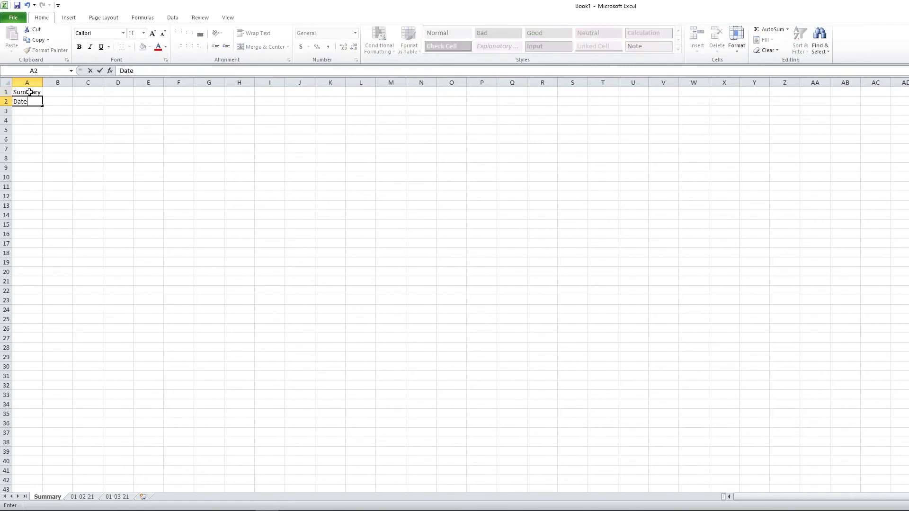
key("Return")
key("Up")
key("Right")
type("Amo")
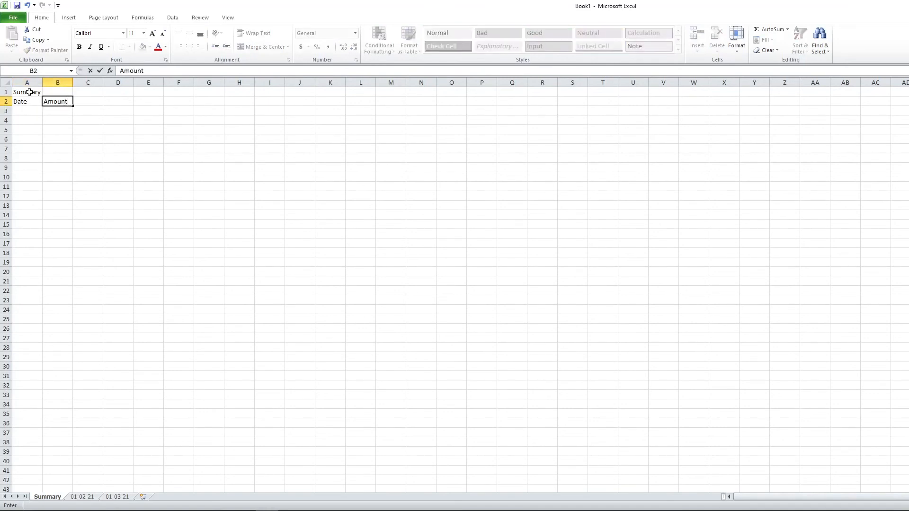
key("BackSpace")
key("BackSpace")
key("BackSpace")
key("BackSpace")
key("BackSpace")
key("BackSpace")
Add the column headers Net Worth in B2 and Difference in C2.
type("Net Worth")
key("Return")
key("Up")
key("Right")
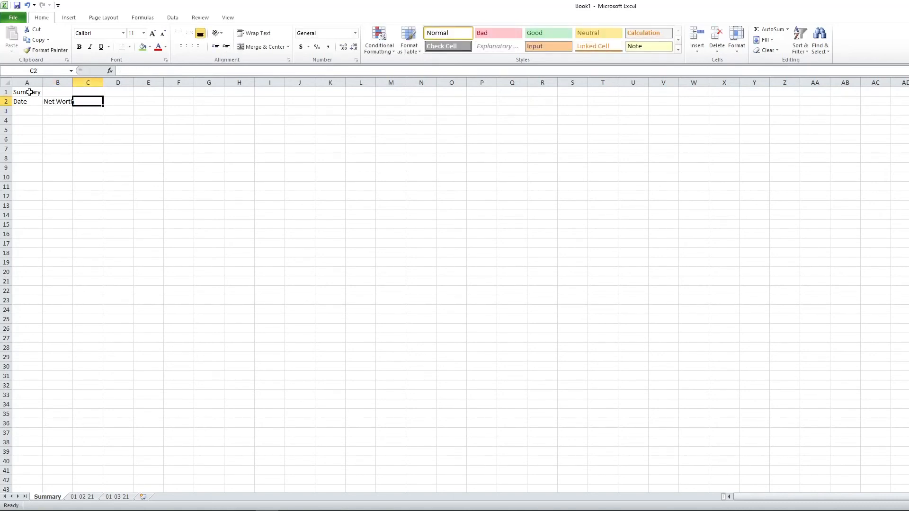
type("Difference")
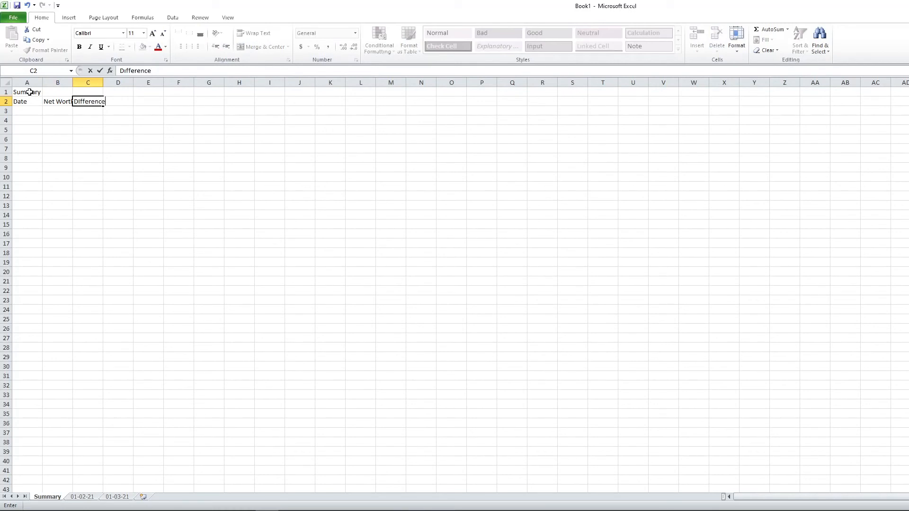
key("Return")
key("Up")
key("Left")
key("Down")
key("Left")
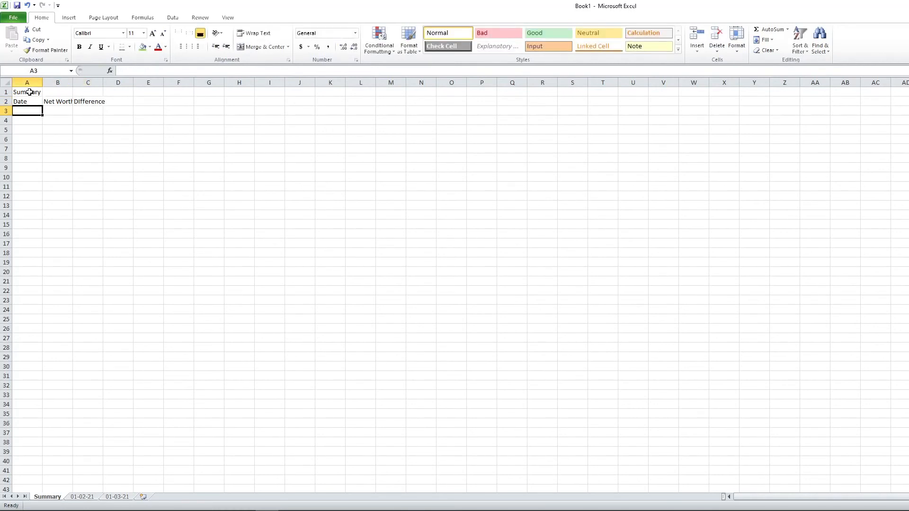
Enter the dates 01/02/2021 in A3 and 01/03/21 in A4 under the Date header.
type("0")
type("1/02")
type("/2021")
key("Return")
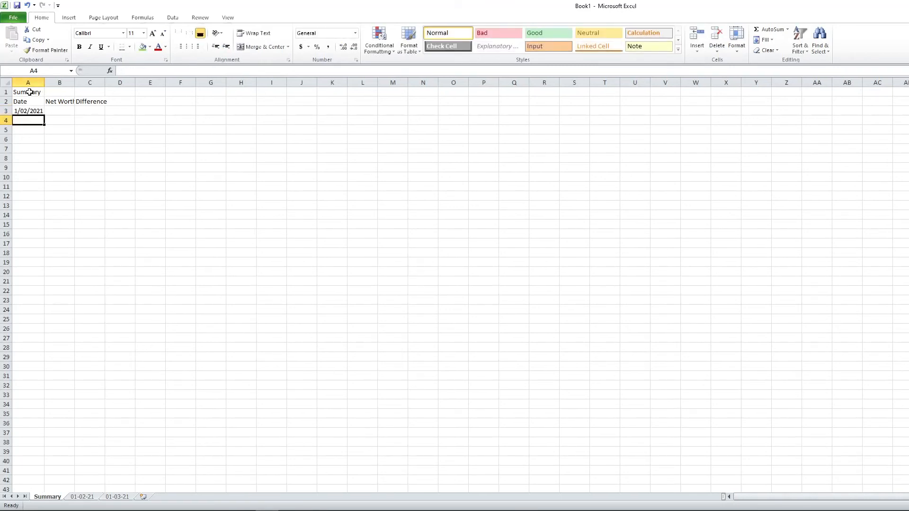
key("alt")
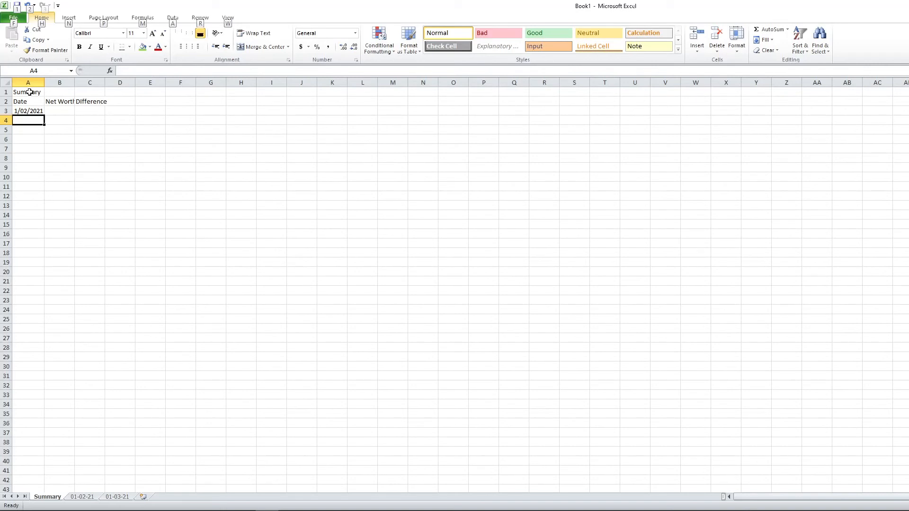
key("alt")
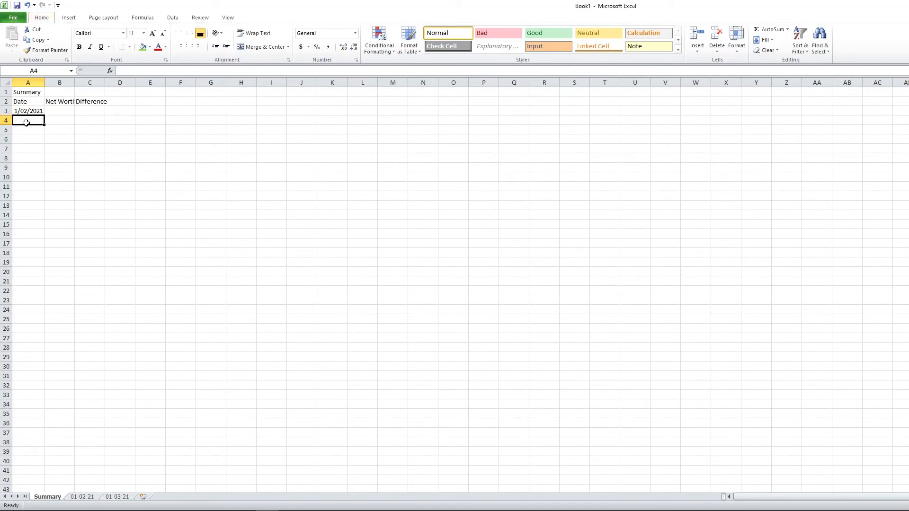
type("01/03/21")
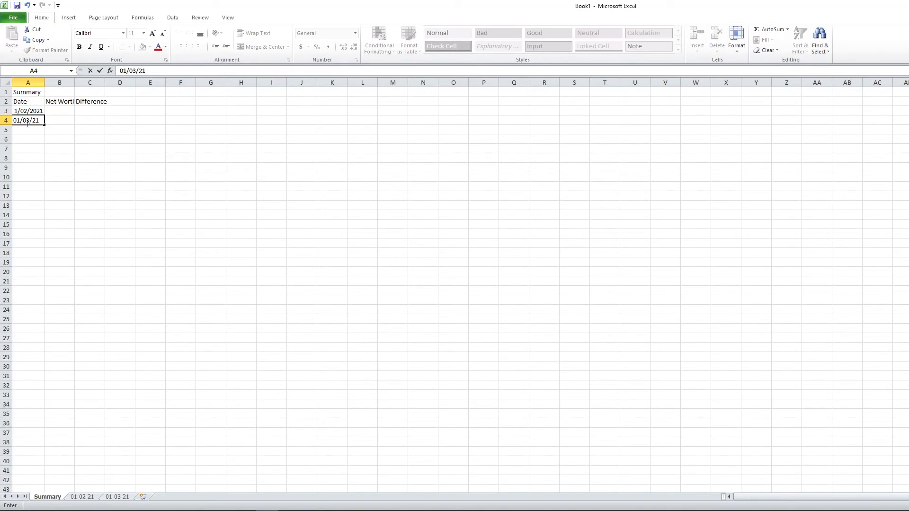
key("Return")
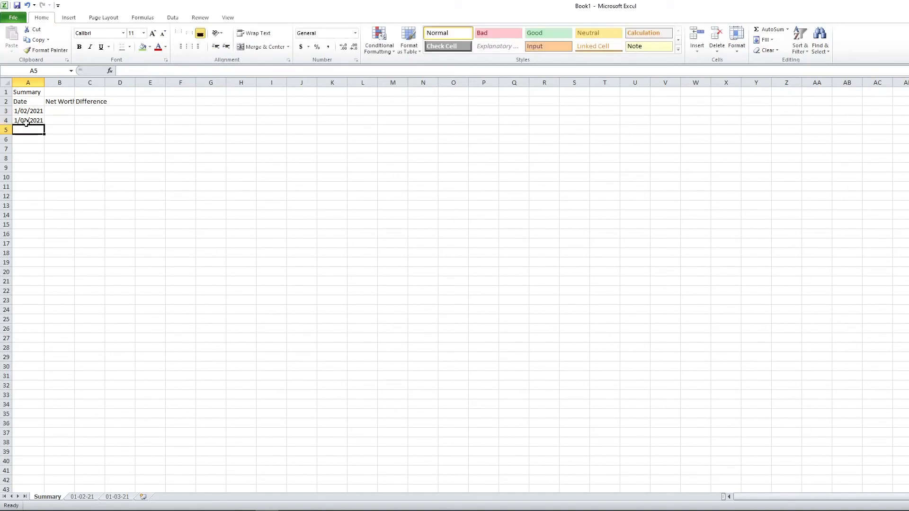
Copy the Net Worth amount from B34 of the 01-02-21 sheet into B3 of the Summary sheet as a value only.
left_click(30, 113)
key("Right")
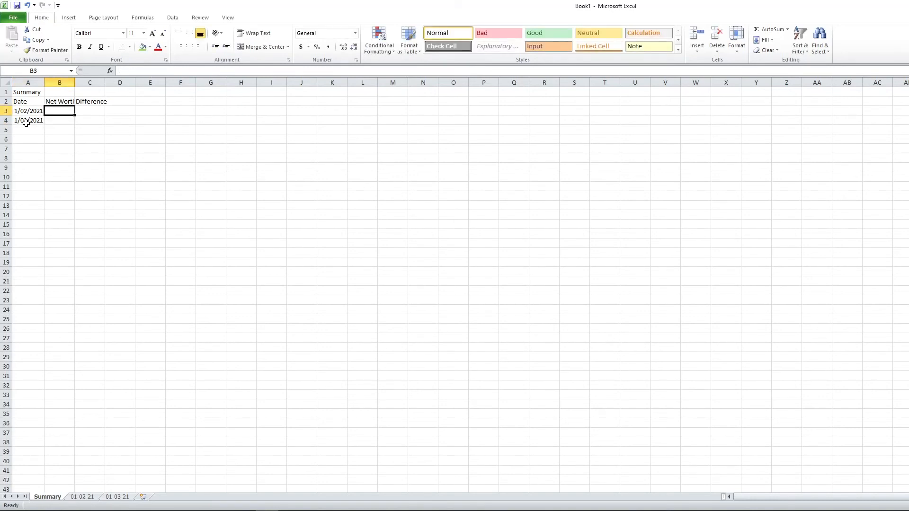
left_click(89, 497)
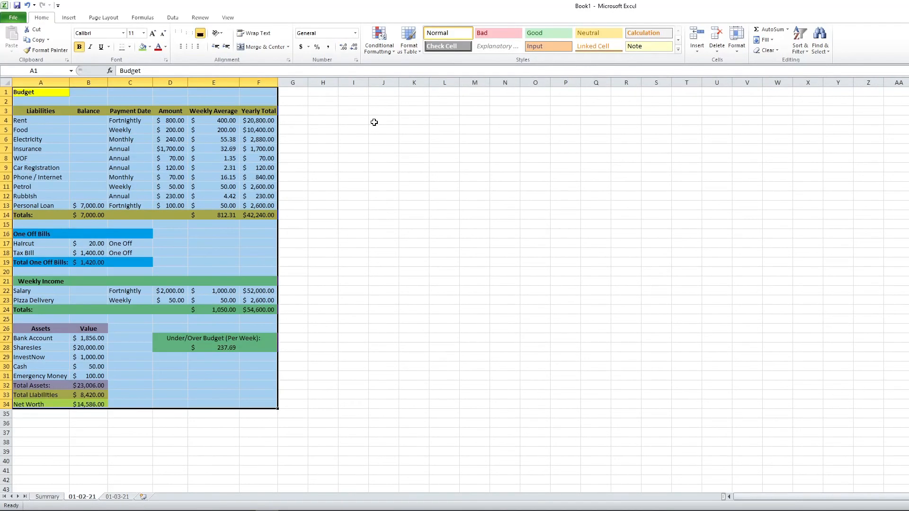
left_click(381, 187)
right_click(100, 404)
left_click(122, 253)
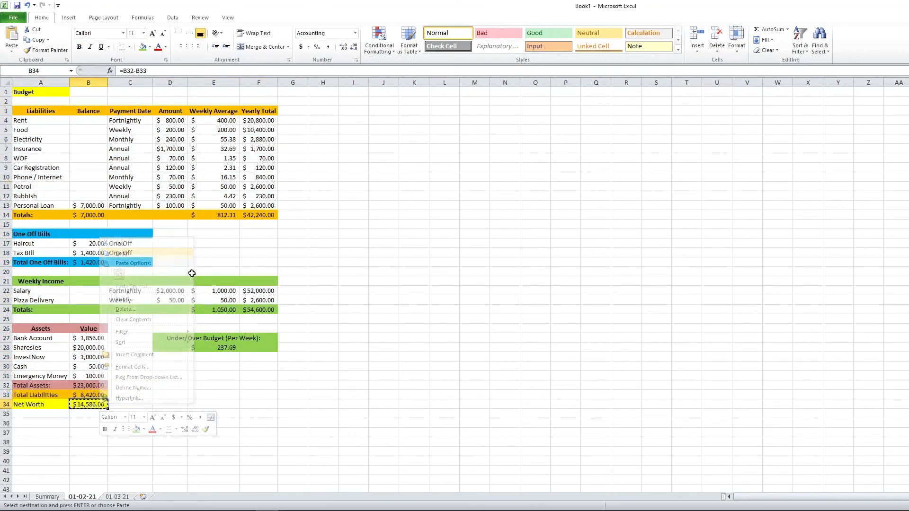
left_click(48, 497)
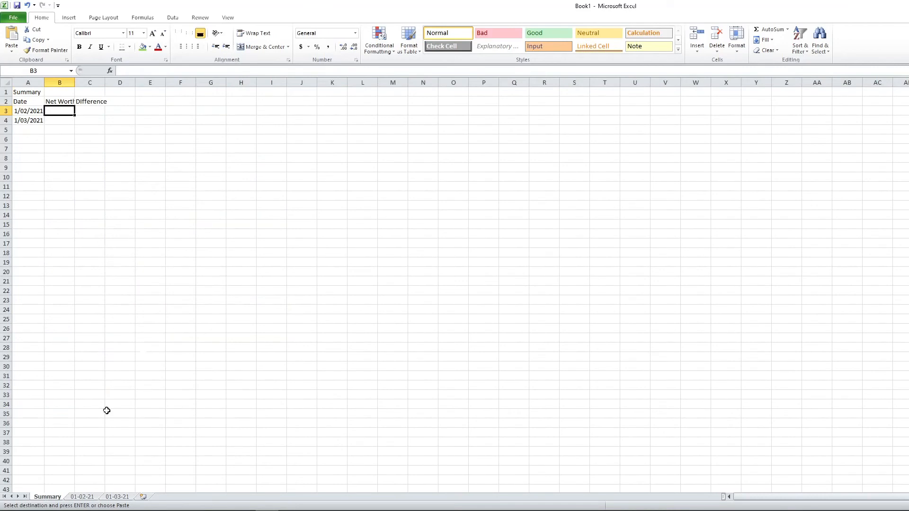
right_click(60, 111)
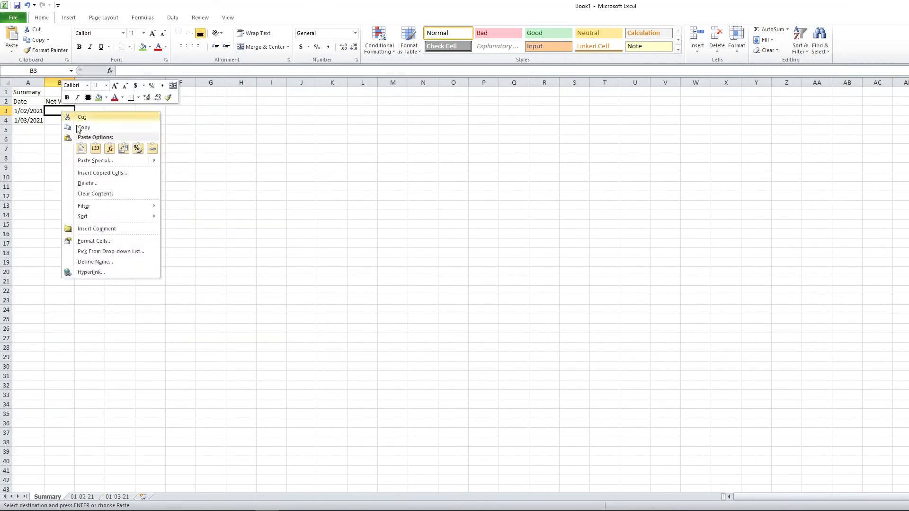
left_click(95, 151)
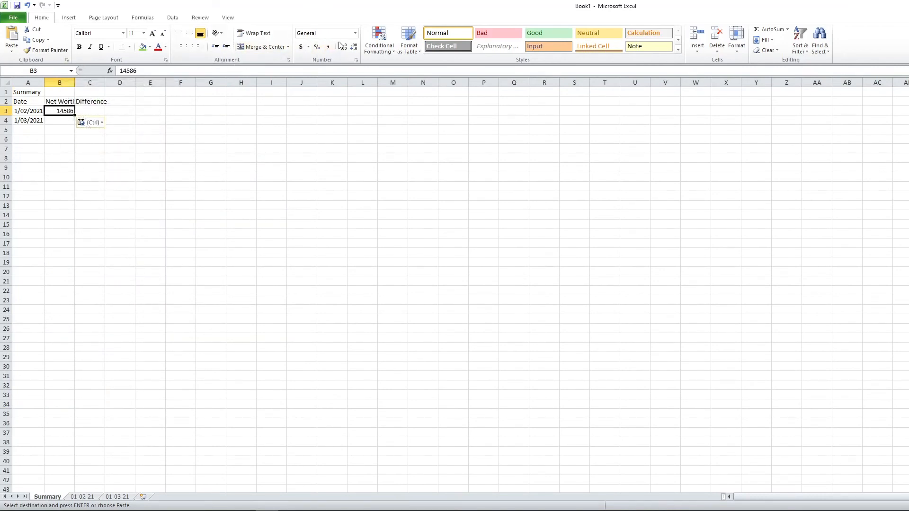
Apply the Accounting number format to the Net Worth cells B3 and B4 and the Difference cells C3:C4.
left_click(355, 33)
left_click(337, 109)
left_click(66, 119)
left_click(355, 35)
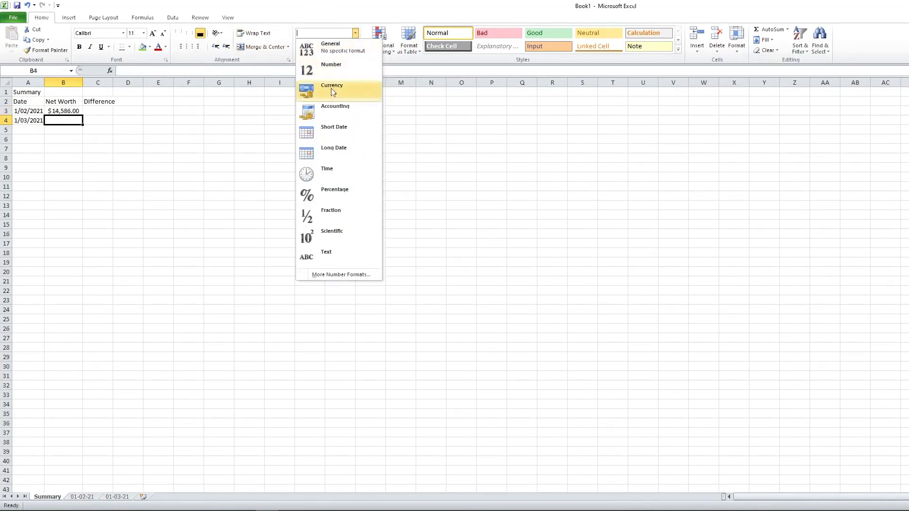
left_click(333, 107)
left_click(102, 110)
left_click_drag(102, 109, 108, 122)
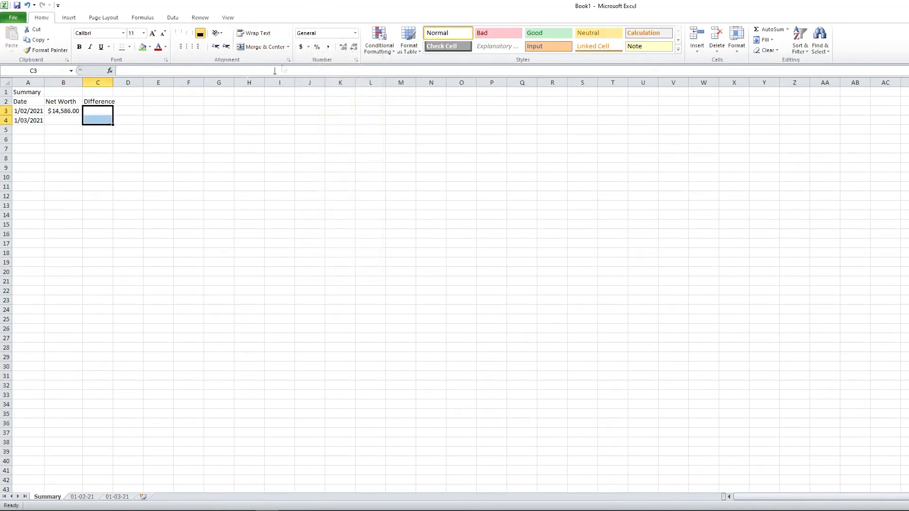
left_click(355, 33)
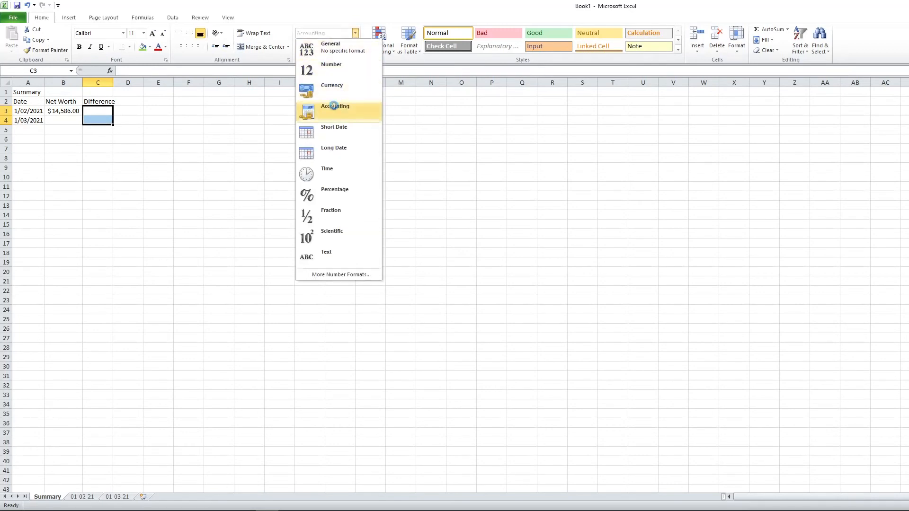
left_click(335, 107)
Fill the title cell A1 with yellow and the header cells A2:C2 with orange.
left_click(28, 93)
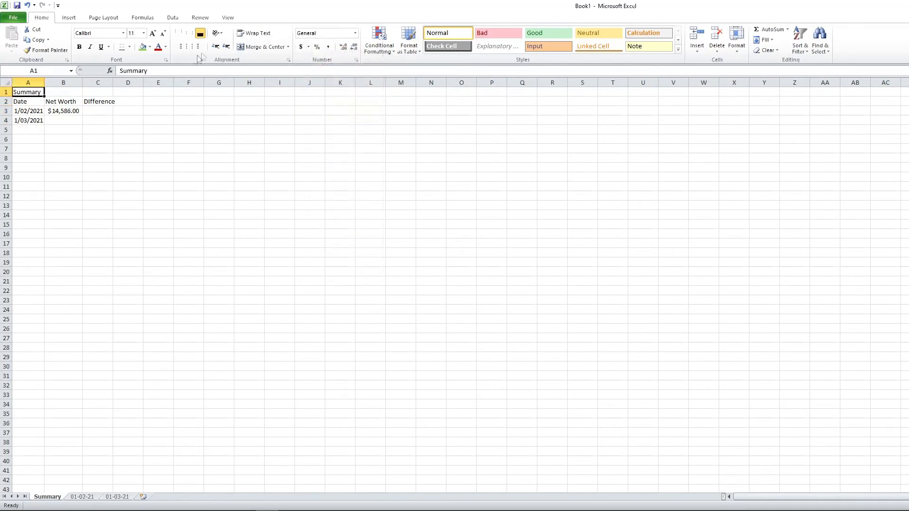
left_click(149, 47)
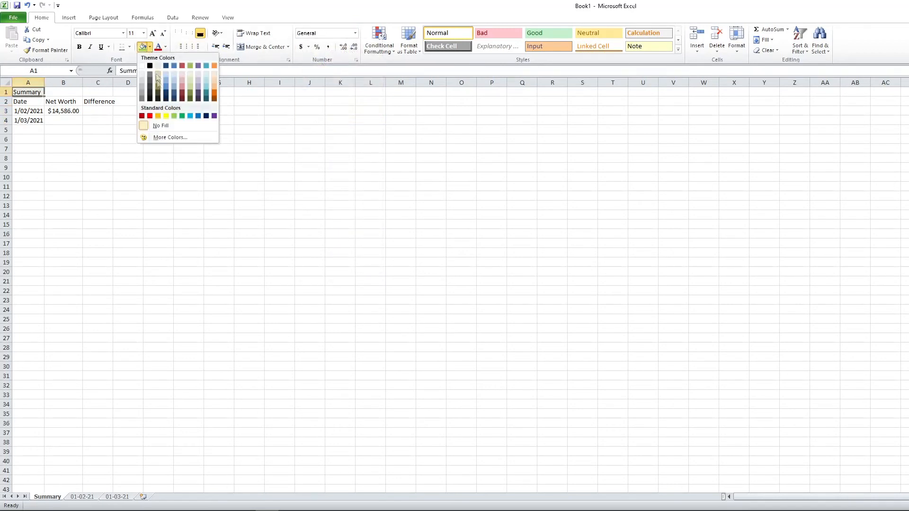
left_click(166, 116)
left_click_drag(21, 102, 107, 102)
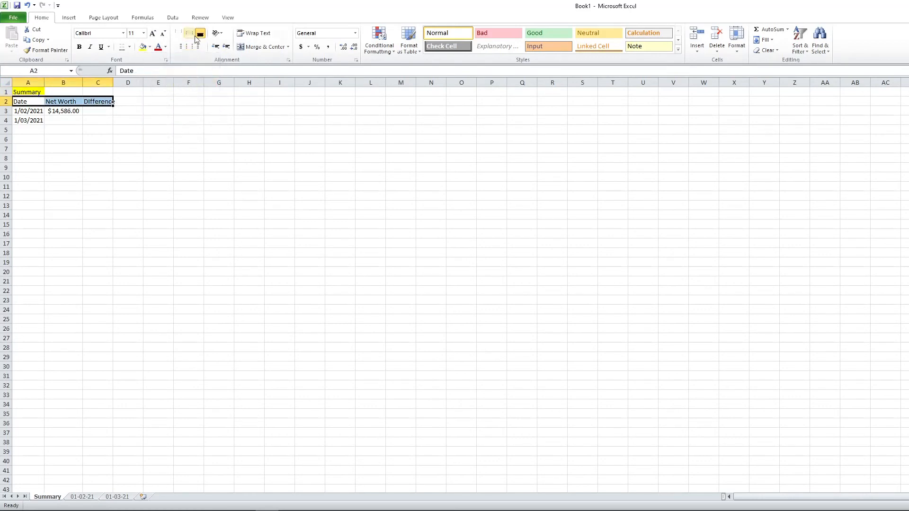
left_click(149, 47)
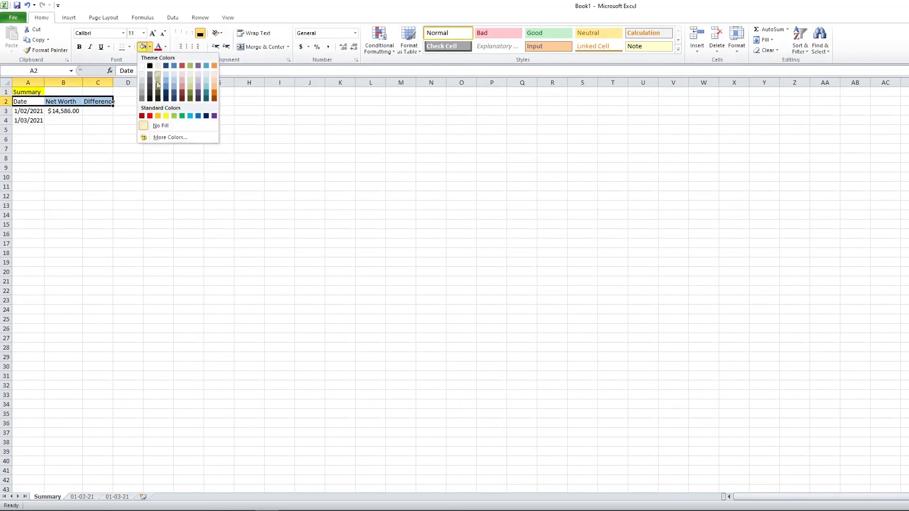
left_click(158, 116)
Autofit the width of all columns on the Summary sheet.
left_click(7, 82)
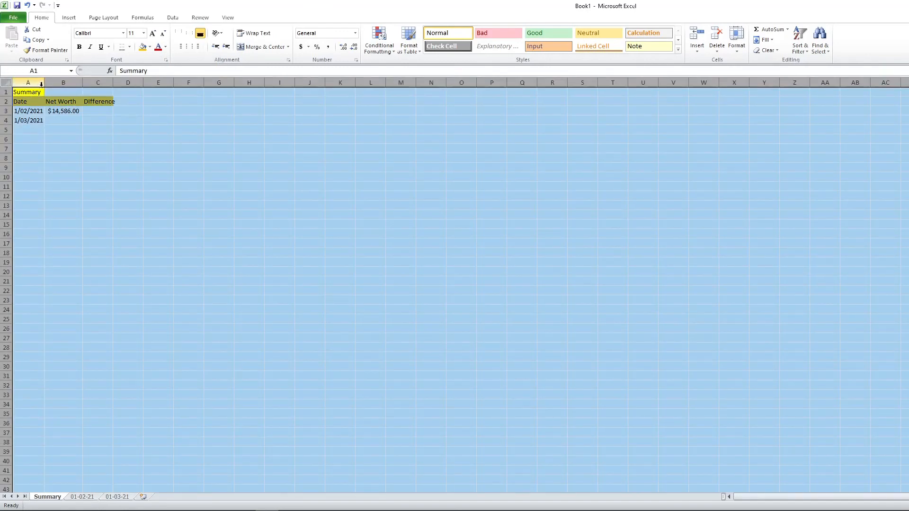
double_click(45, 83)
left_click(71, 122)
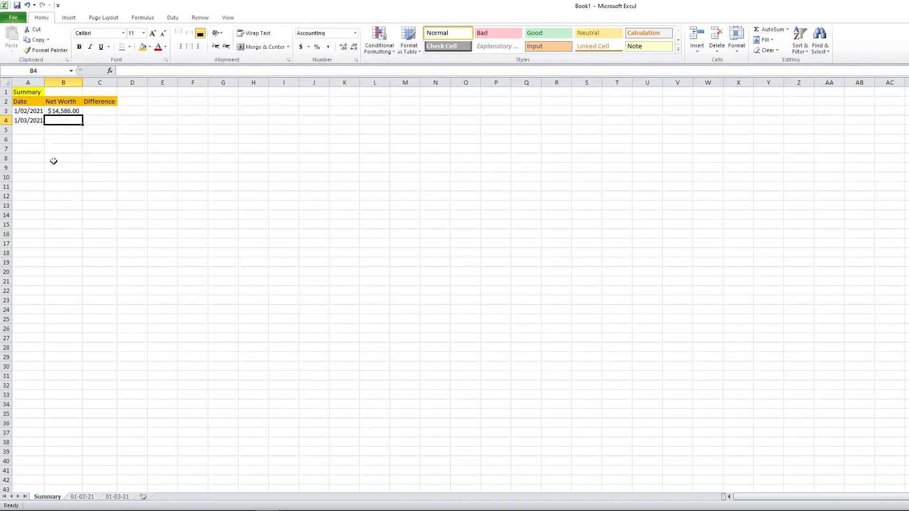
Copy the Net Worth amount from B33 of the 01-03-21 sheet into B4 of the Summary sheet as a value only.
left_click(118, 497)
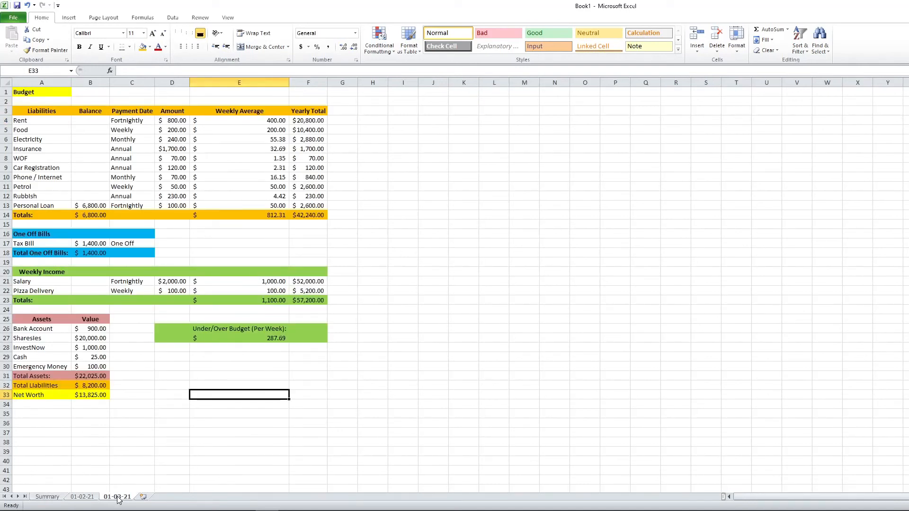
left_click(93, 396)
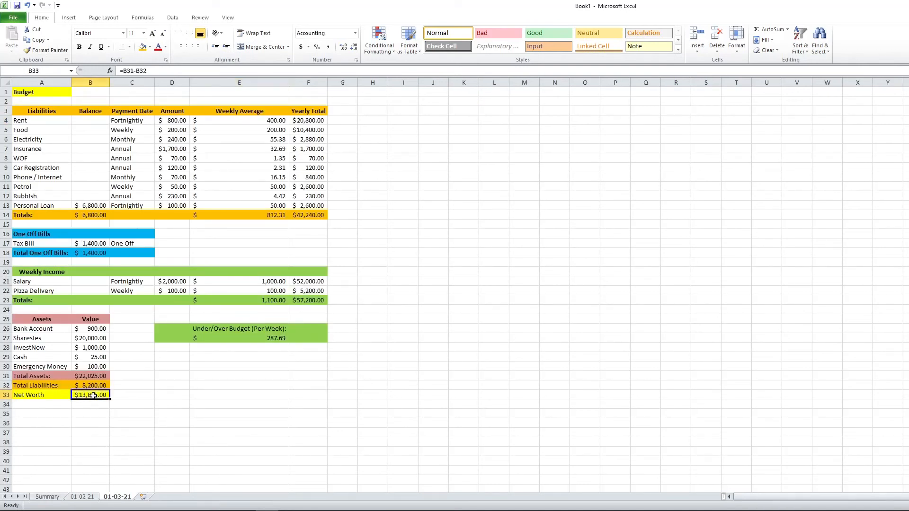
key("ctrl+c")
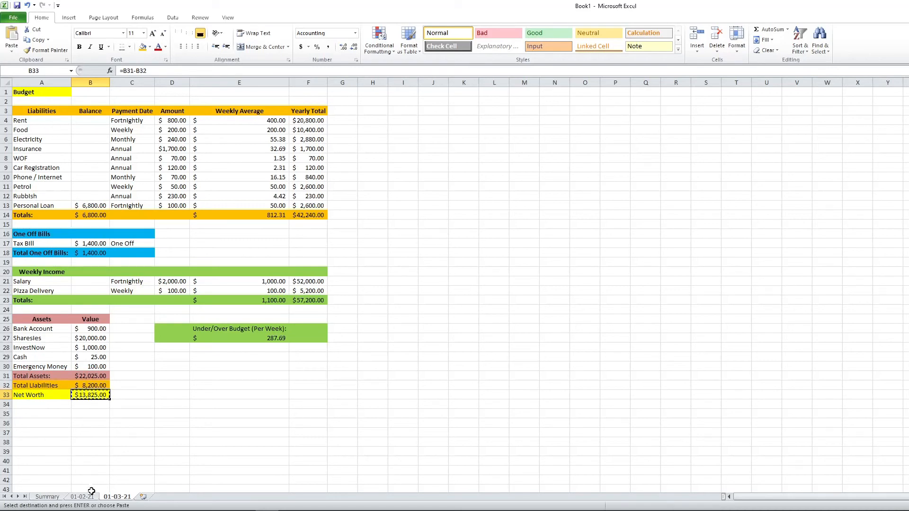
left_click(48, 497)
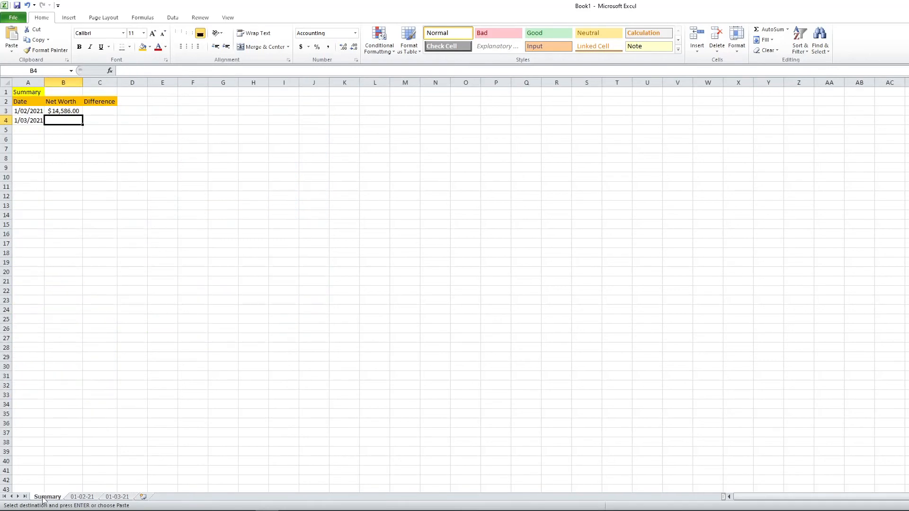
right_click(61, 121)
left_click(91, 157)
left_click(100, 121)
left_click(104, 113)
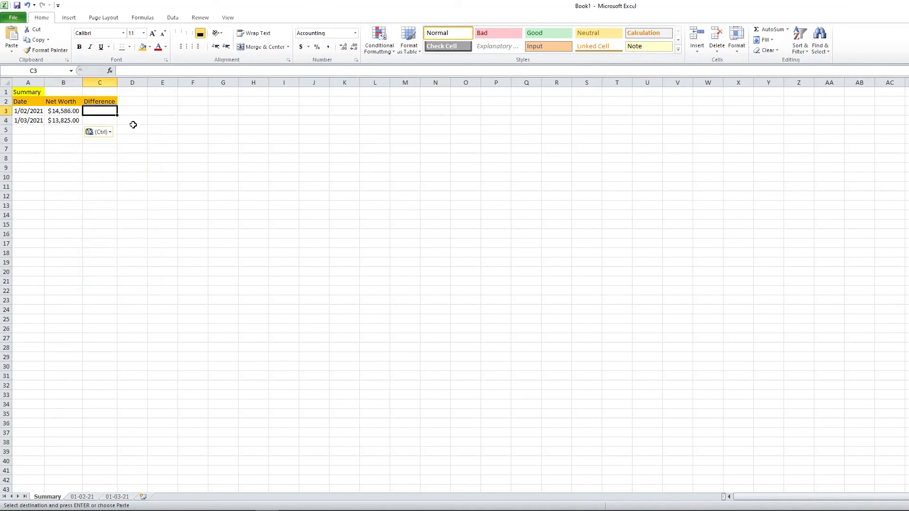
type("=")
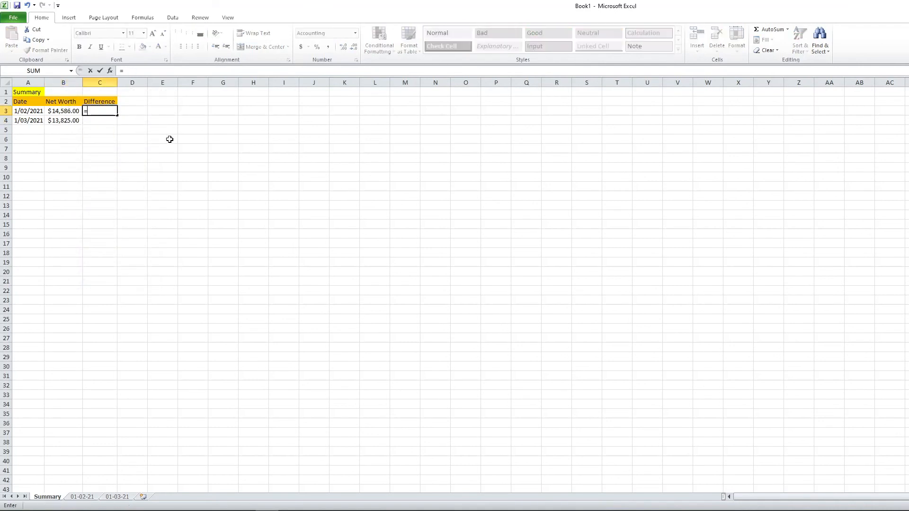
key("BackSpace")
key("Return")
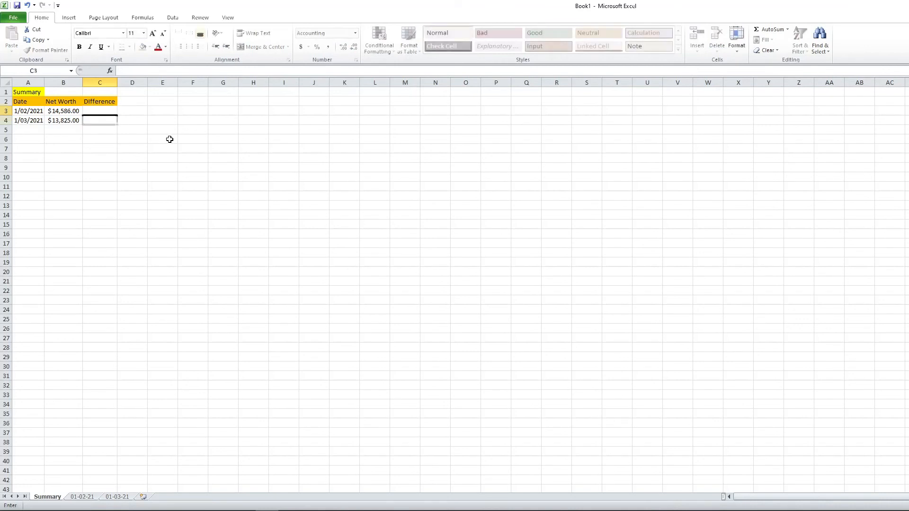
Enter the formula =B4-B3 in the Difference cell C4 of the Summary sheet.
type("=")
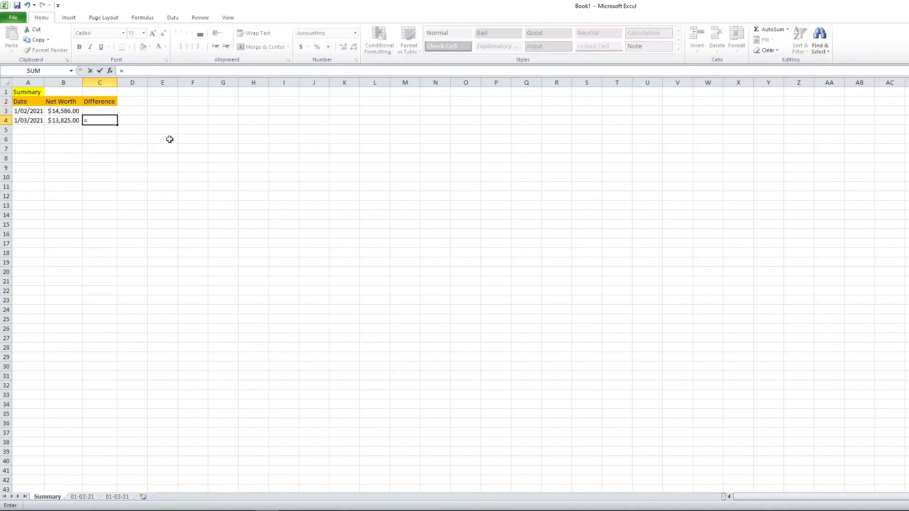
type("b4-b3")
key("Return")
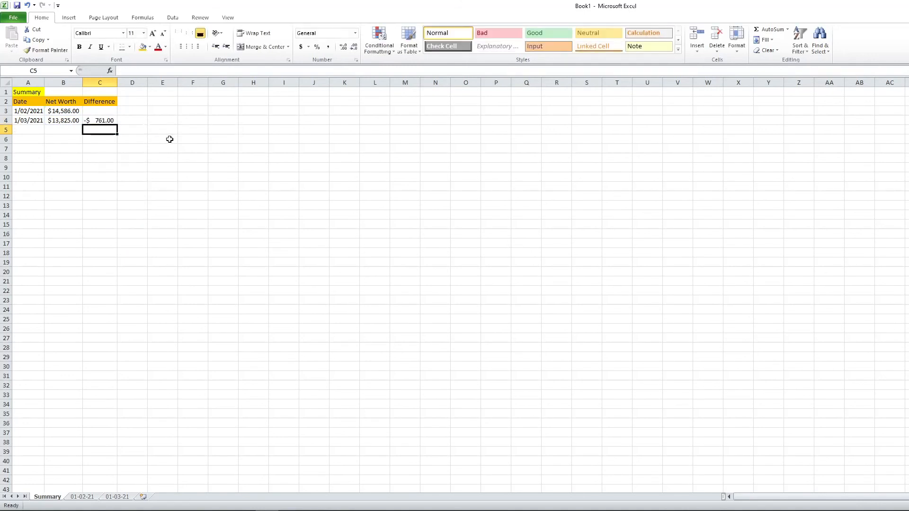
left_click(90, 118)
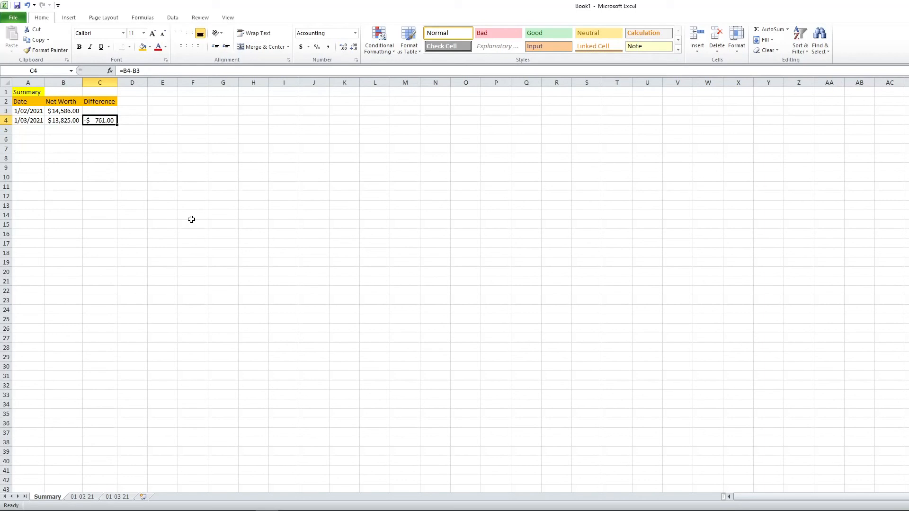
Set the Bank Account value in B26 of the 01-03-21 sheet to 1,900.
left_click(90, 498)
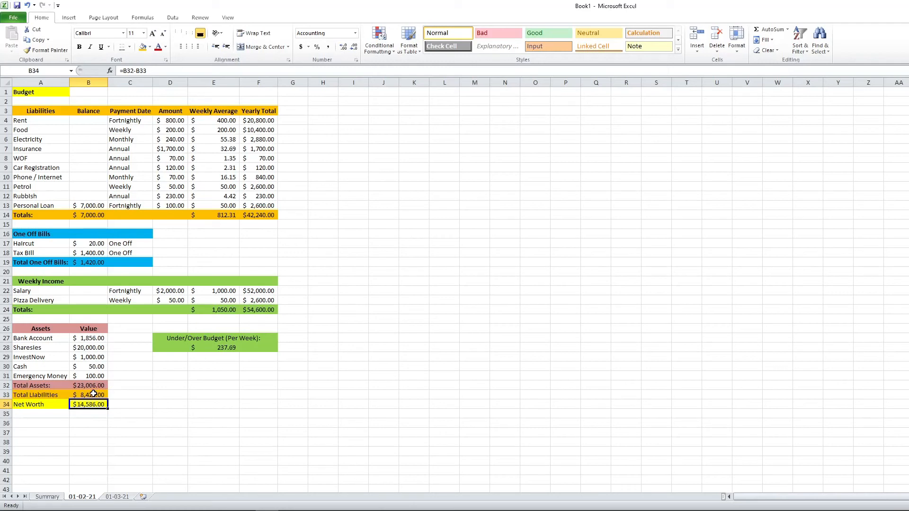
left_click(124, 497)
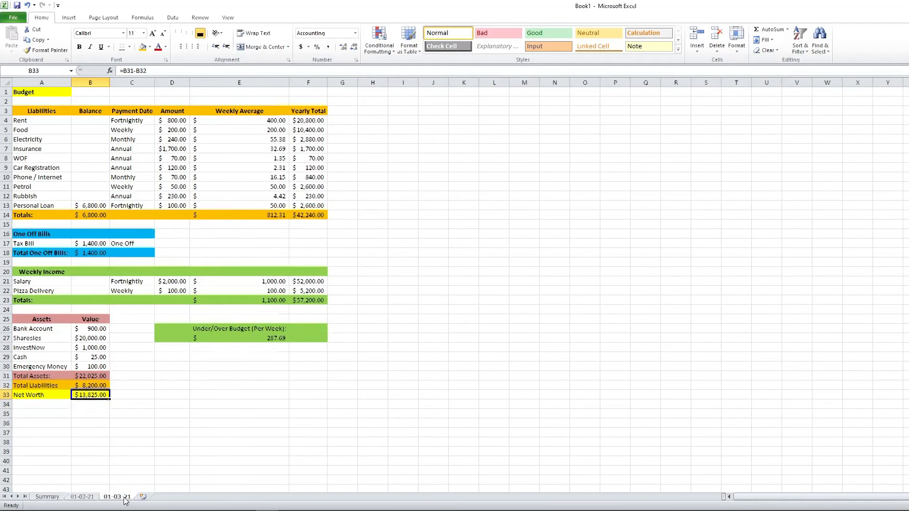
left_click(88, 331)
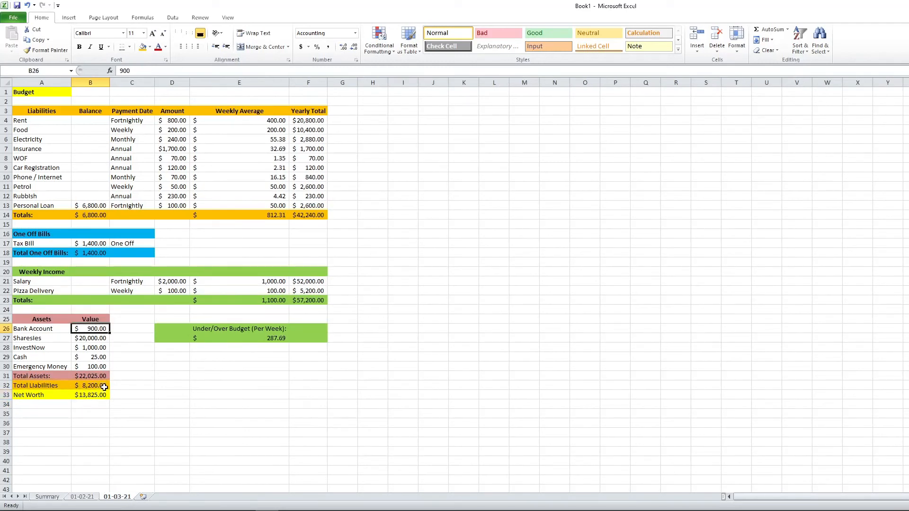
type("1,900")
key("Return")
left_click(203, 364)
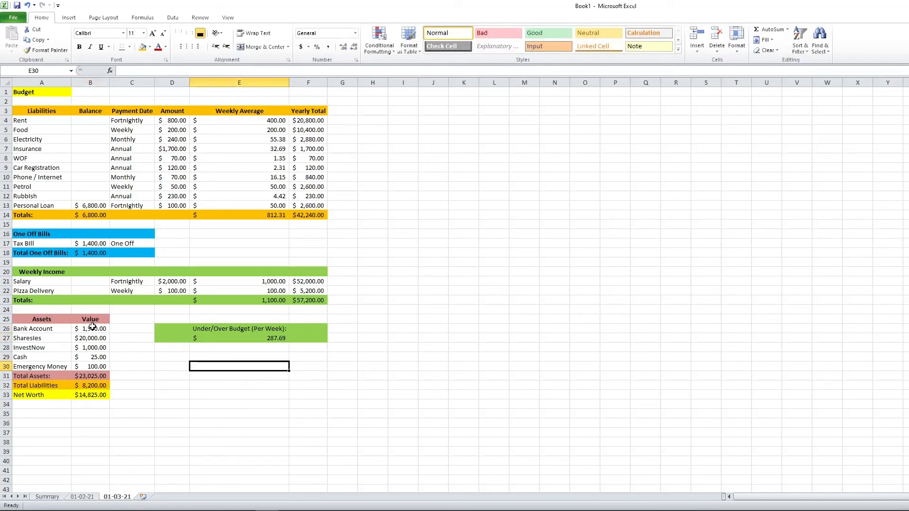
Replace B4 on the Summary sheet with the Net Worth amount copied from B33 of the 01-03-21 sheet, as a value only.
left_click(92, 393)
right_click(92, 393)
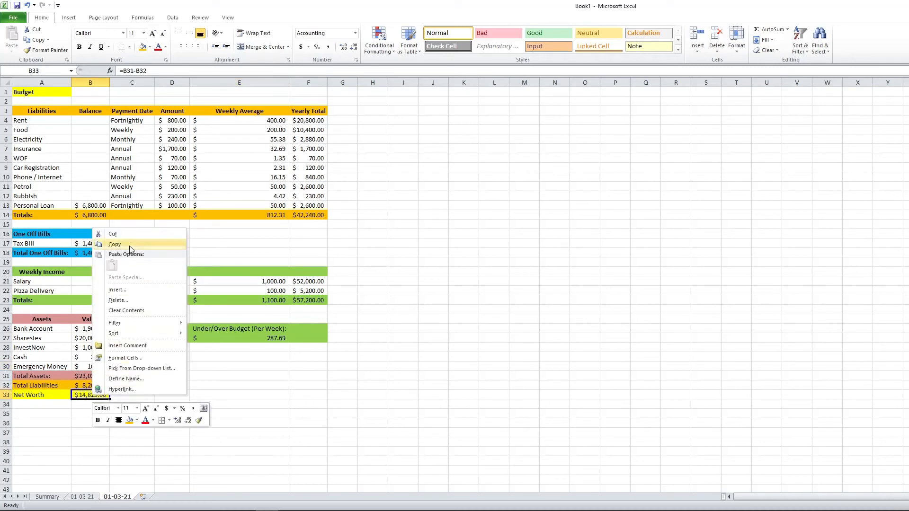
left_click(113, 242)
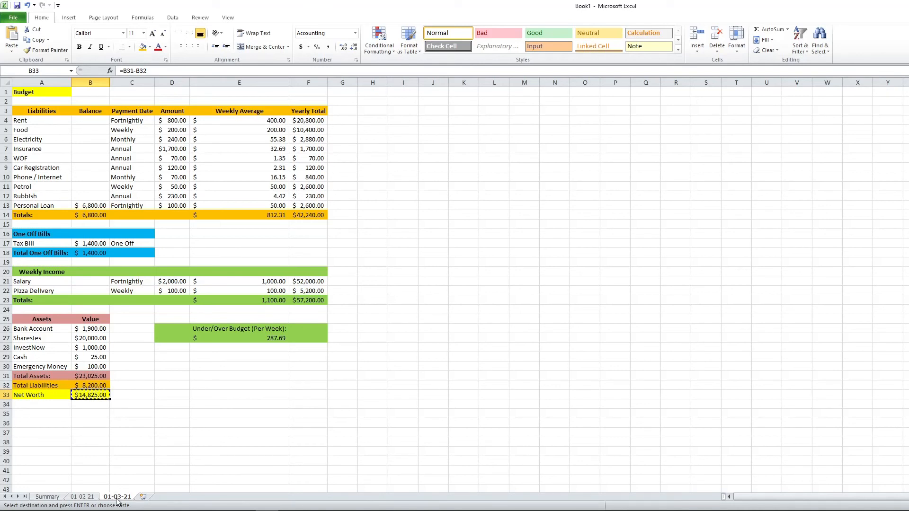
left_click(47, 497)
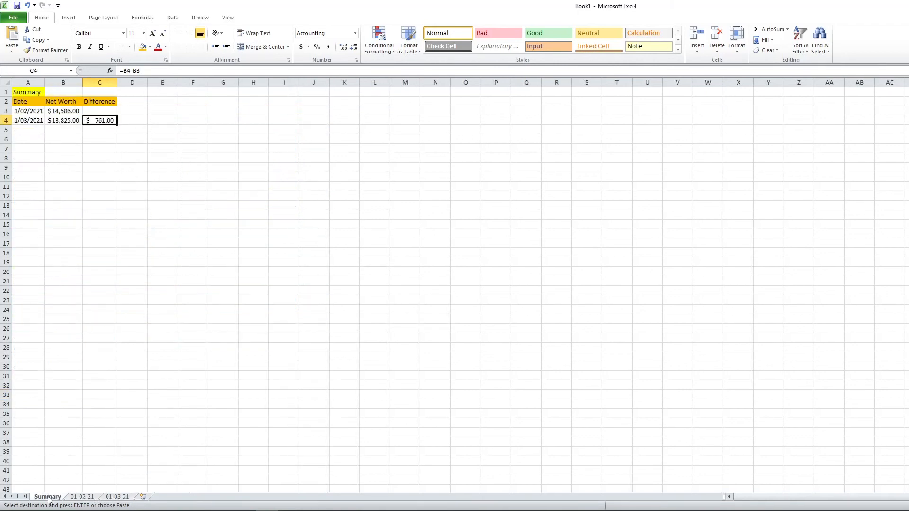
left_click(58, 122)
right_click(61, 122)
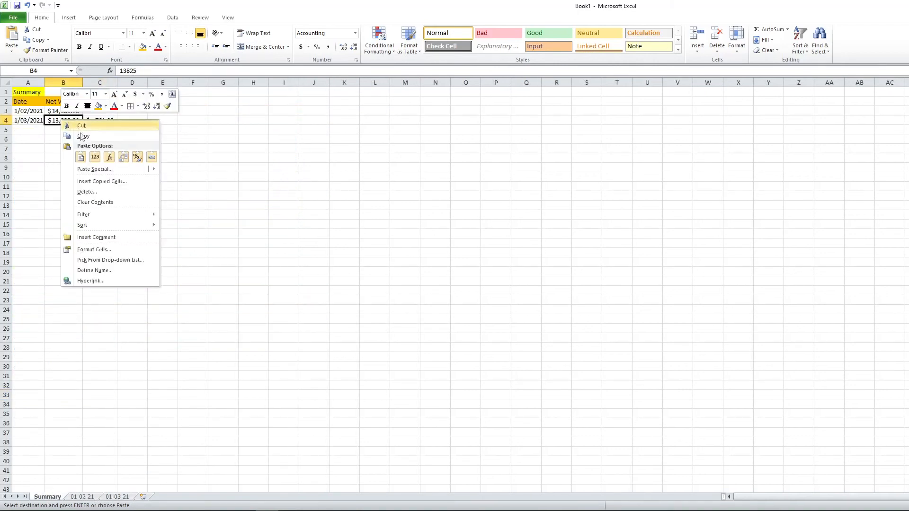
left_click(96, 158)
left_click(101, 158)
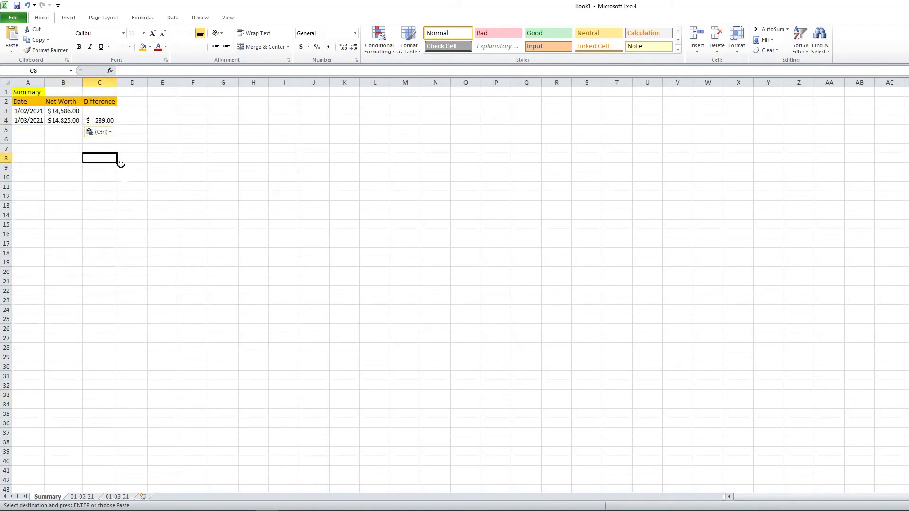
left_click(155, 138)
Fill the Difference cell C4 on the Summary sheet with light green.
left_click(113, 120)
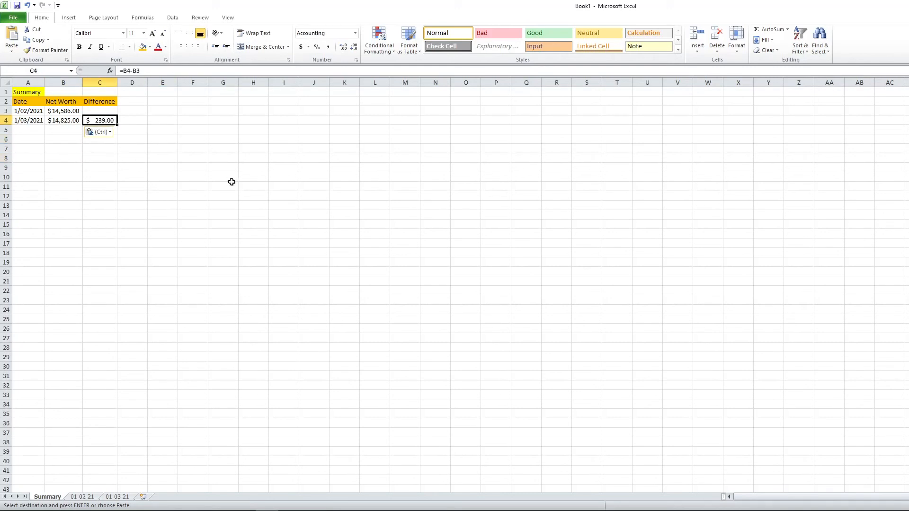
left_click(150, 47)
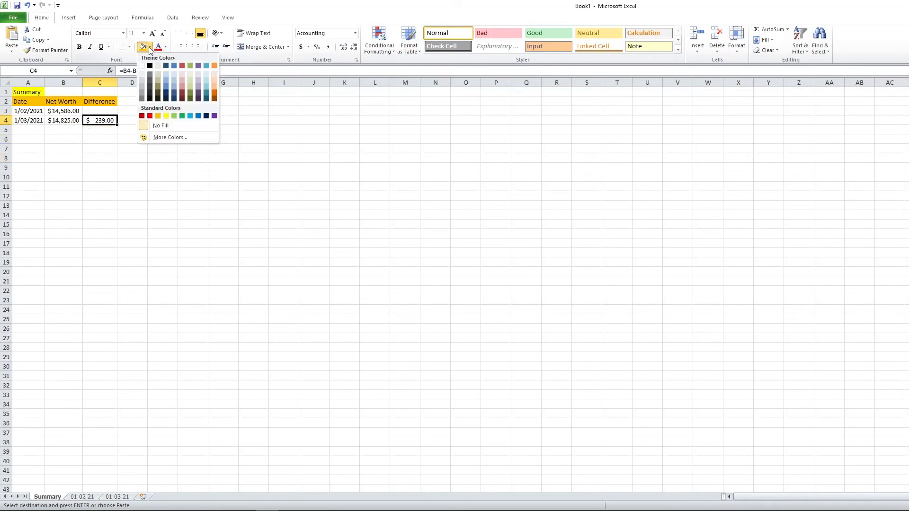
left_click(175, 116)
left_click(606, 278)
left_click(249, 218)
left_click(102, 130)
Enter the date 01/04/2021 in A5 of the Summary sheet.
left_click(21, 131)
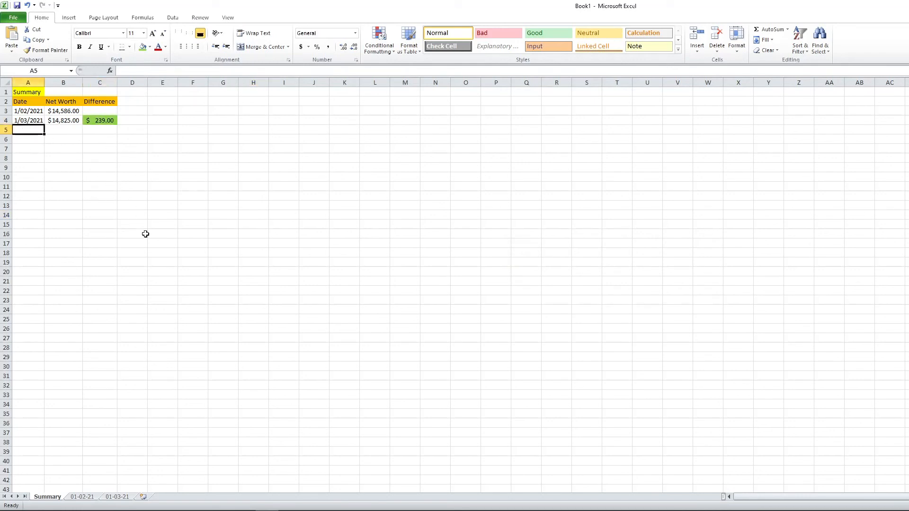
type("01")
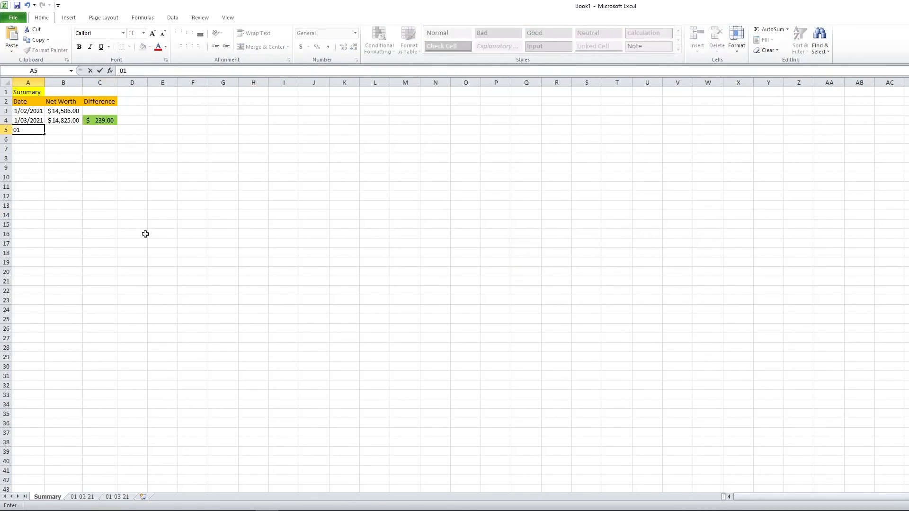
type("/04/2021")
key("Return")
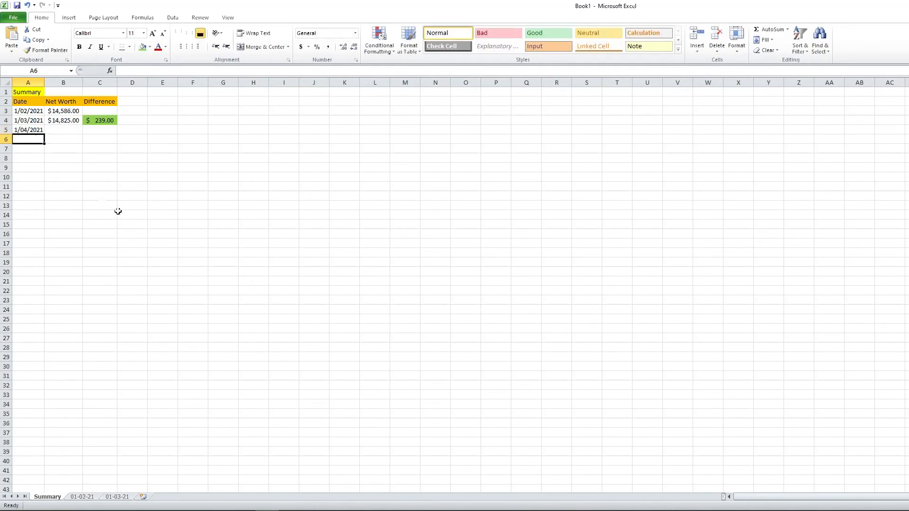
Apply the Accounting number format to the empty Net Worth and Difference cells B5:C11.
left_click_drag(70, 132, 108, 190)
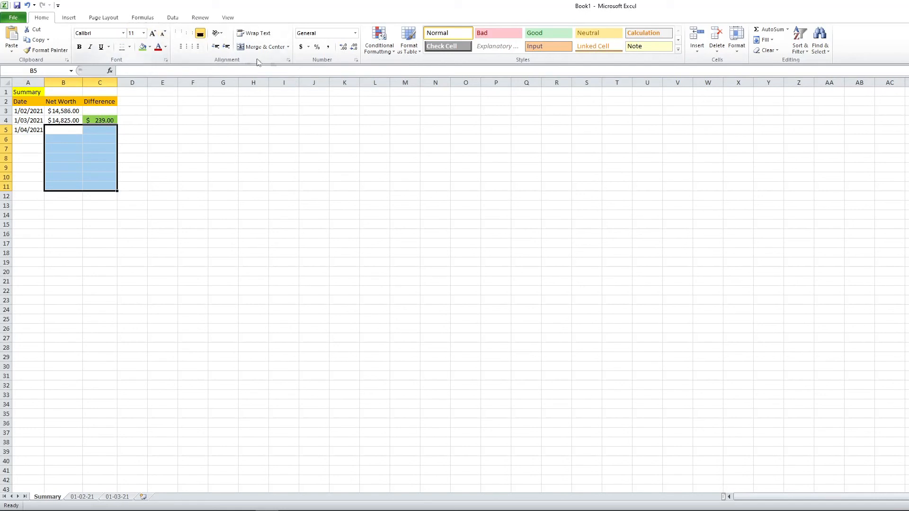
left_click(355, 33)
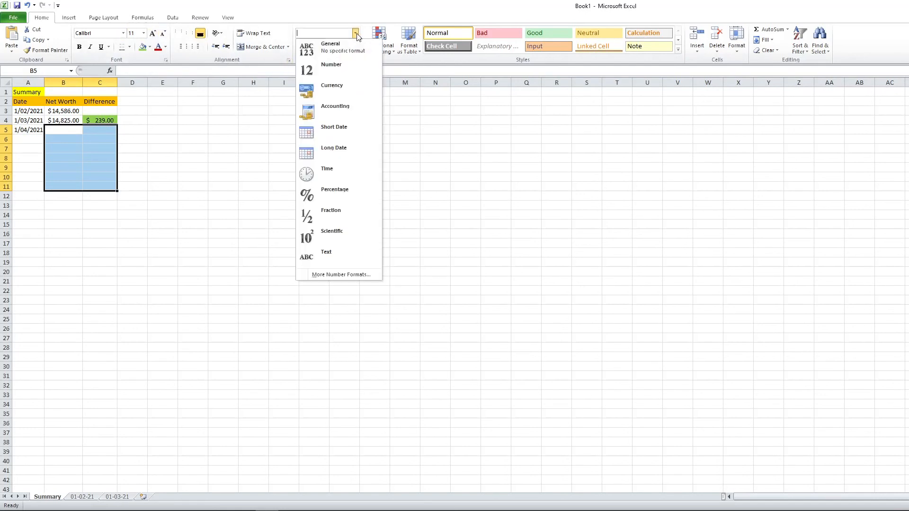
left_click(339, 109)
left_click(136, 223)
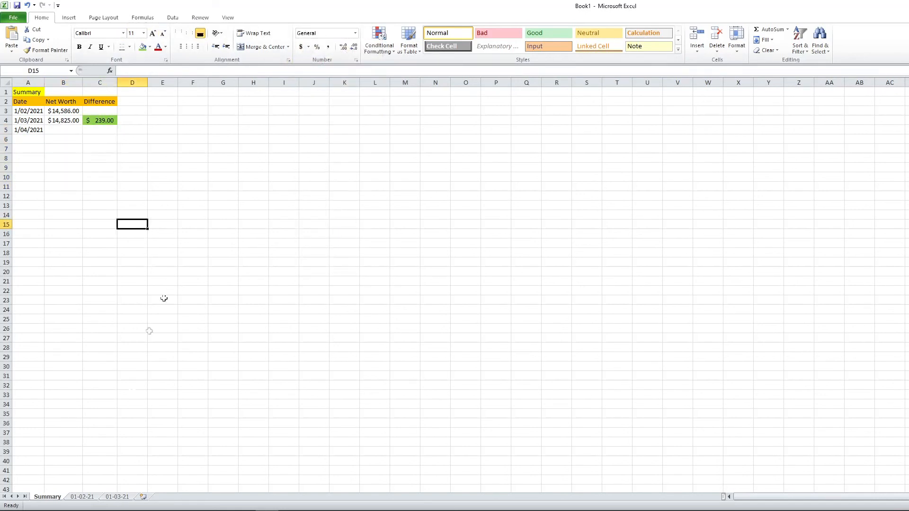
Set the InvestNow value in B28 of the 01-03-21 sheet to 1,200.
left_click(120, 499)
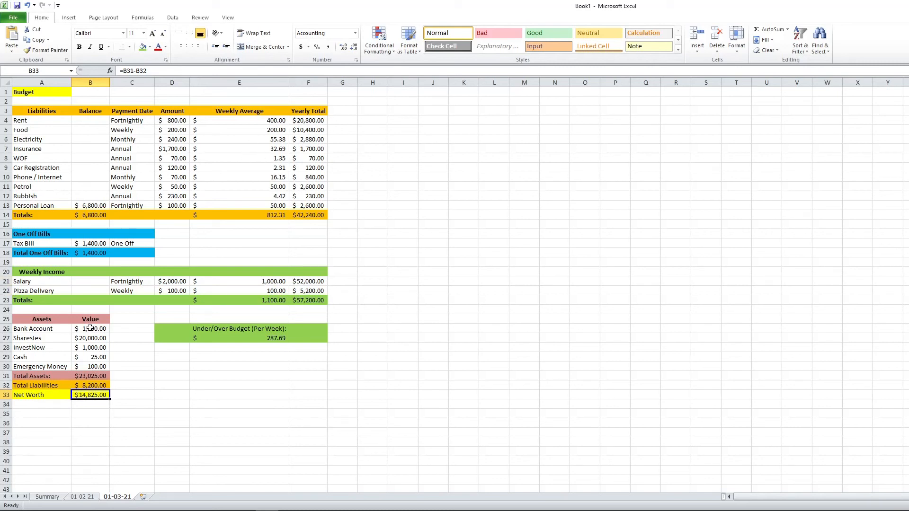
left_click(86, 350)
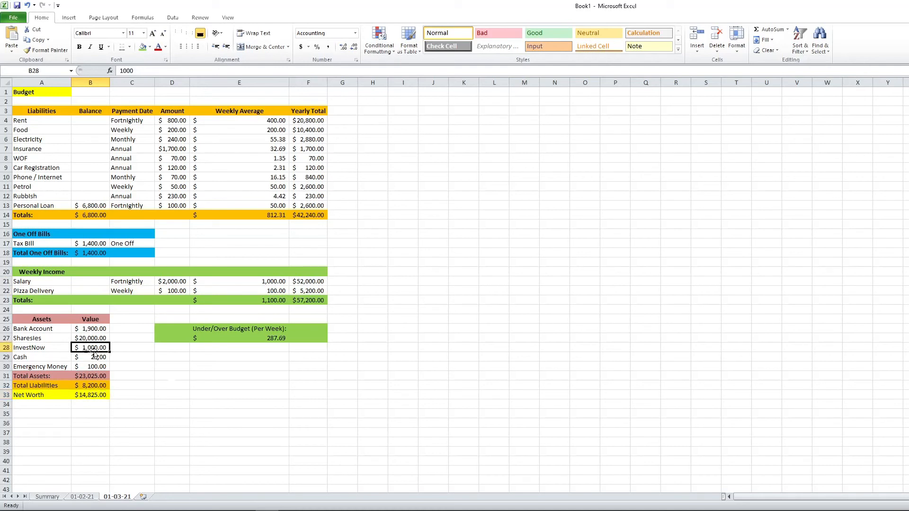
type("1200.00")
key("Return")
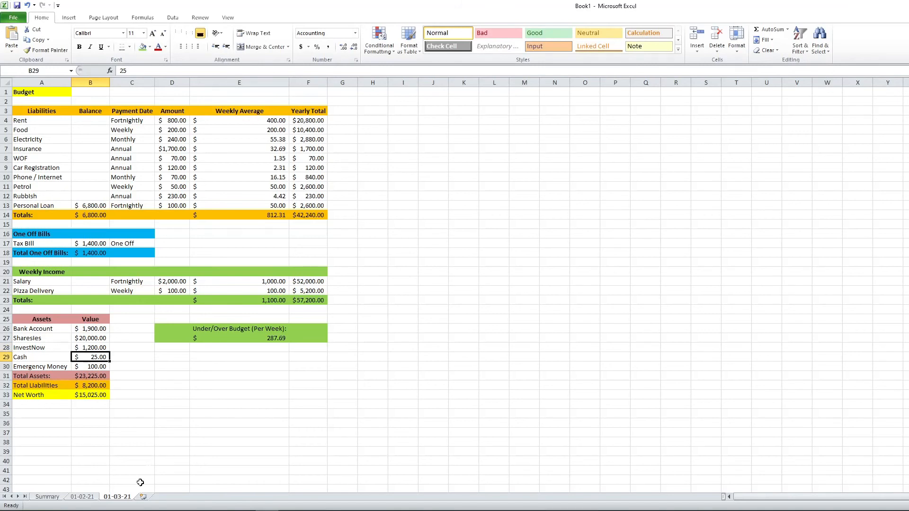
Copy the updated Net Worth from B33 of the 01-03-21 sheet into B4 of the Summary sheet as a value only.
right_click(81, 396)
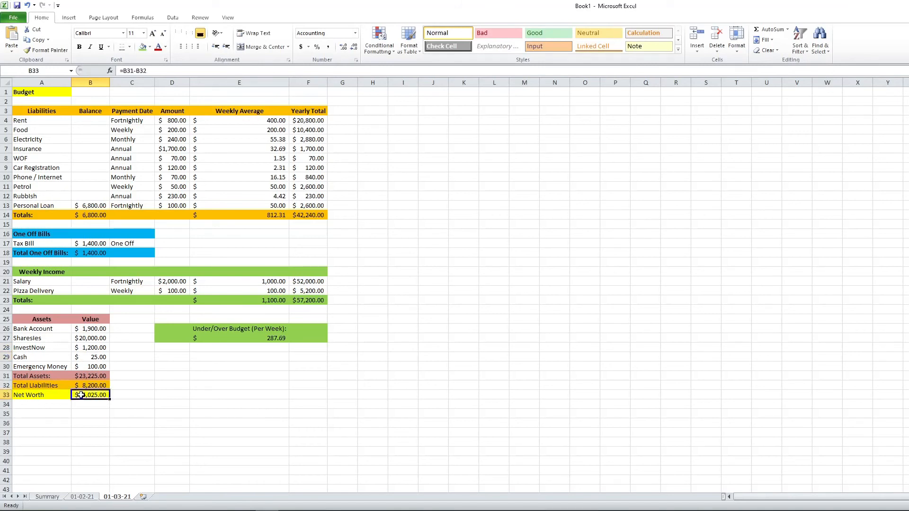
left_click(104, 245)
left_click(47, 497)
left_click(61, 121)
right_click(60, 120)
left_click(94, 157)
left_click(187, 122)
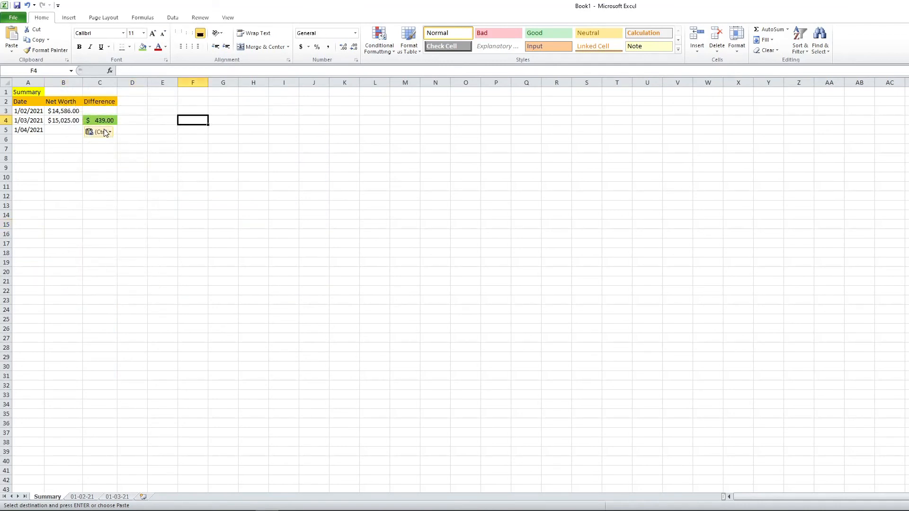
left_click(151, 130)
left_click(65, 122)
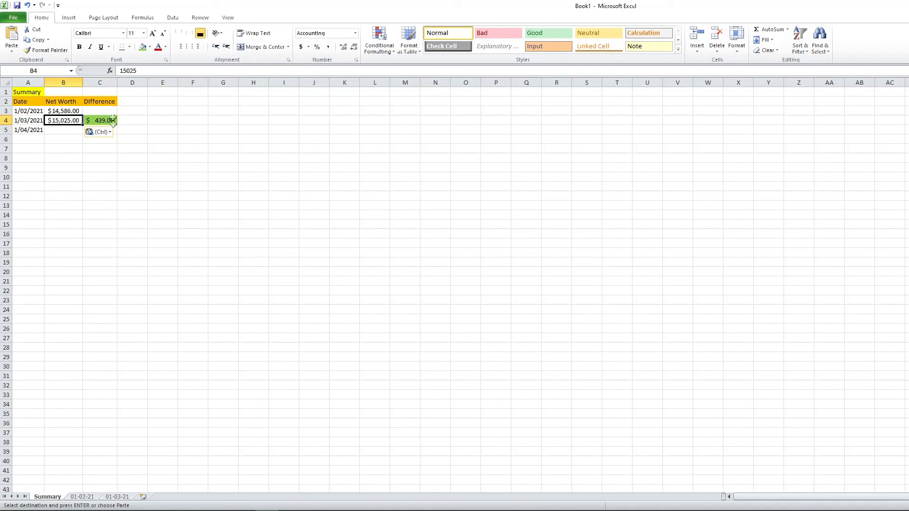
left_click(114, 212)
left_click(219, 193)
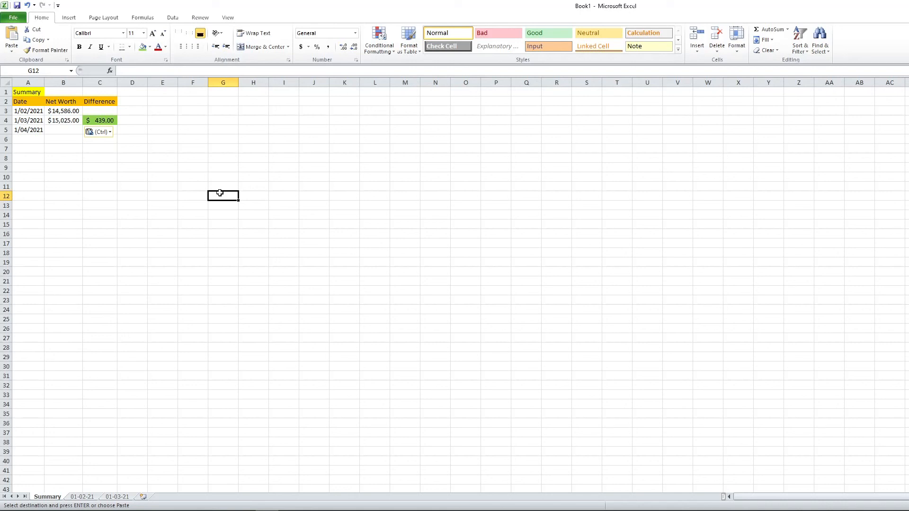
left_click(109, 164)
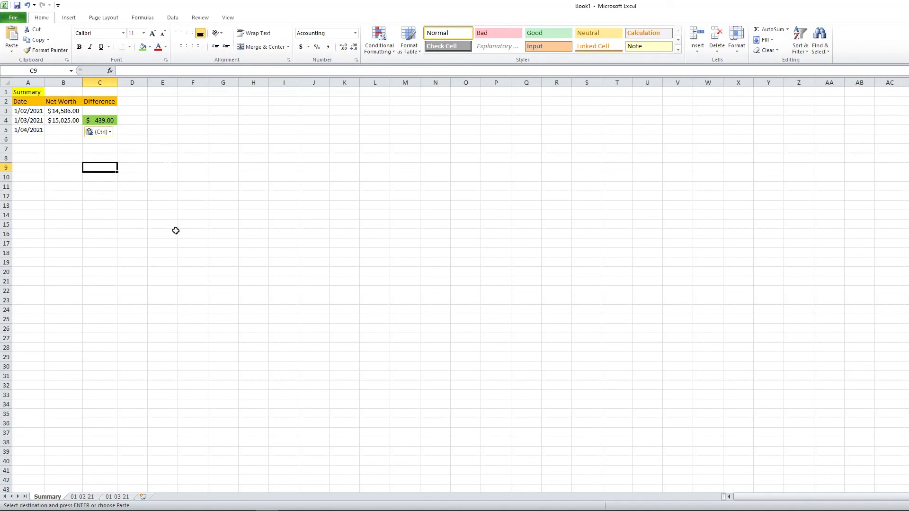
Copy the whole budget range A1:F33 from the 01-03-21 sheet.
left_click(121, 498)
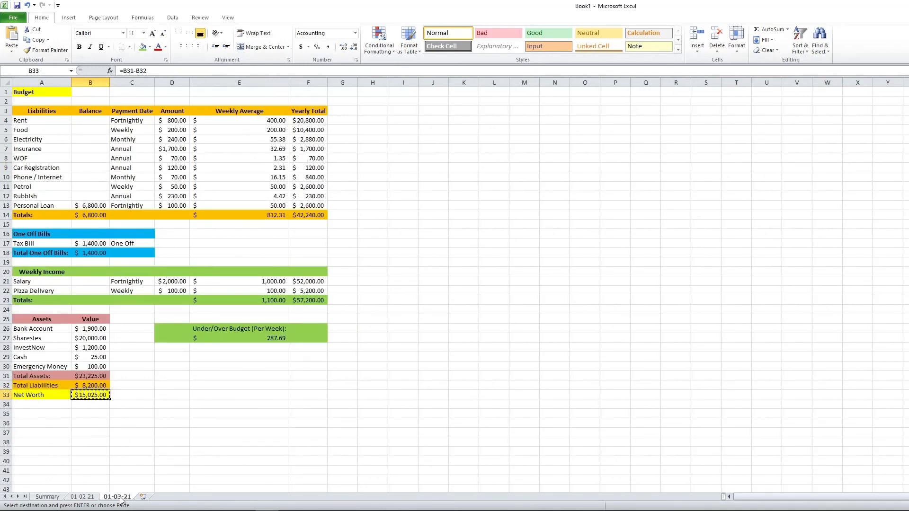
left_click(159, 436)
double_click(230, 425)
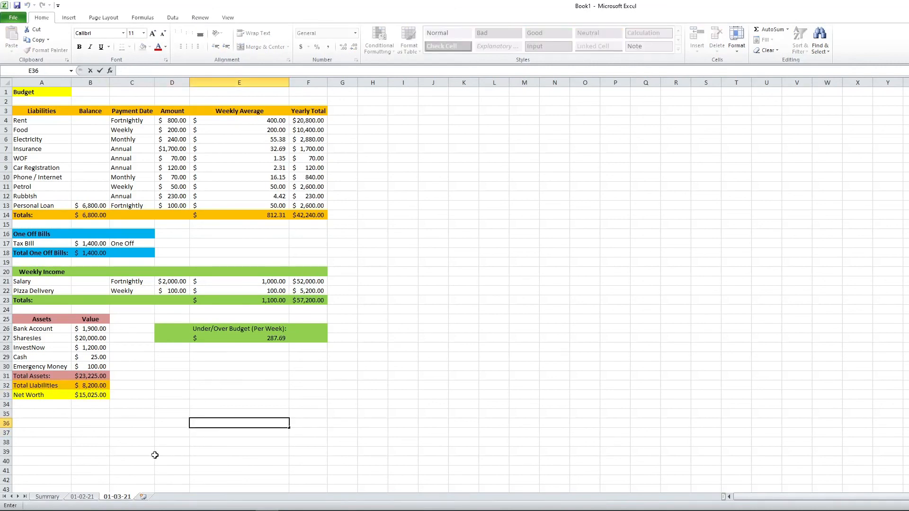
left_click(28, 95)
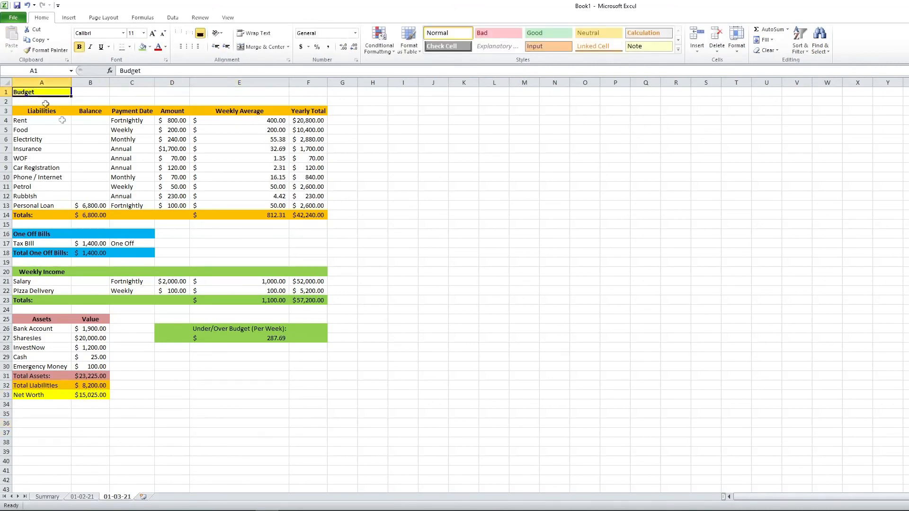
left_click(313, 388, "shift")
right_click(313, 390)
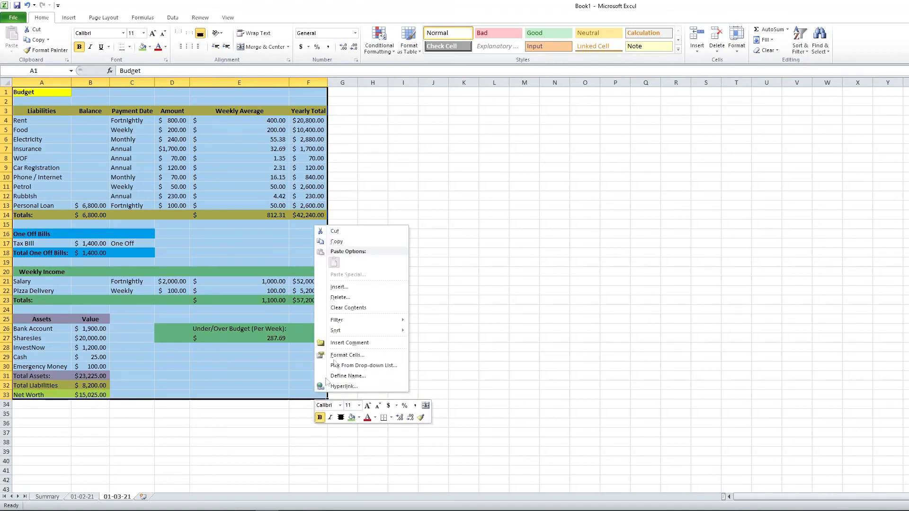
left_click(351, 242)
Add a new worksheet after 01-03-21 and name it 01-04-21.
left_click(143, 497)
right_click(148, 498)
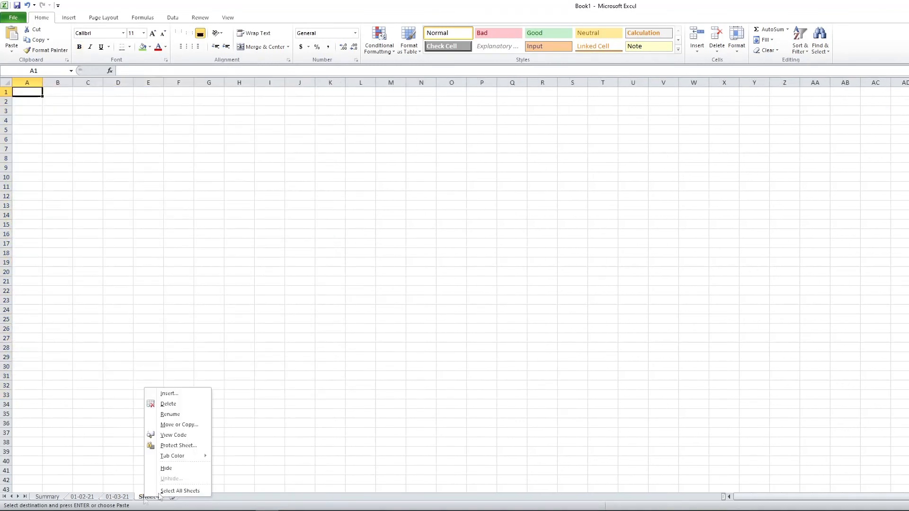
left_click(178, 414)
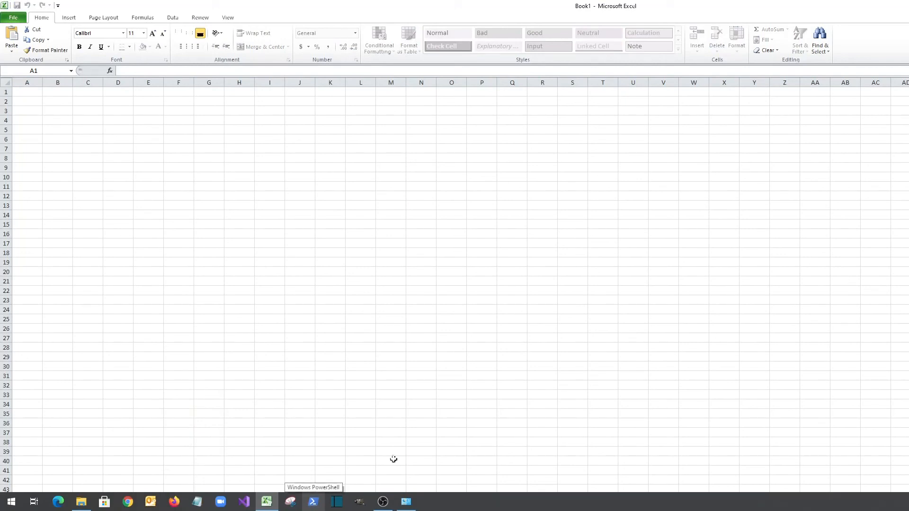
type("01-04-21")
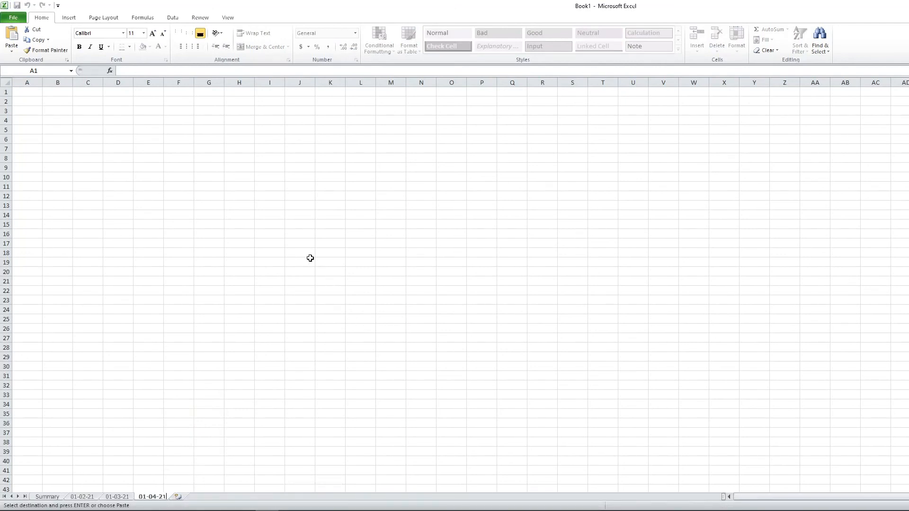
key("Return")
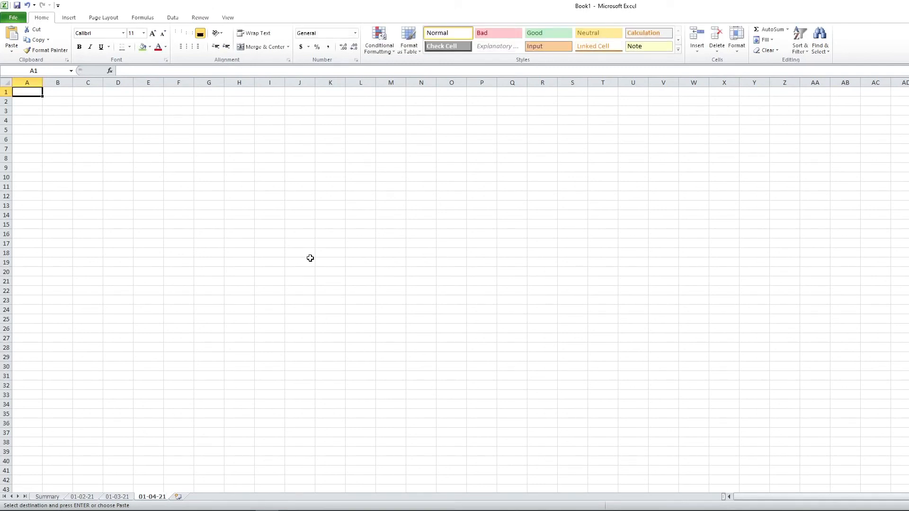
Paste the copied budget into the 01-04-21 sheet starting at A1 and autofit all column widths to their contents.
right_click(34, 93)
left_click(68, 132)
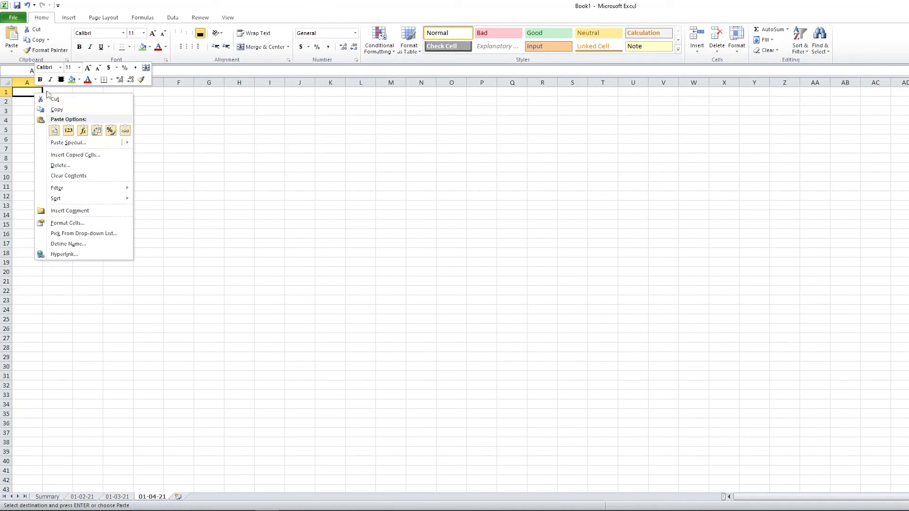
left_click(54, 131)
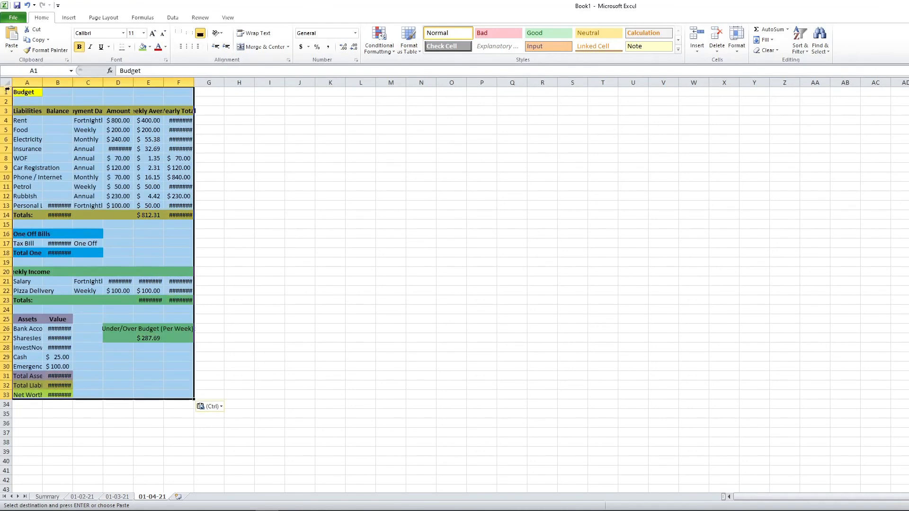
left_click(6, 82)
double_click(42, 83)
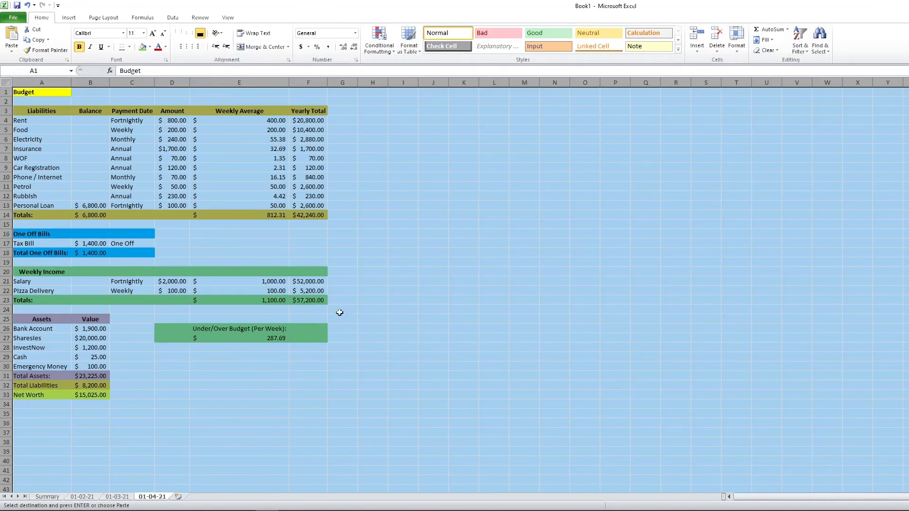
left_click(397, 327)
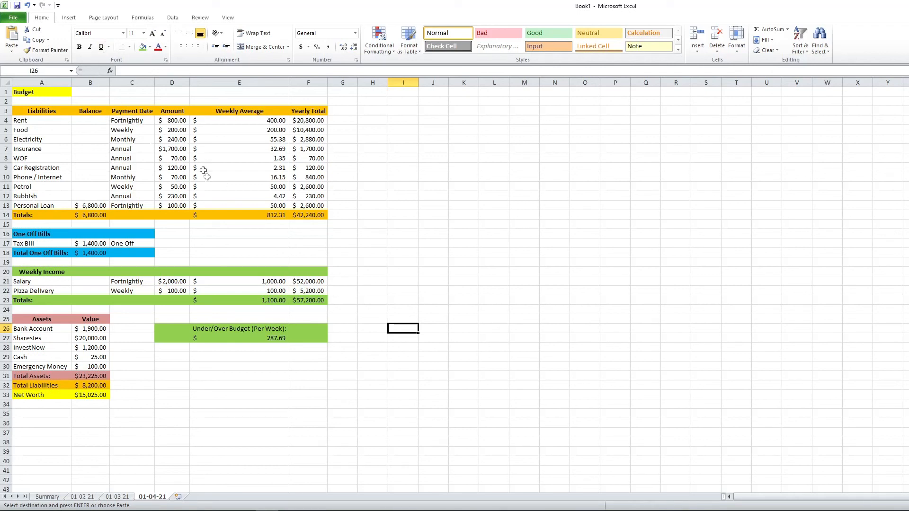
Set the Personal Loan balance in B13 of the 01-04-21 sheet to 6,600.
left_click(99, 206)
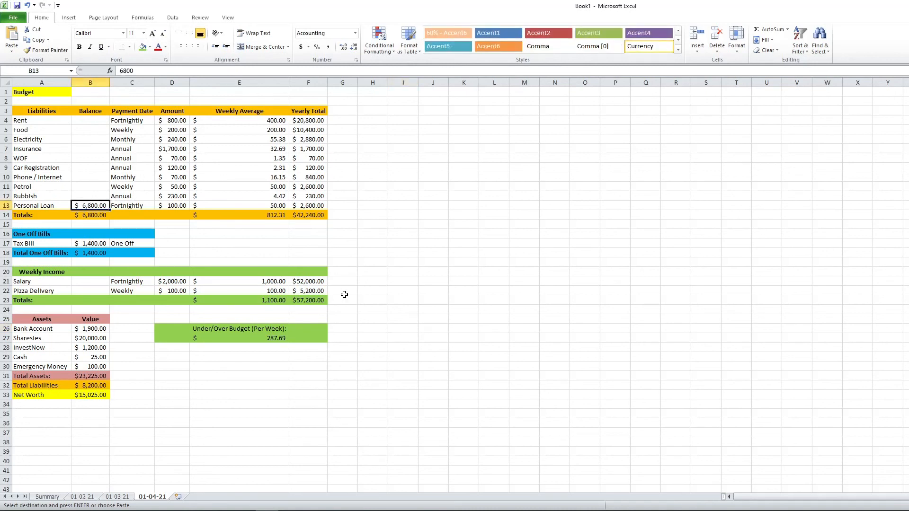
type("6600")
key("Return")
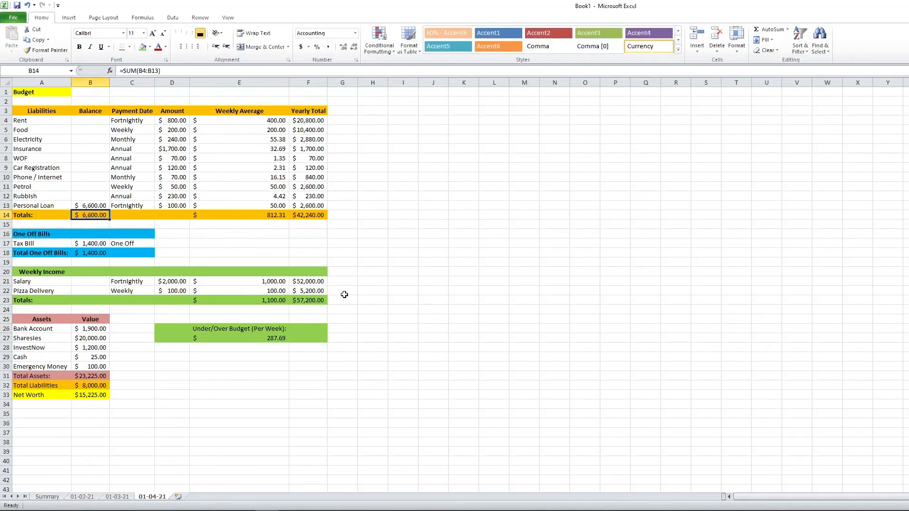
Set the Bank Account value in B26 to 2,300.50 and the Cash value in B29 to 50.
left_click(92, 328)
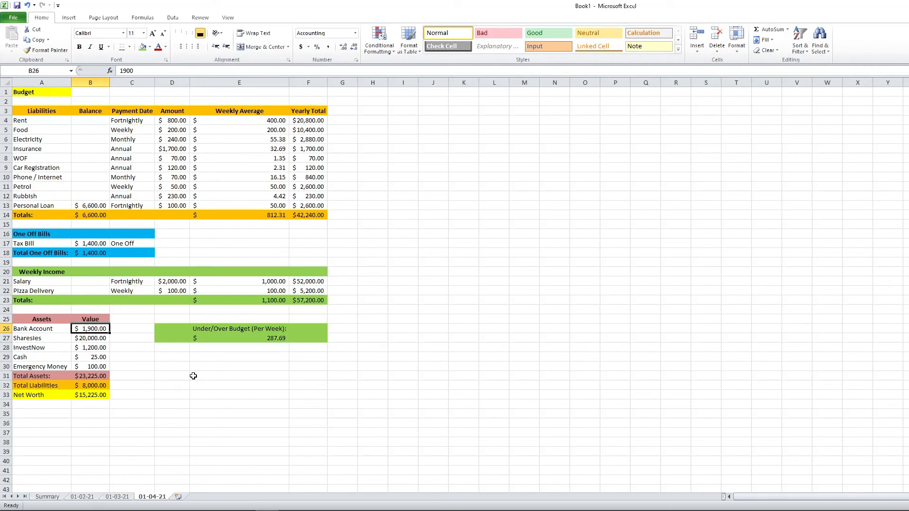
type("2,3")
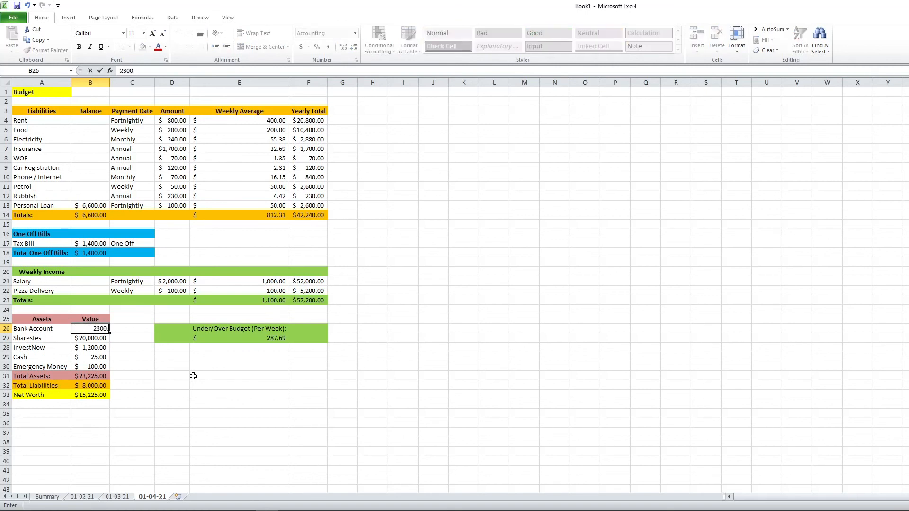
type("00.5")
key("Return")
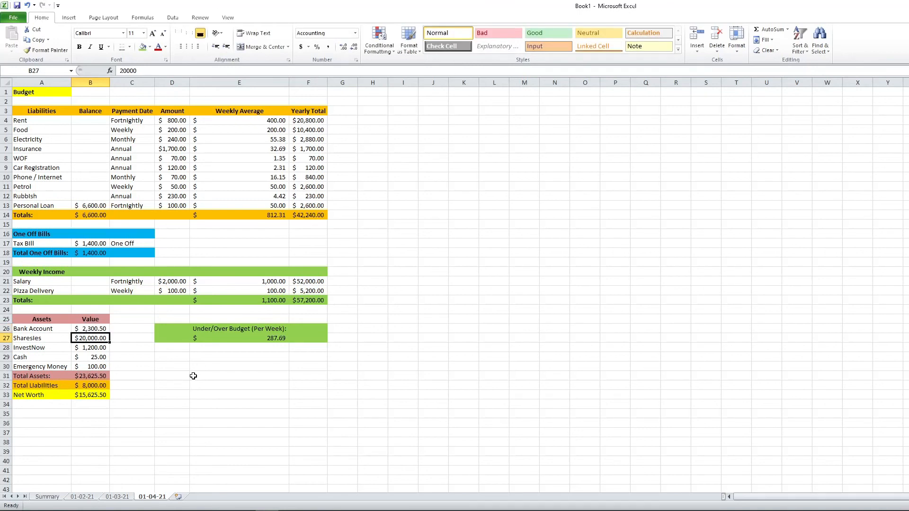
left_click(90, 356)
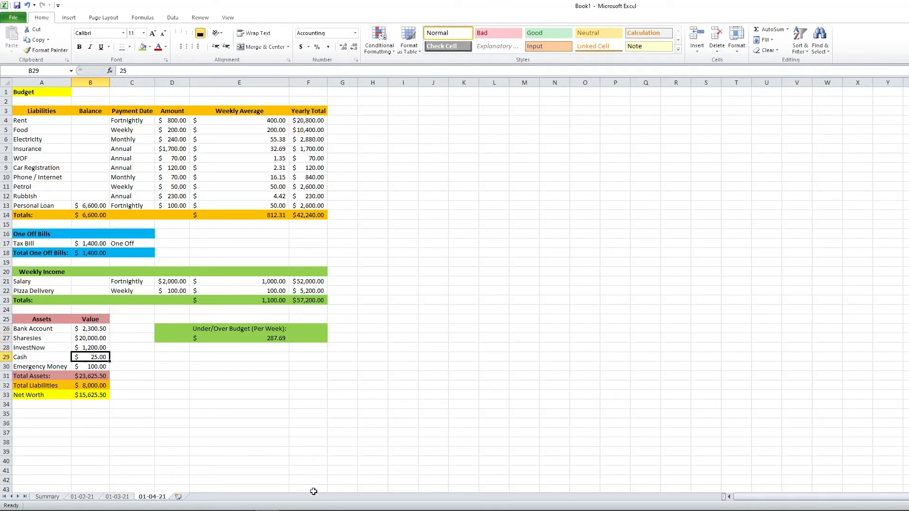
type("5")
key("Return")
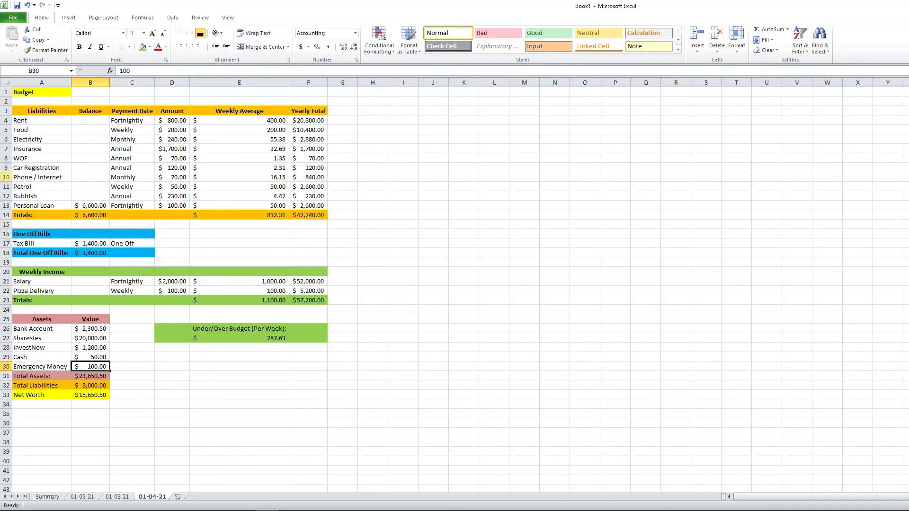
Delete the entire Personal Loan row from the 01-04-21 liabilities and select the weekly Under/Over Budget amount to check its formula.
left_click(6, 206)
right_click(6, 205)
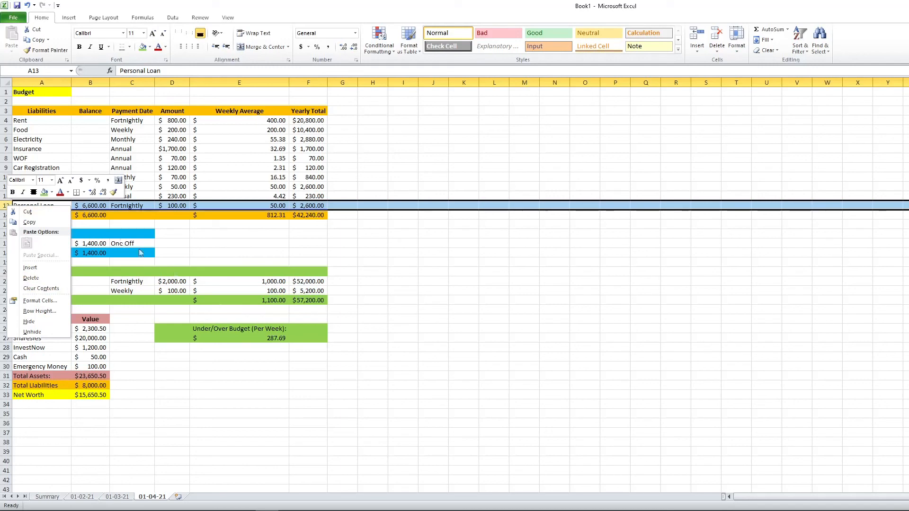
left_click(41, 280)
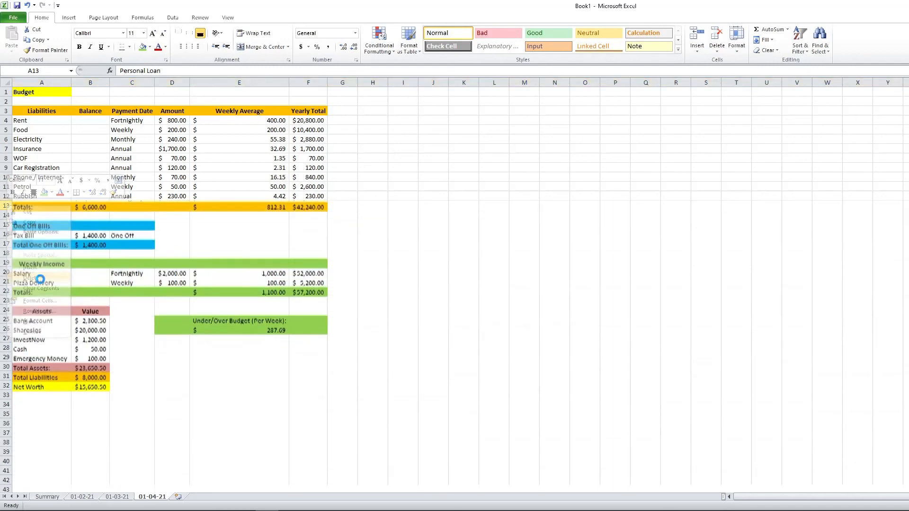
left_click(286, 329)
left_click(390, 319)
left_click(374, 328)
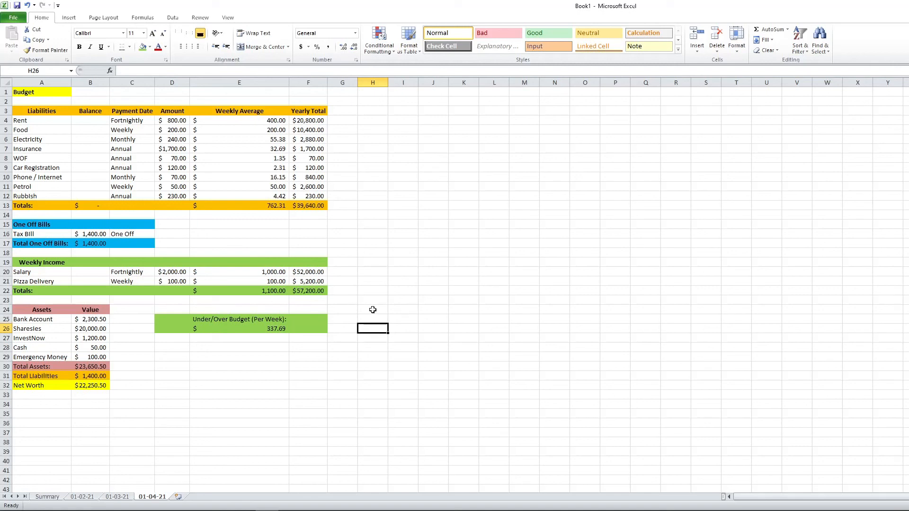
left_click(275, 326)
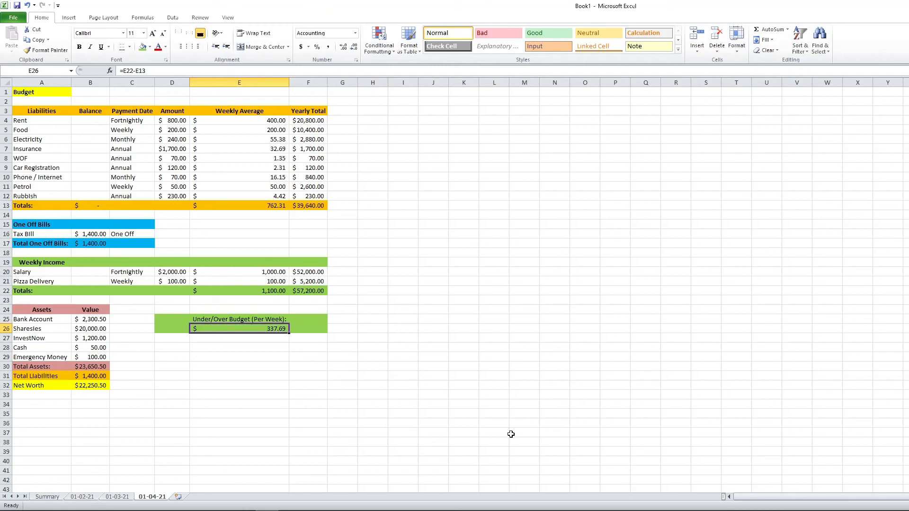